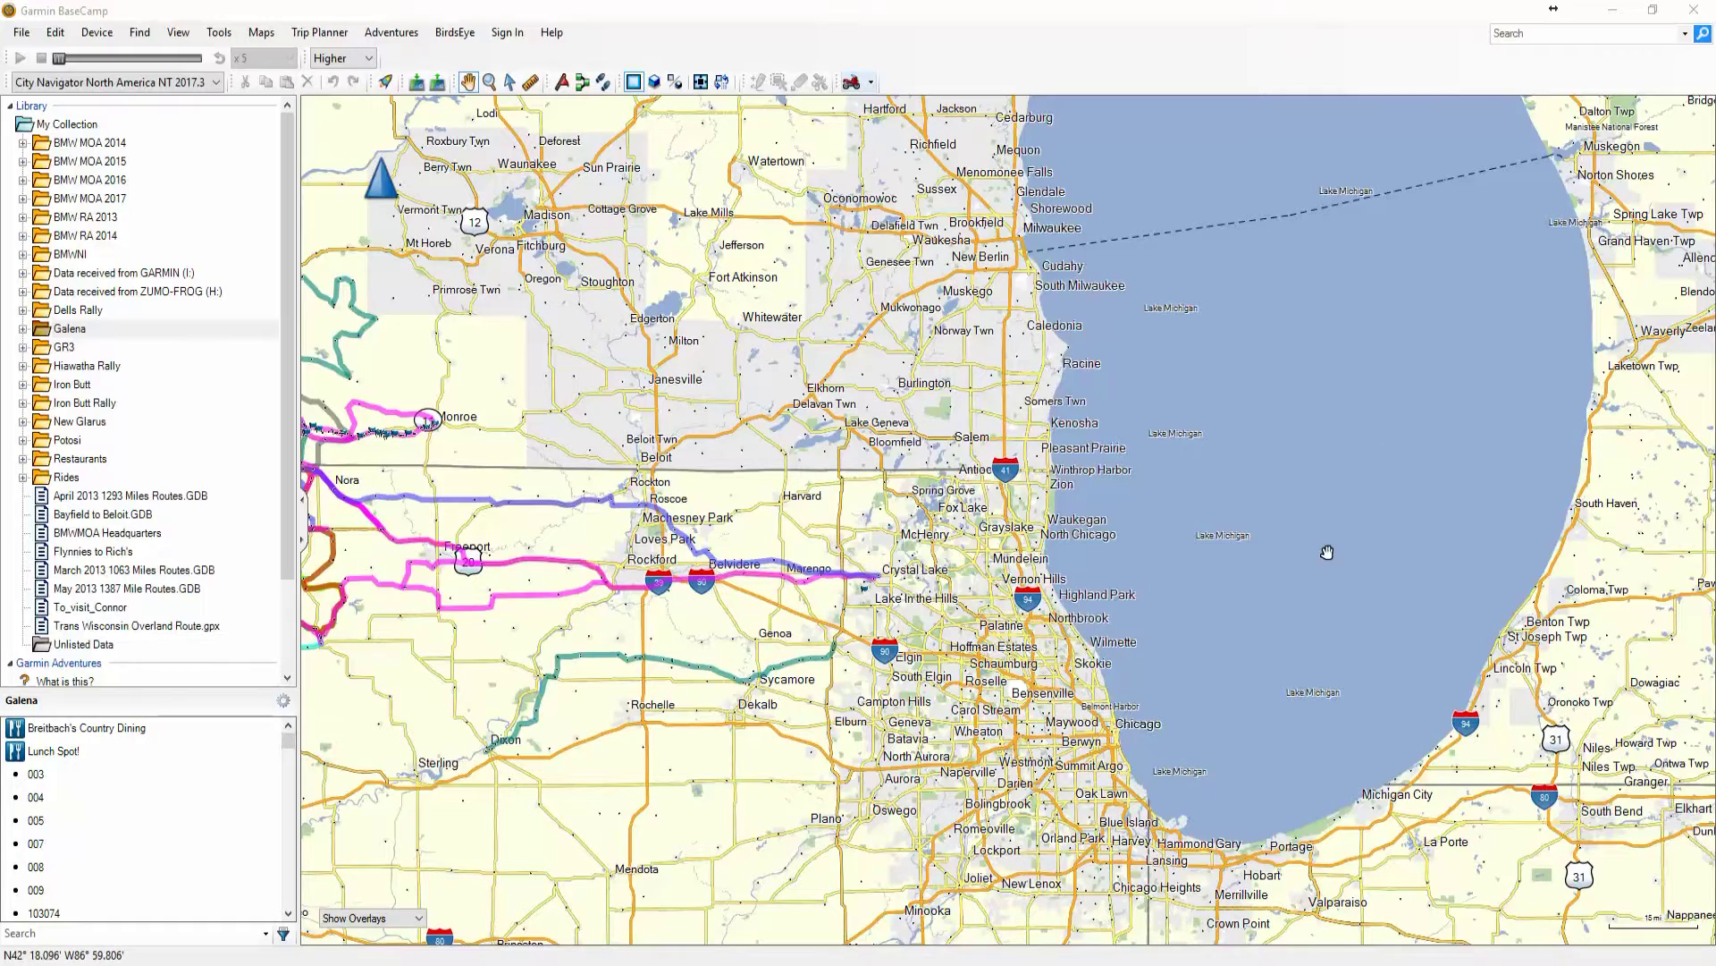
Pan the map over Wisconsin and Illinois, checking the view options without changing anything
{"action": "left_click_drag", "start_coordinate": [1135, 549], "coordinate": [1170, 539]}
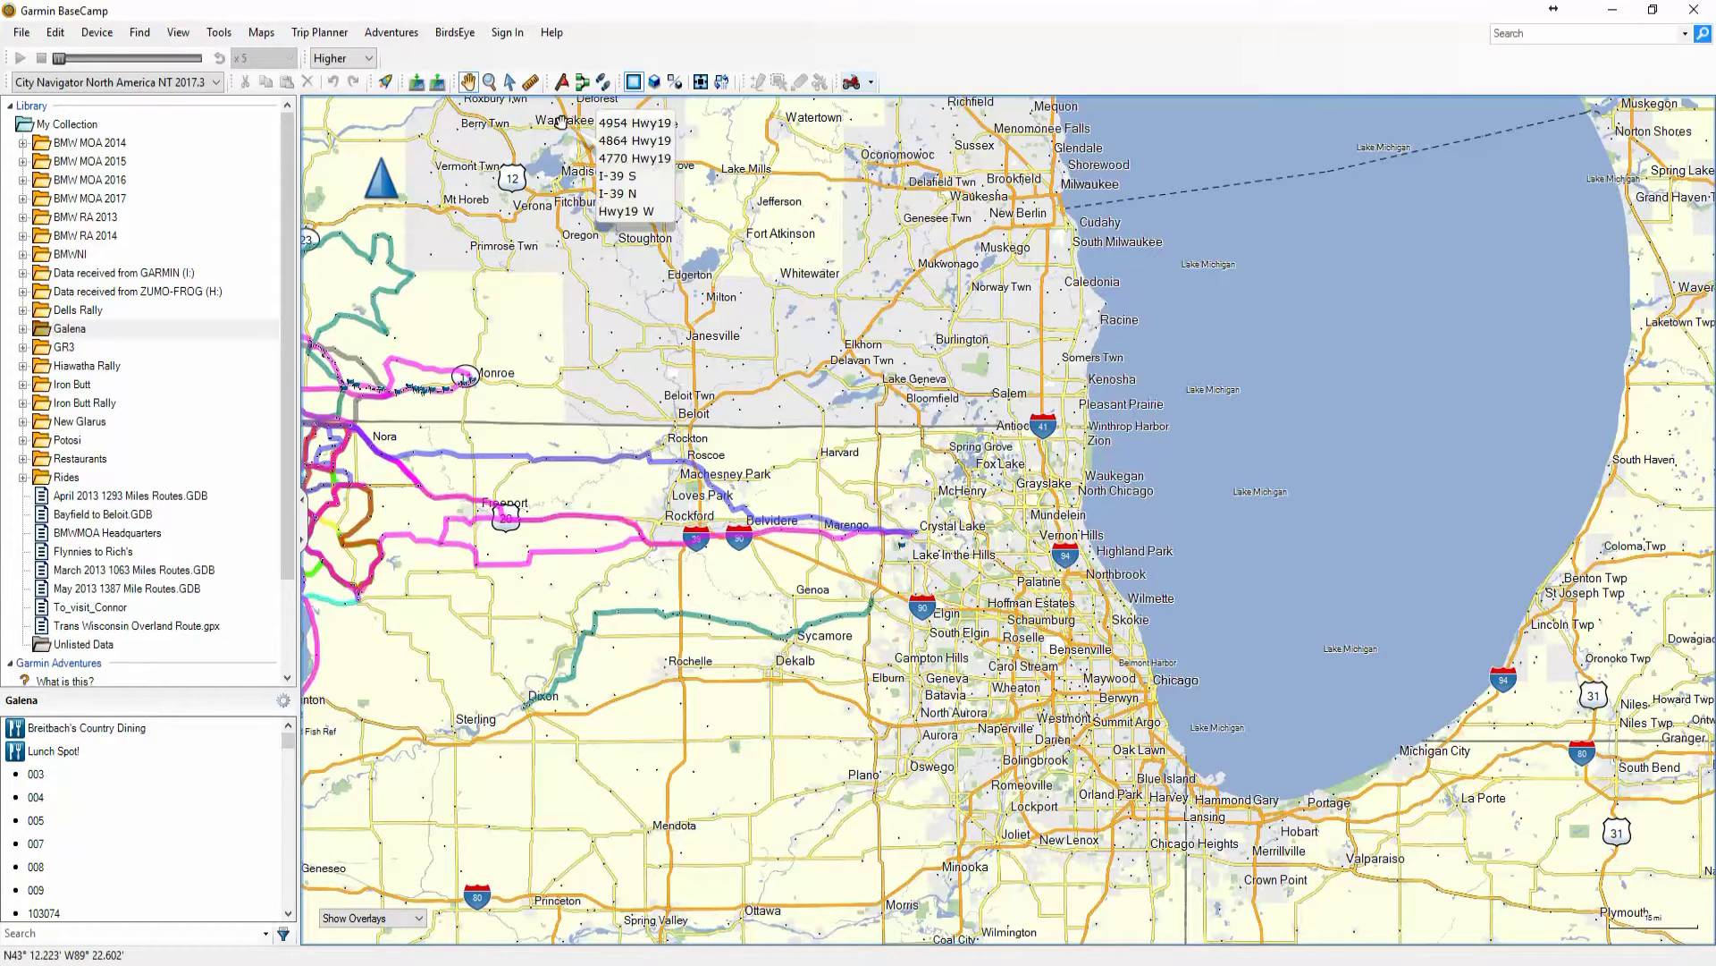
{"action": "left_click", "coordinate": [176, 34]}
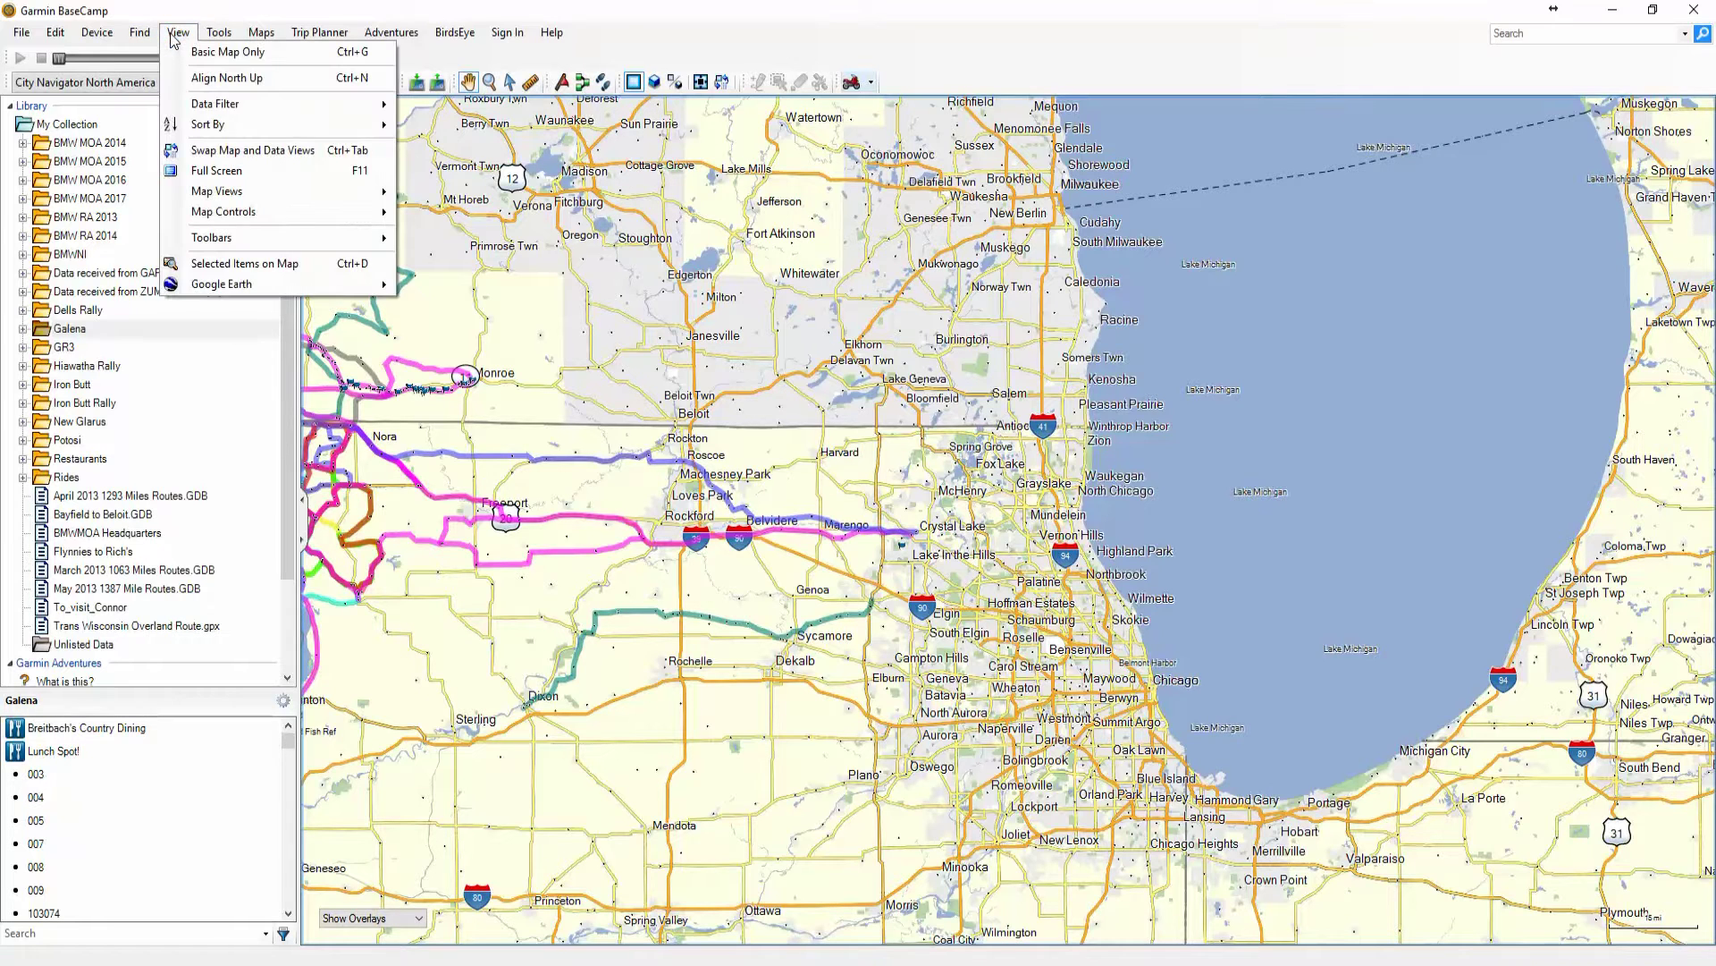
{"action": "mouse_move", "coordinate": [212, 241]}
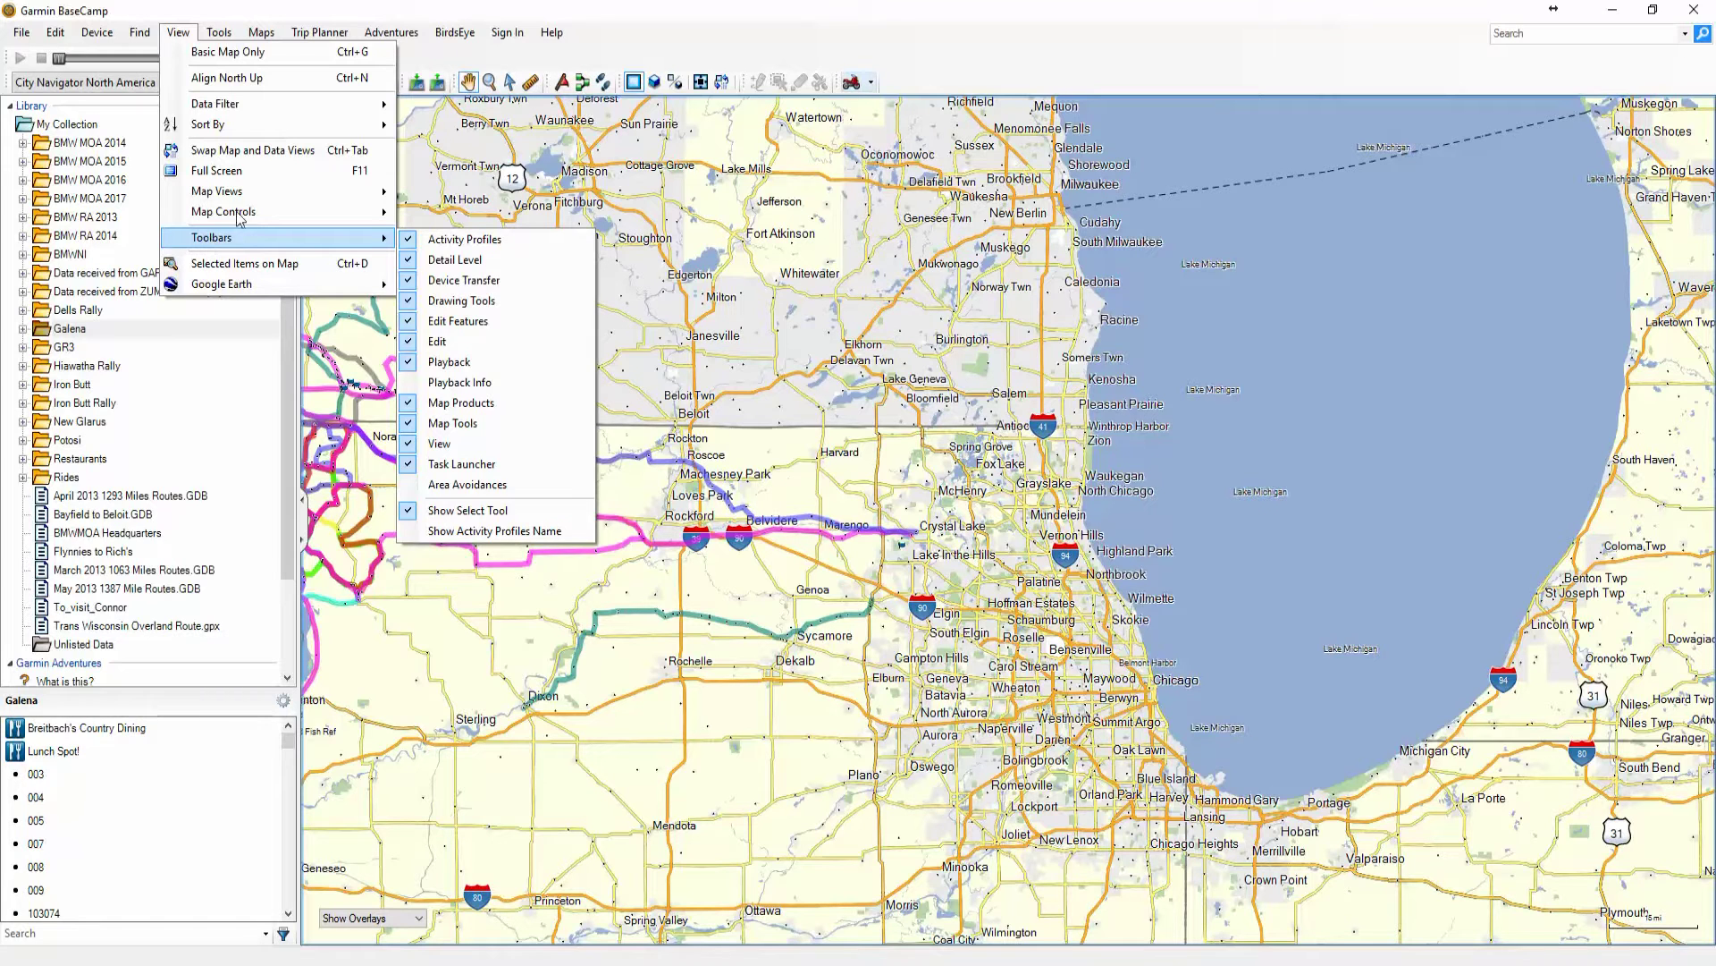
{"action": "left_click", "coordinate": [614, 44]}
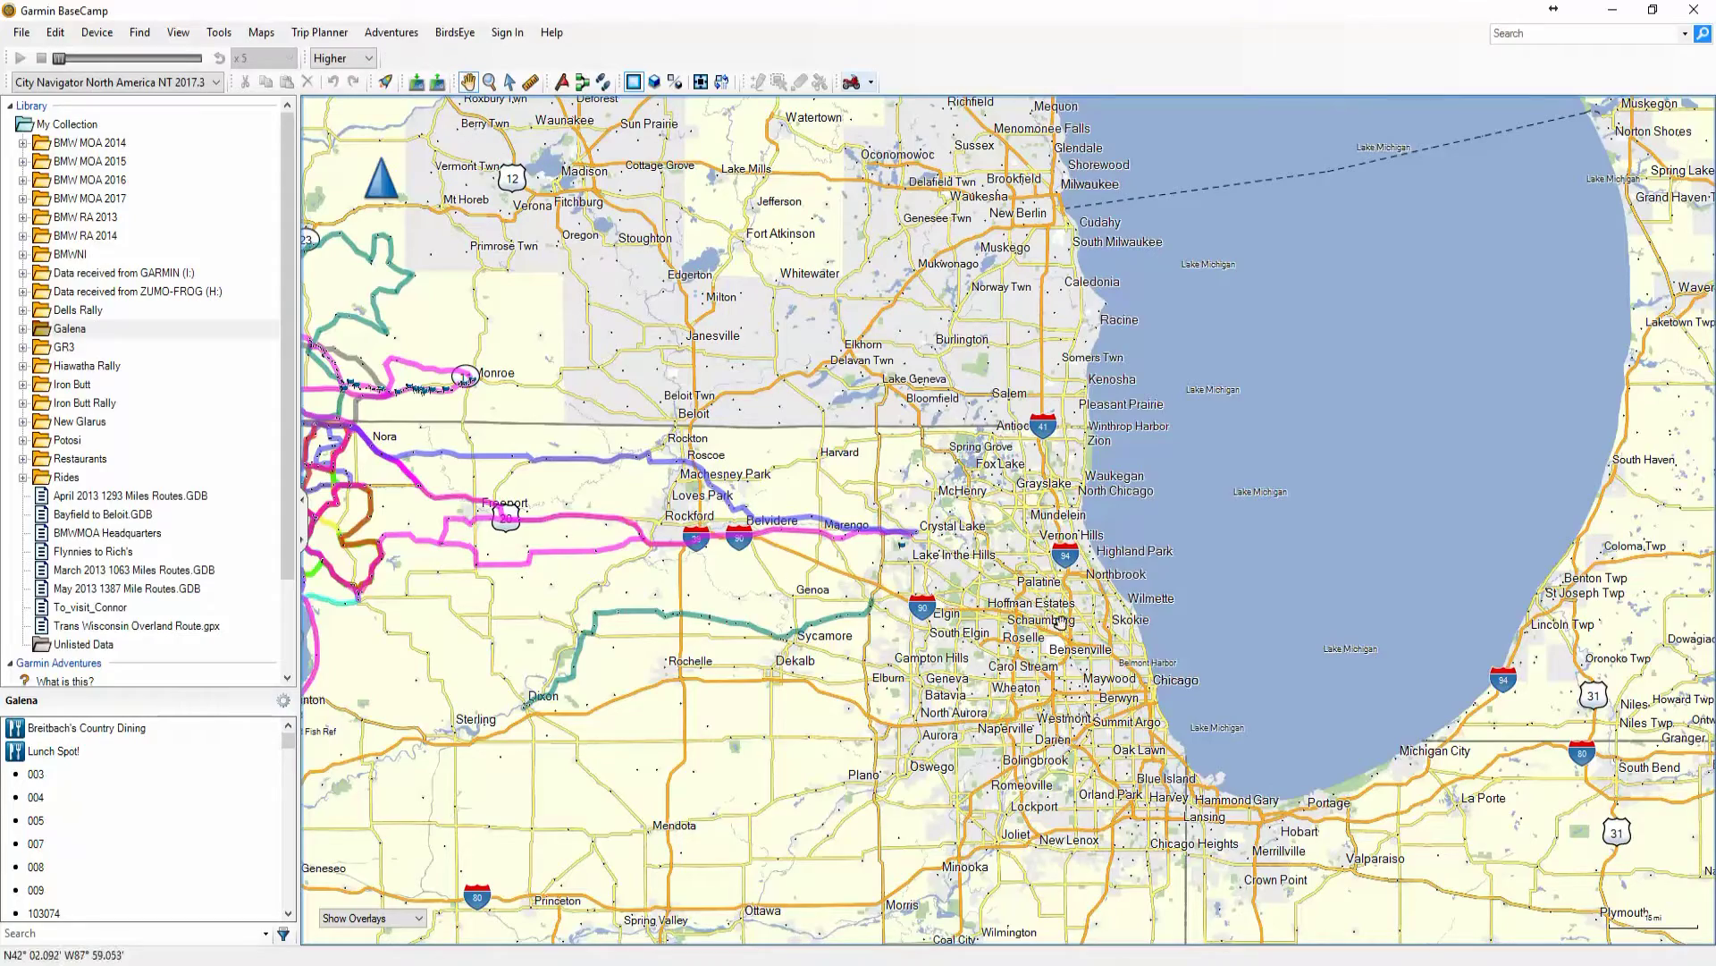
{"action": "left_click_drag", "start_coordinate": [952, 491], "coordinate": [678, 627]}
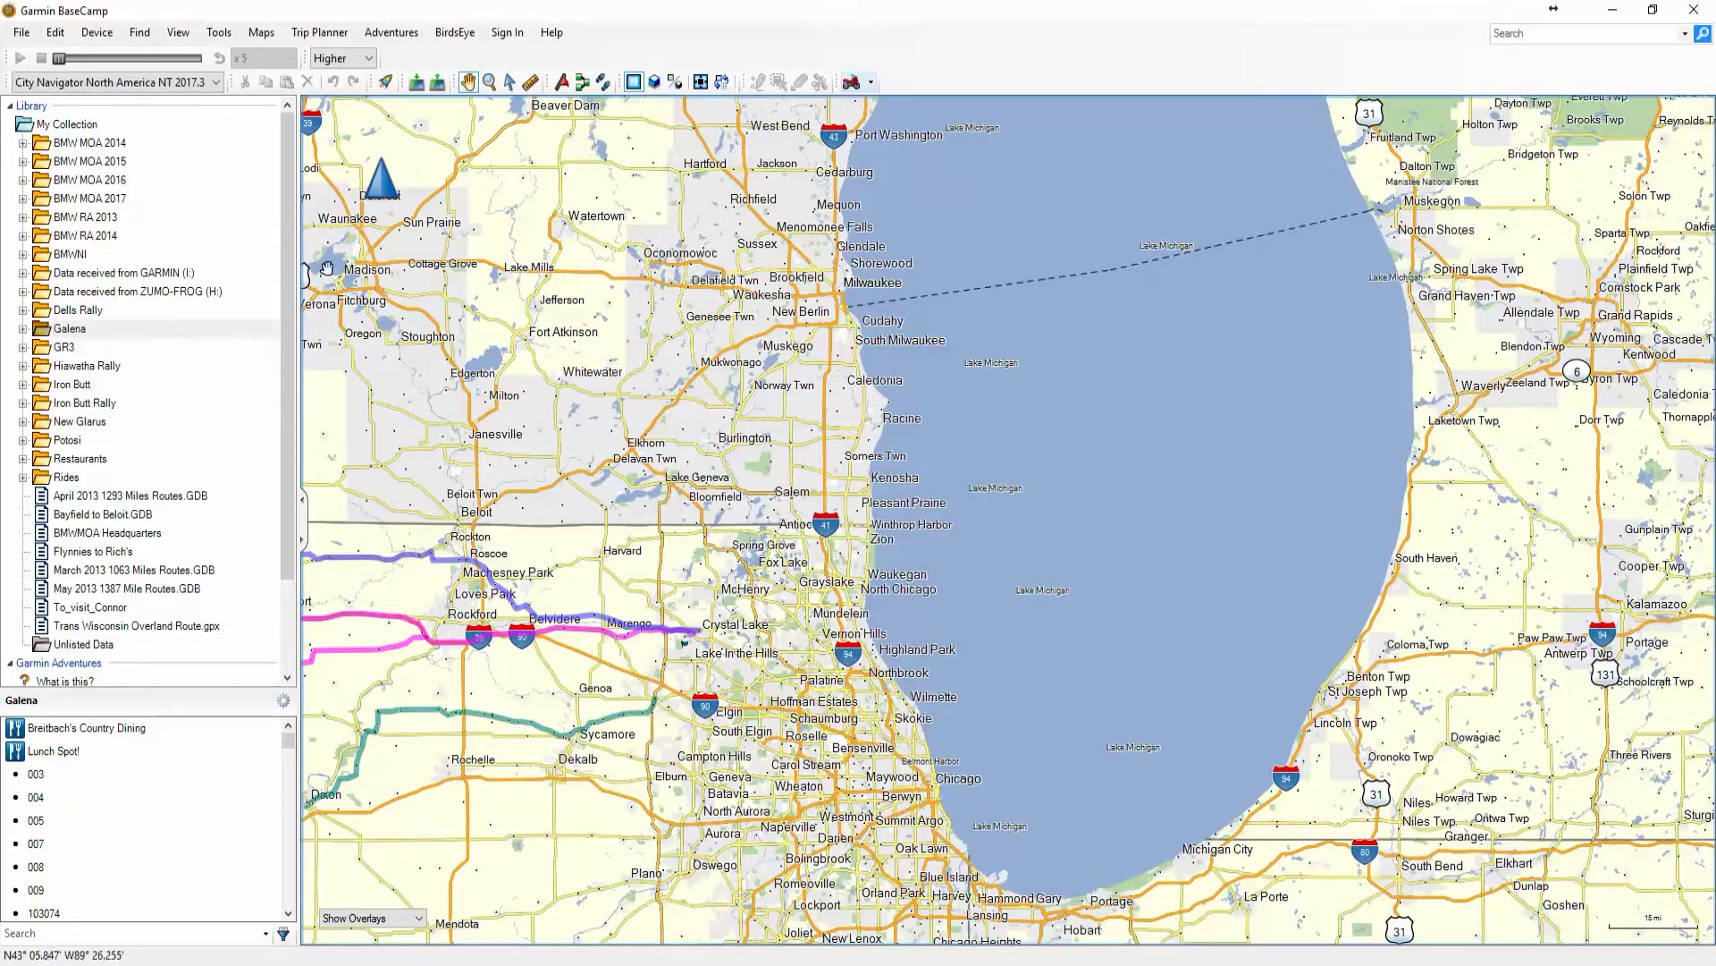
{"action": "left_click_drag", "start_coordinate": [517, 309], "coordinate": [488, 248]}
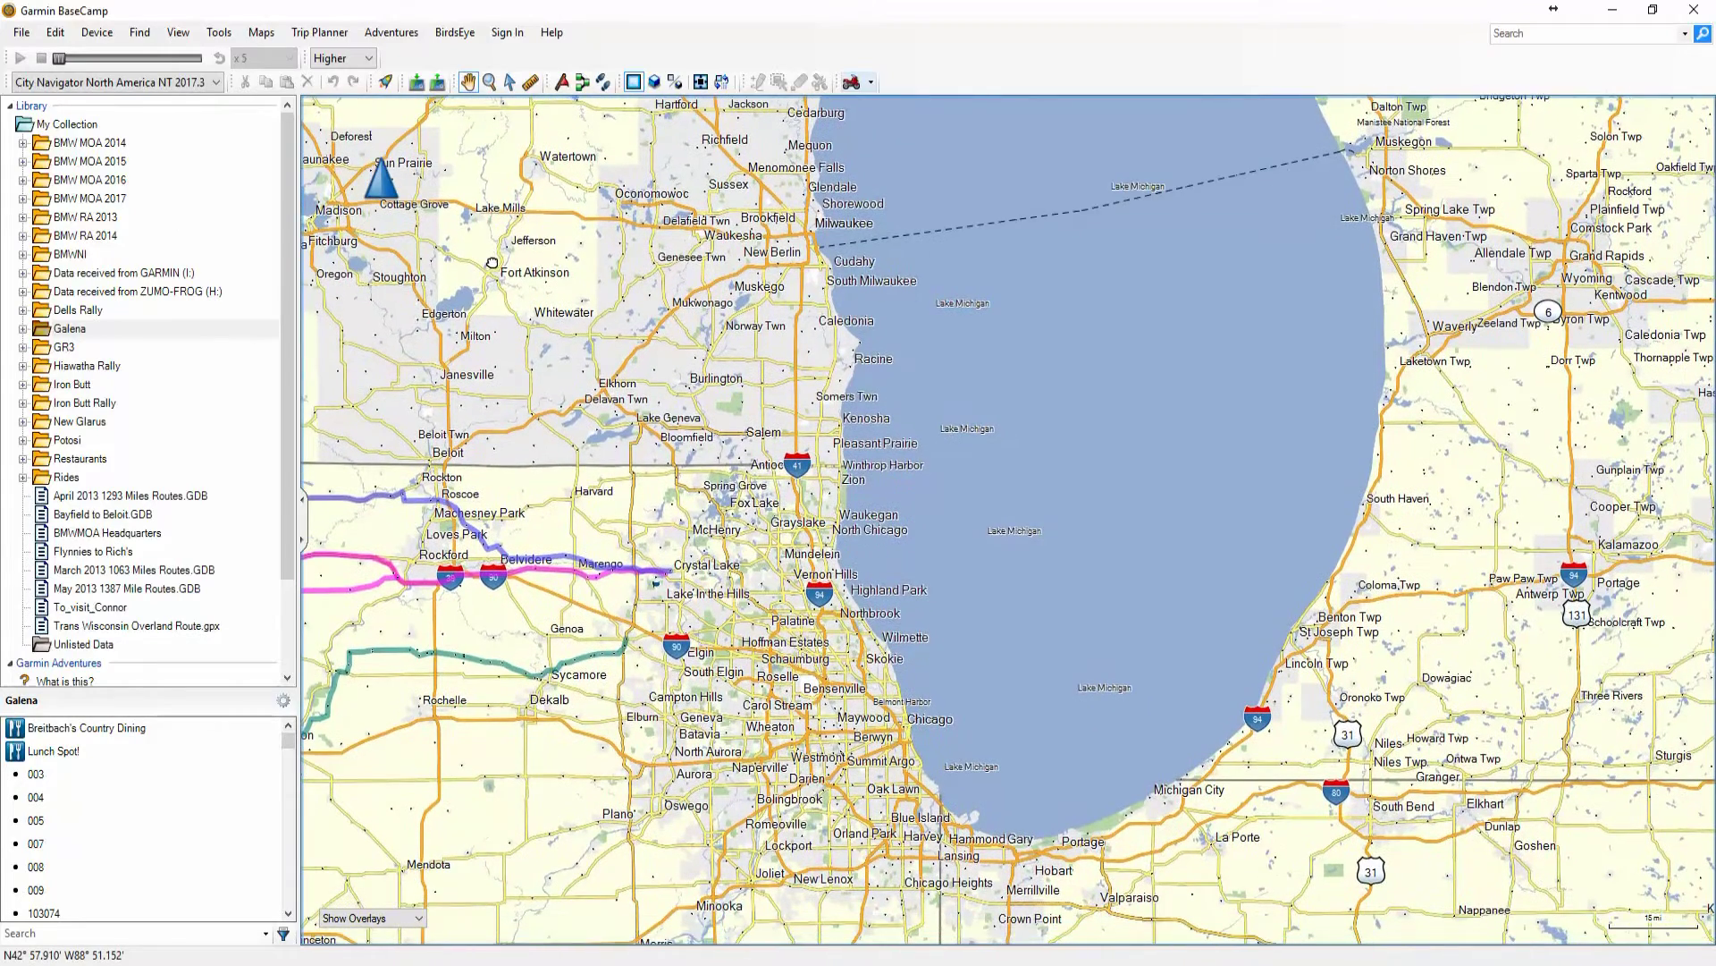
Narrow the library panel and centre the widened map on the Galena routes west of Rockford
{"action": "left_click_drag", "start_coordinate": [300, 260], "coordinate": [276, 260]}
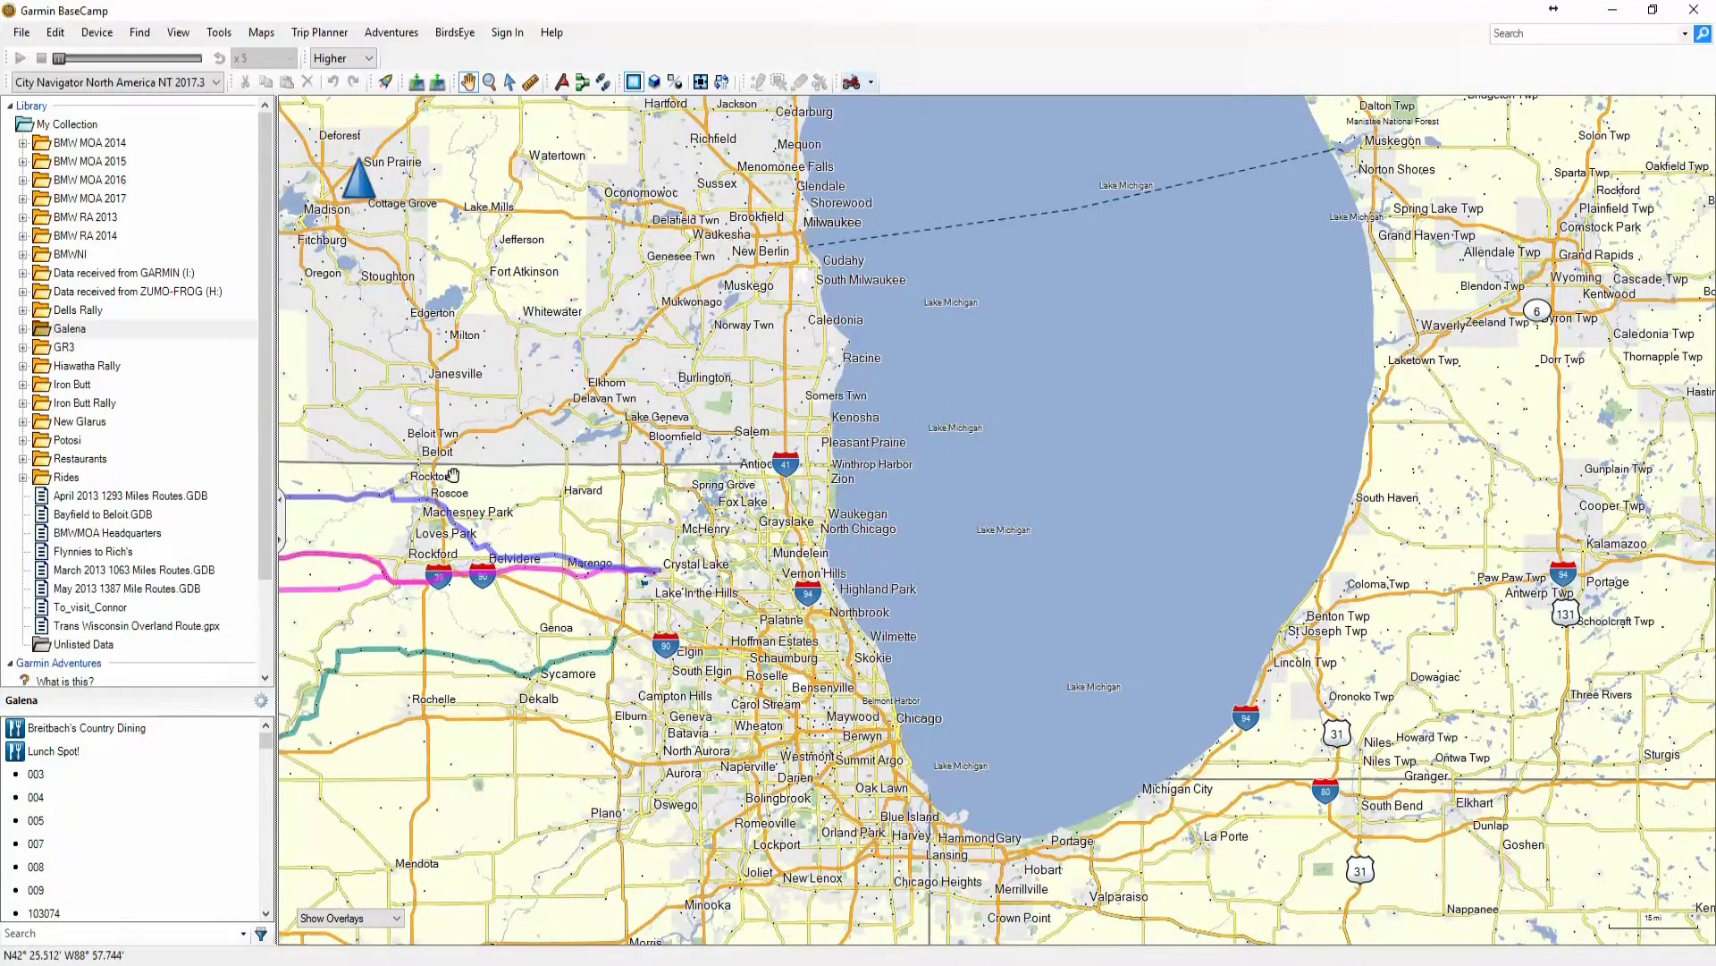
{"action": "left_click_drag", "start_coordinate": [466, 408], "coordinate": [510, 412]}
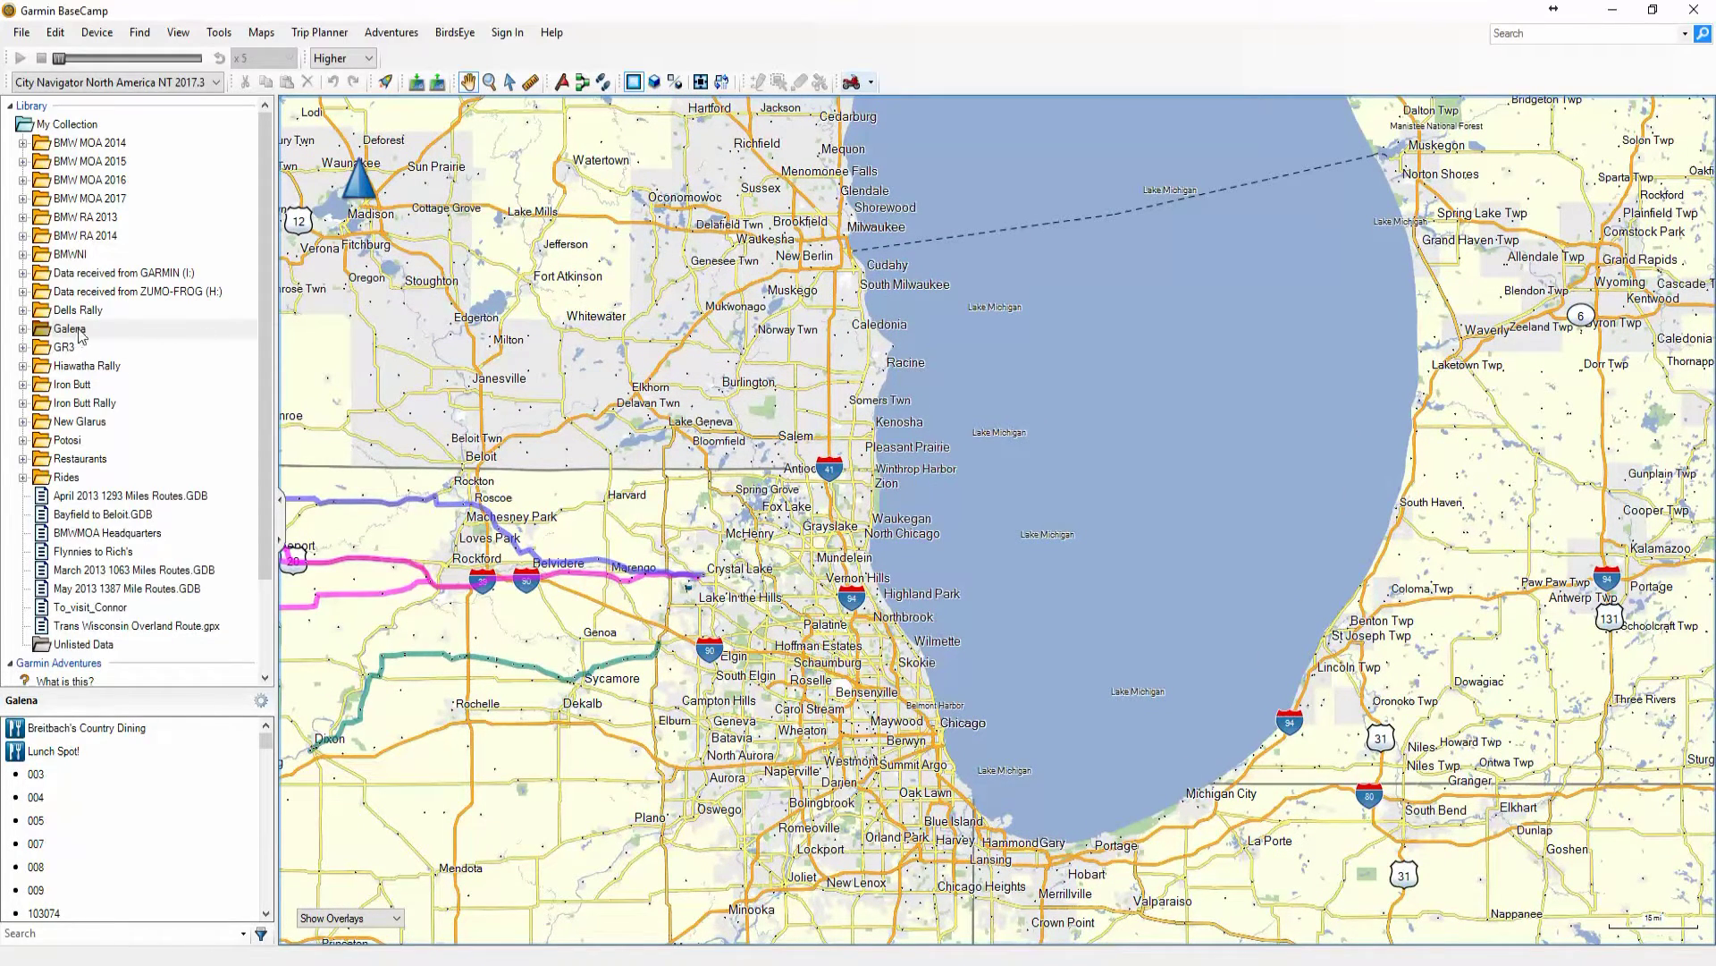
{"action": "left_click_drag", "start_coordinate": [358, 358], "coordinate": [1196, 537]}
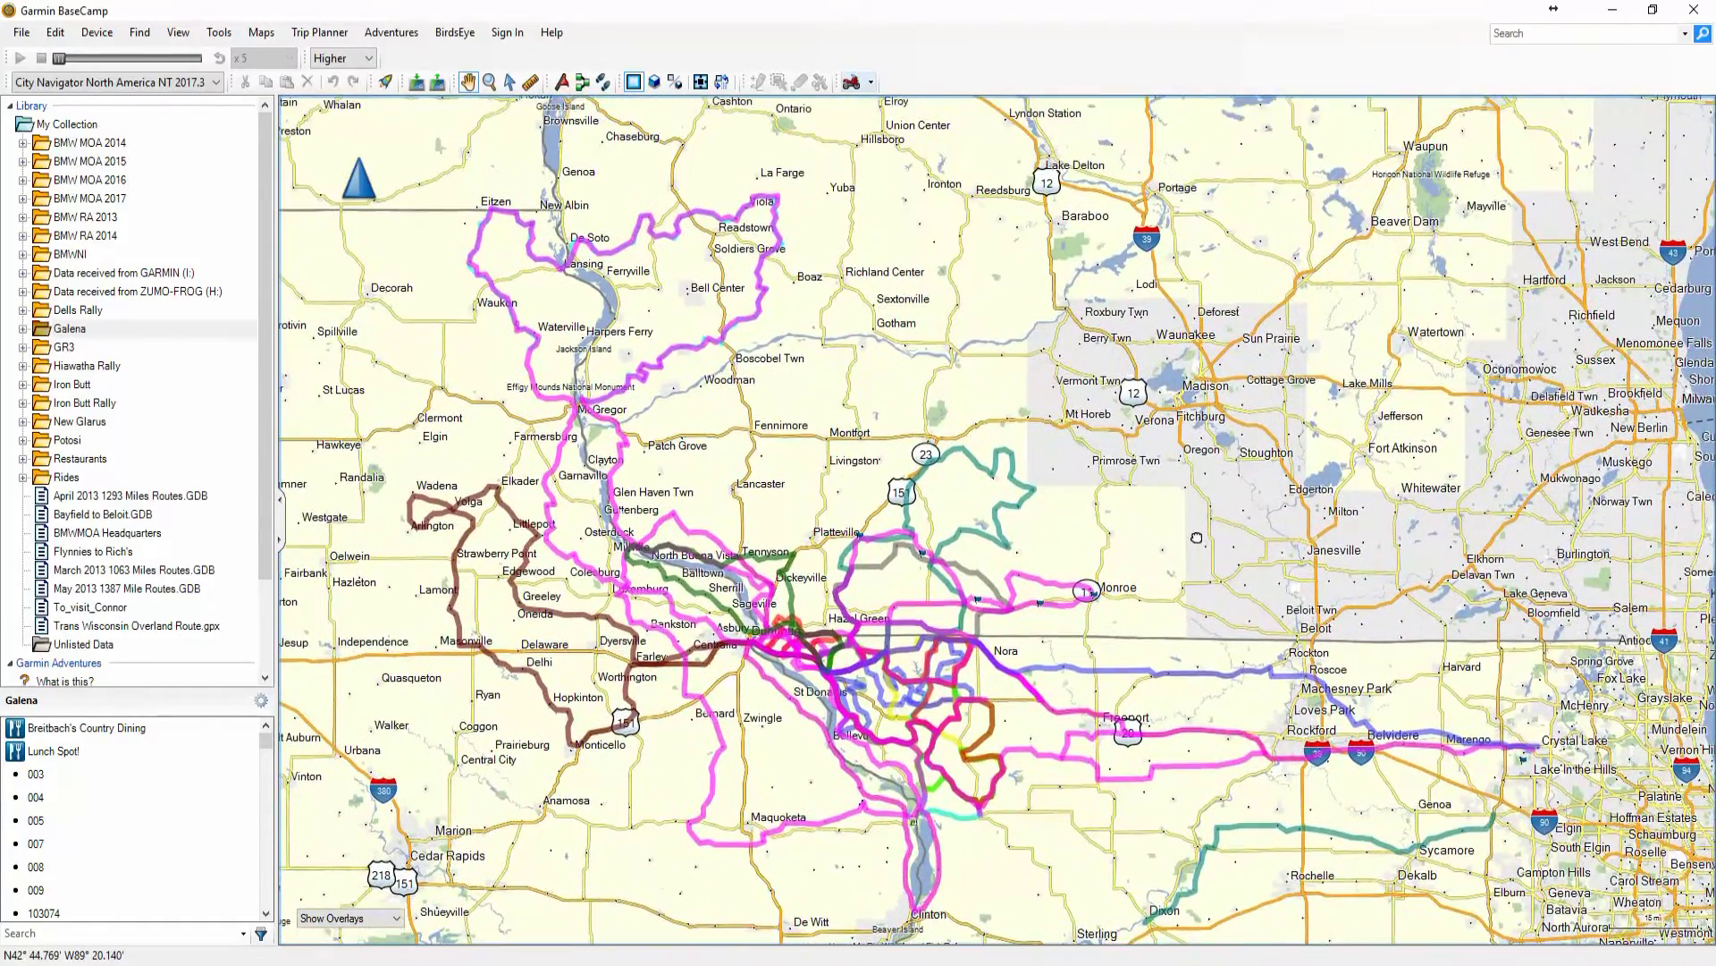
{"action": "left_click_drag", "start_coordinate": [1178, 450], "coordinate": [814, 366]}
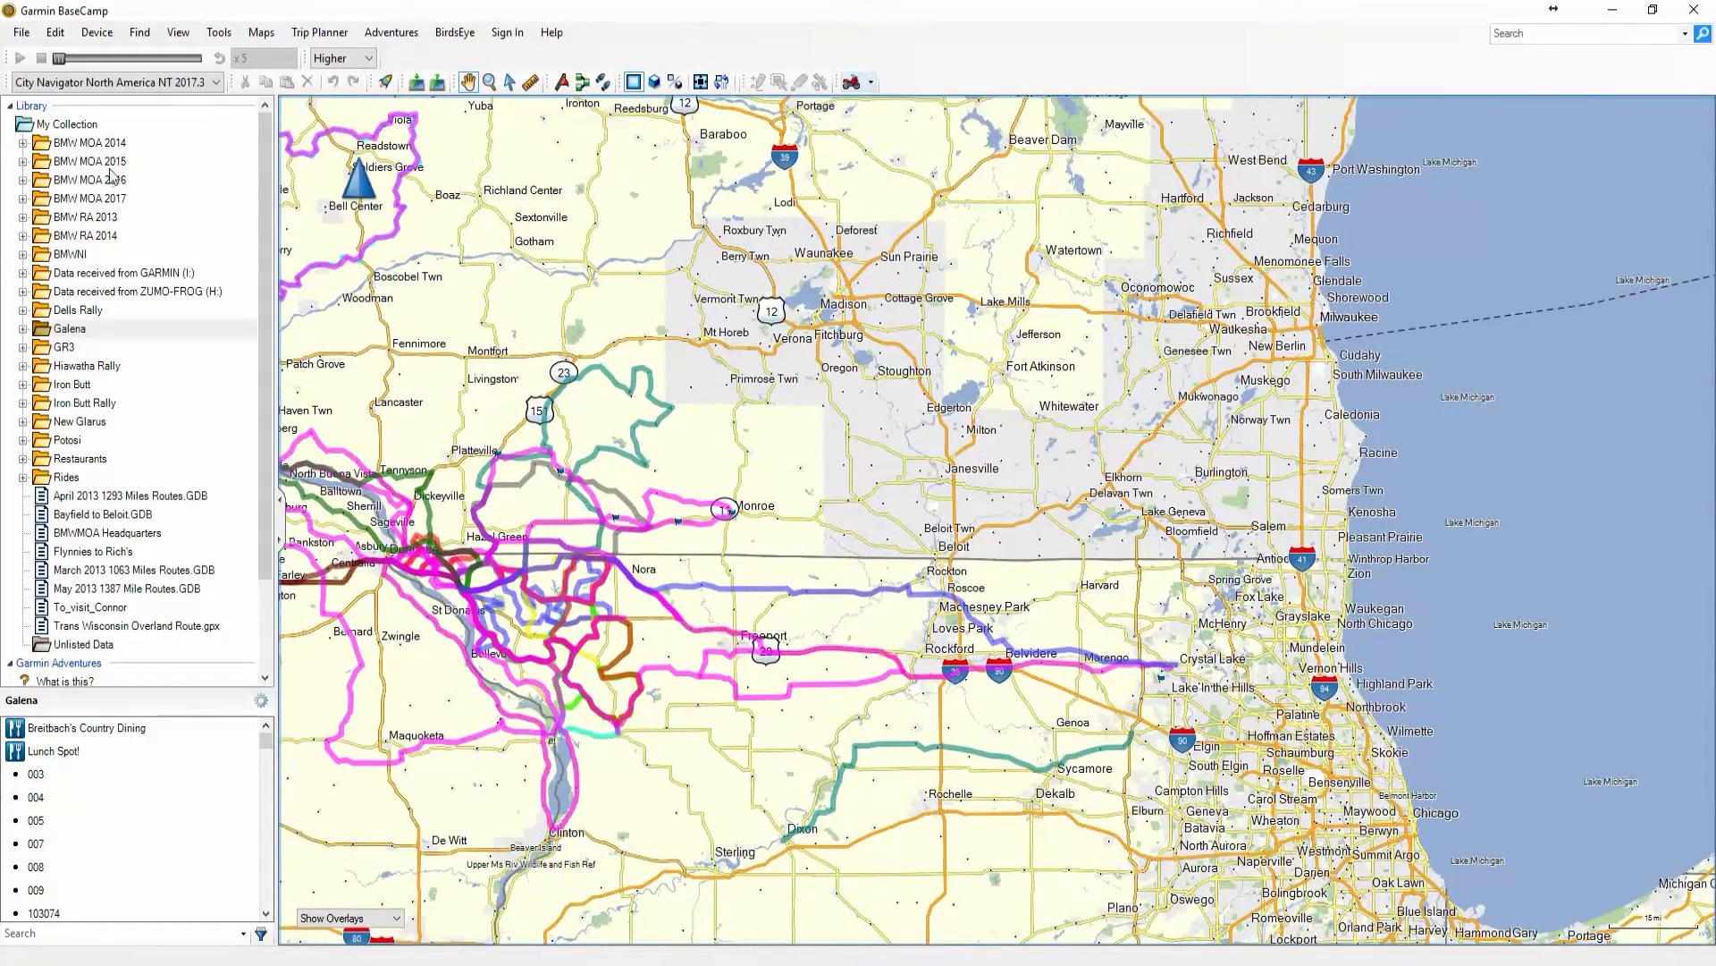
Show the BMW MOA 2015 routes on the map and zoom around the Great Lakes region
{"action": "left_click", "coordinate": [76, 160]}
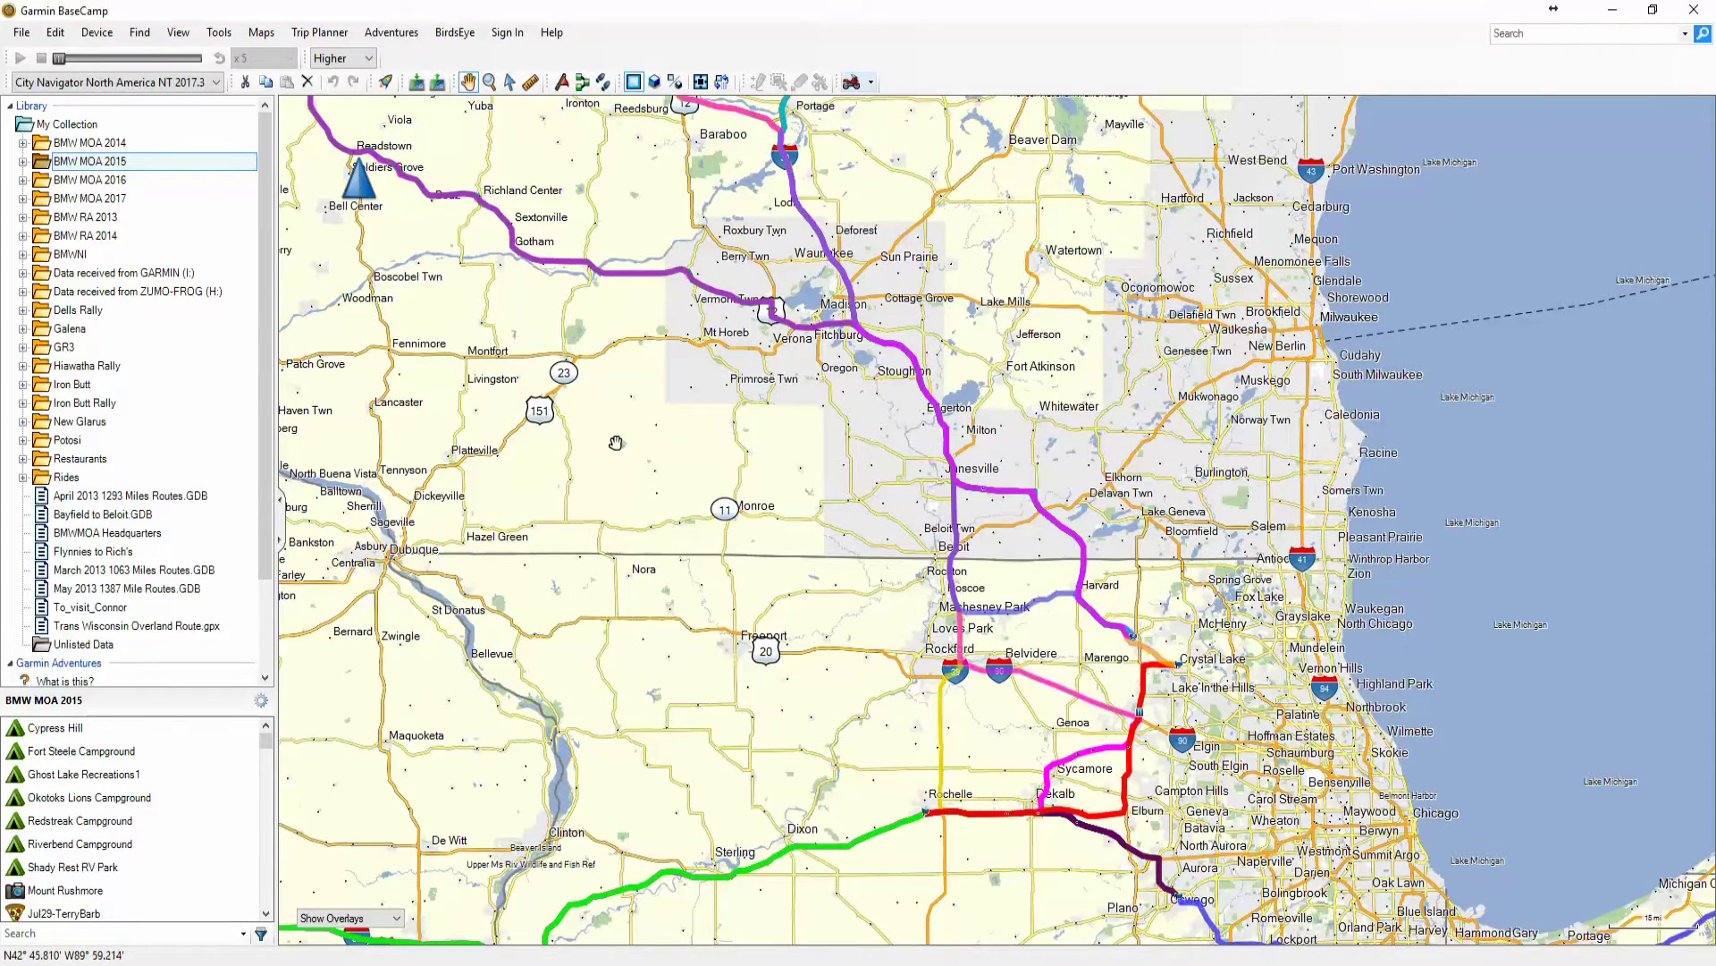
{"action": "scroll", "coordinate": [611, 441], "scroll_direction": "down", "scroll_amount": 3}
{"action": "left_click_drag", "start_coordinate": [498, 452], "coordinate": [933, 673]}
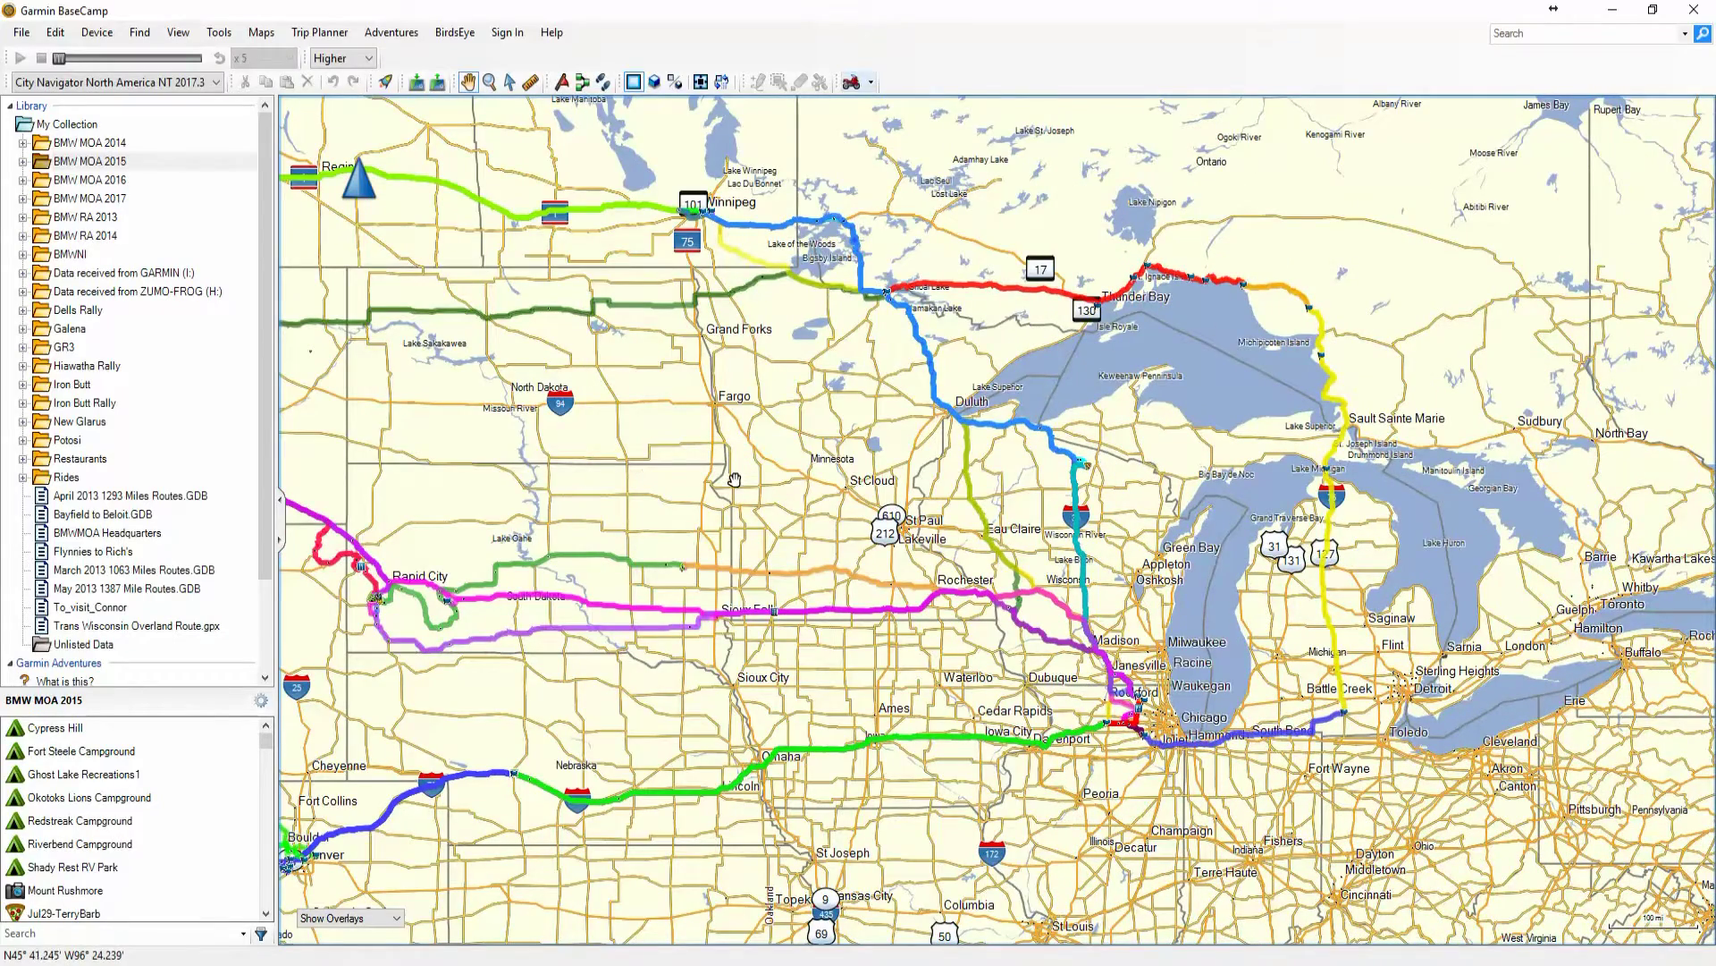
{"action": "scroll", "coordinate": [734, 480], "scroll_direction": "up", "scroll_amount": 2}
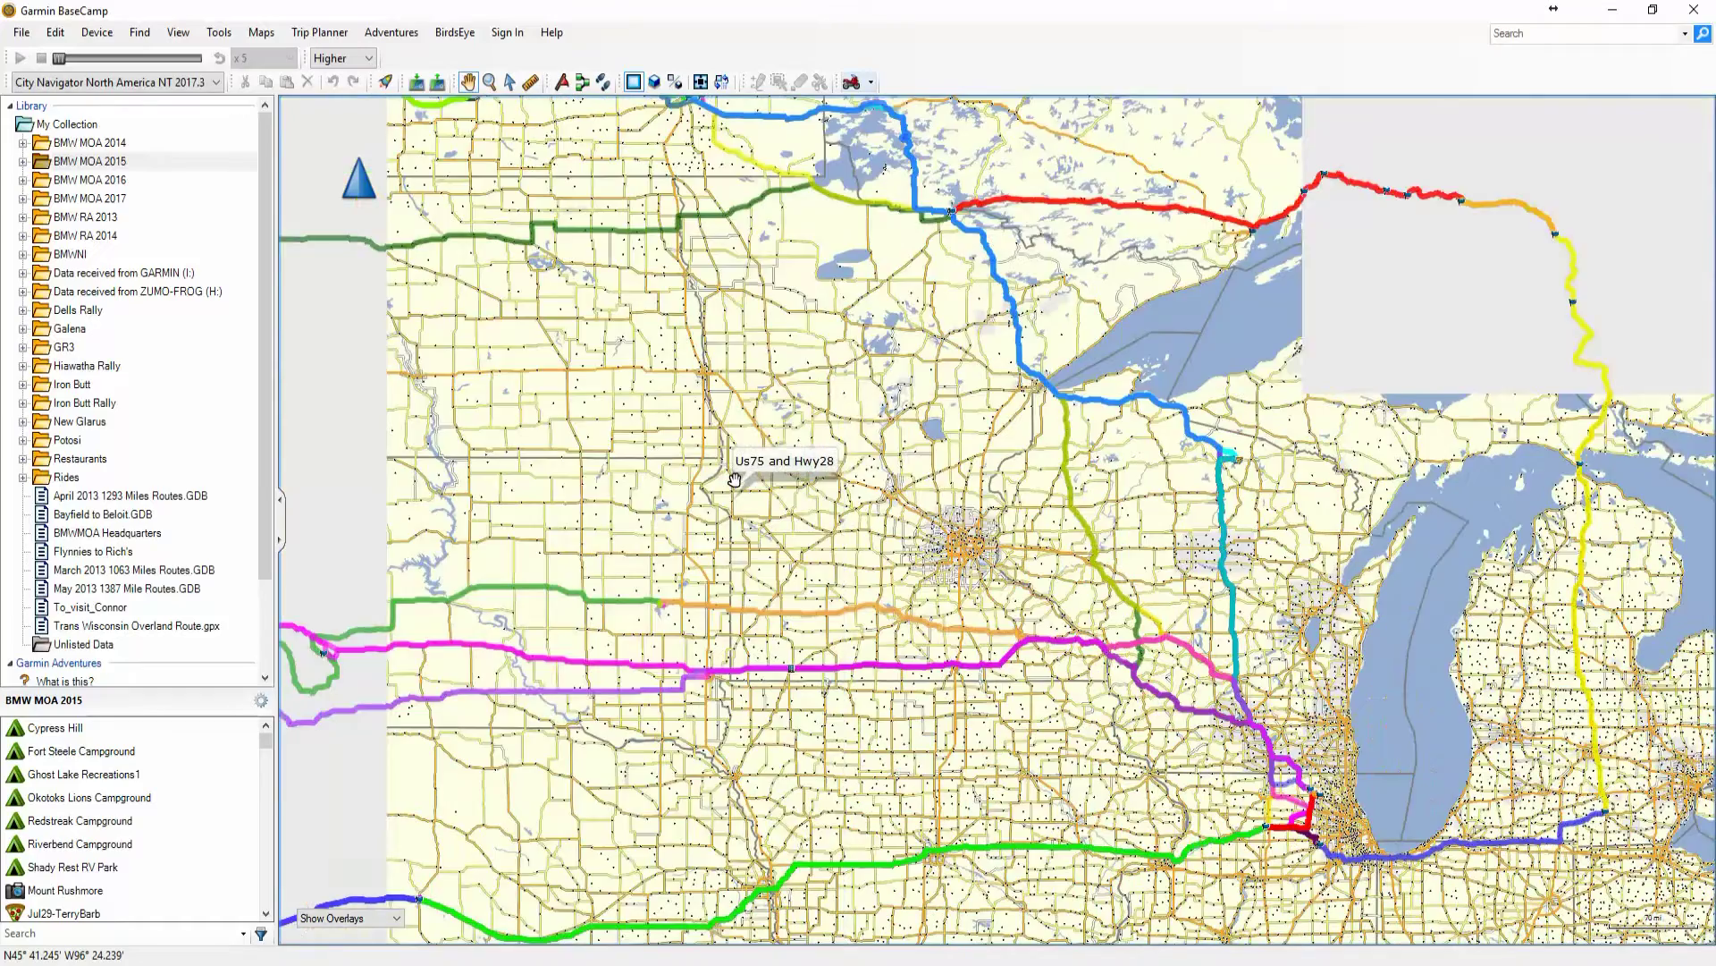
{"action": "scroll", "coordinate": [734, 480], "scroll_direction": "down", "scroll_amount": 2}
{"action": "left_click_drag", "start_coordinate": [694, 480], "coordinate": [953, 512]}
{"action": "left_click_drag", "start_coordinate": [1131, 644], "coordinate": [867, 594]}
{"action": "scroll", "coordinate": [722, 529], "scroll_direction": "up", "scroll_amount": 5}
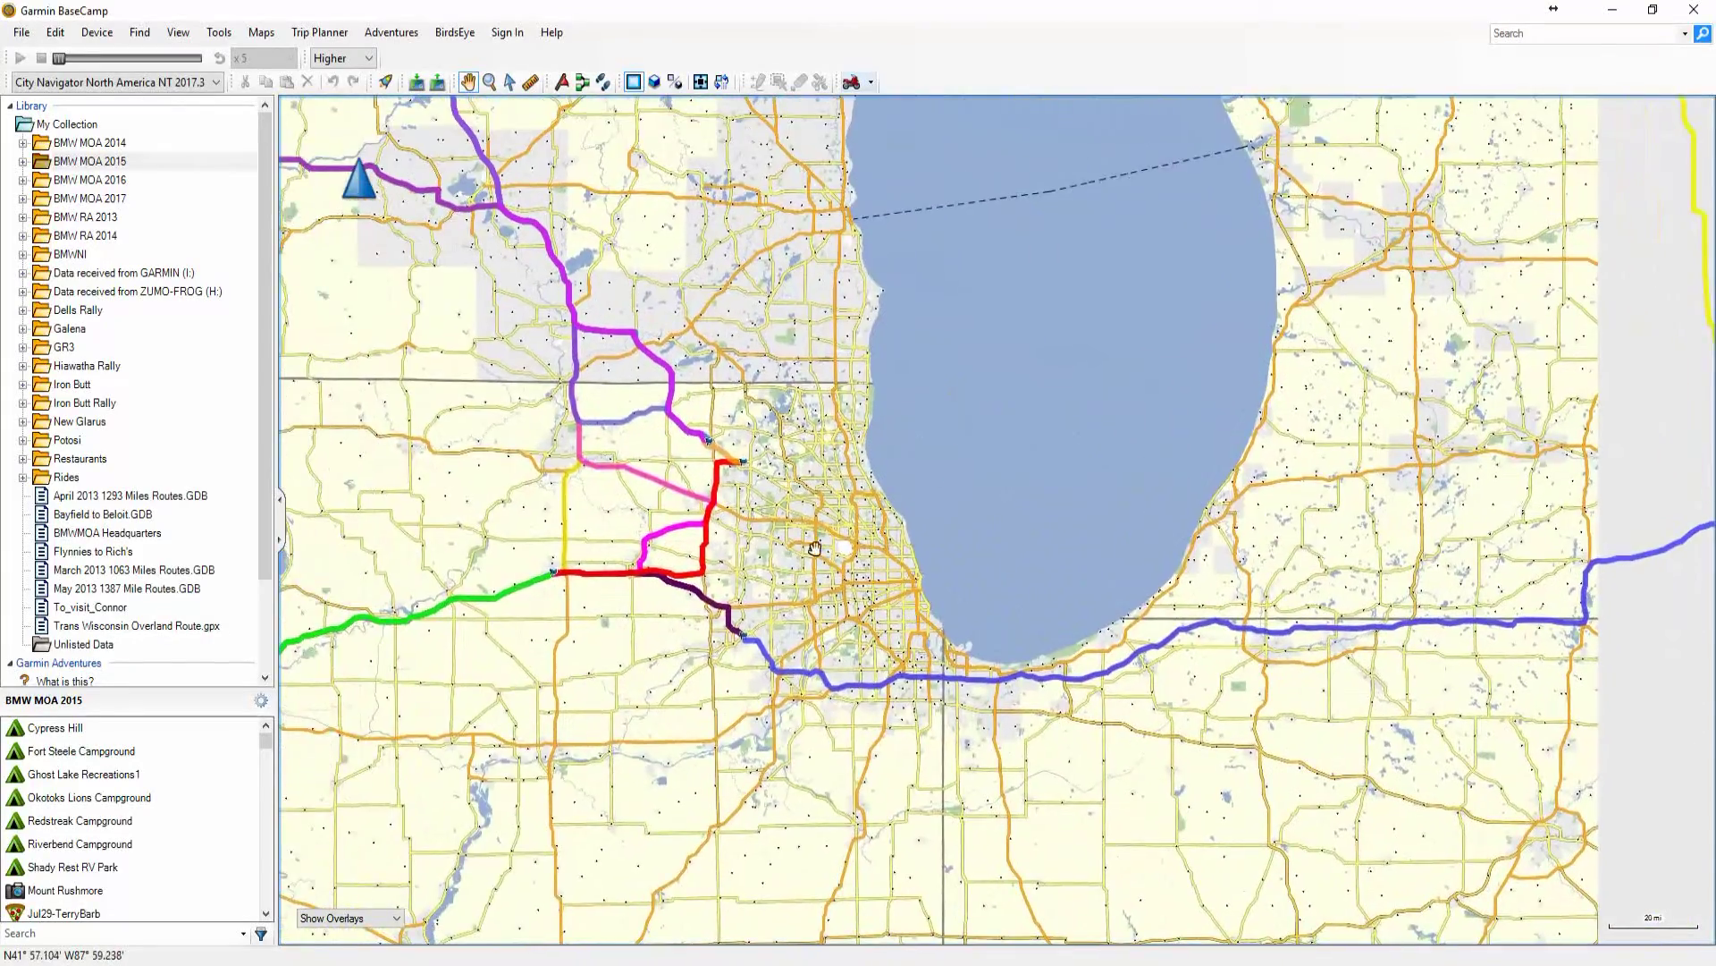
{"action": "scroll", "coordinate": [814, 547], "scroll_direction": "up", "scroll_amount": 2}
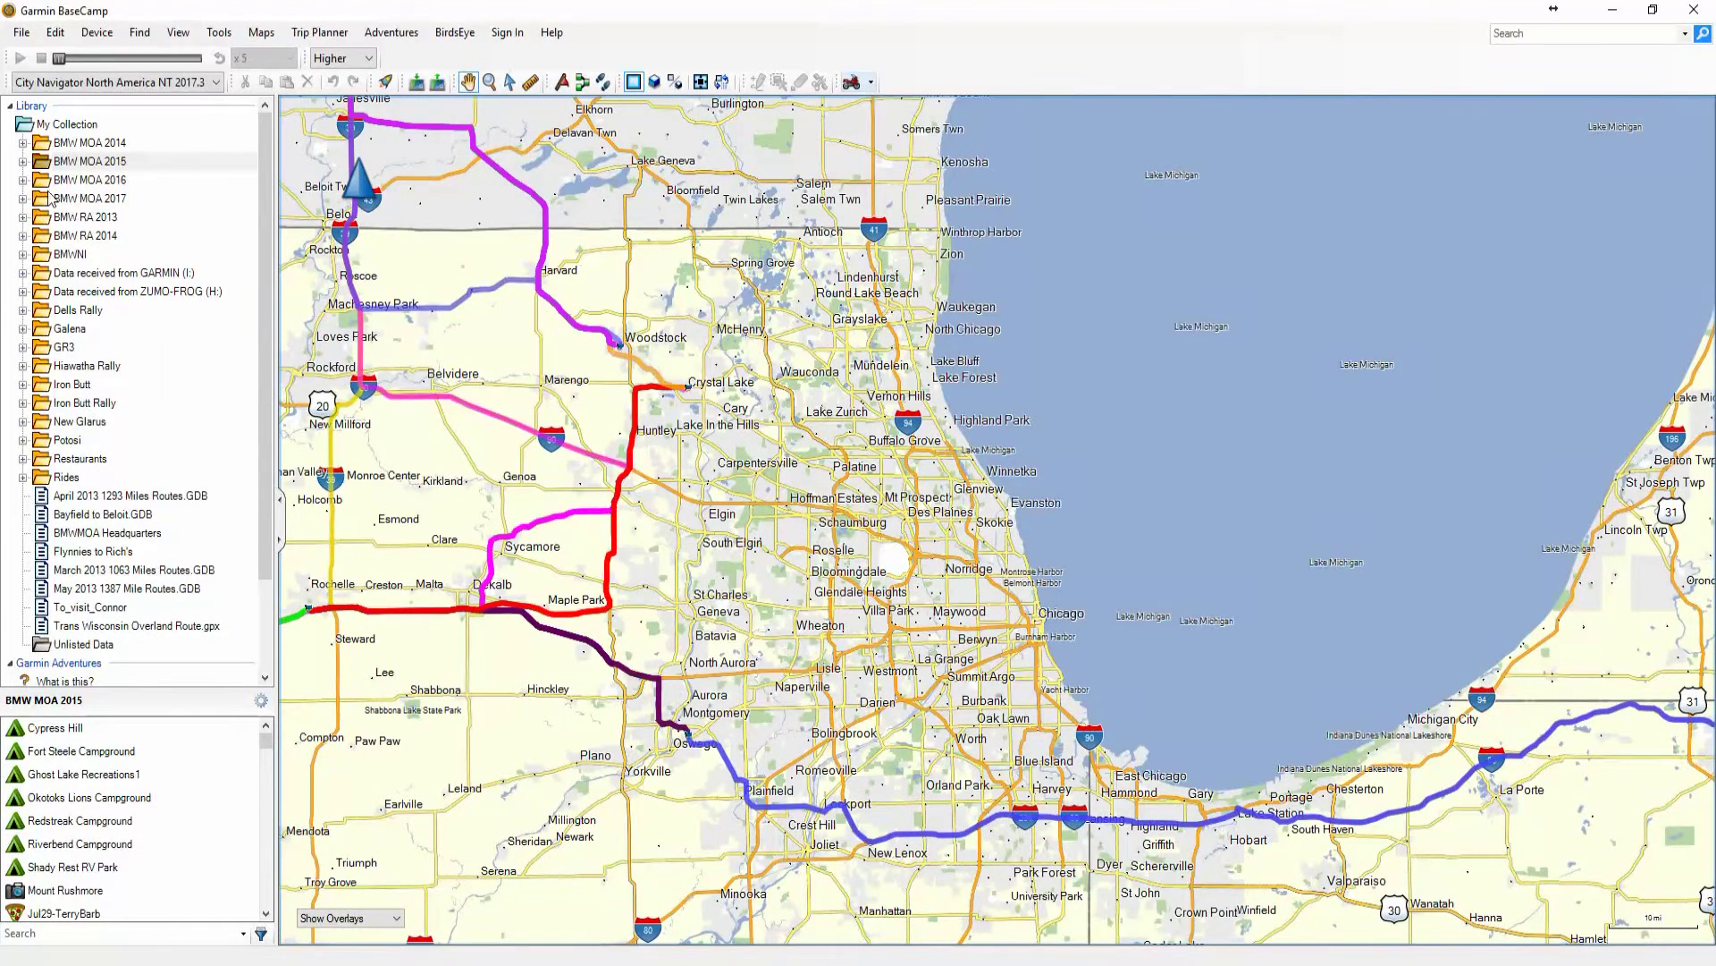
Preview each BMW MOA 2015 route, from 2015 Billings to DER & Dan, then collapse the folder
{"action": "left_click", "coordinate": [22, 161]}
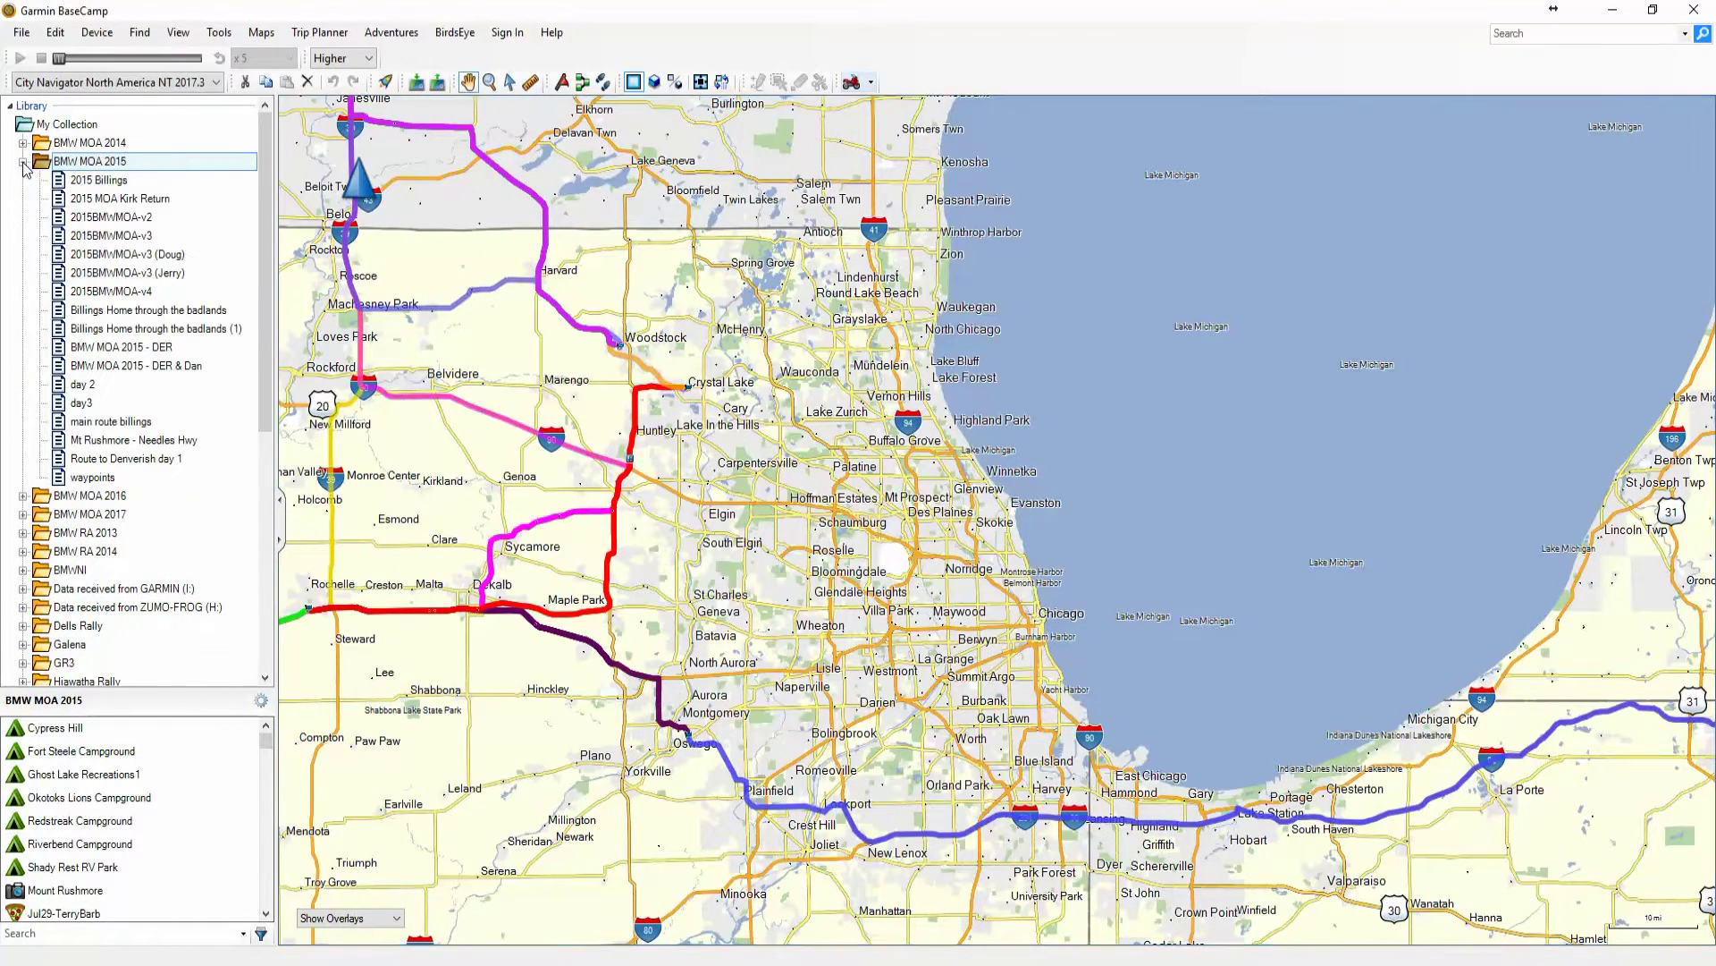
{"action": "left_click", "coordinate": [90, 182]}
{"action": "left_click", "coordinate": [103, 217]}
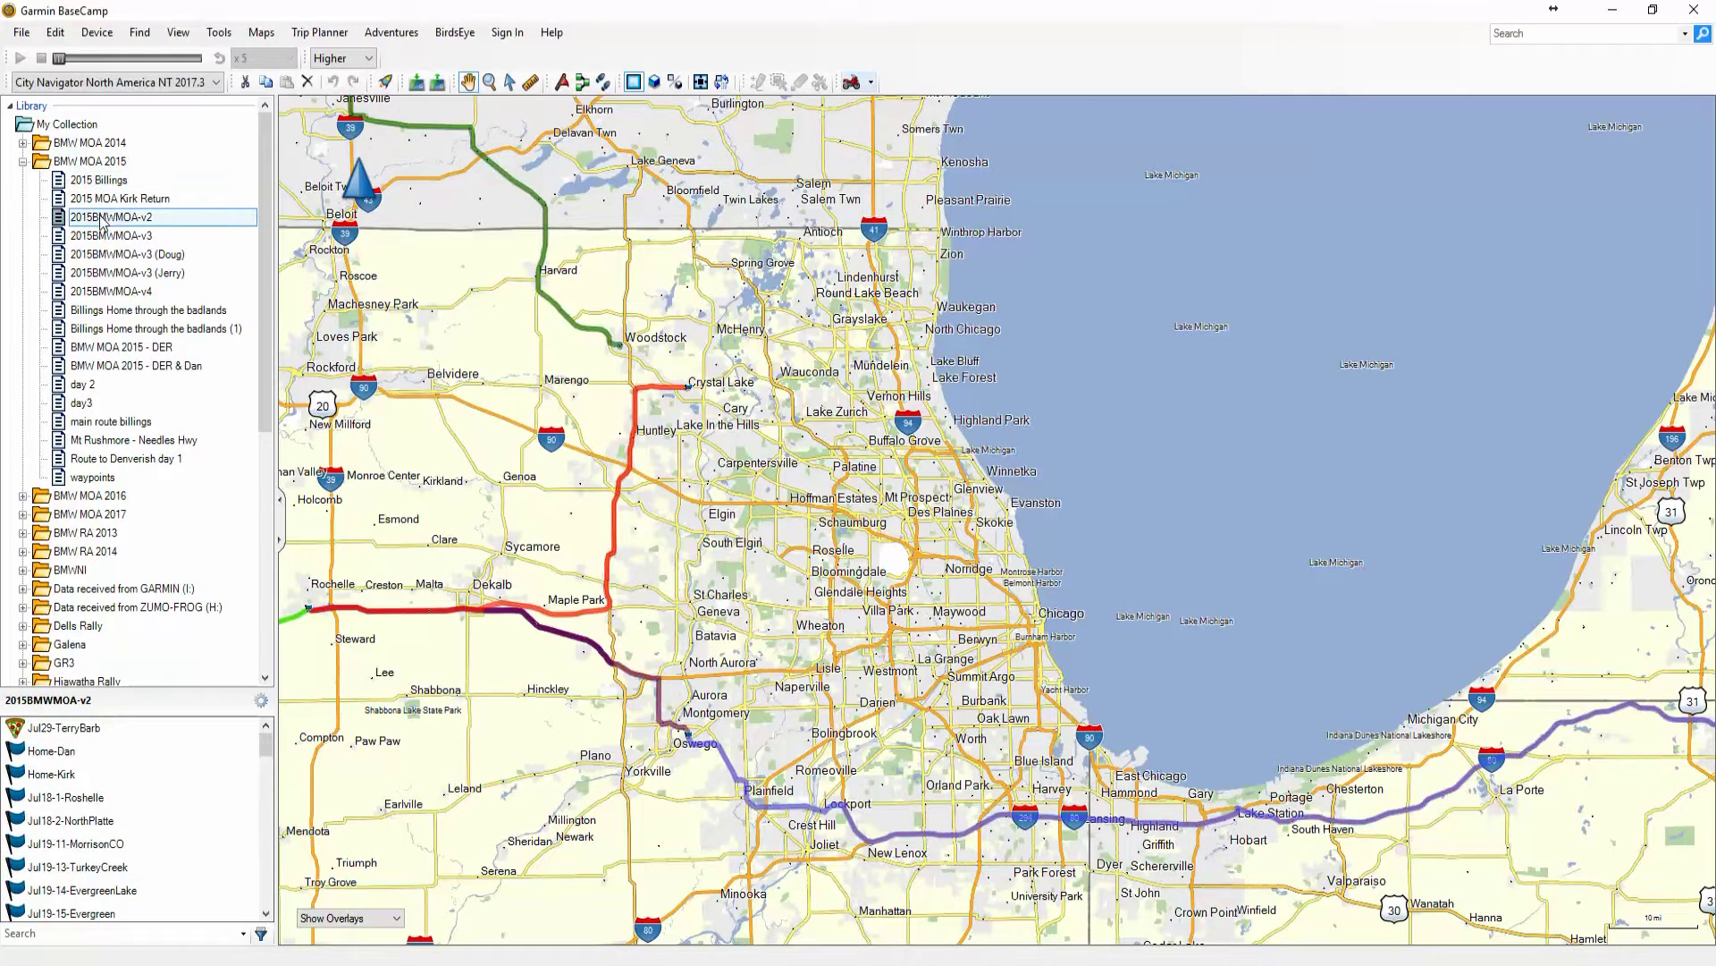
{"action": "left_click", "coordinate": [103, 199]}
{"action": "left_click", "coordinate": [98, 250]}
{"action": "left_click", "coordinate": [98, 287]}
{"action": "left_click", "coordinate": [94, 313]}
{"action": "left_click", "coordinate": [88, 346]}
{"action": "left_click", "coordinate": [93, 366]}
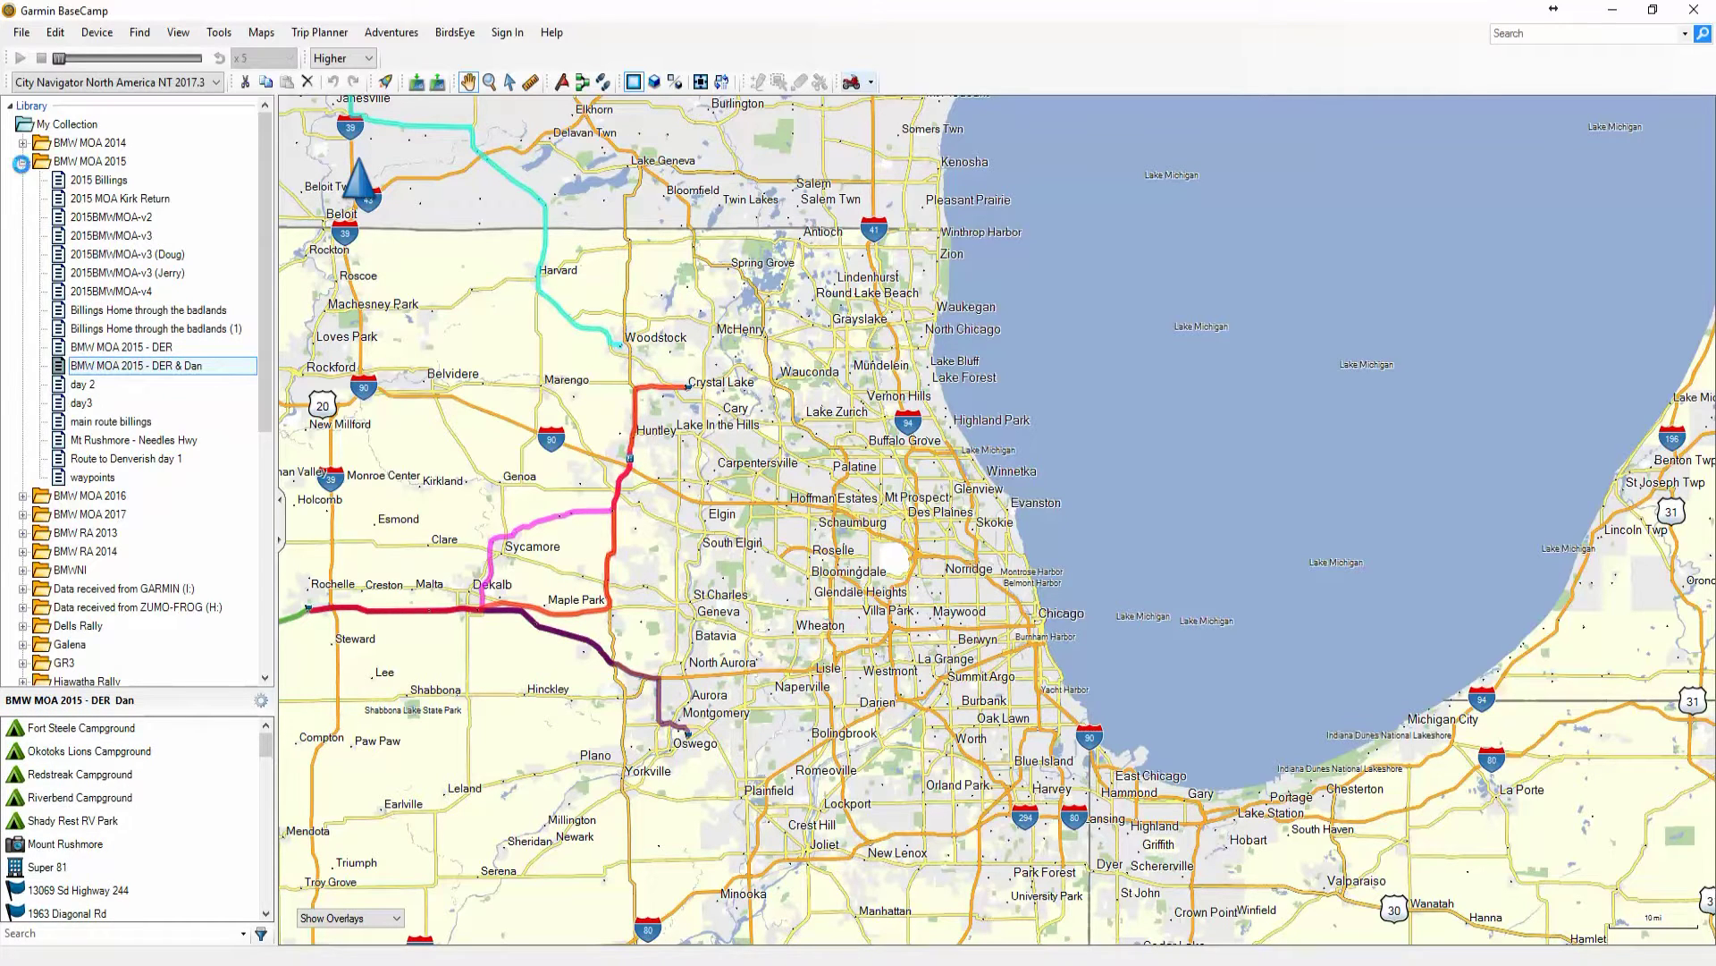
{"action": "left_click", "coordinate": [22, 162]}
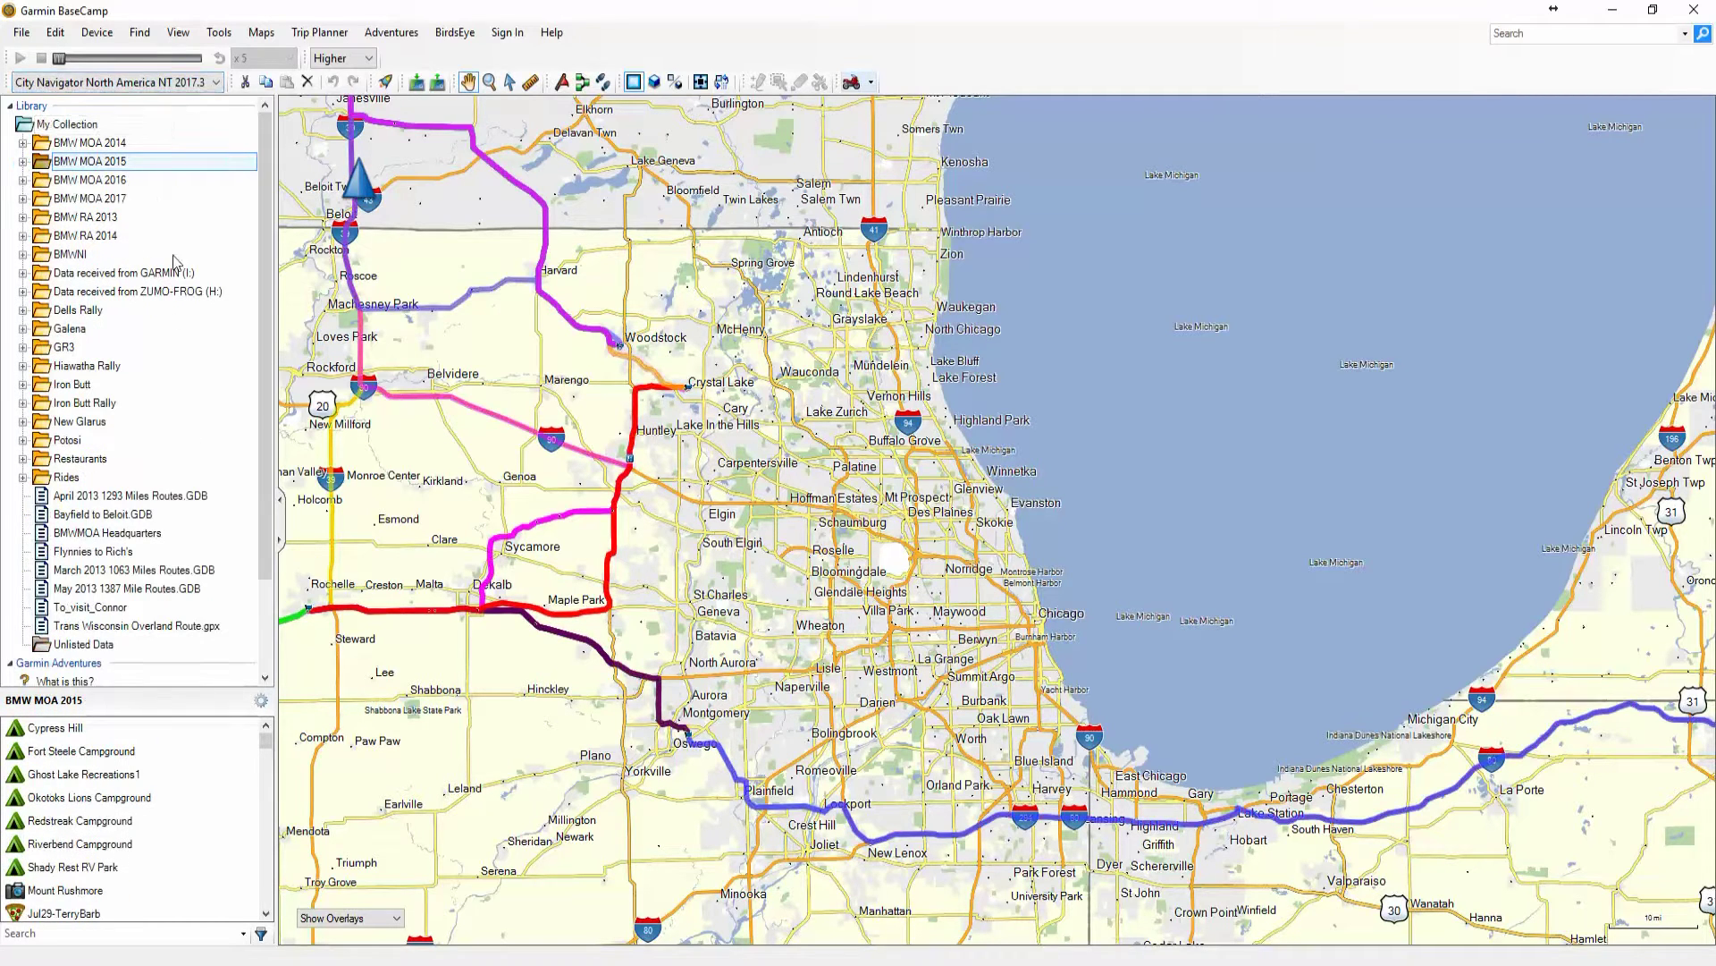
{"action": "left_click_drag", "start_coordinate": [265, 186], "coordinate": [264, 190]}
{"action": "left_click_drag", "start_coordinate": [746, 556], "coordinate": [704, 544]}
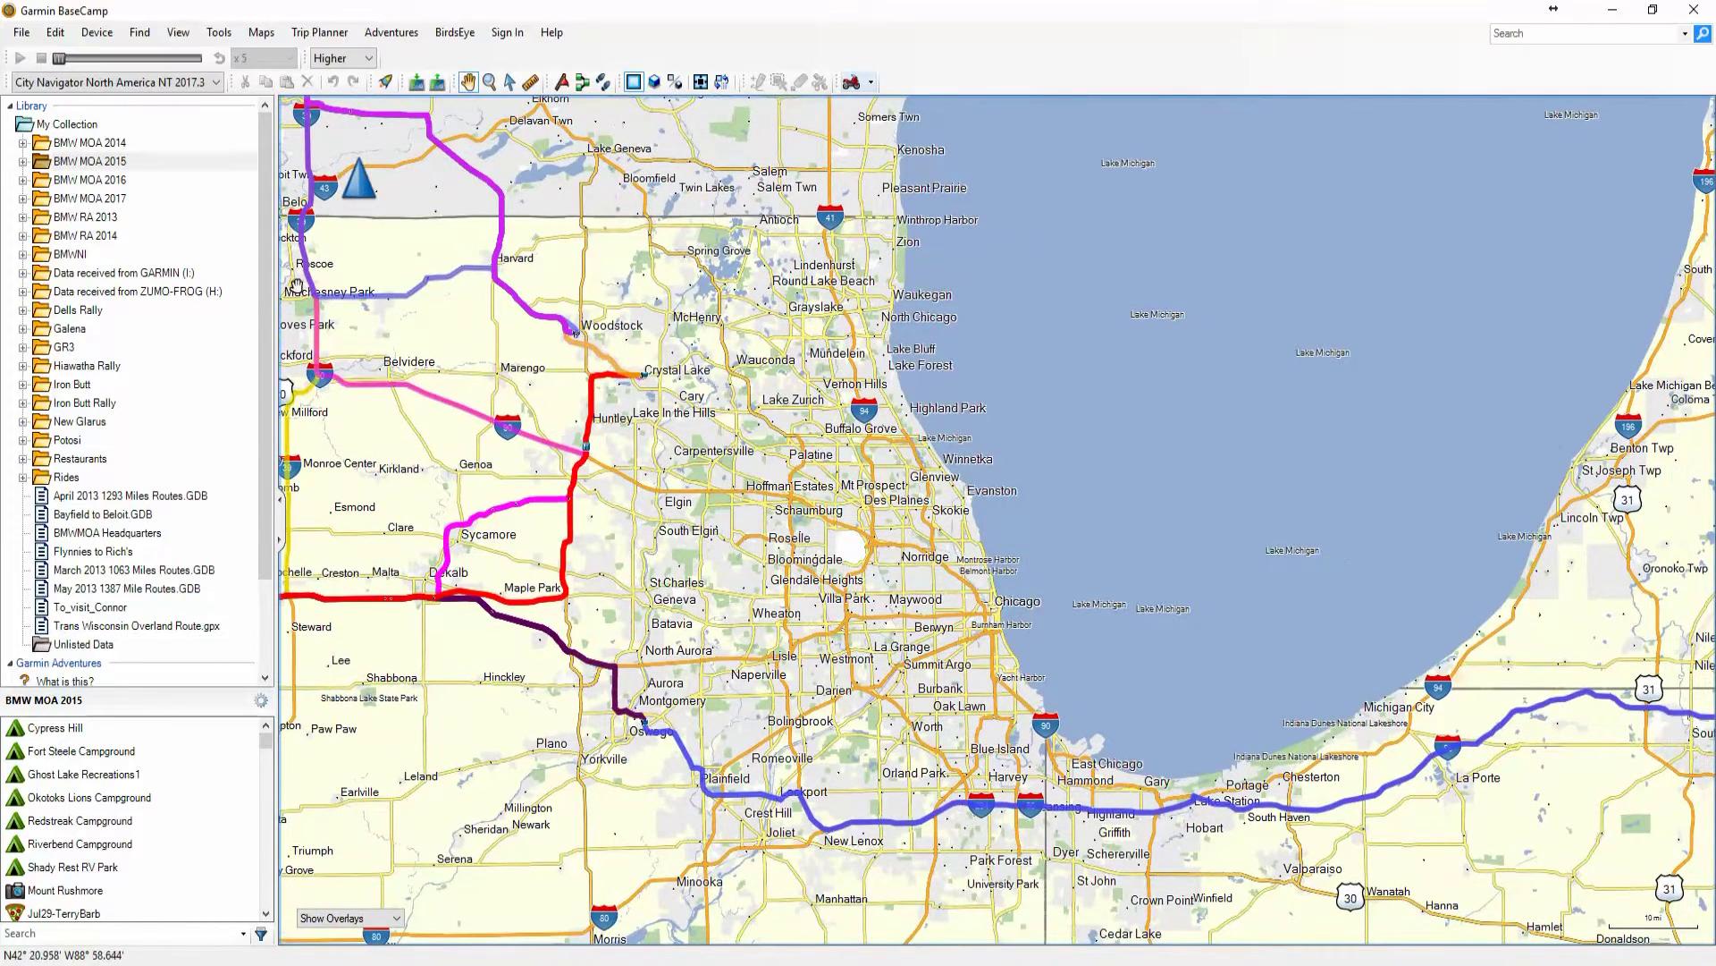
Create a new list folder named Test inside My Collection
{"action": "left_click", "coordinate": [67, 126]}
{"action": "scroll", "coordinate": [680, 531], "scroll_direction": "down", "scroll_amount": 4}
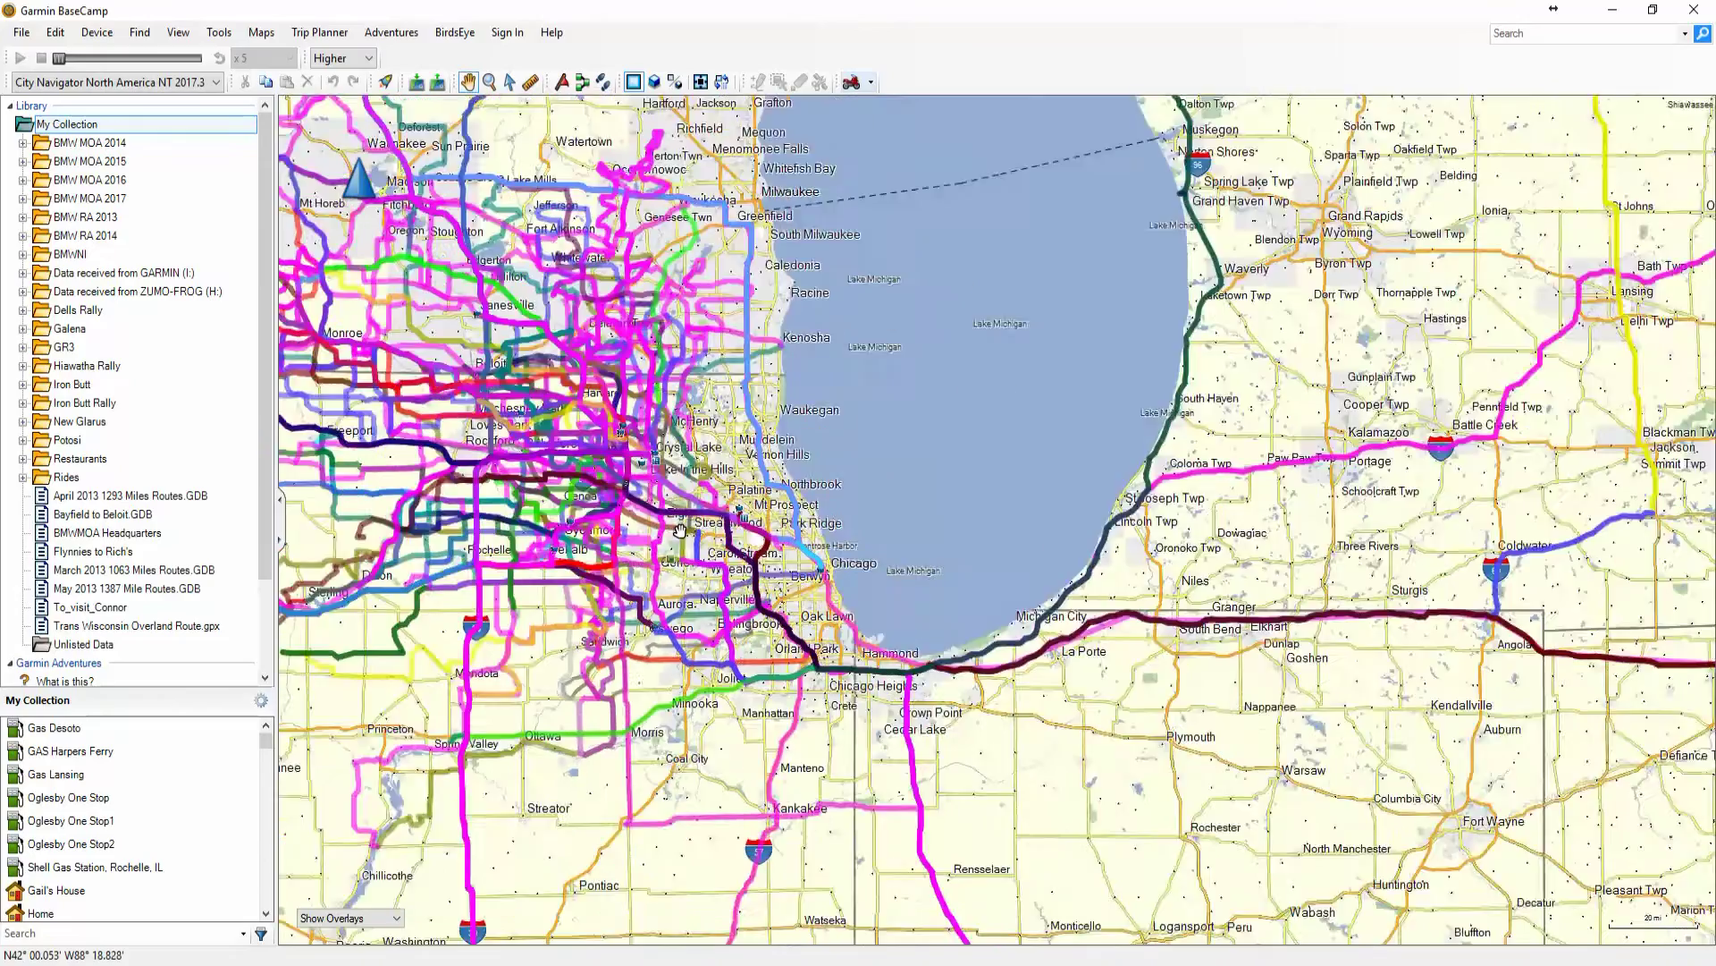
{"action": "scroll", "coordinate": [681, 531], "scroll_direction": "up", "scroll_amount": 4}
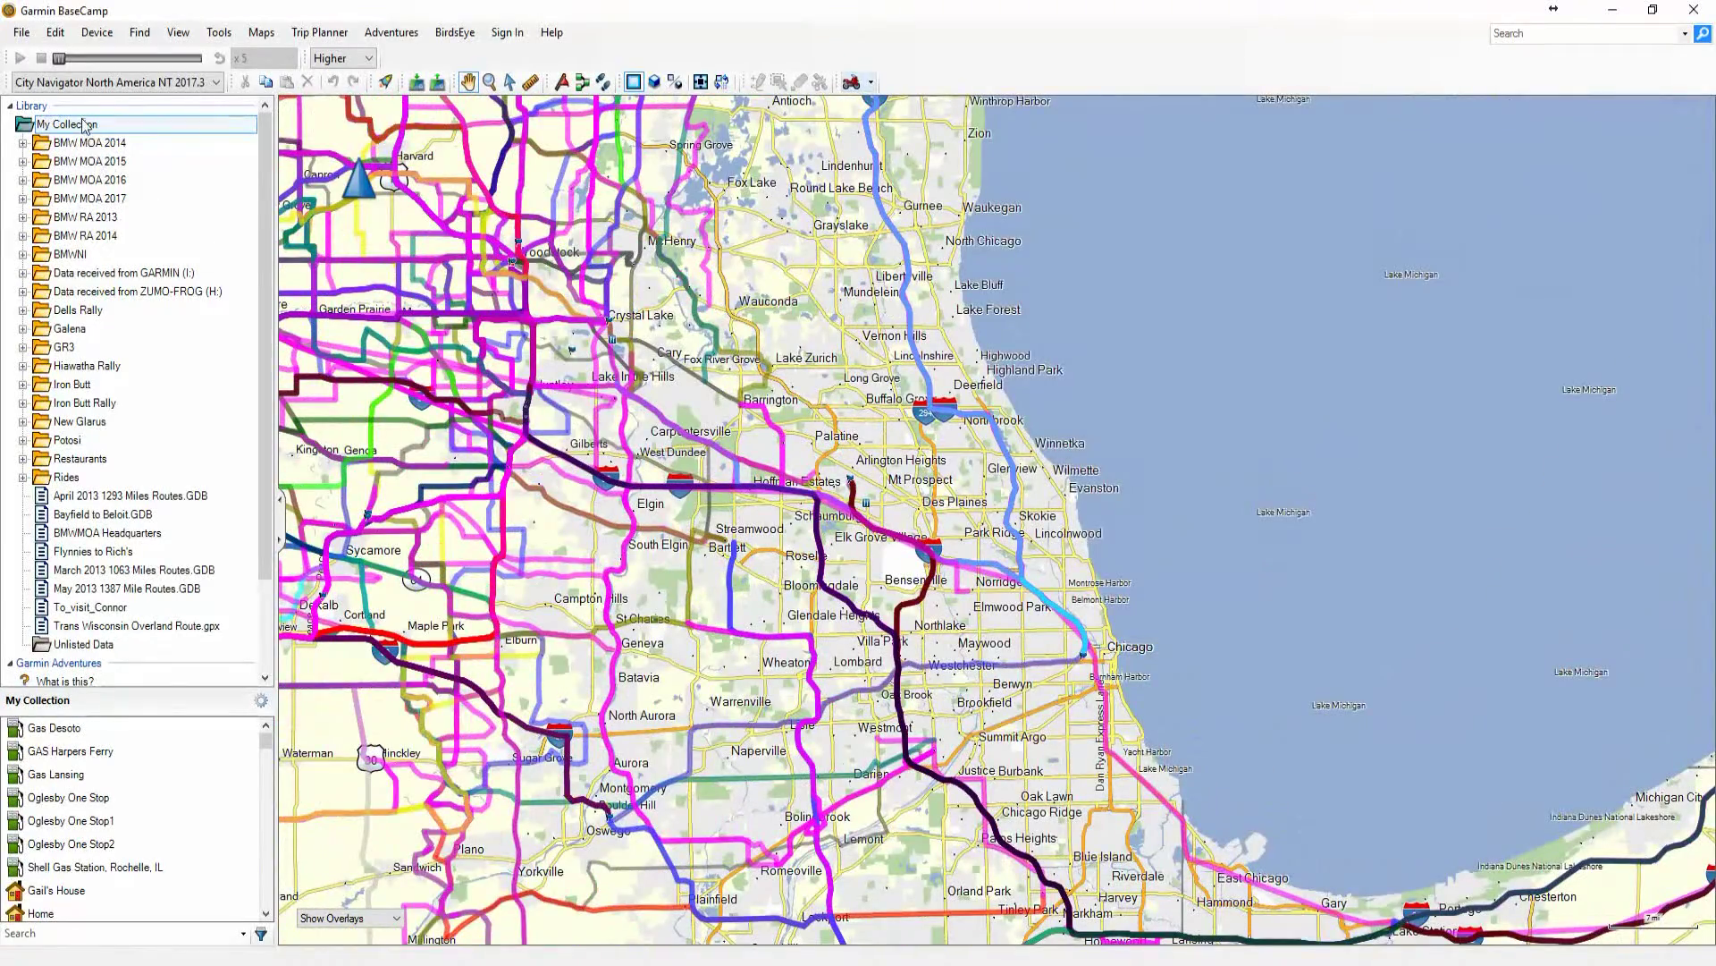
{"action": "right_click", "coordinate": [84, 125]}
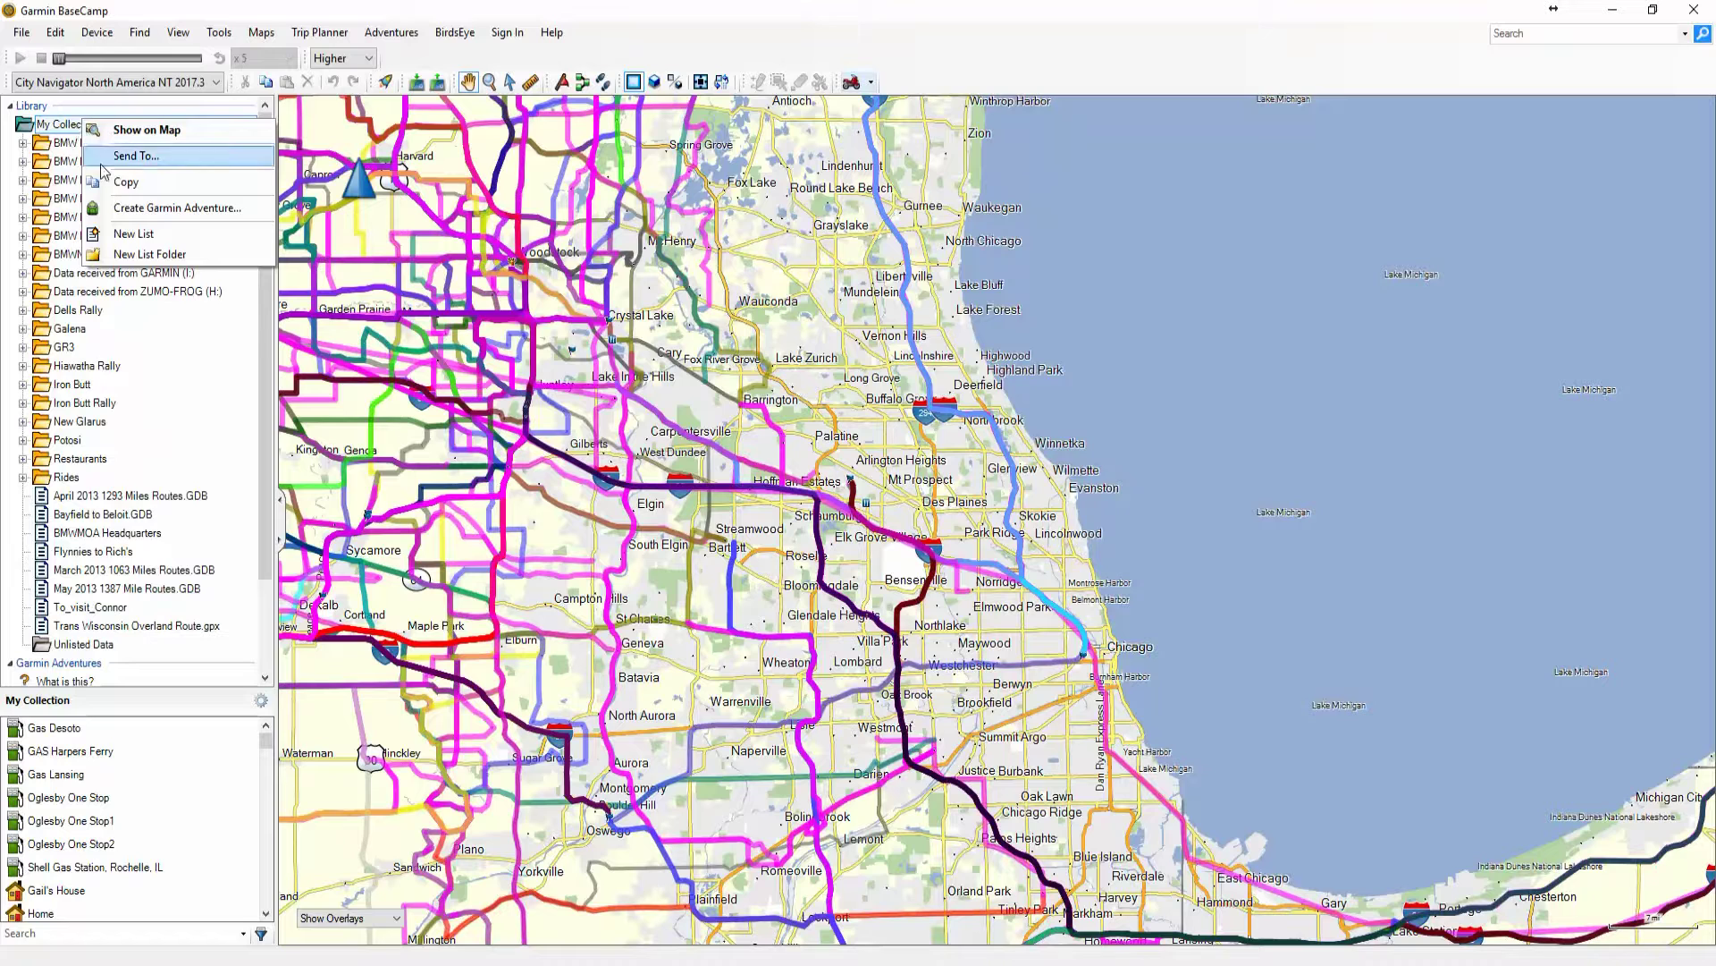
{"action": "left_click", "coordinate": [129, 255]}
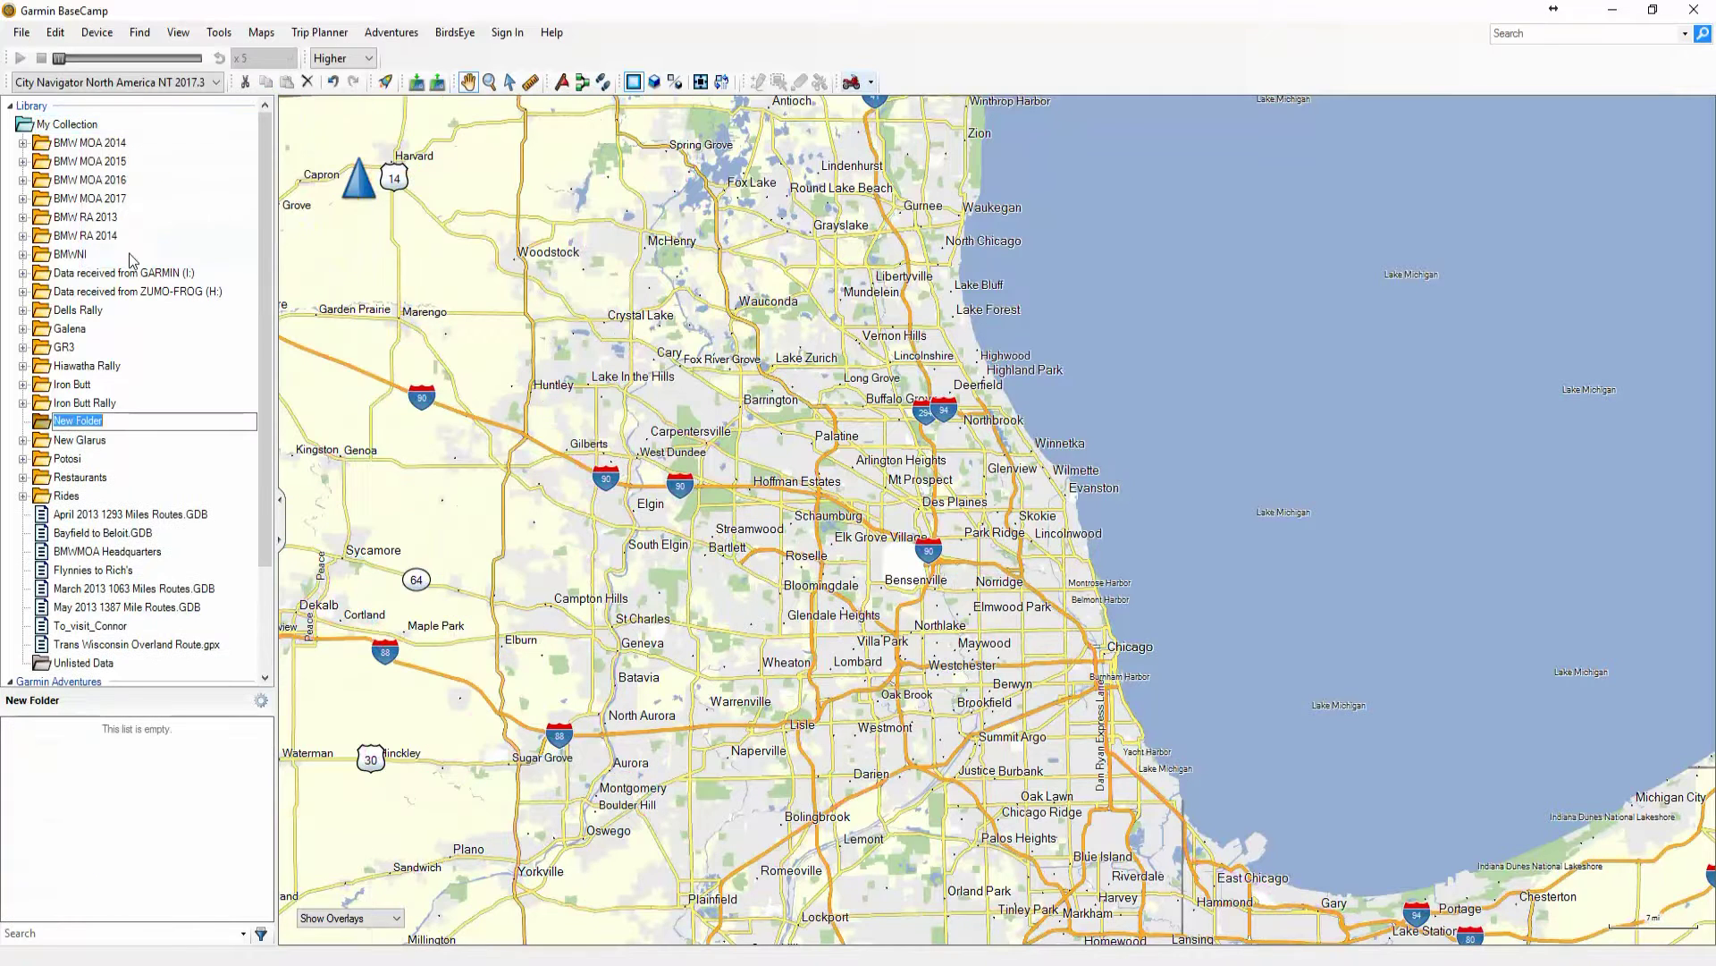
{"action": "type", "text": "Test"}
{"action": "key", "text": "Return"}
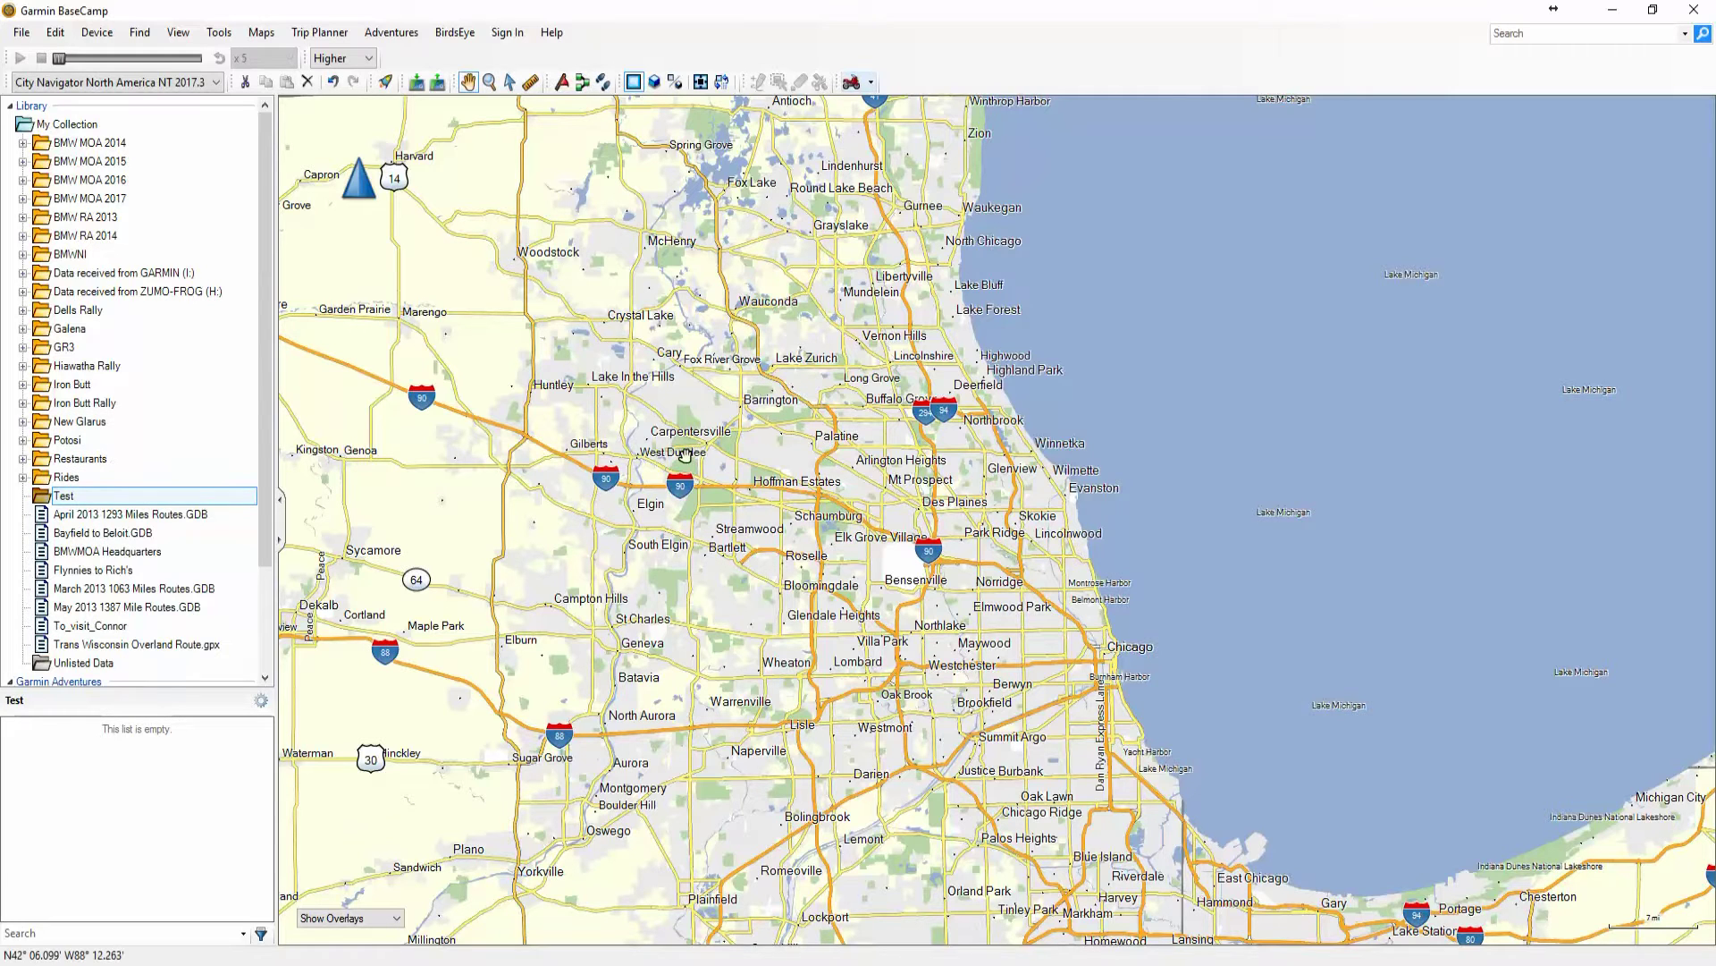
{"action": "left_click_drag", "start_coordinate": [536, 525], "coordinate": [608, 519]}
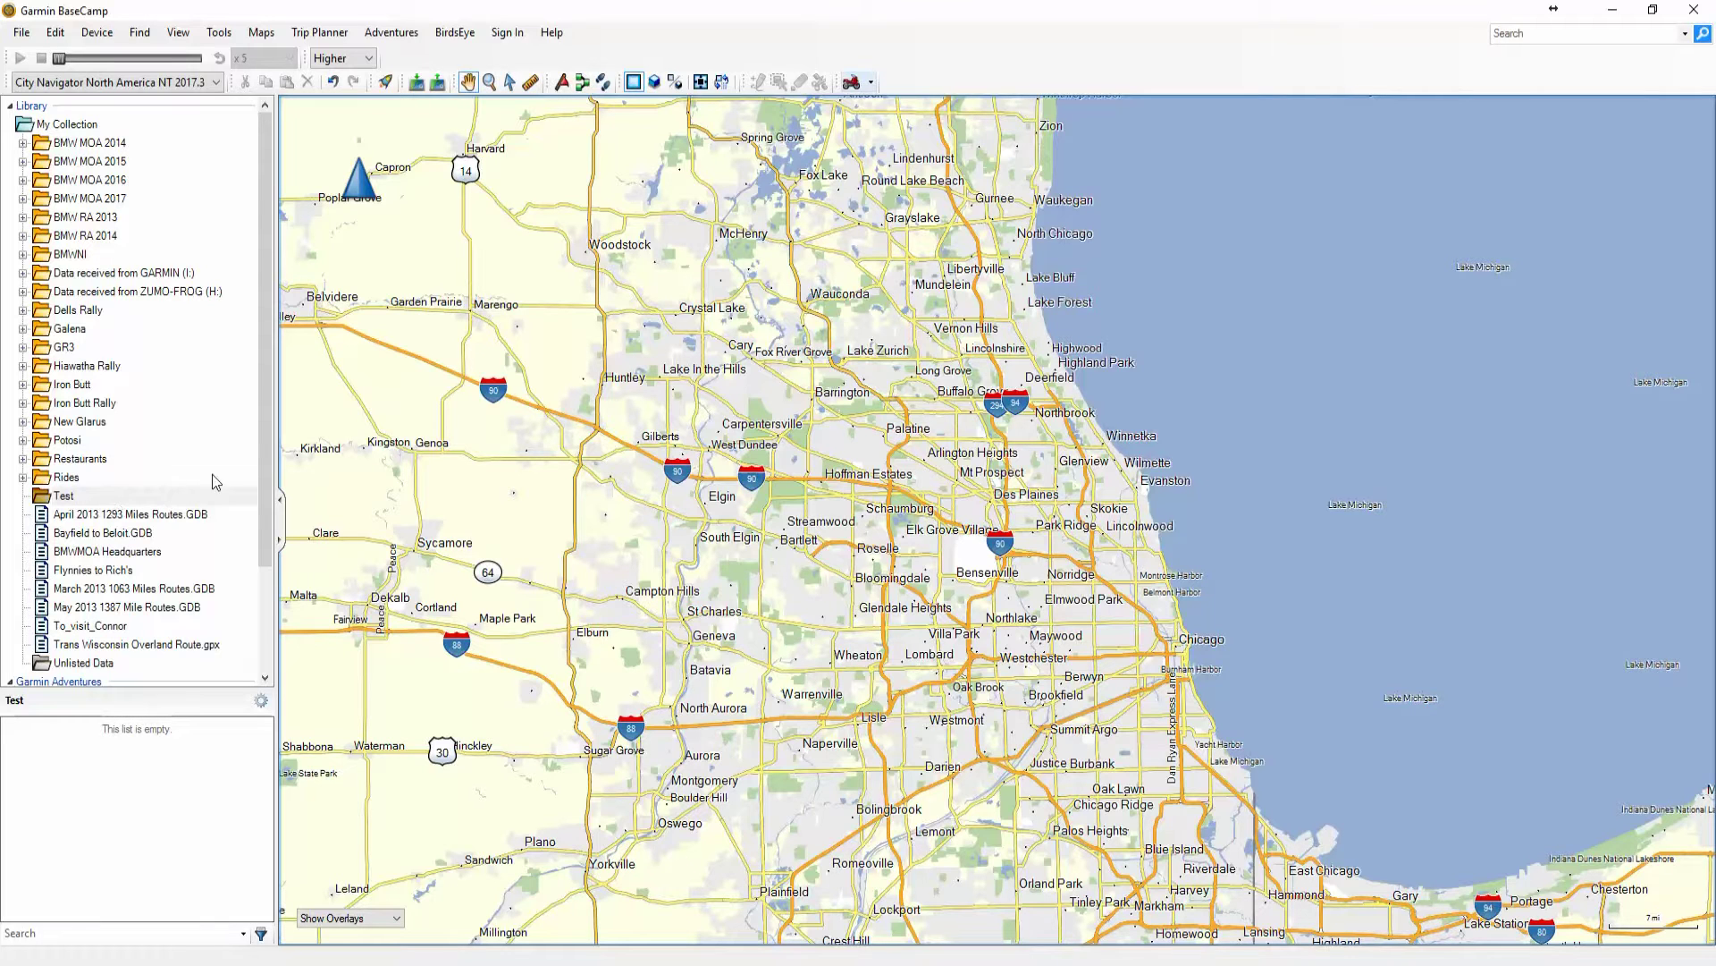
{"action": "left_click_drag", "start_coordinate": [323, 436], "coordinate": [341, 418]}
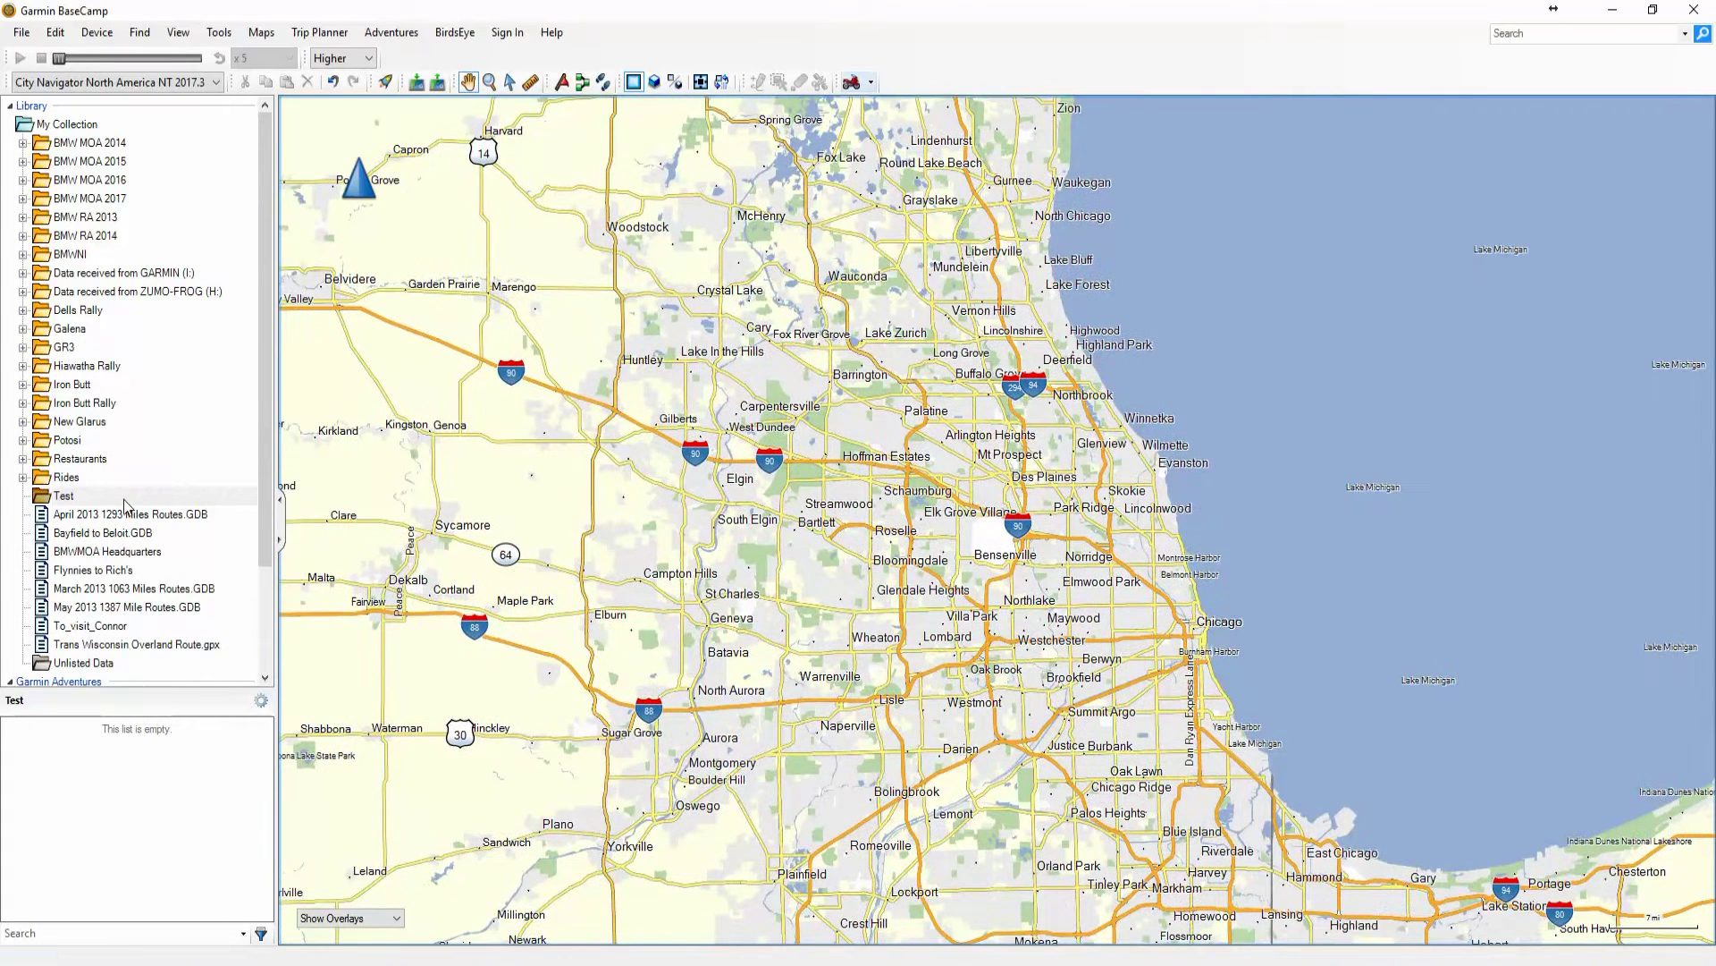
Add a new list named test route 1 inside the Test folder
{"action": "right_click", "coordinate": [126, 505]}
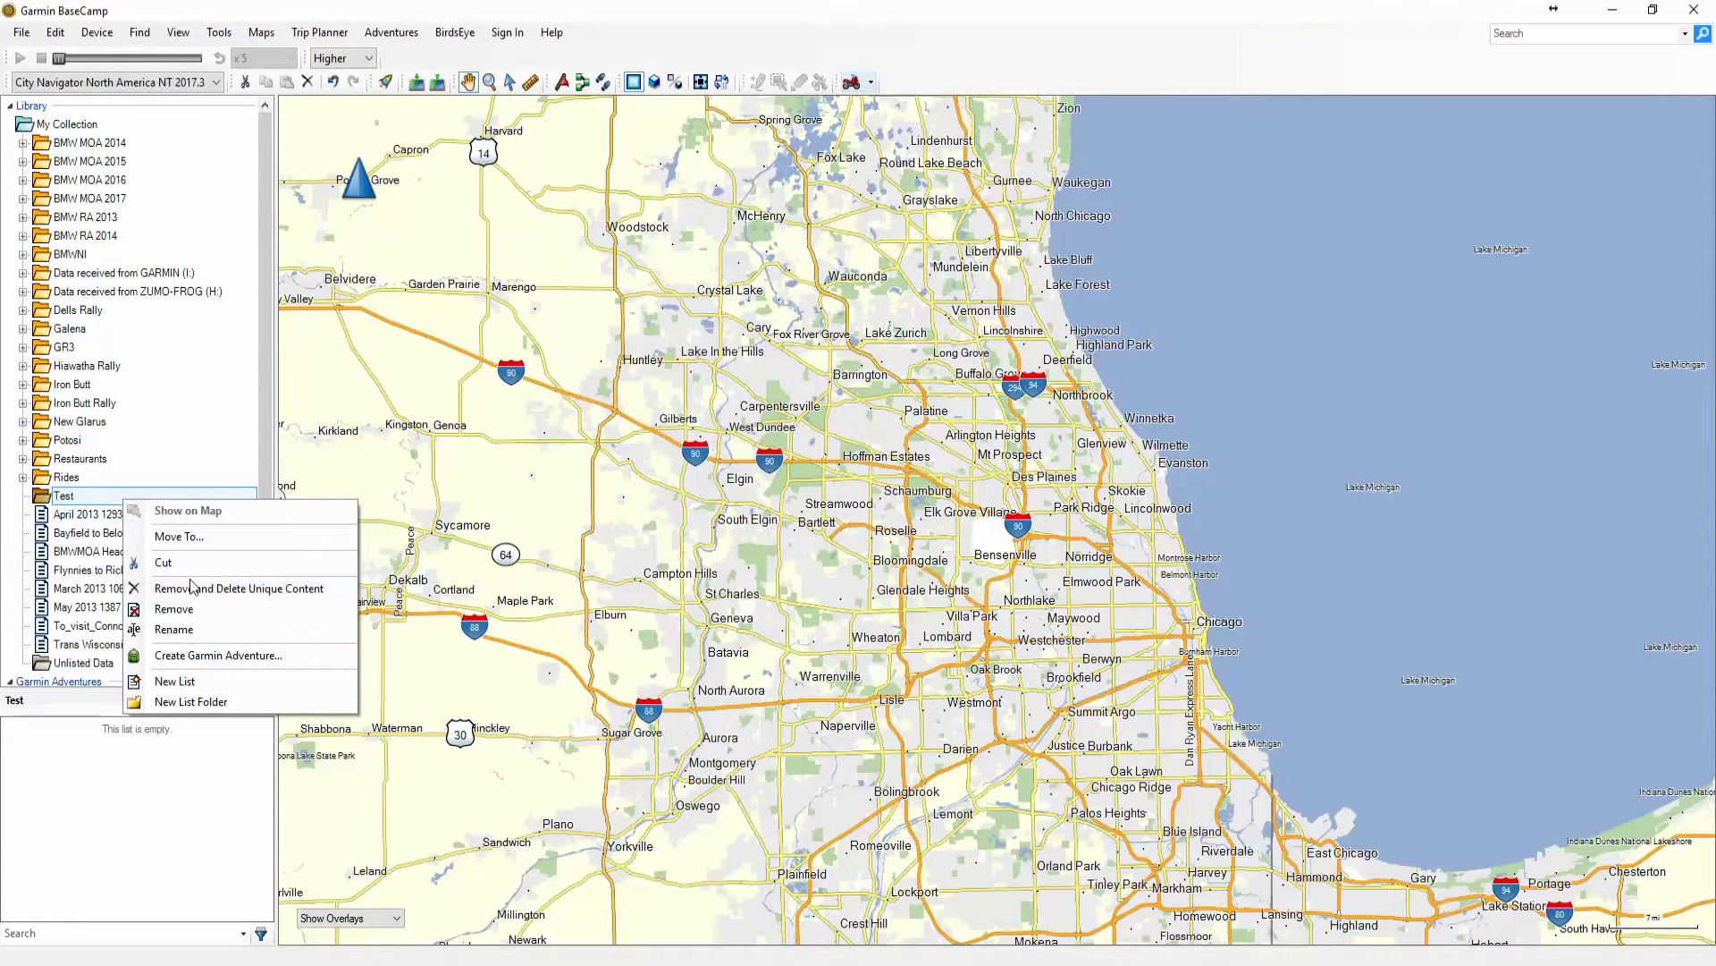
{"action": "left_click", "coordinate": [175, 682]}
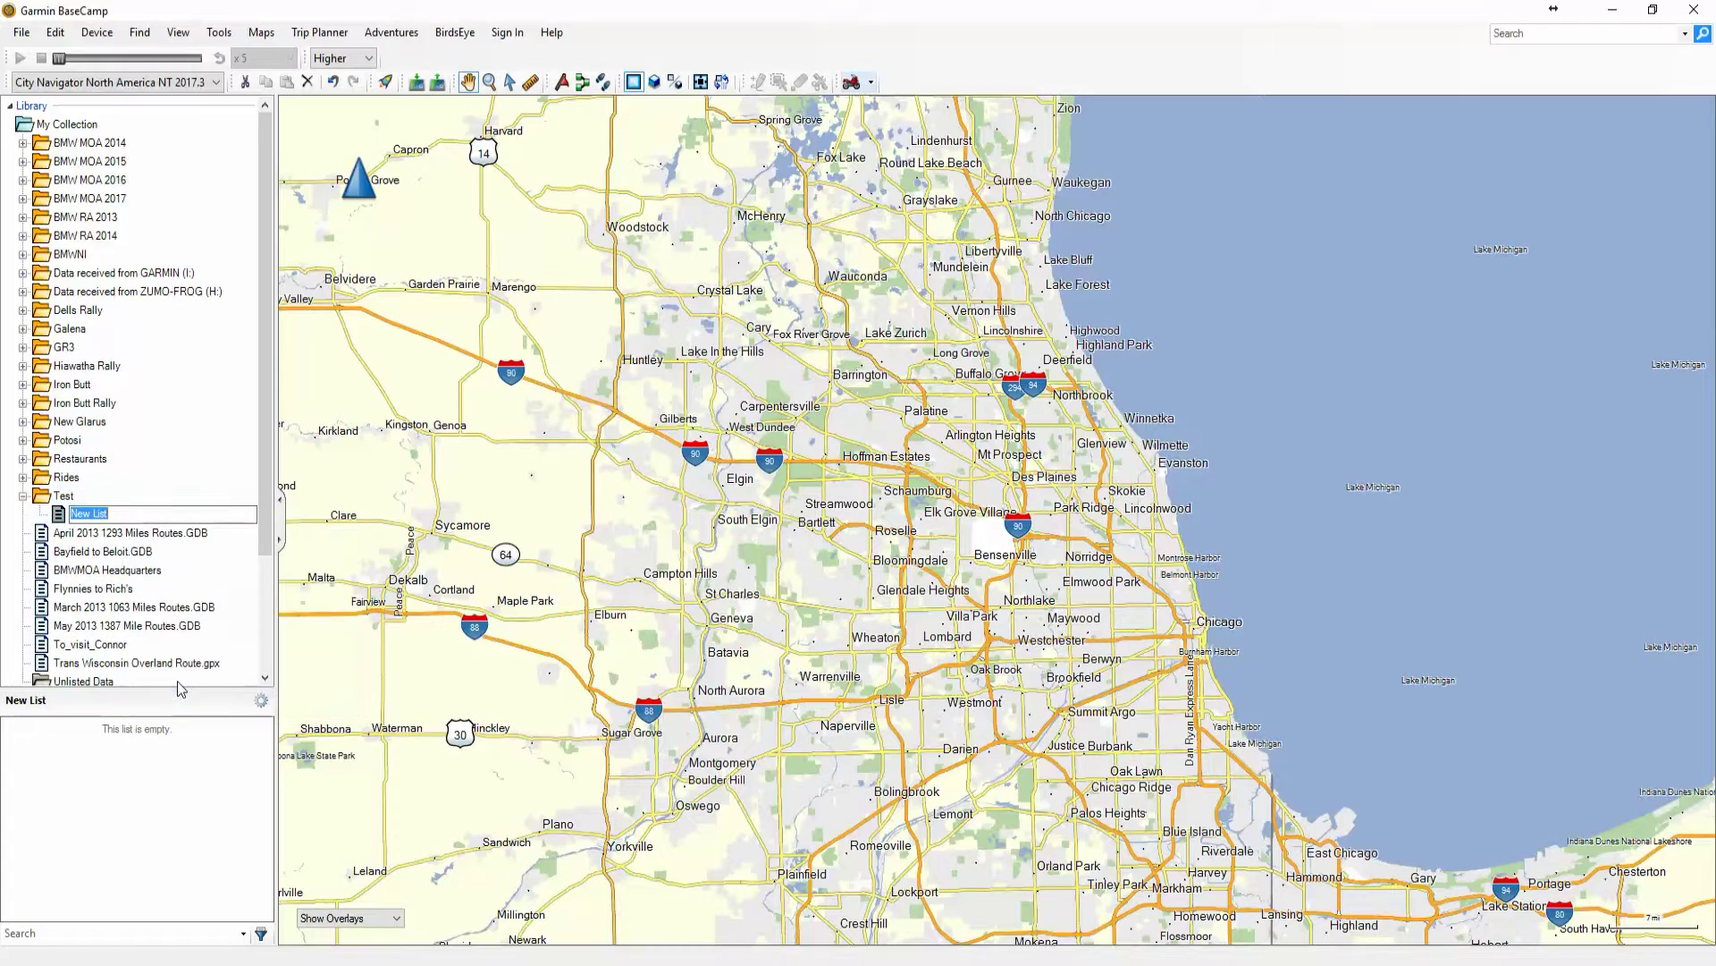
{"action": "type", "text": "test route 1"}
{"action": "key", "text": "Return"}
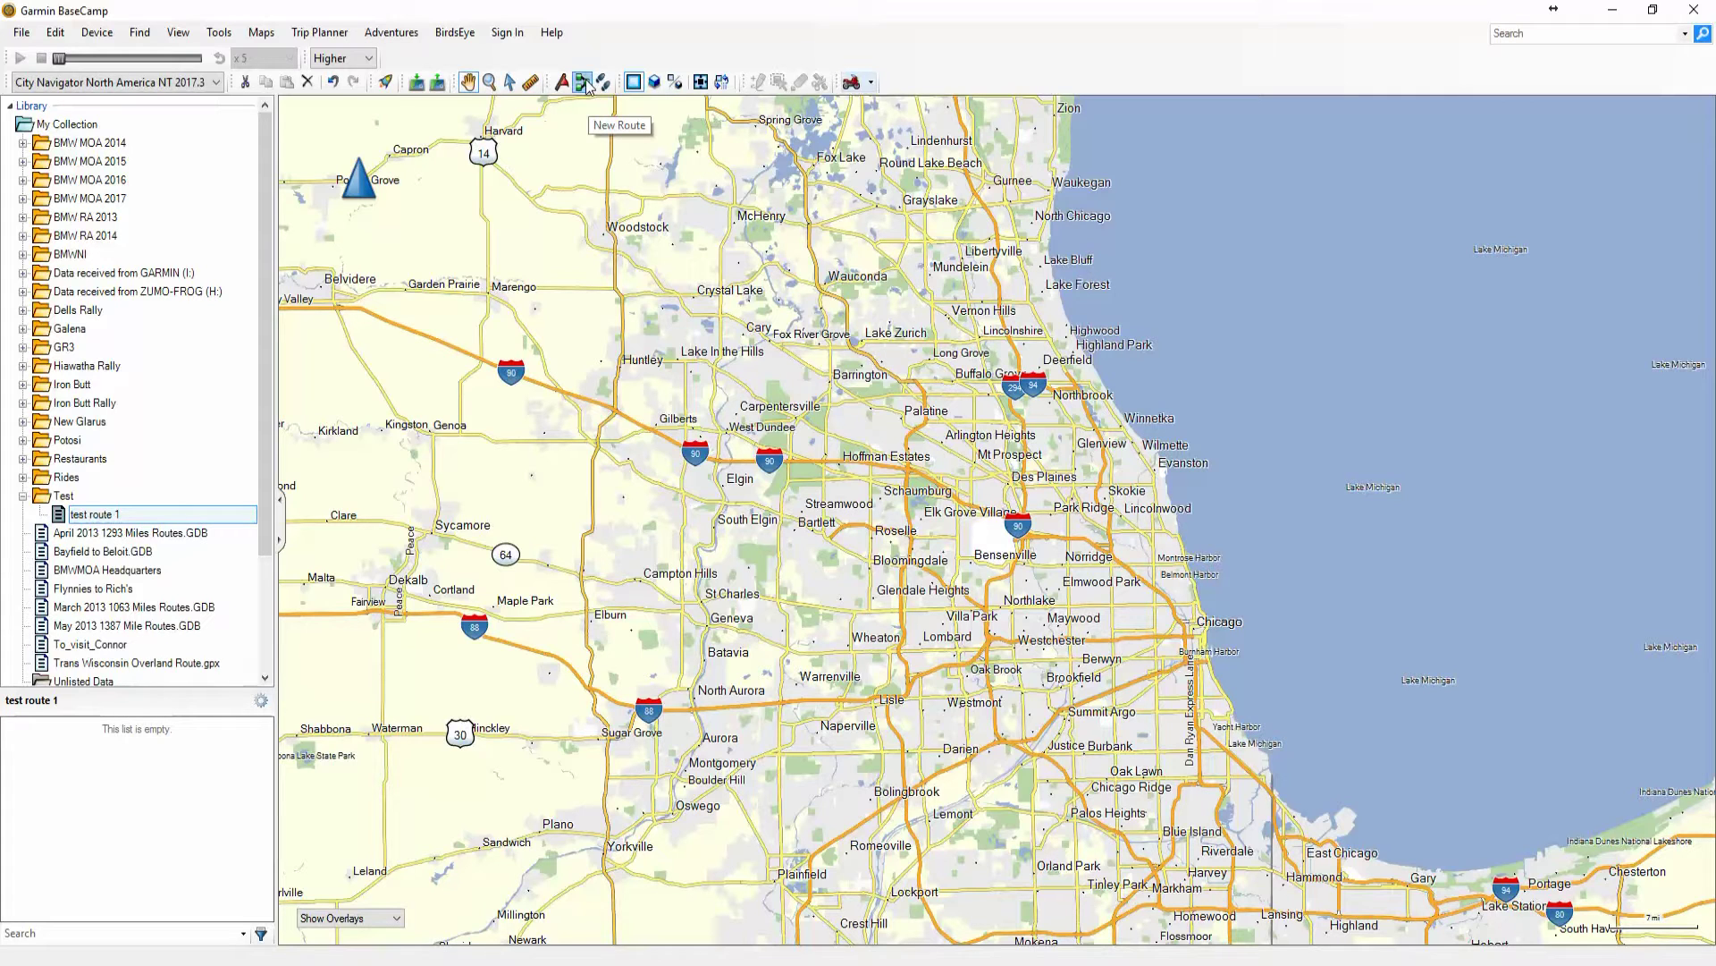
Start a new route at Woodstock, adding points south along Route 47 and at Dc Works
{"action": "left_click", "coordinate": [583, 83]}
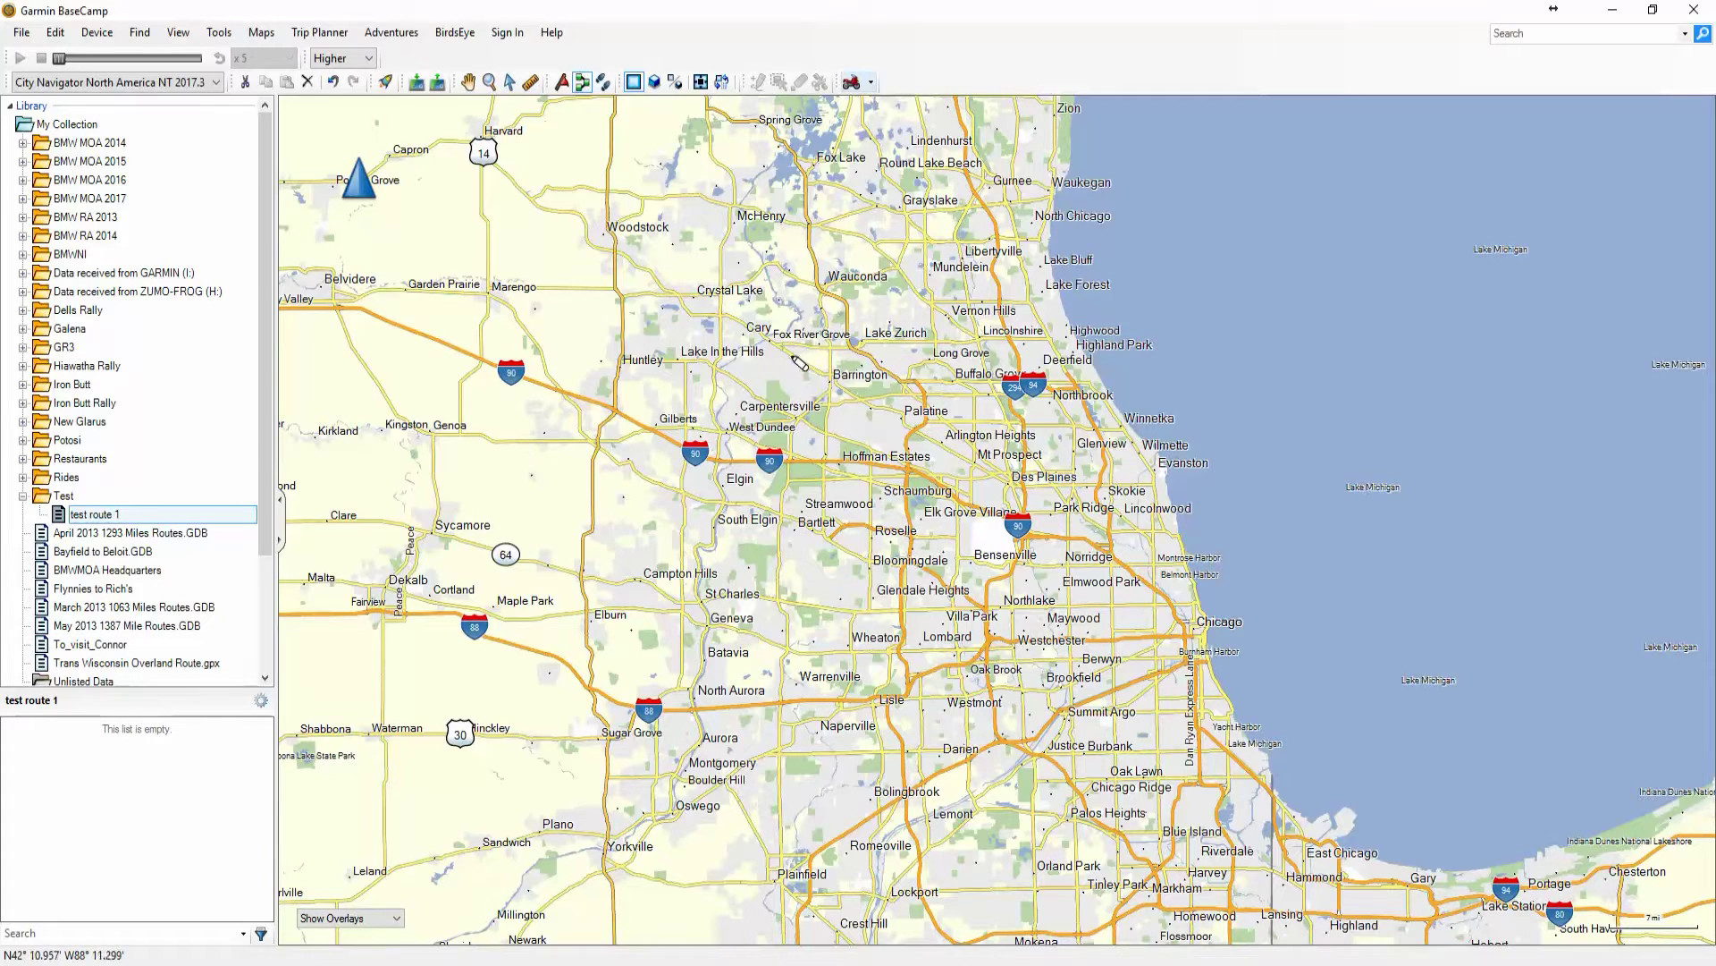
{"action": "left_click", "coordinate": [611, 235]}
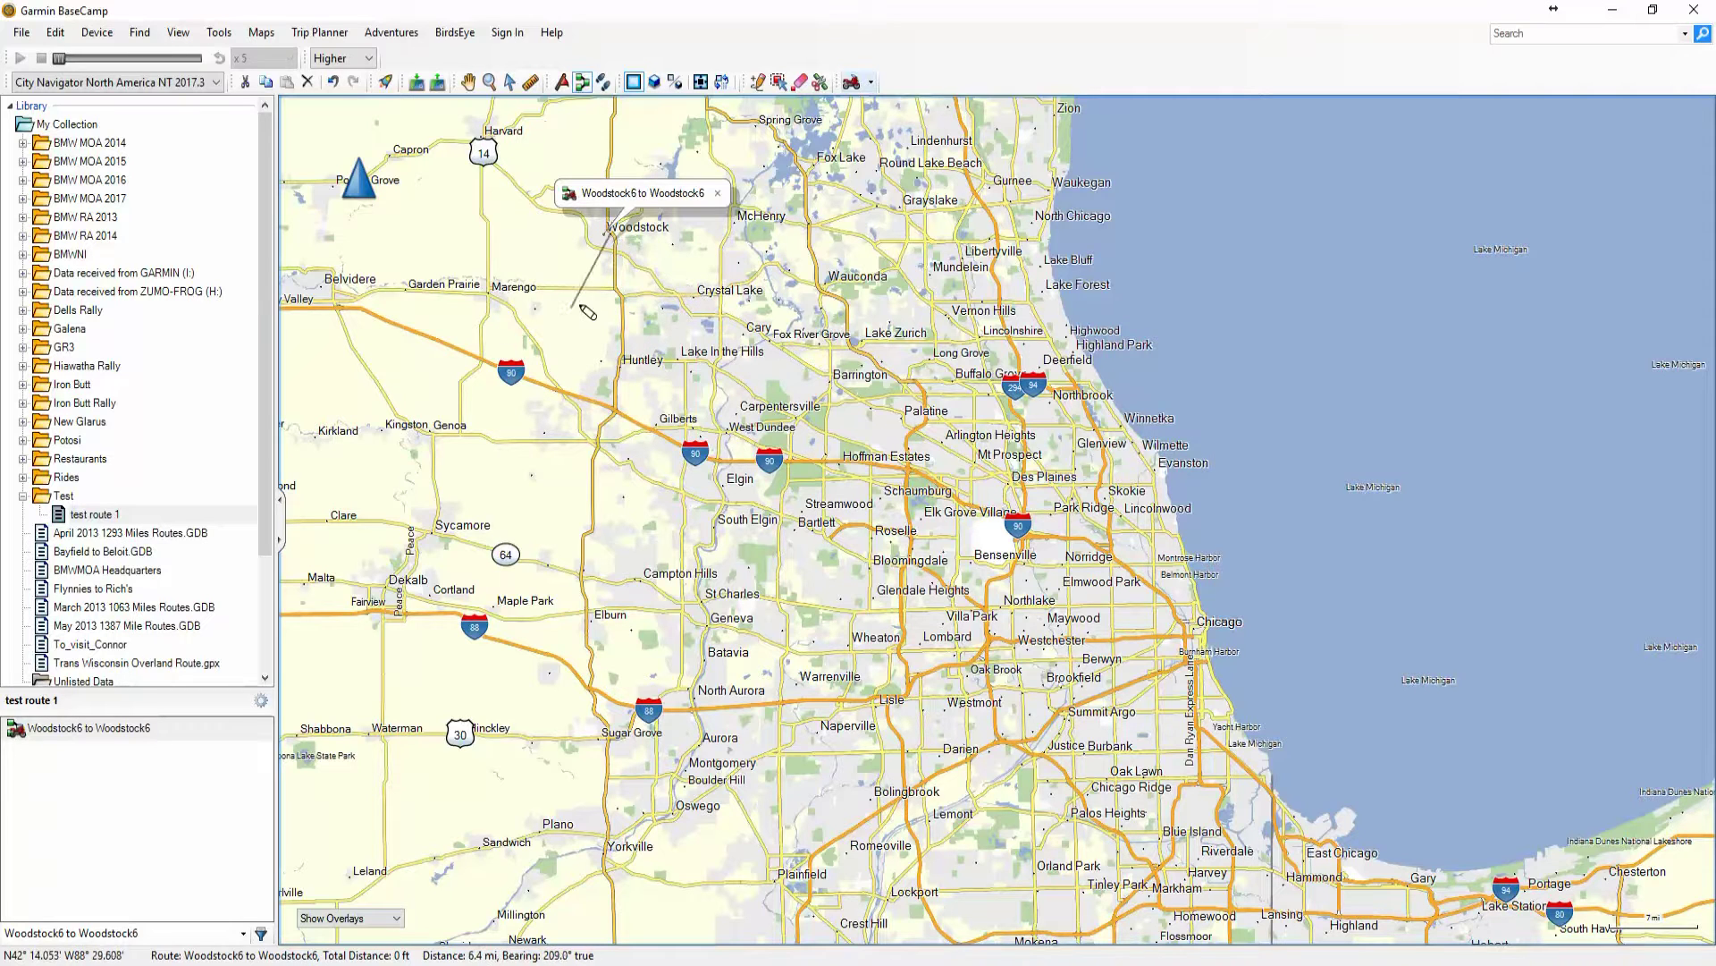
{"action": "left_click", "coordinate": [615, 404]}
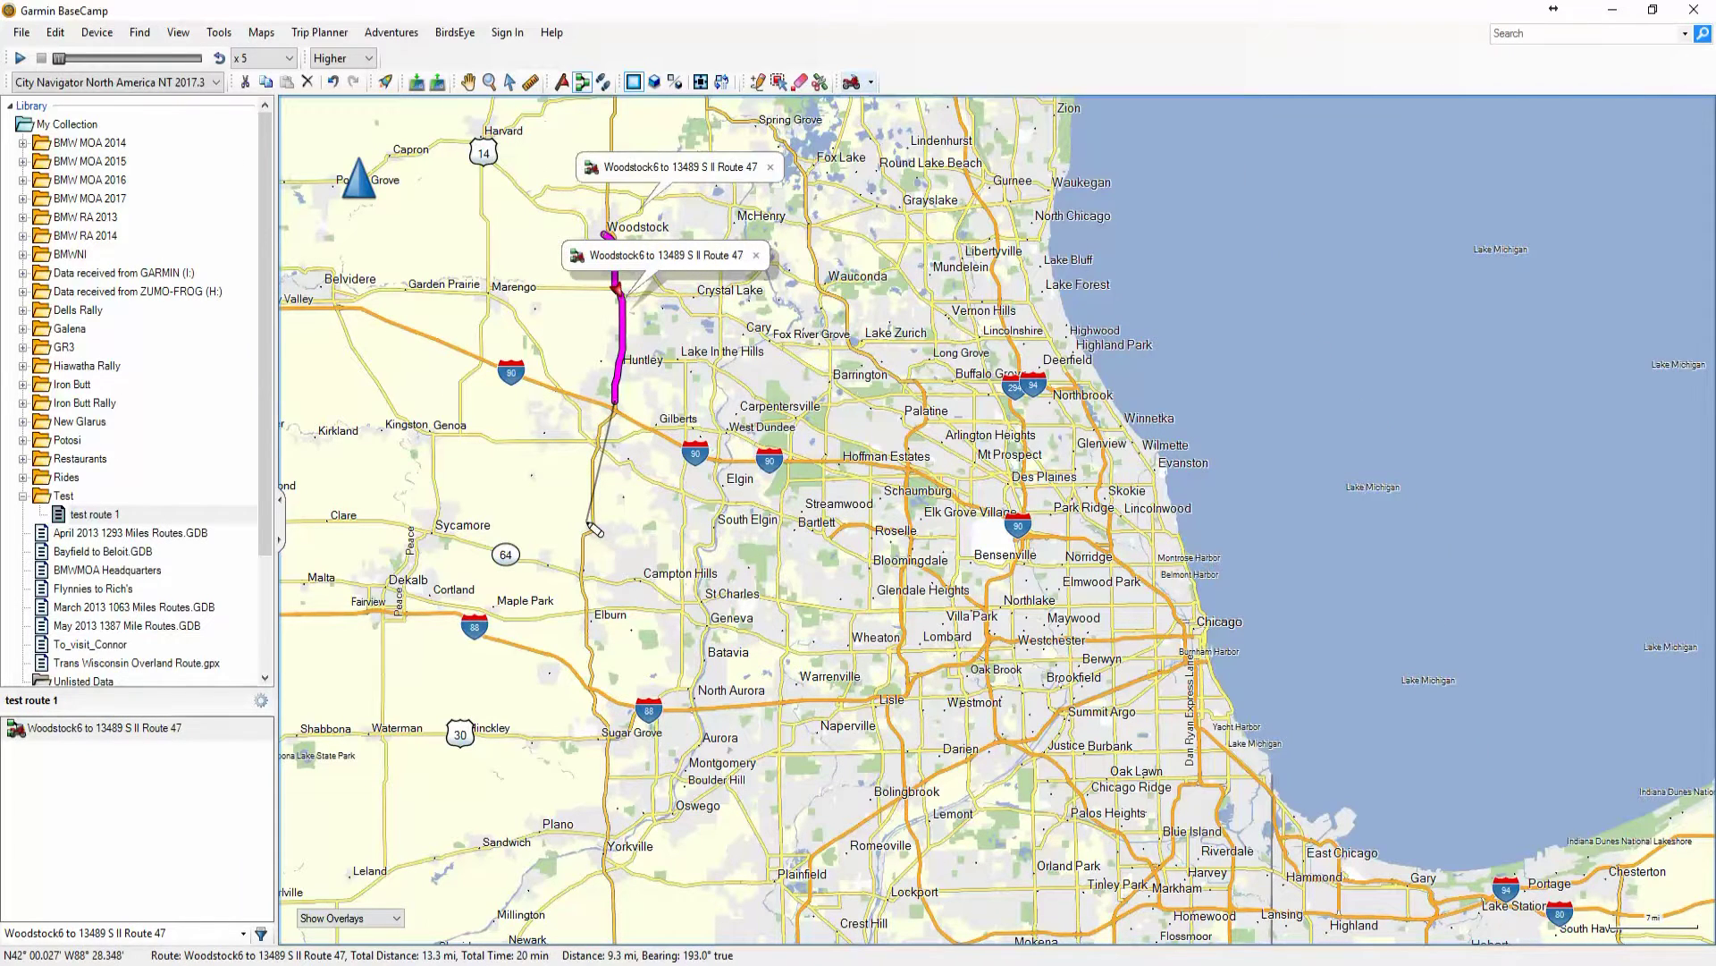
{"action": "scroll", "coordinate": [593, 528], "scroll_direction": "up", "scroll_amount": 4}
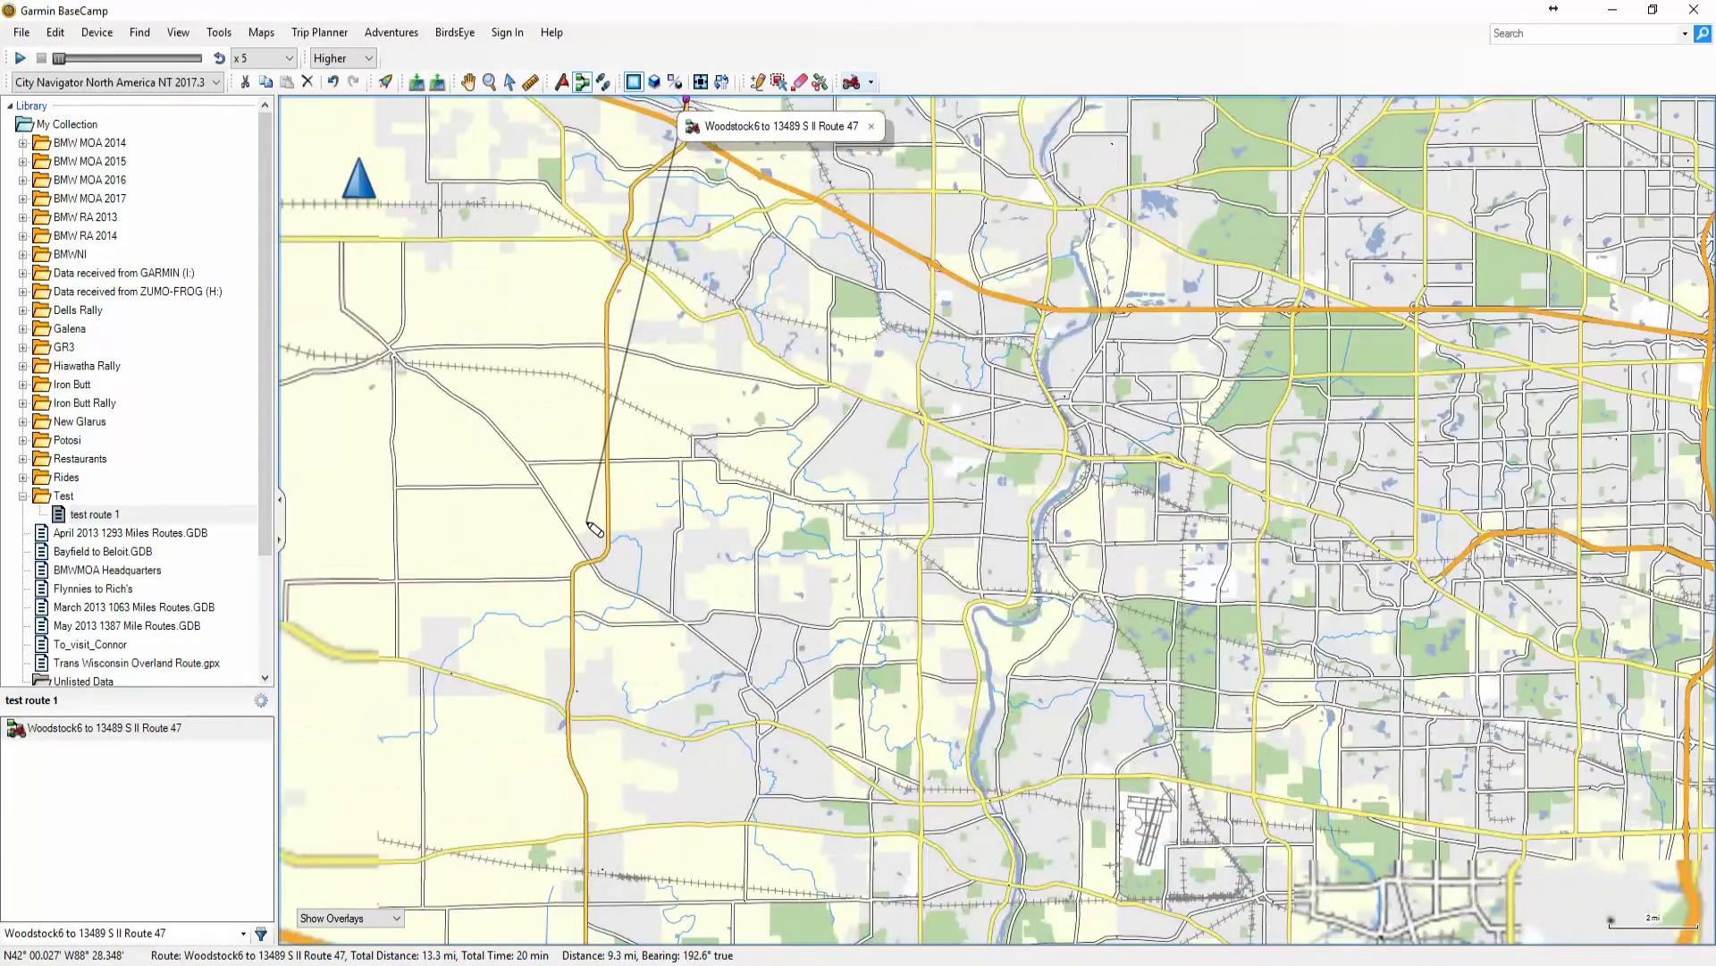
{"action": "scroll", "coordinate": [587, 517], "scroll_direction": "down", "scroll_amount": 1}
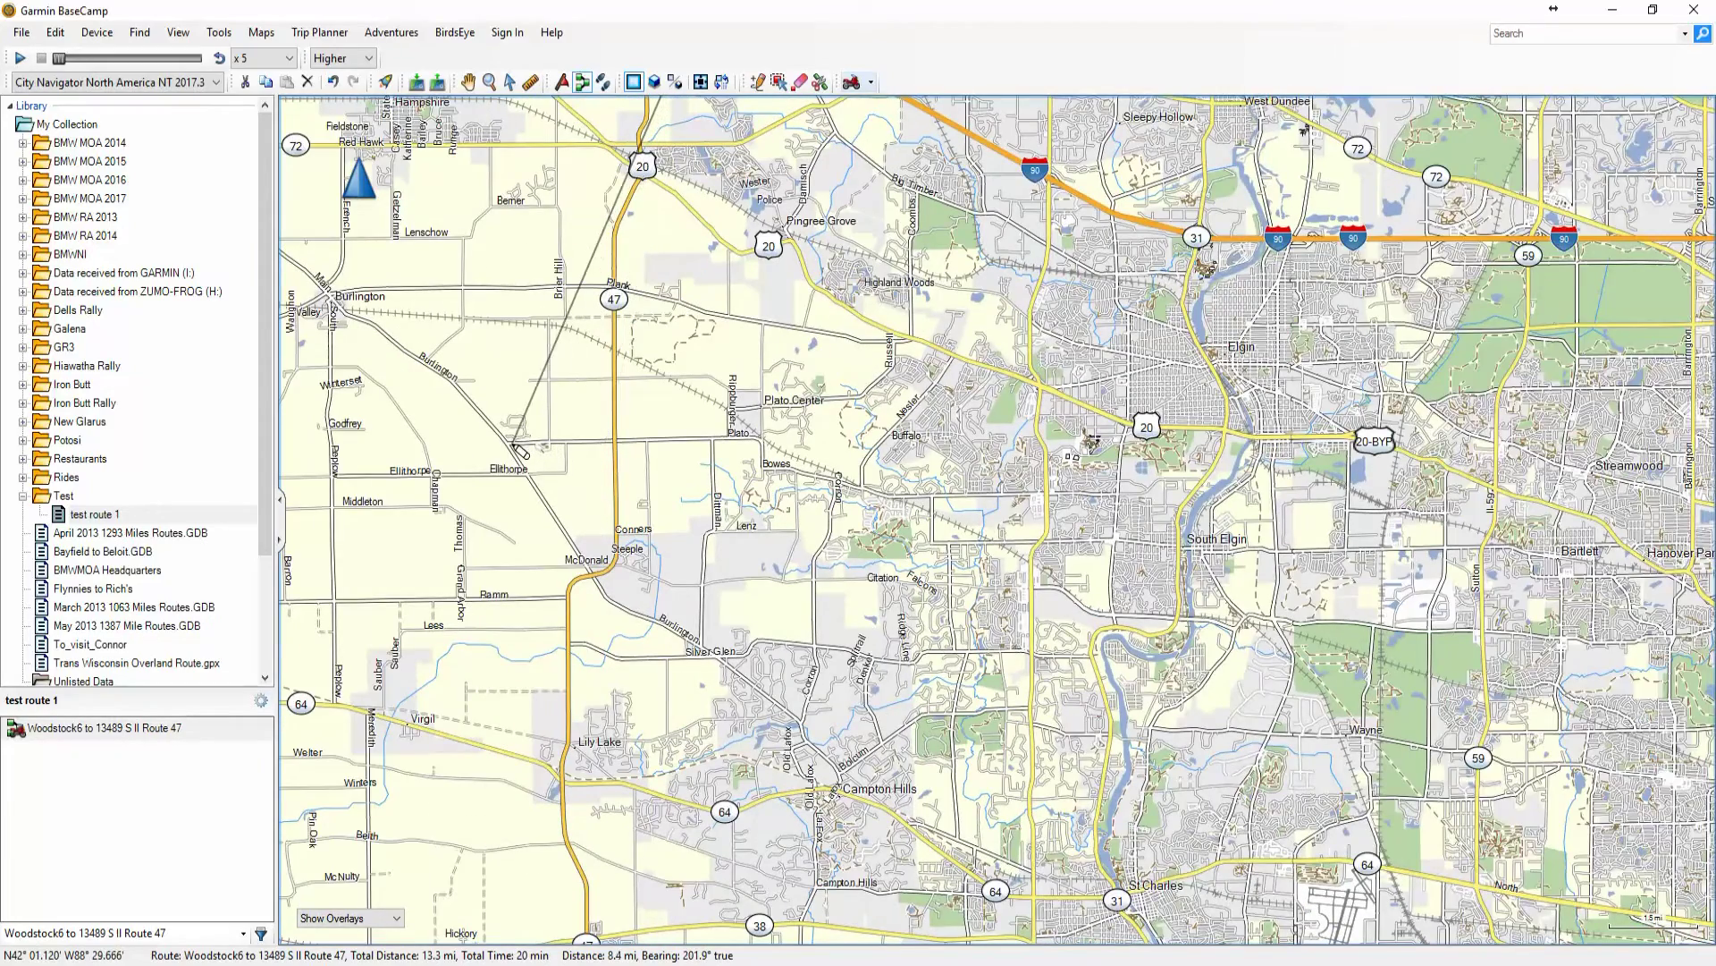
{"action": "left_click", "coordinate": [512, 445]}
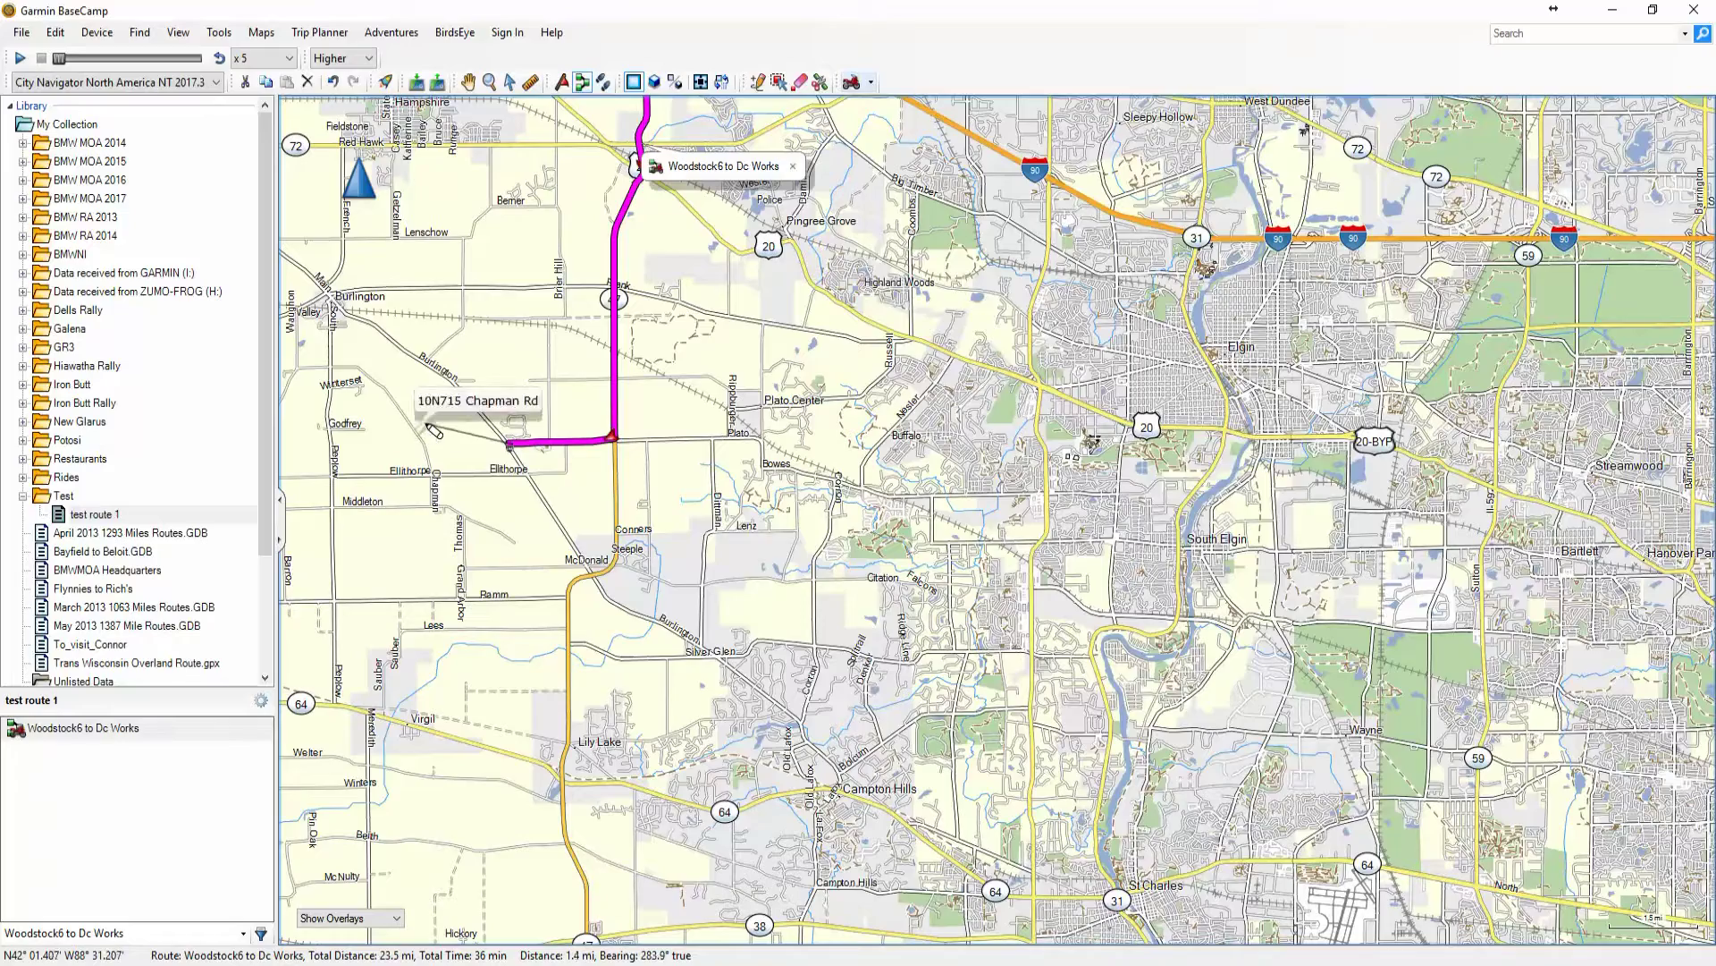
Extend the route with points at Hwy 72 near Genoa and near Davis School
{"action": "scroll", "coordinate": [420, 430], "scroll_direction": "down", "scroll_amount": 1}
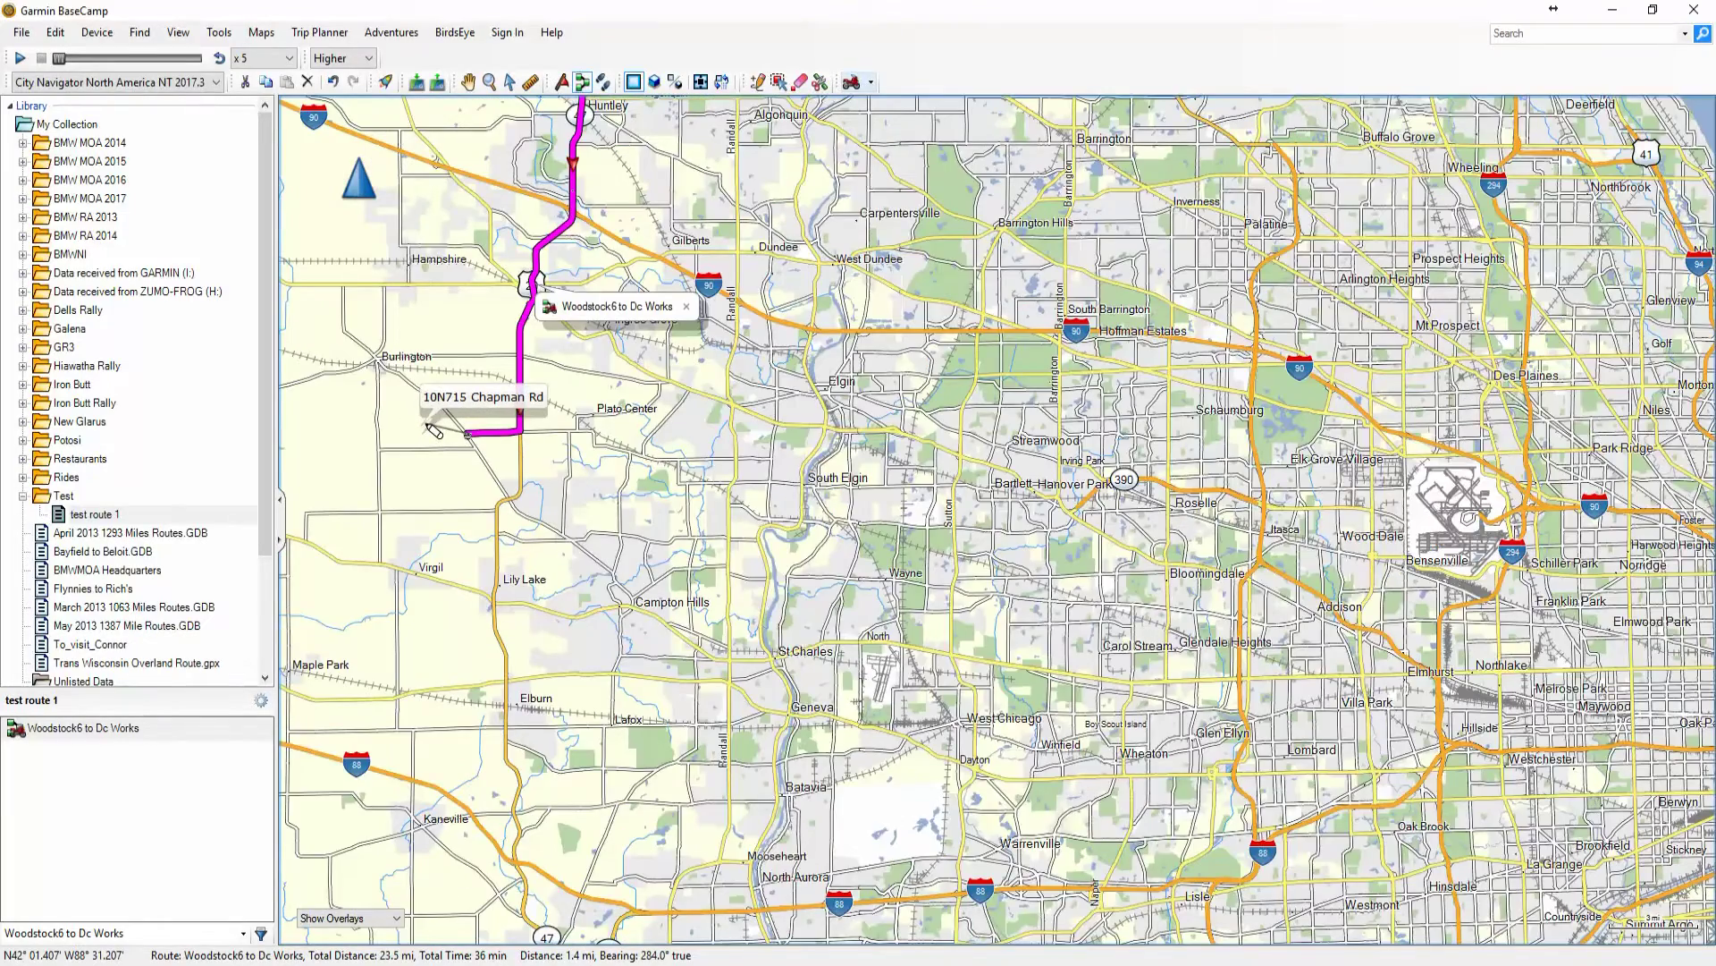
{"action": "key", "text": "Left"}
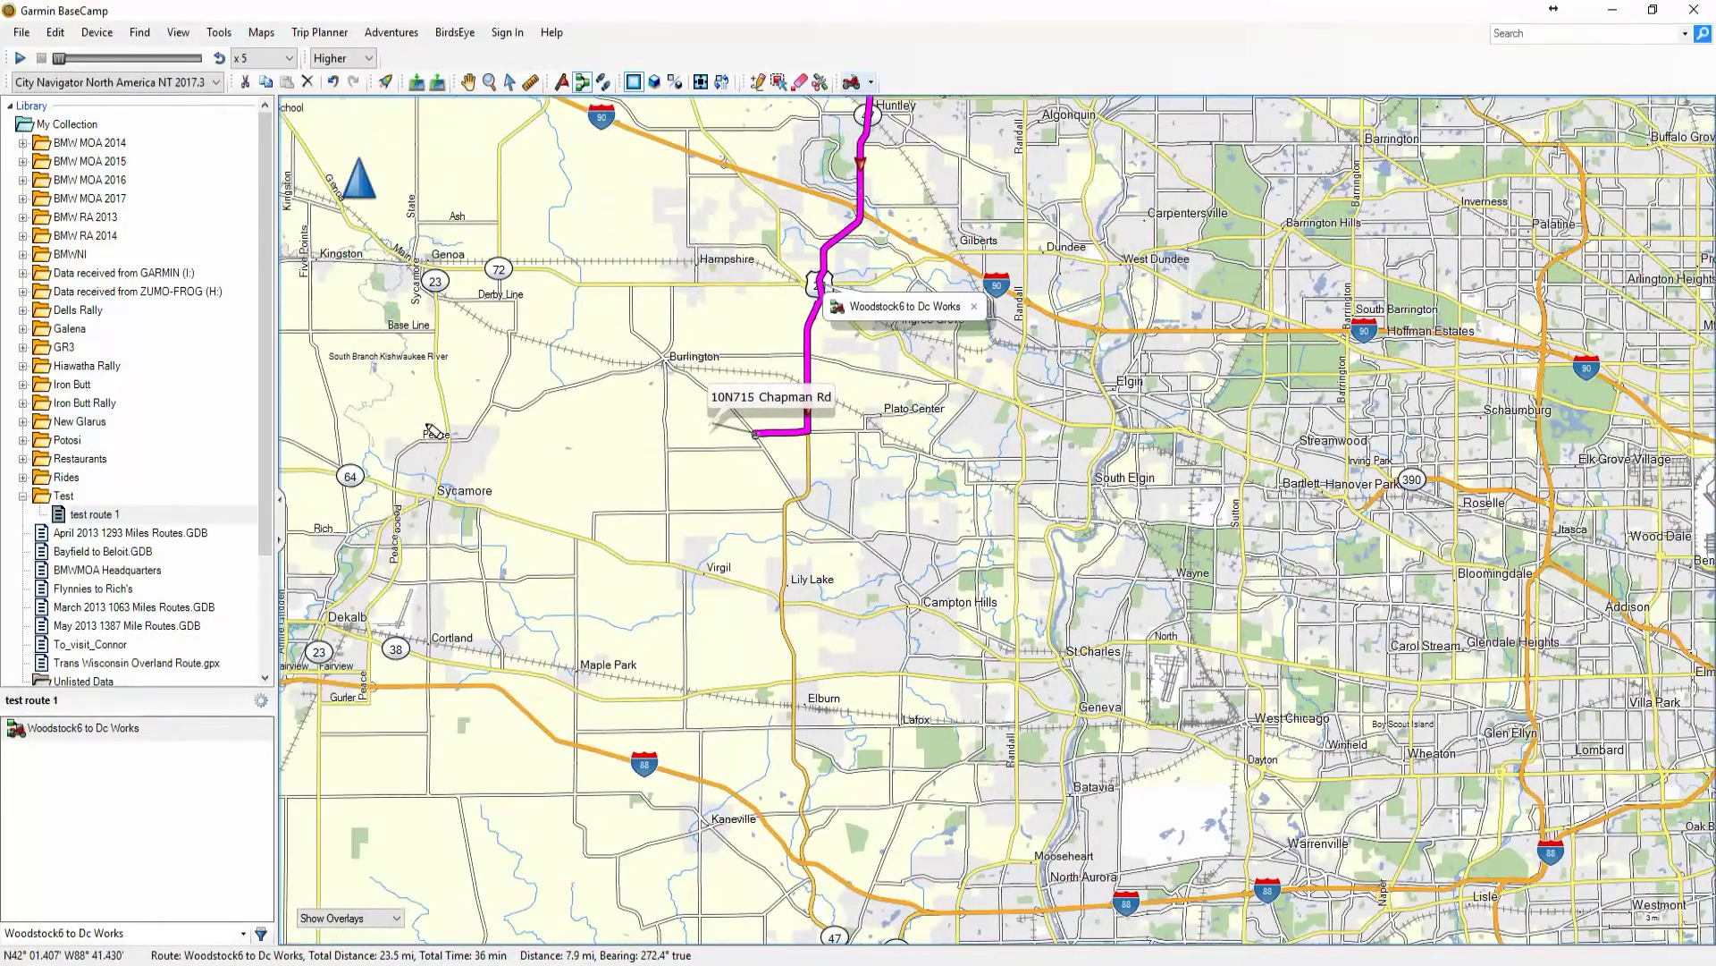
{"action": "key", "text": "Up"}
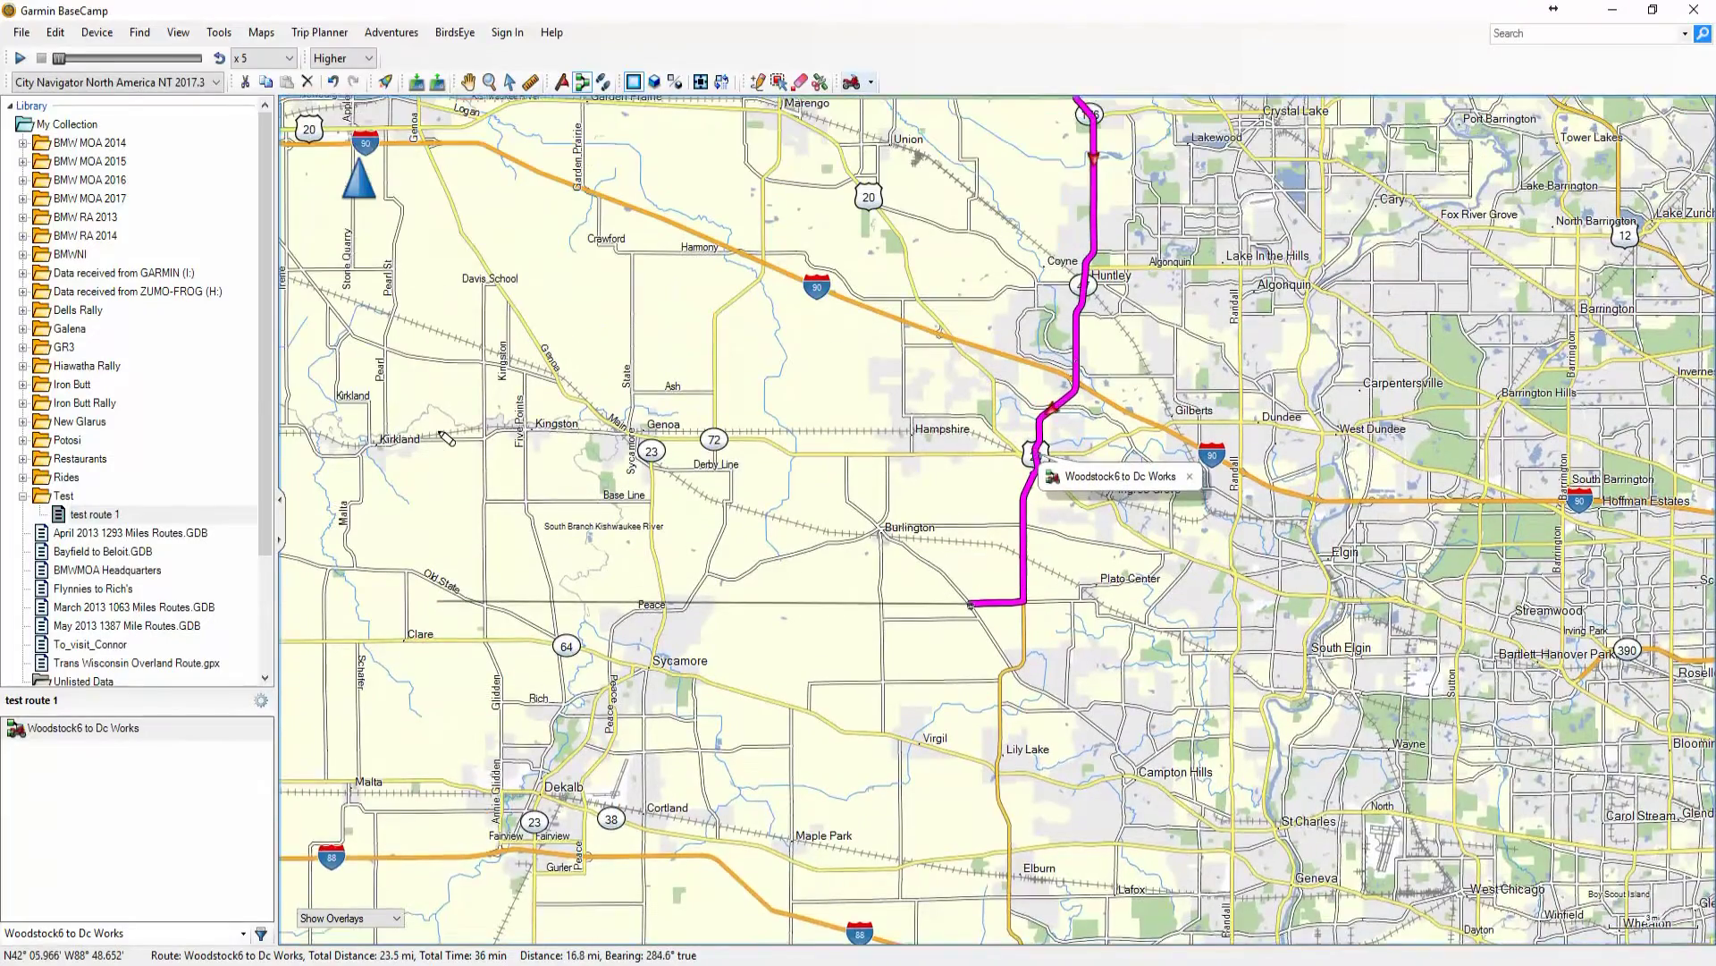
{"action": "key", "text": "Up"}
{"action": "key", "text": "Left"}
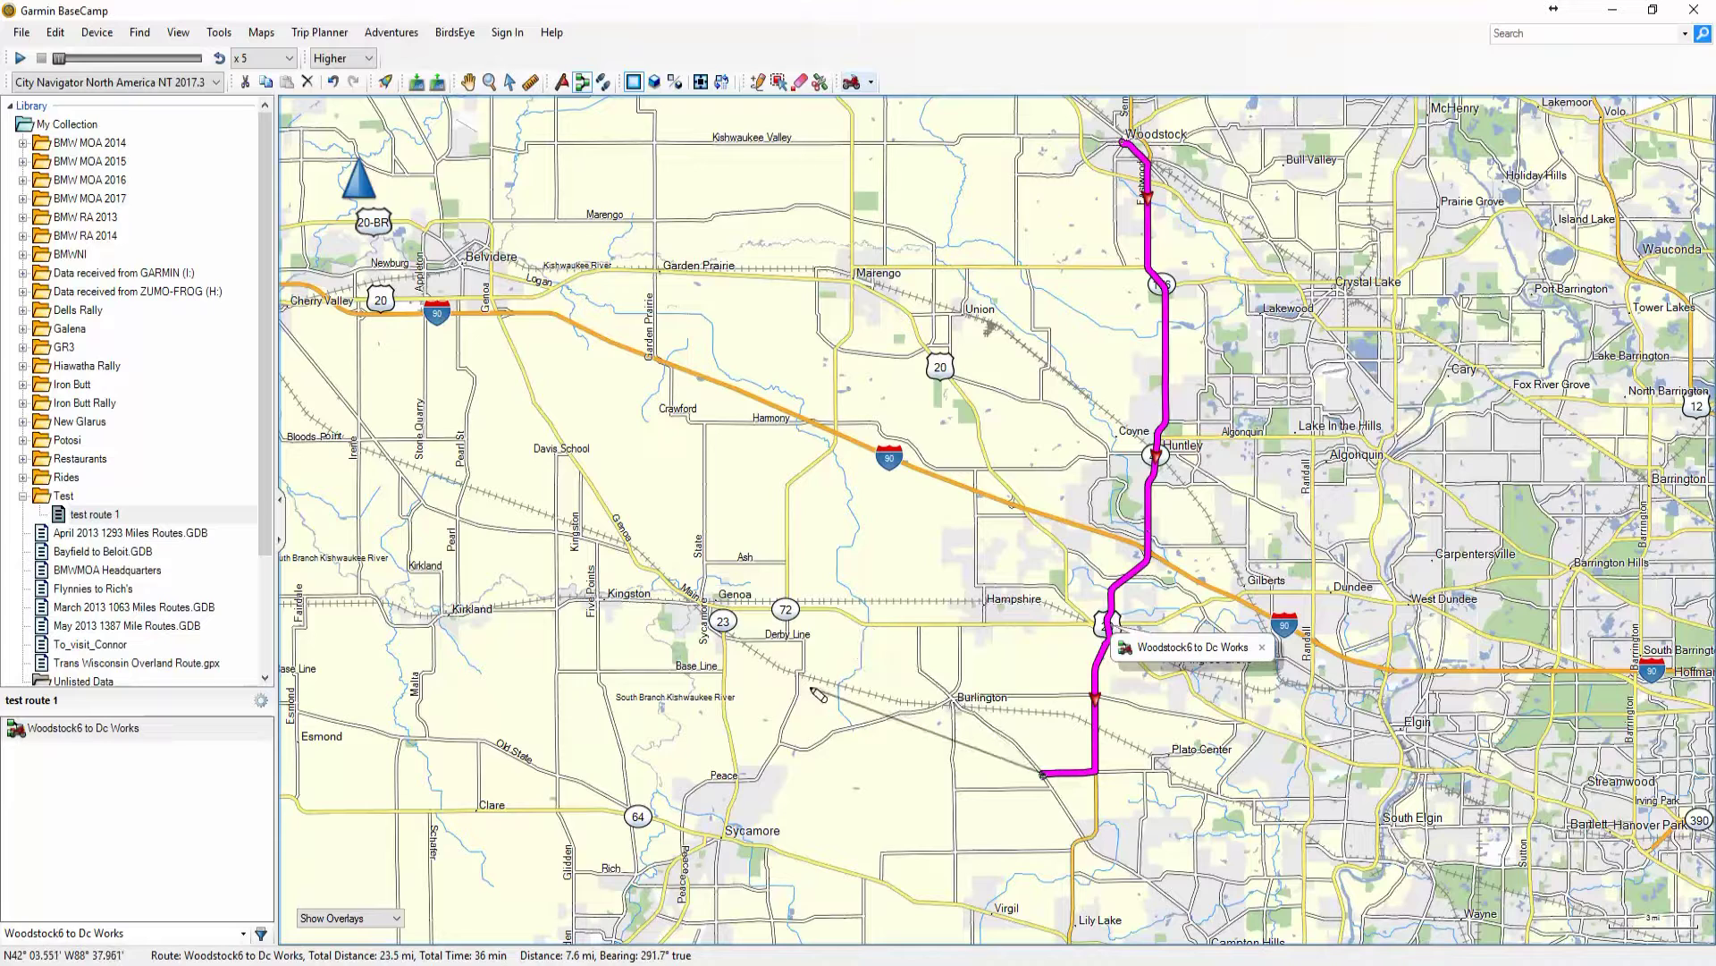
{"action": "left_click", "coordinate": [759, 609]}
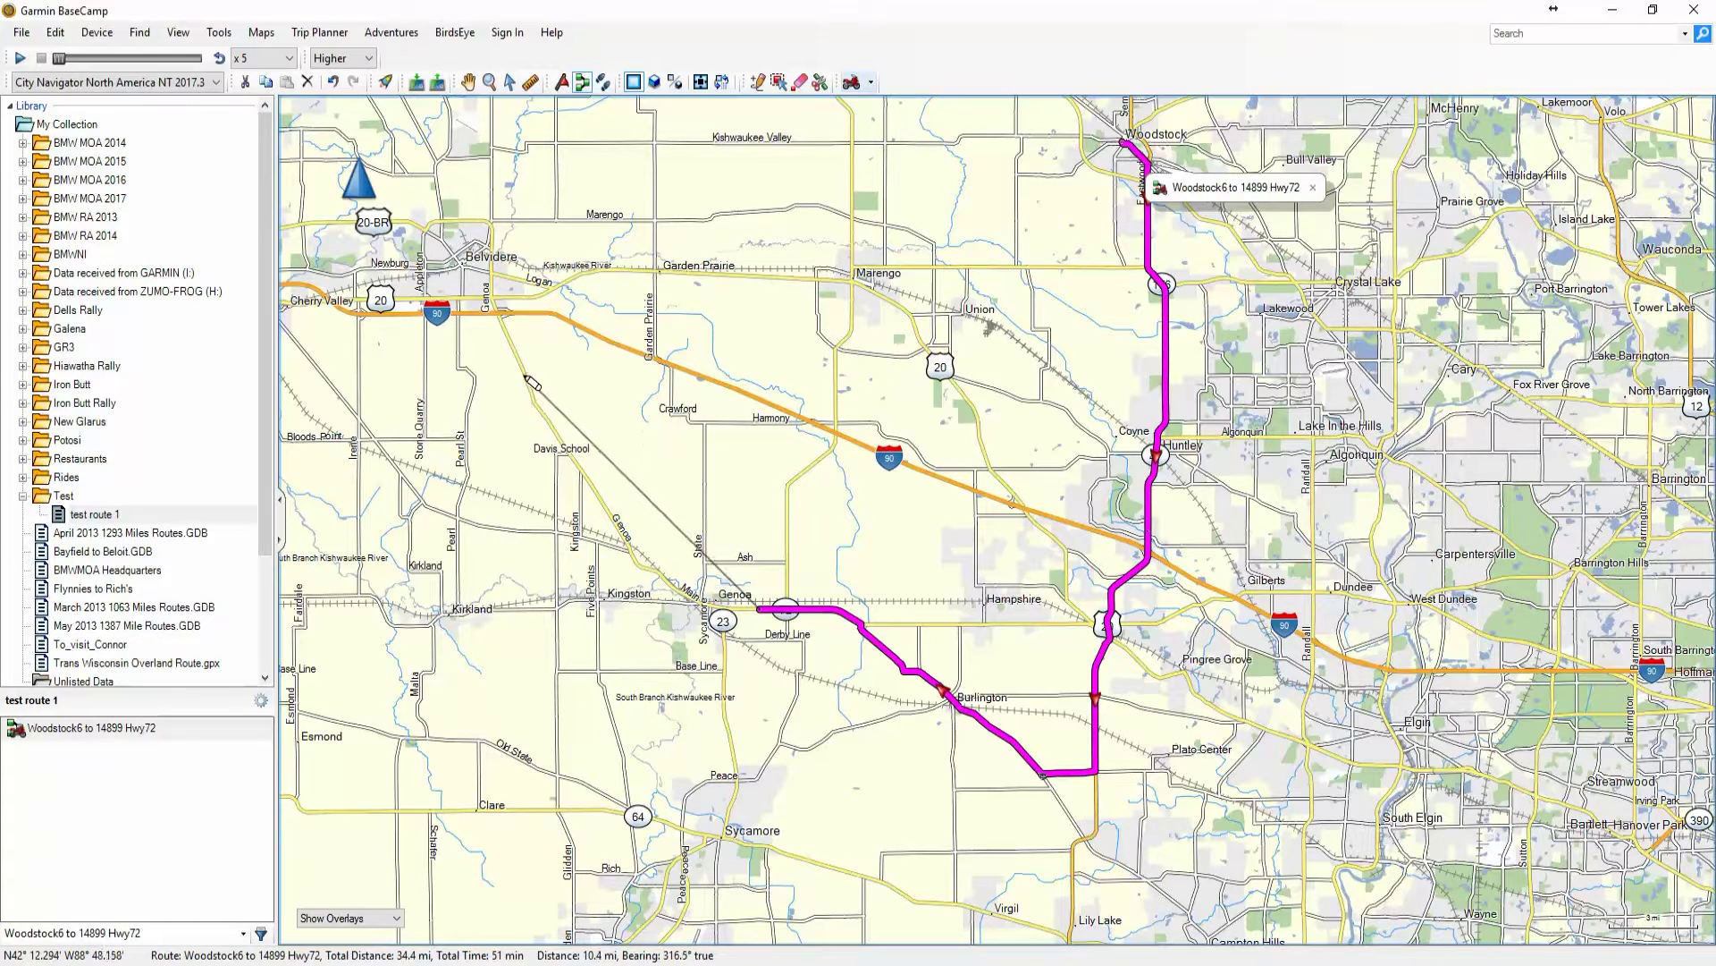
{"action": "left_click", "coordinate": [525, 375]}
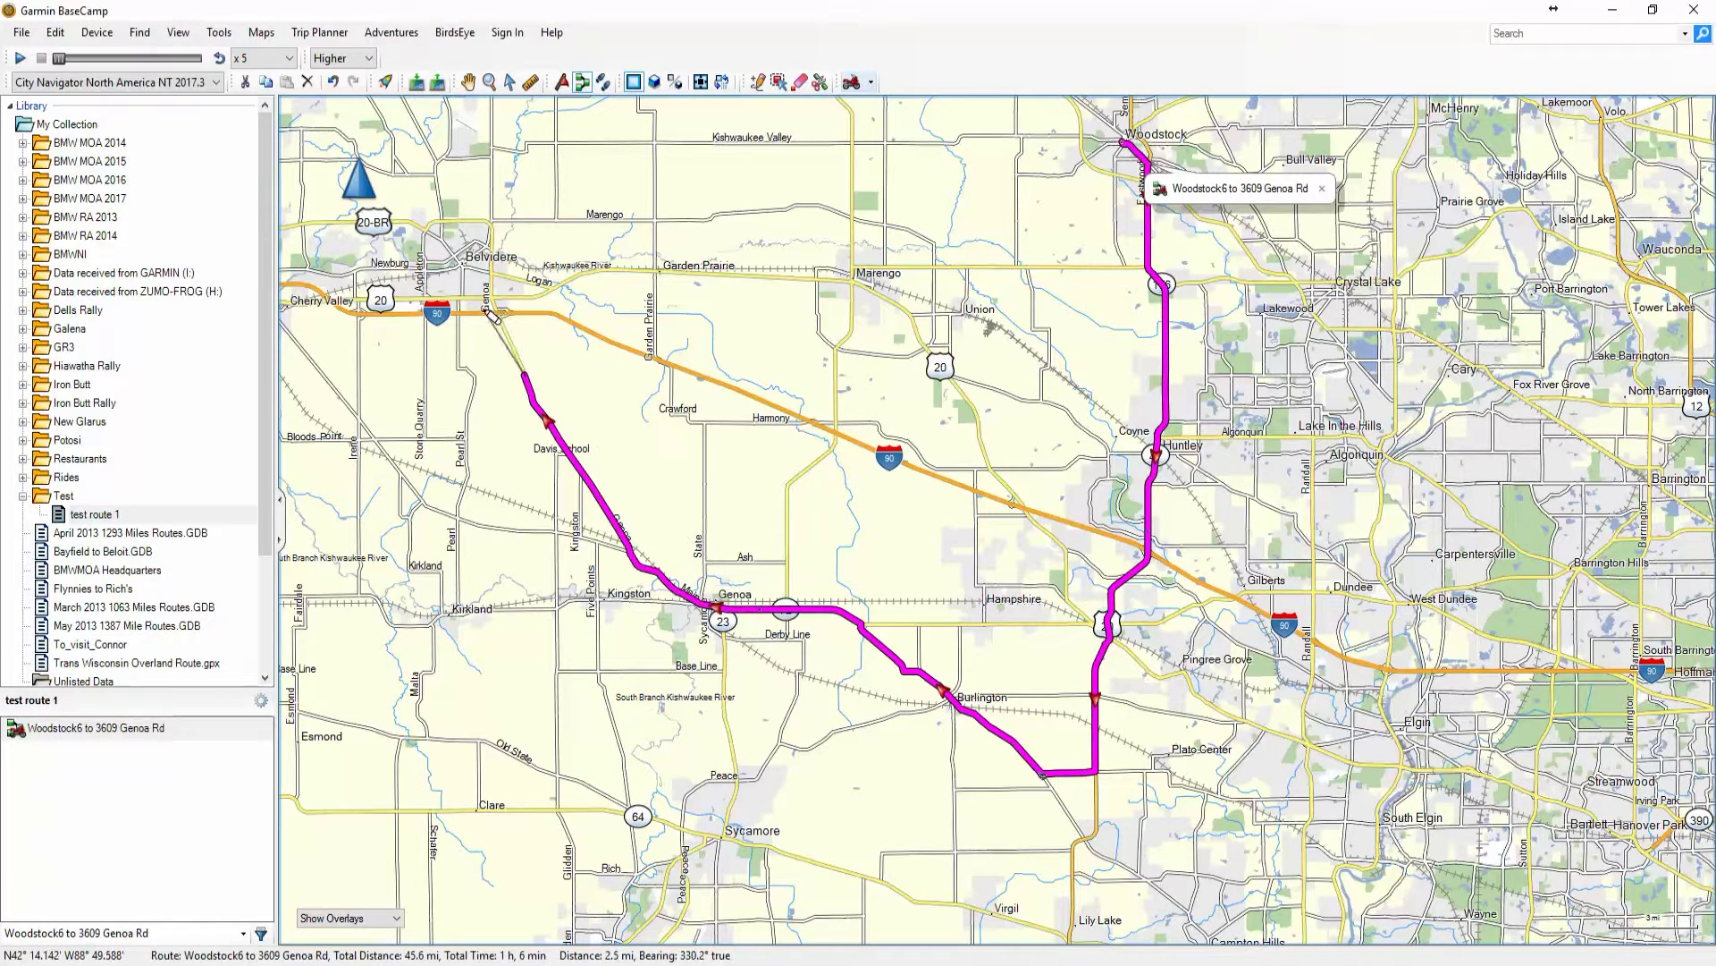
{"action": "key", "text": "Up"}
{"action": "key", "text": "Up"}
{"action": "key", "text": "Up"}
{"action": "key", "text": "Up"}
{"action": "key", "text": "Up"}
{"action": "key", "text": "Left"}
{"action": "key", "text": "Left"}
{"action": "key", "text": "Left"}
{"action": "key", "text": "Left"}
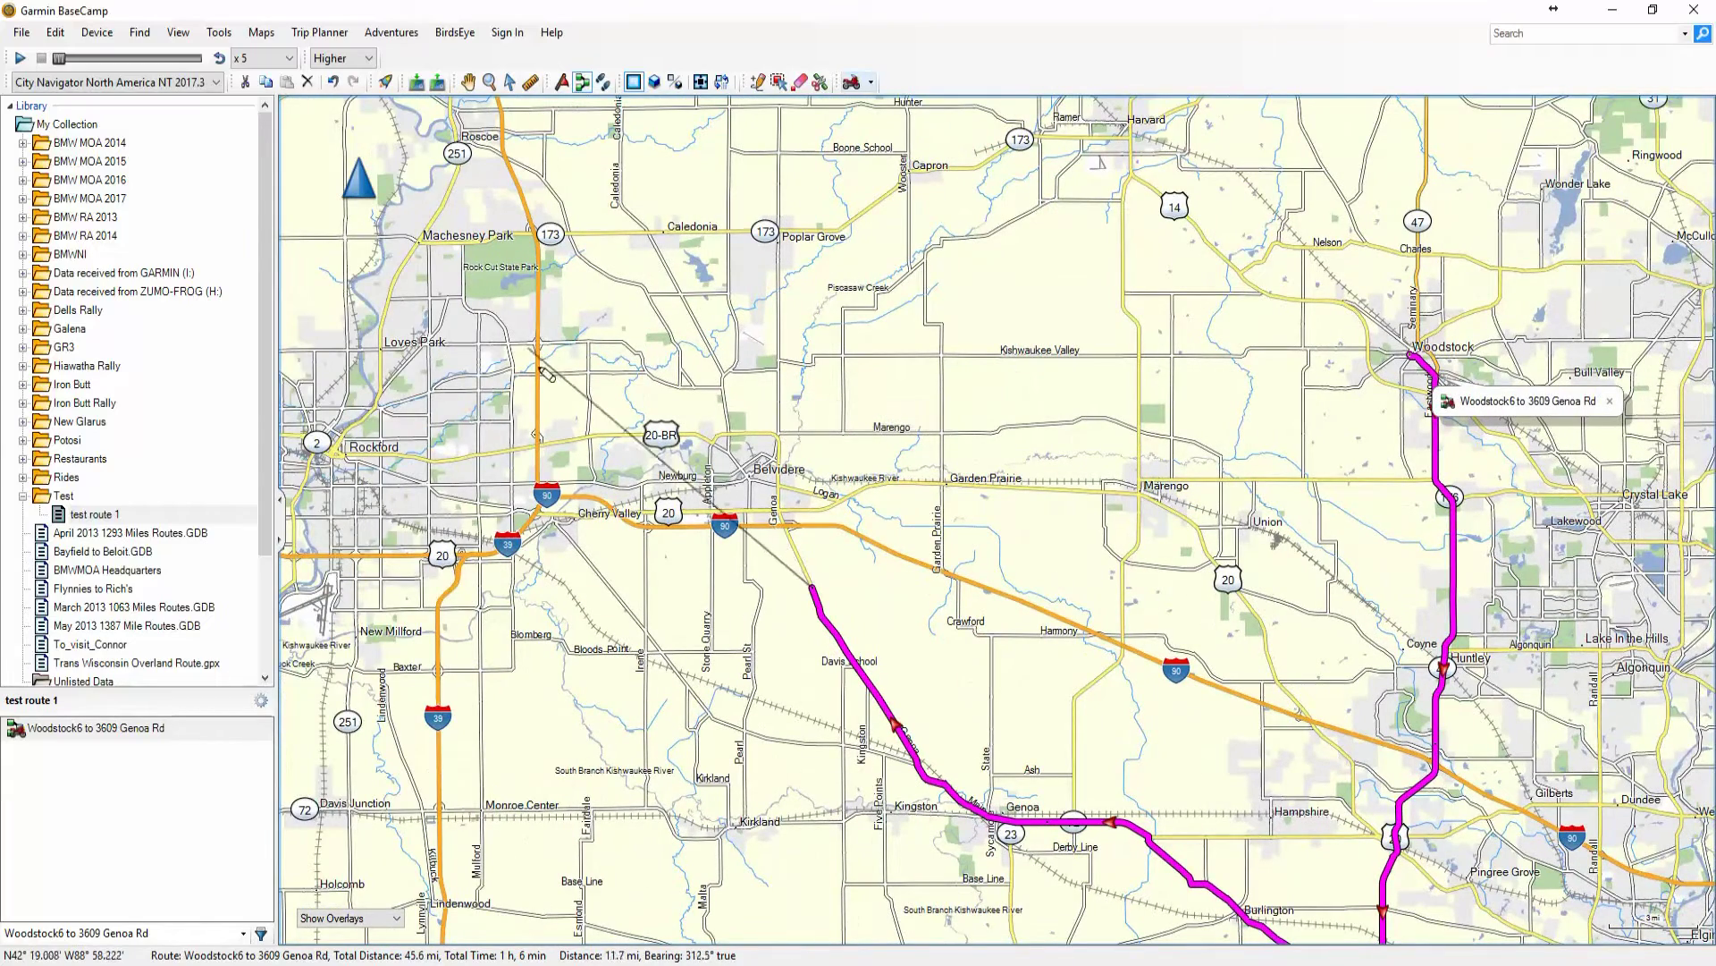
{"action": "key", "text": "Down"}
{"action": "key", "text": "Down"}
{"action": "key", "text": "Down"}
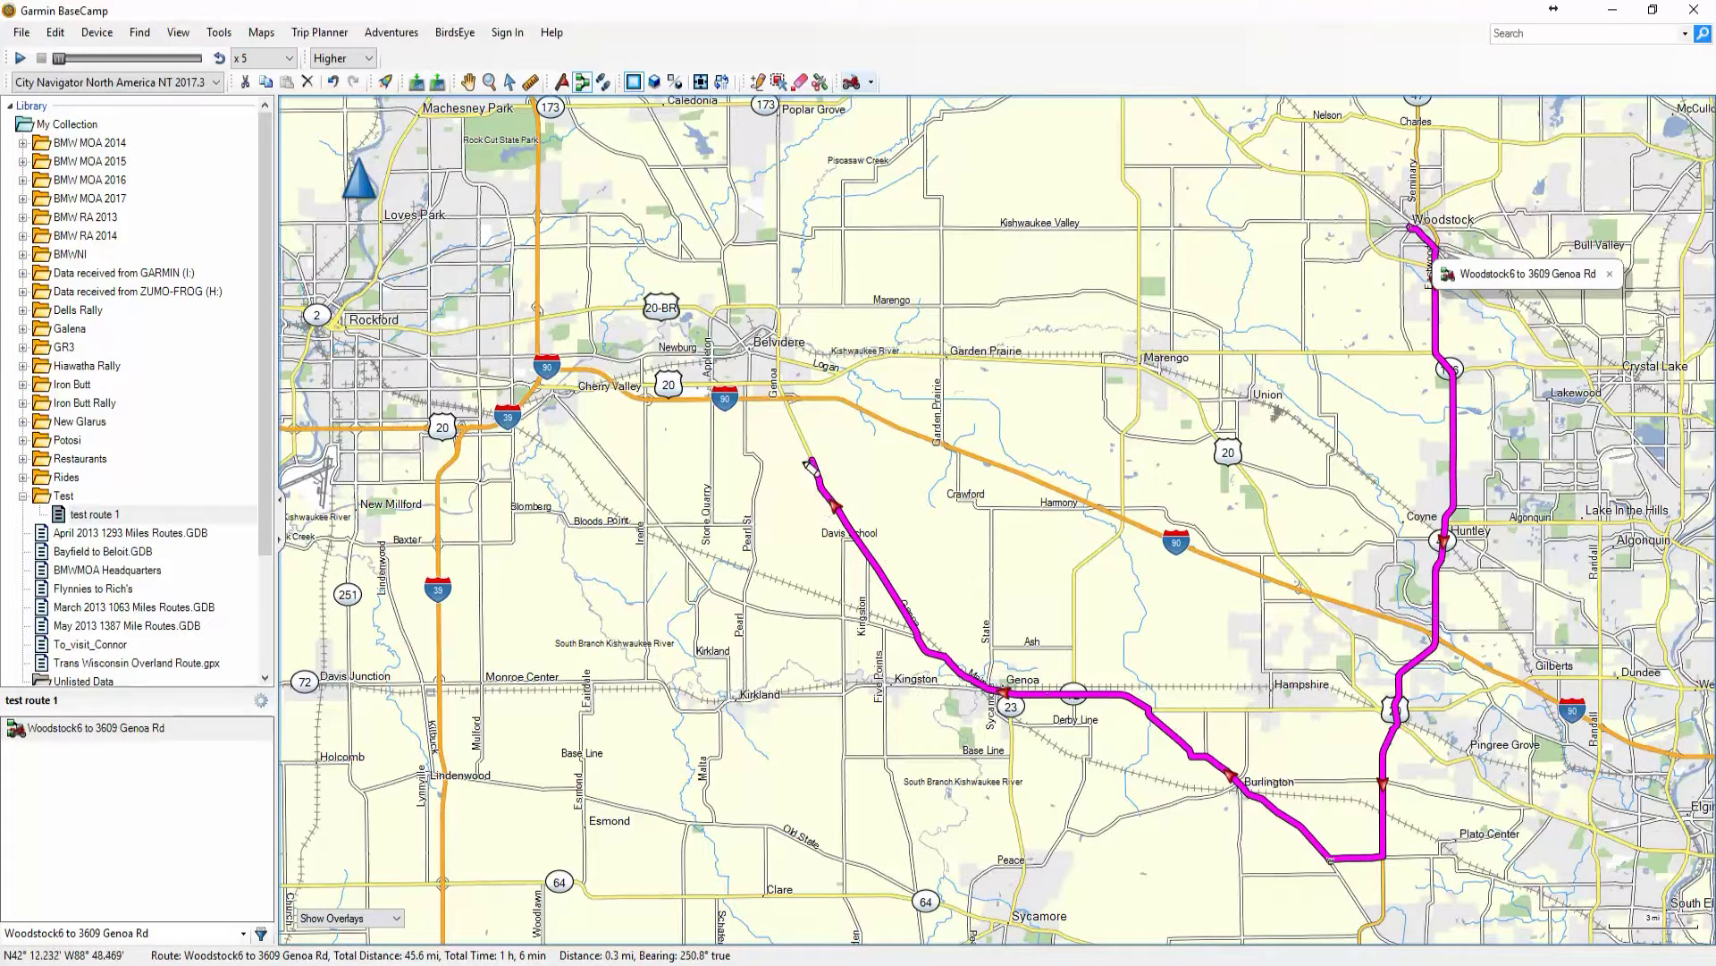
{"action": "left_click", "coordinate": [750, 405]}
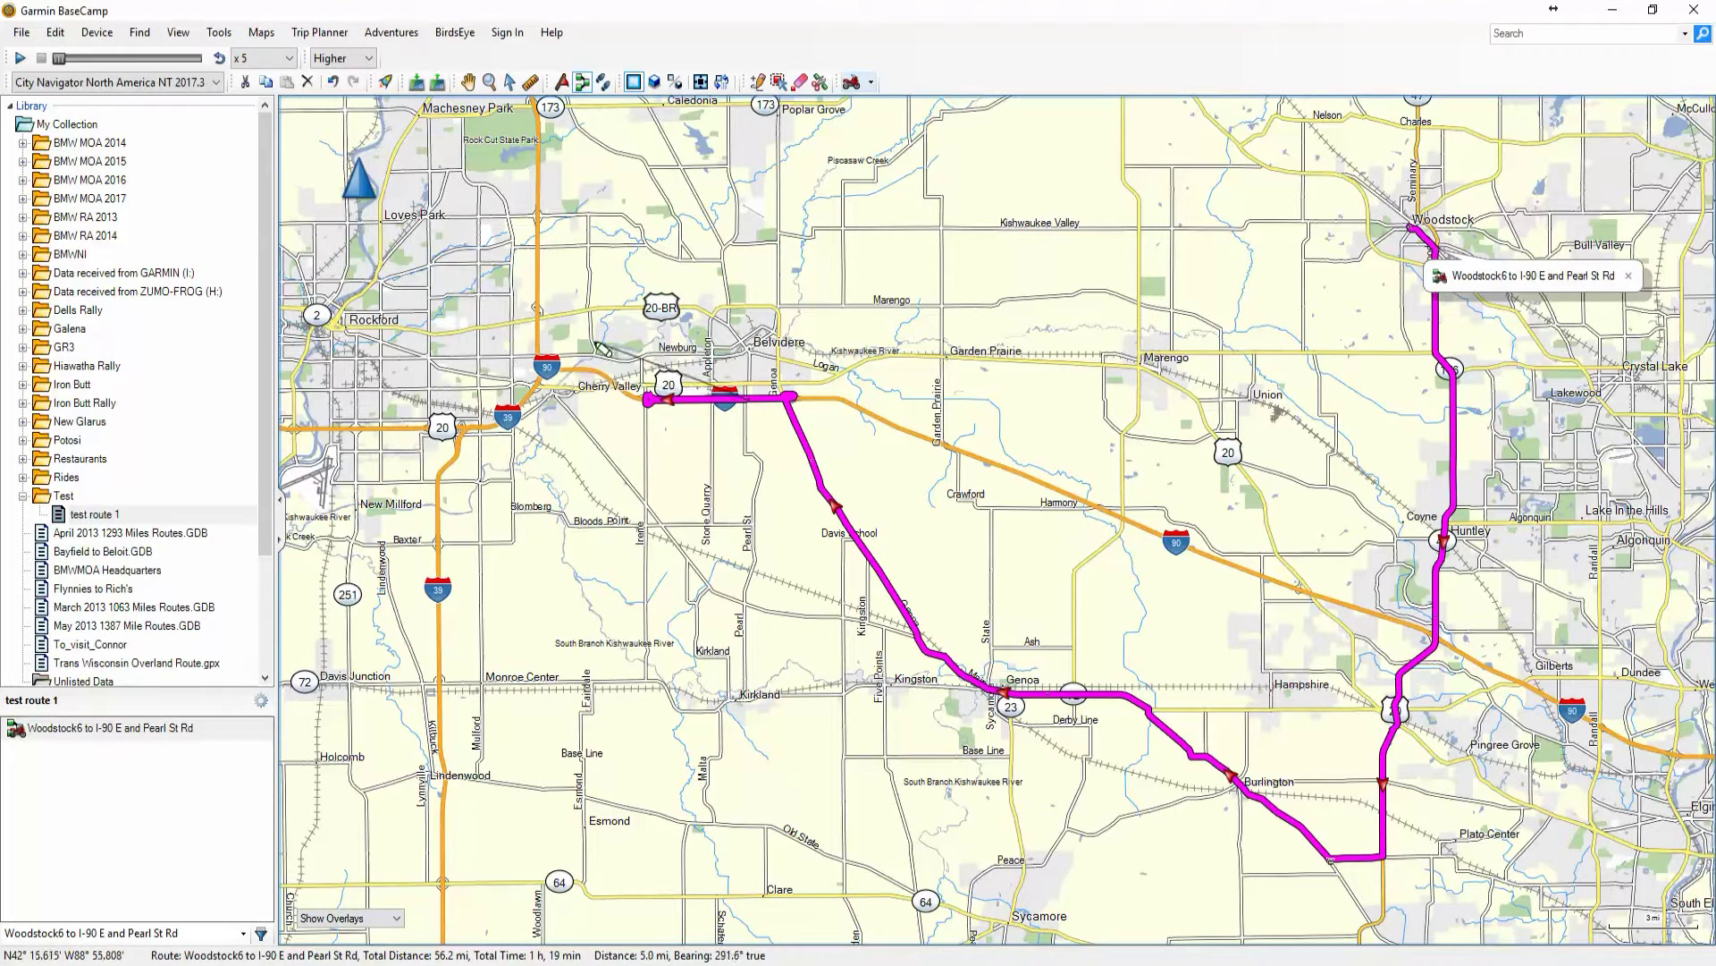
{"action": "key", "text": "ctrl"}
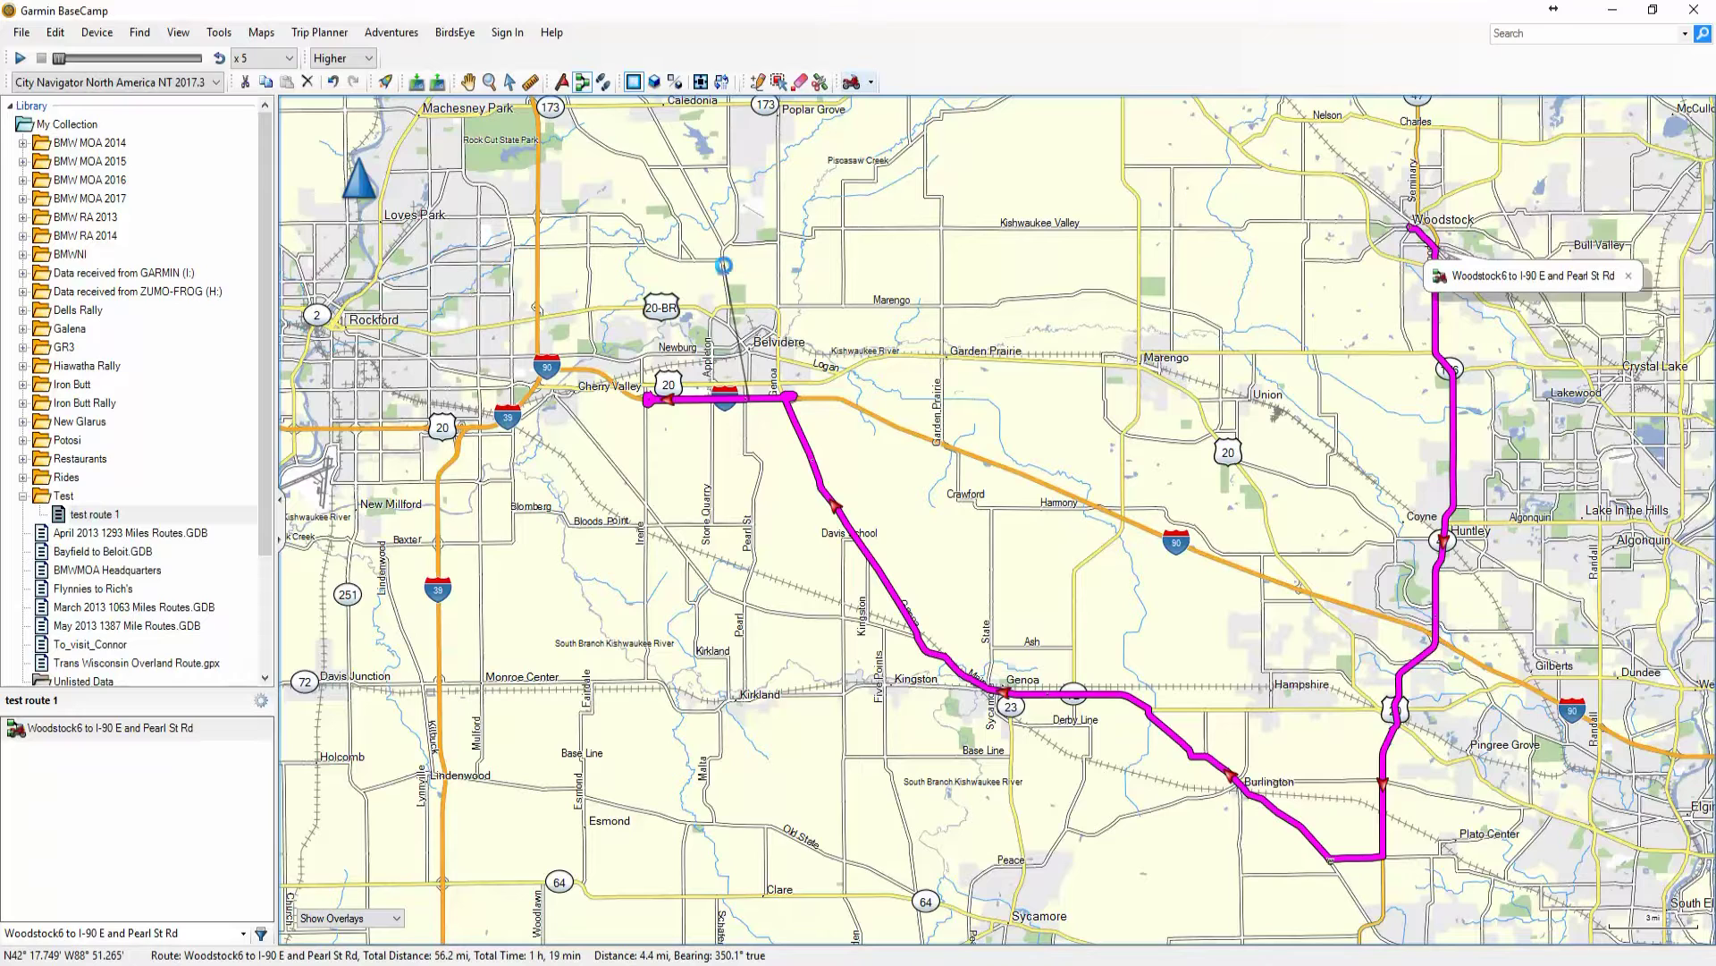
{"action": "key", "text": "ctrl+z"}
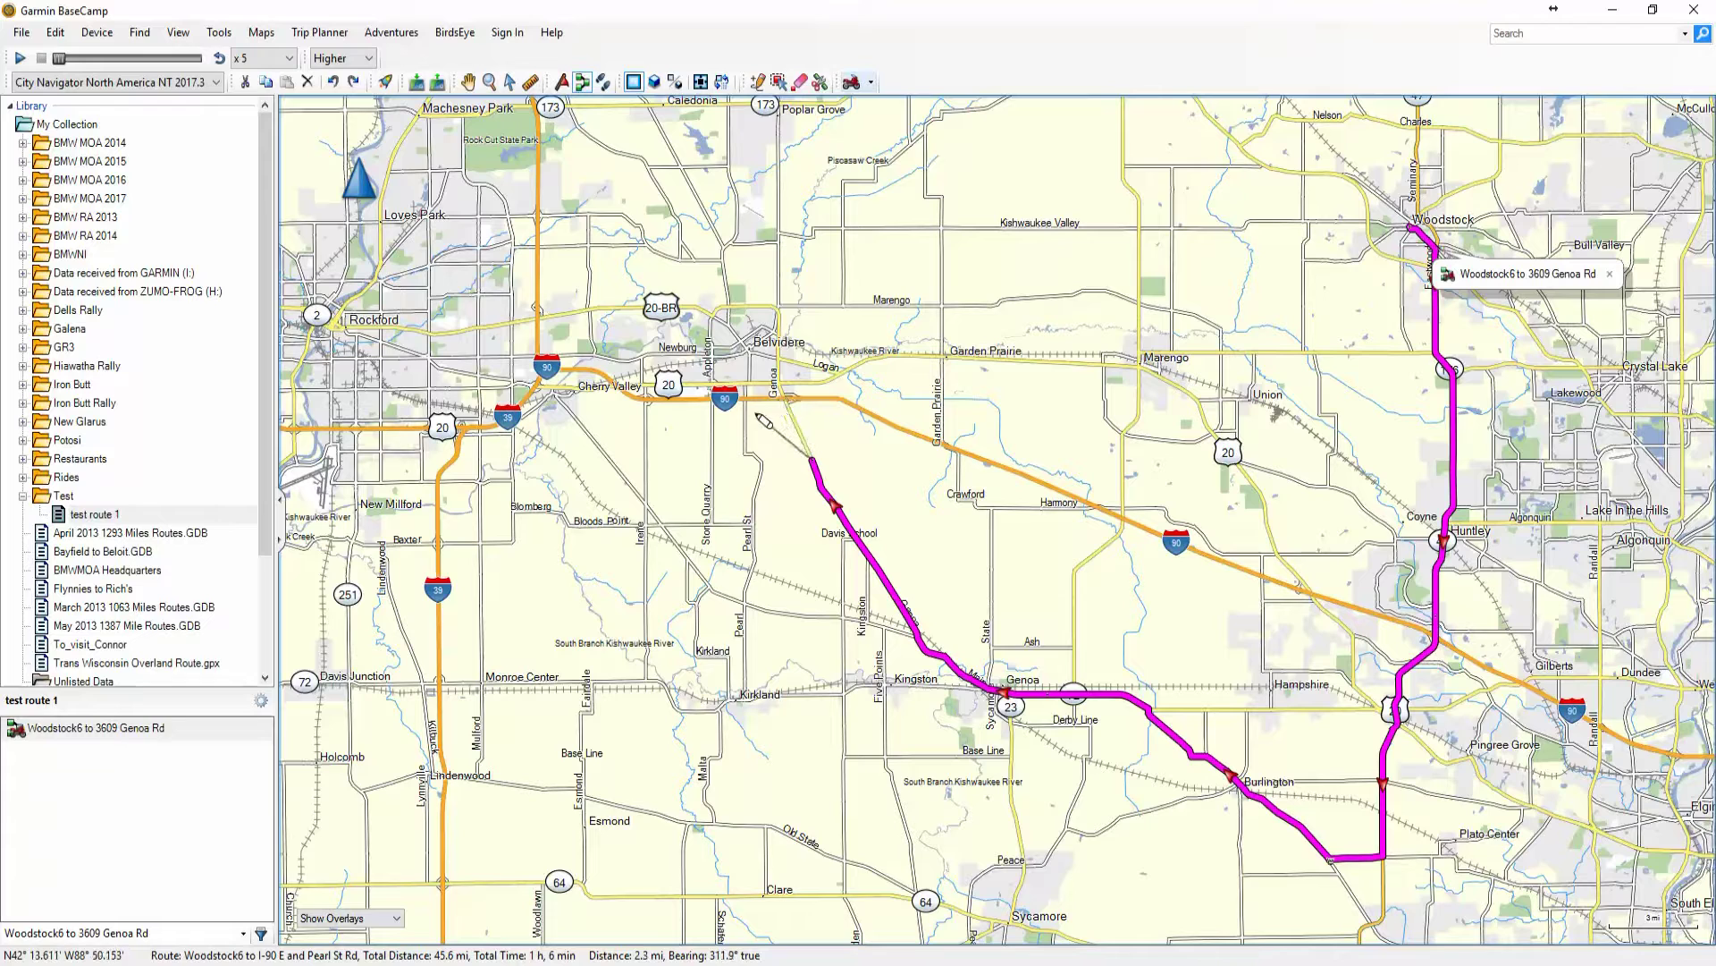
{"action": "left_click", "coordinate": [778, 217]}
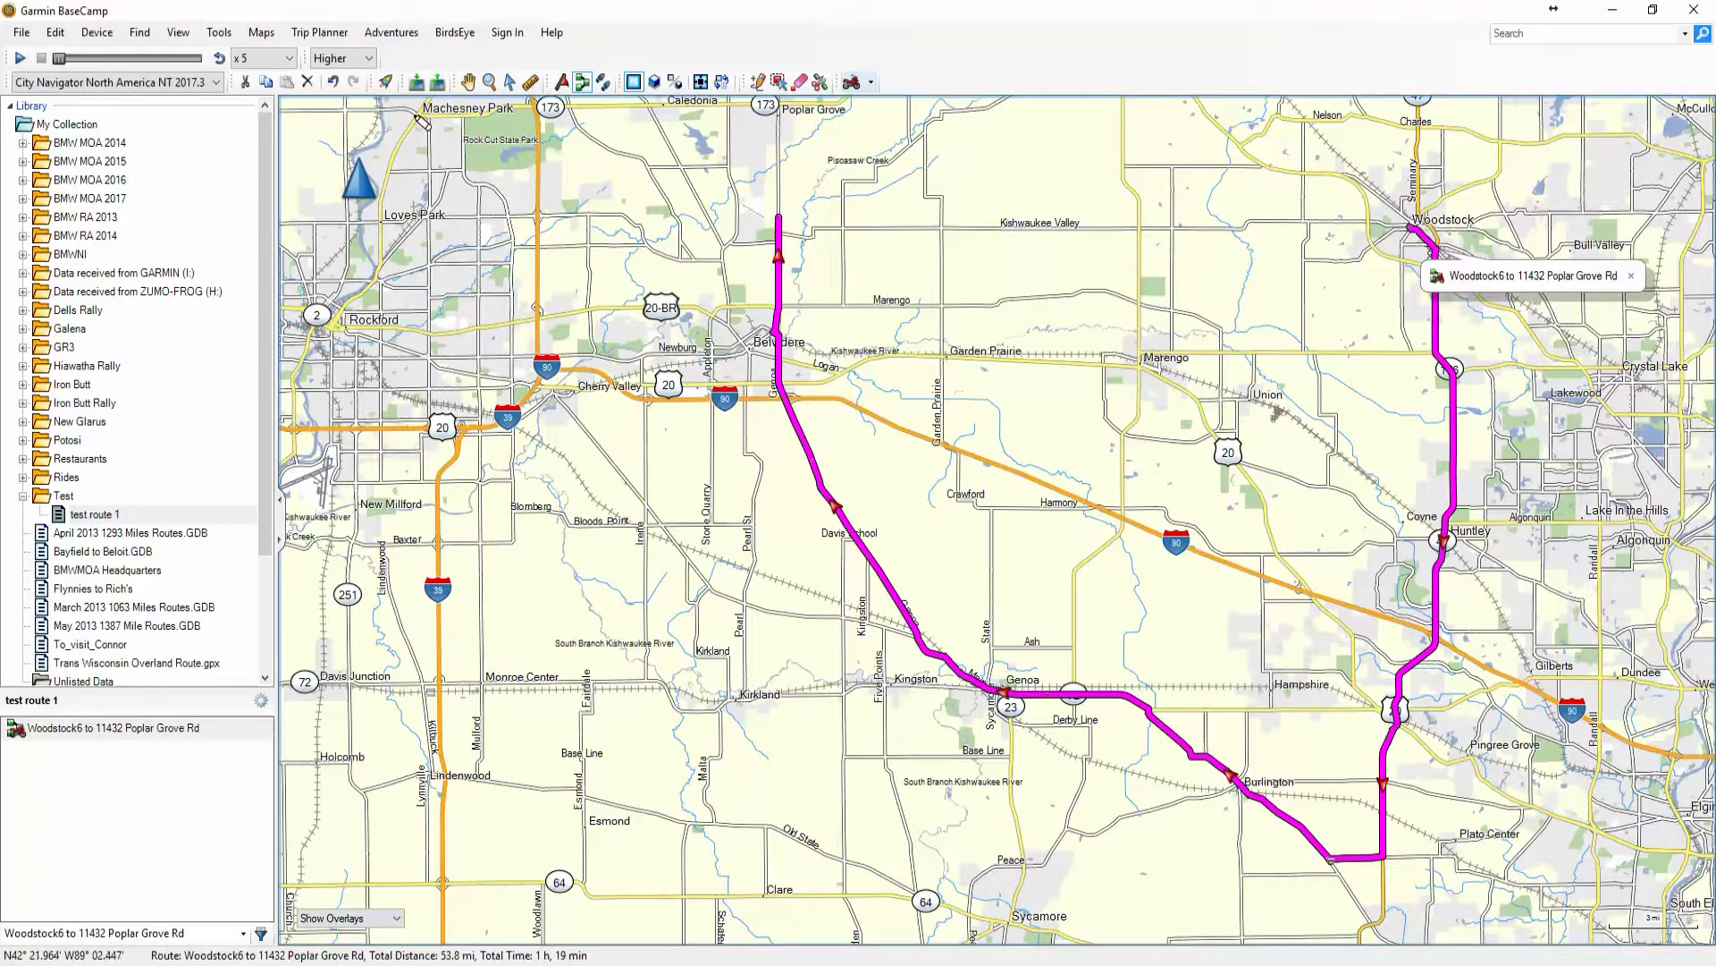
{"action": "left_click", "coordinate": [510, 83]}
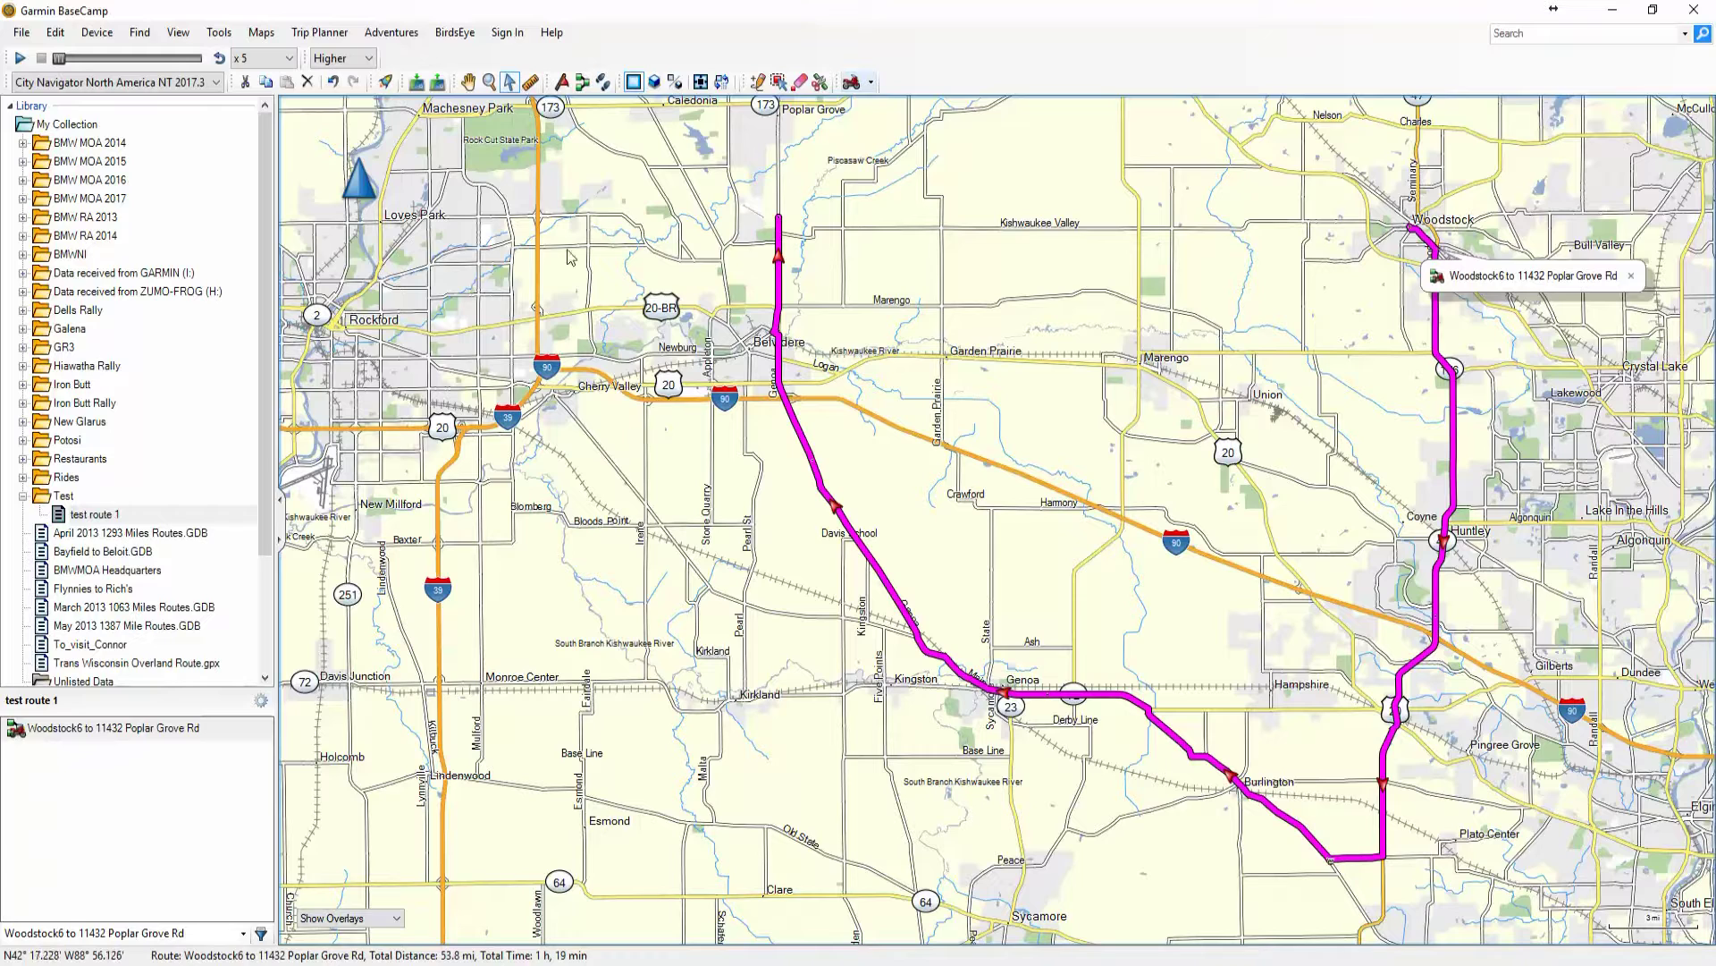
{"action": "left_click", "coordinate": [811, 454]}
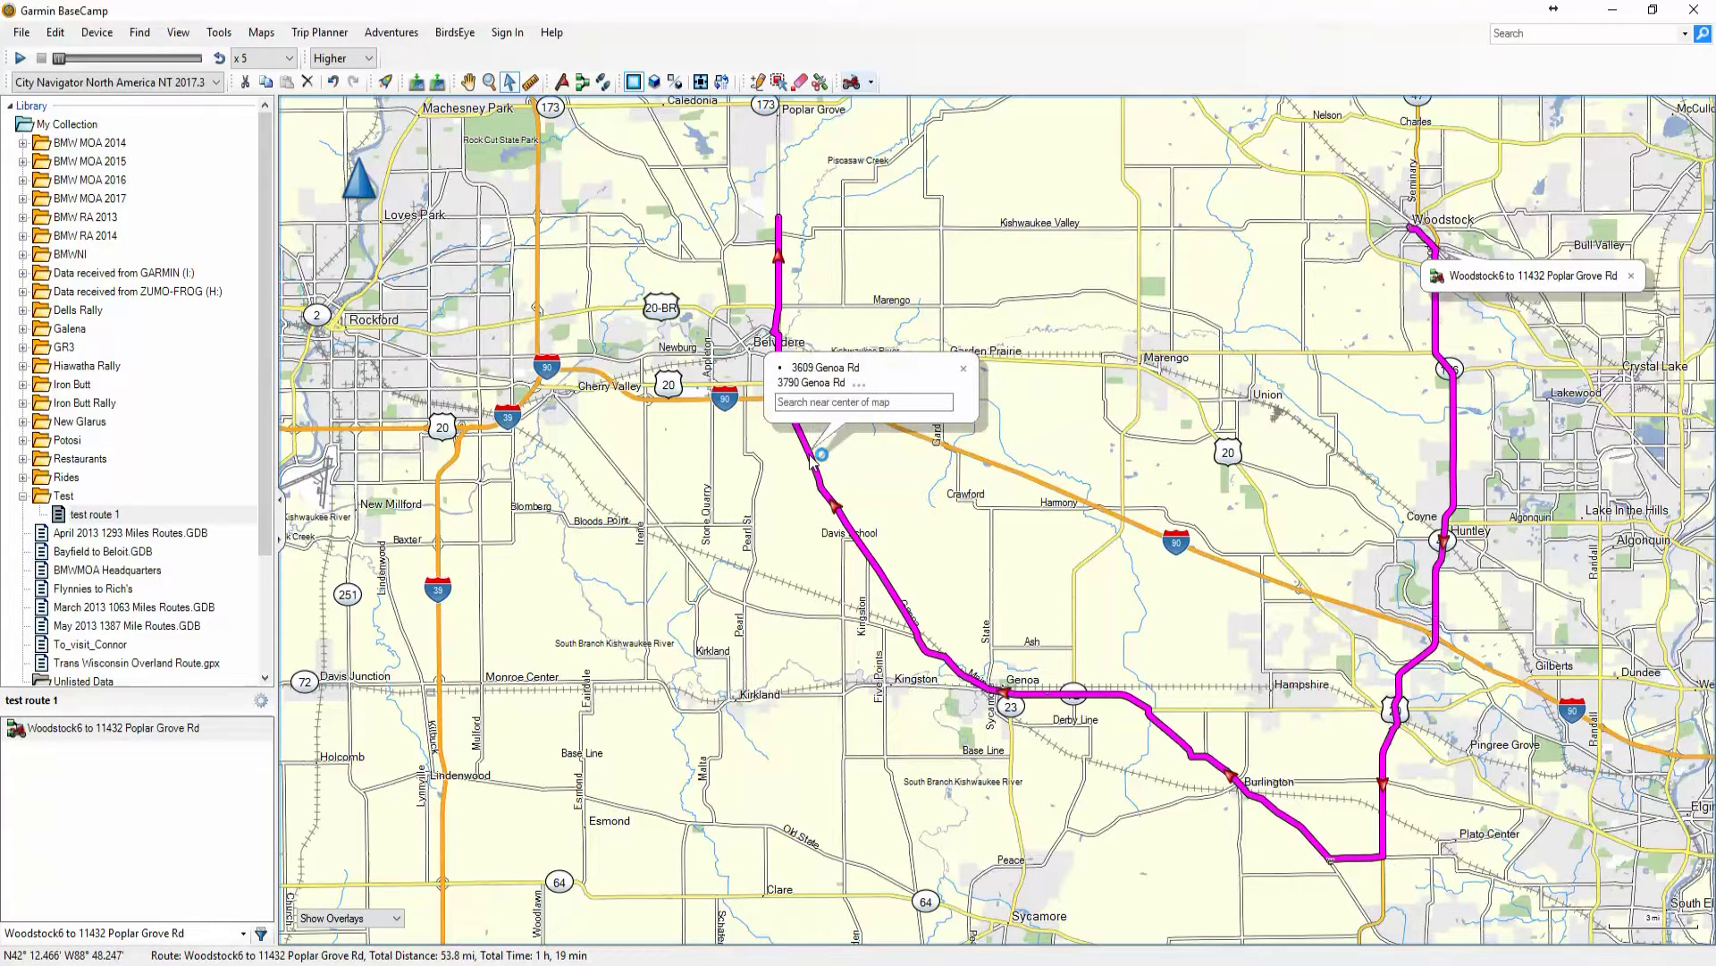
{"action": "double_click", "coordinate": [809, 456]}
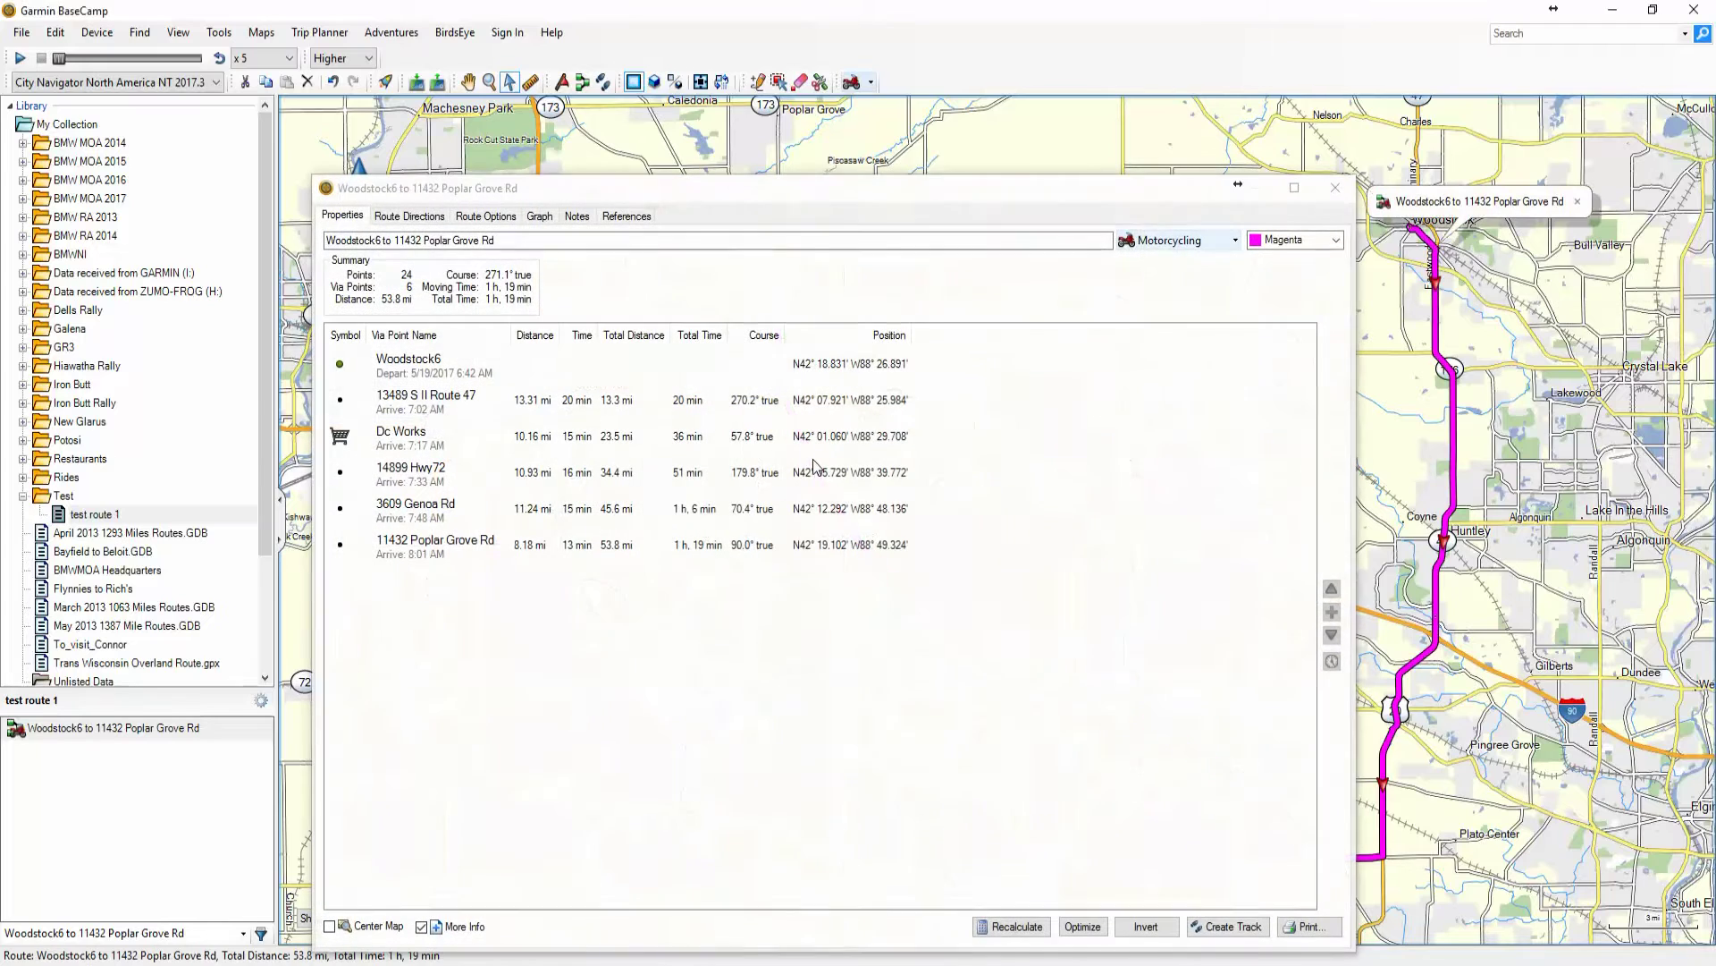
{"action": "left_click_drag", "start_coordinate": [908, 196], "coordinate": [841, 179]}
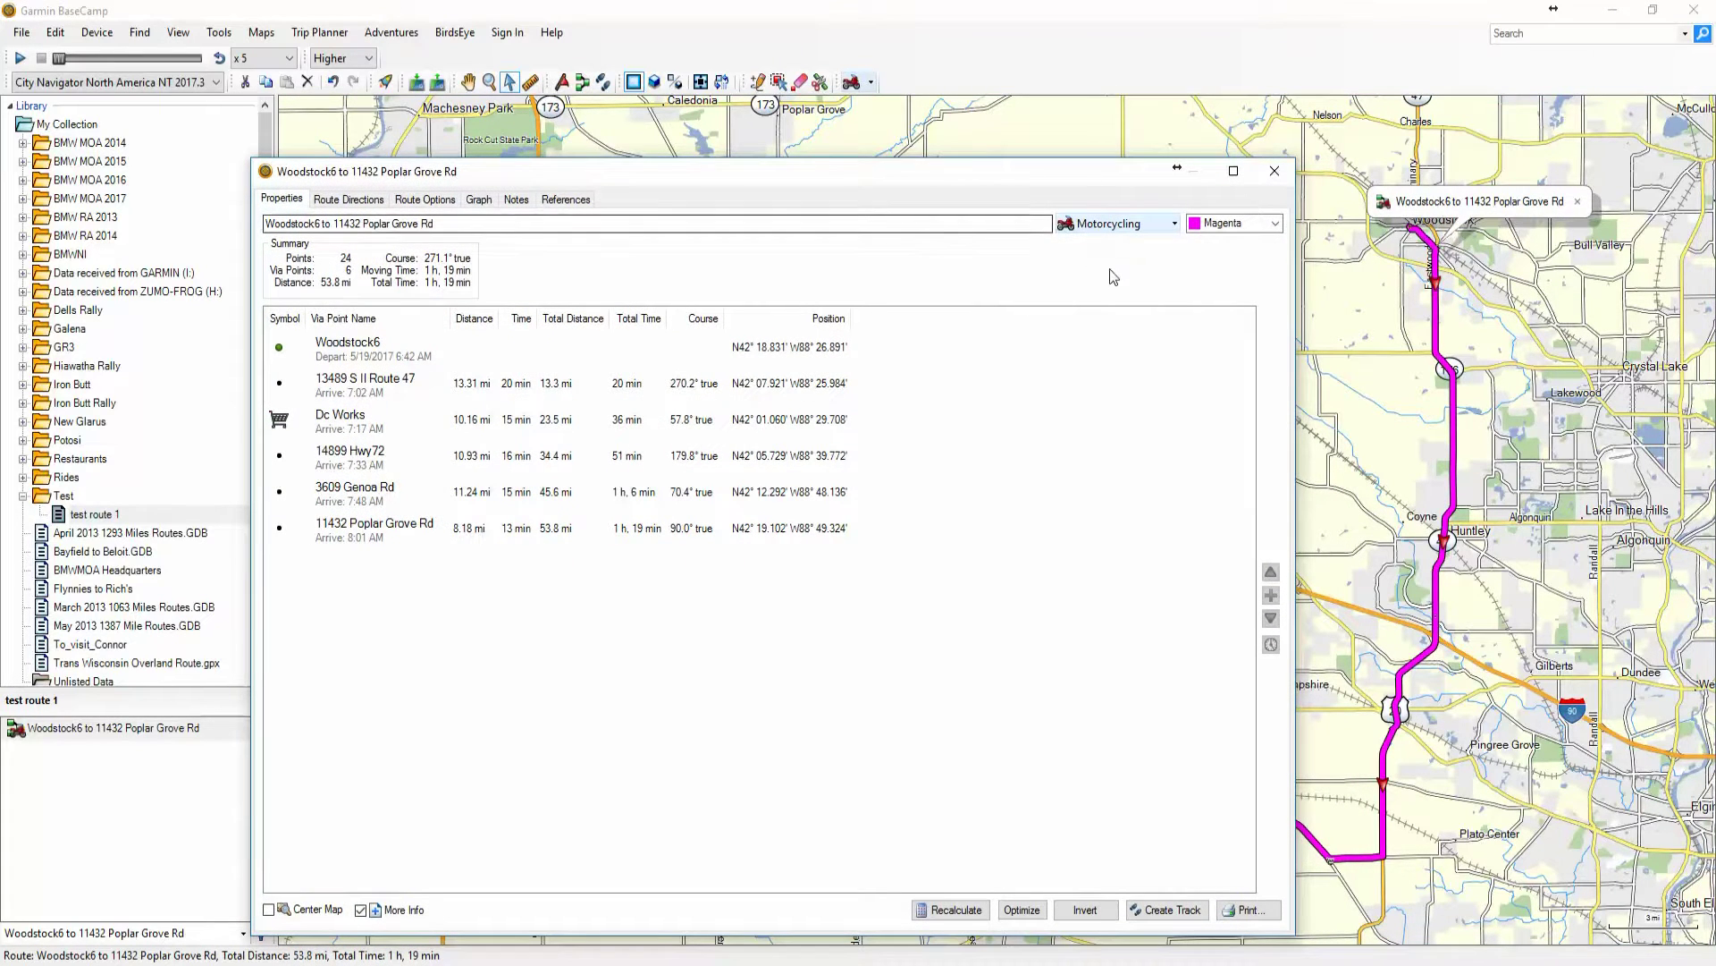
{"action": "left_click", "coordinate": [1175, 226]}
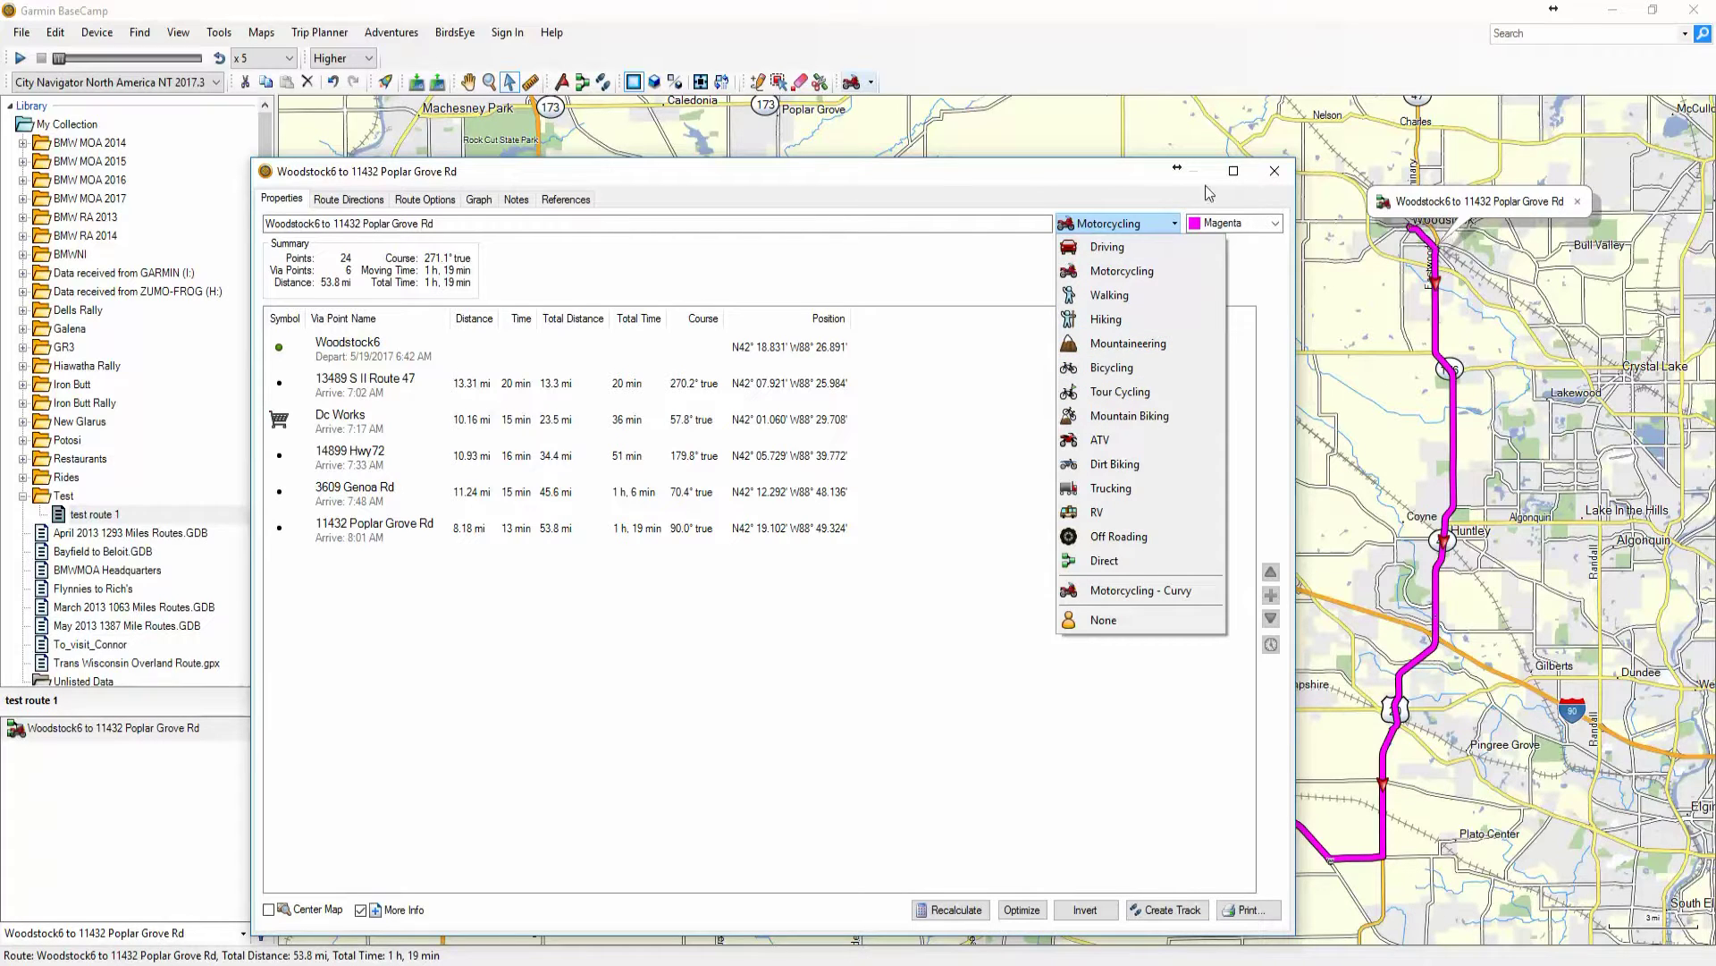
{"action": "left_click", "coordinate": [1274, 172]}
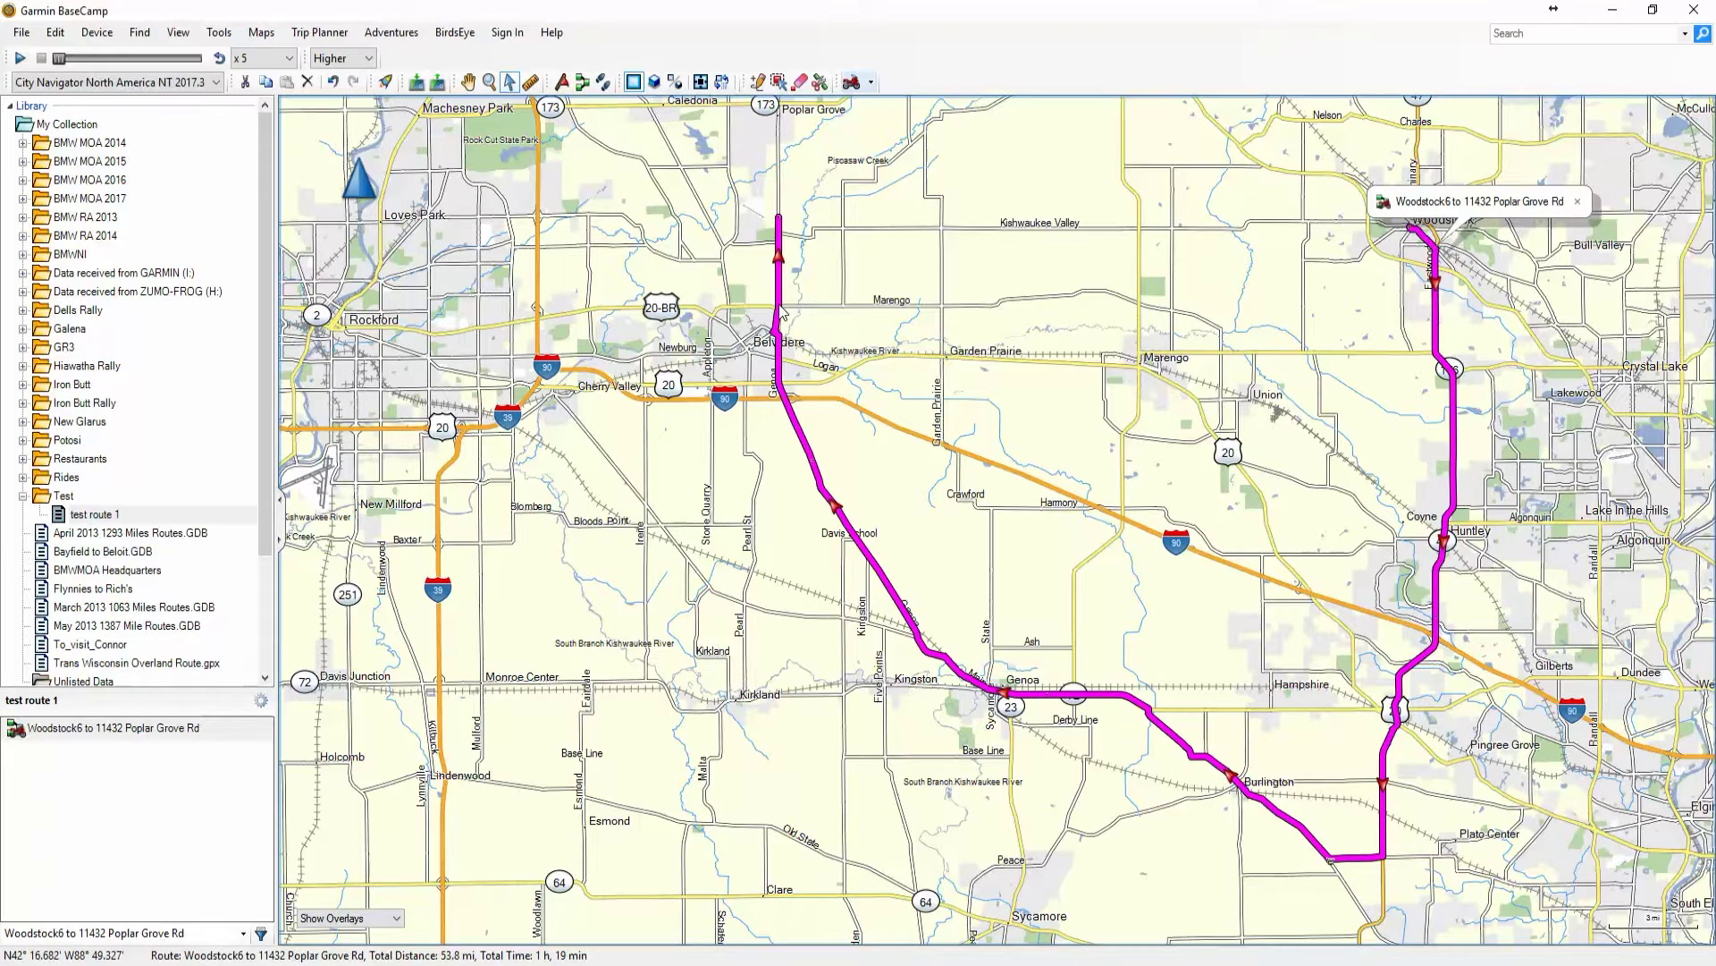
{"action": "mouse_move", "coordinate": [783, 313]}
{"action": "left_click", "coordinate": [995, 430]}
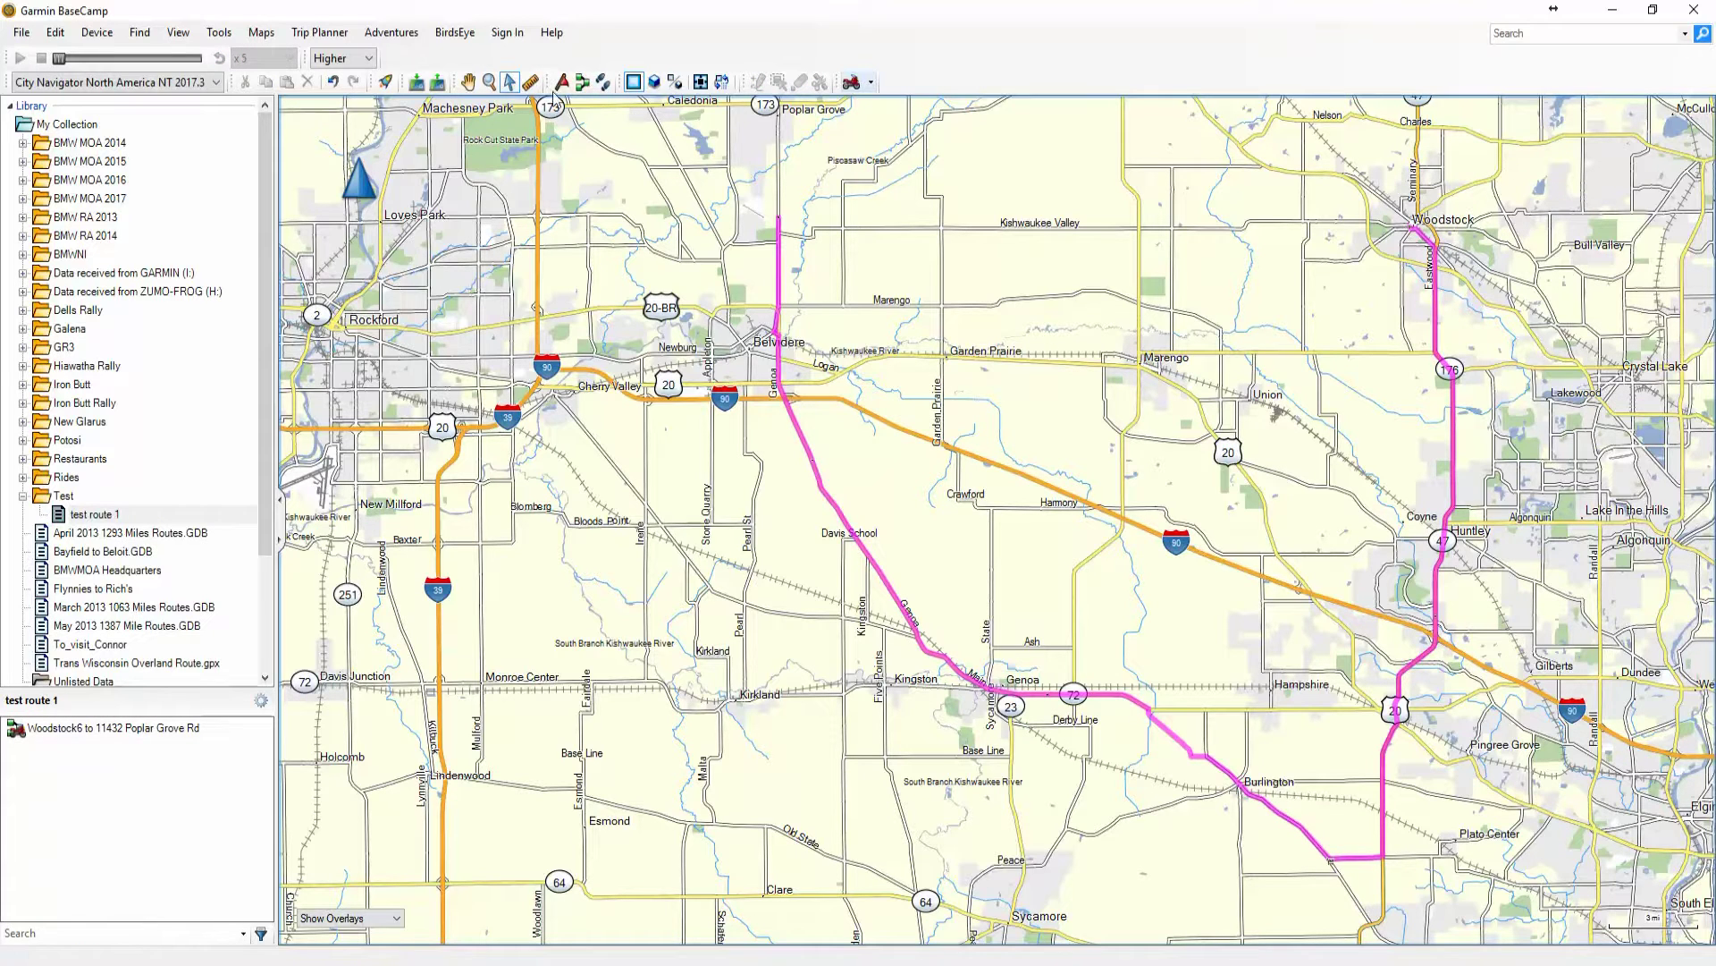
{"action": "left_click", "coordinate": [468, 81]}
{"action": "left_click_drag", "start_coordinate": [1120, 454], "coordinate": [981, 427]}
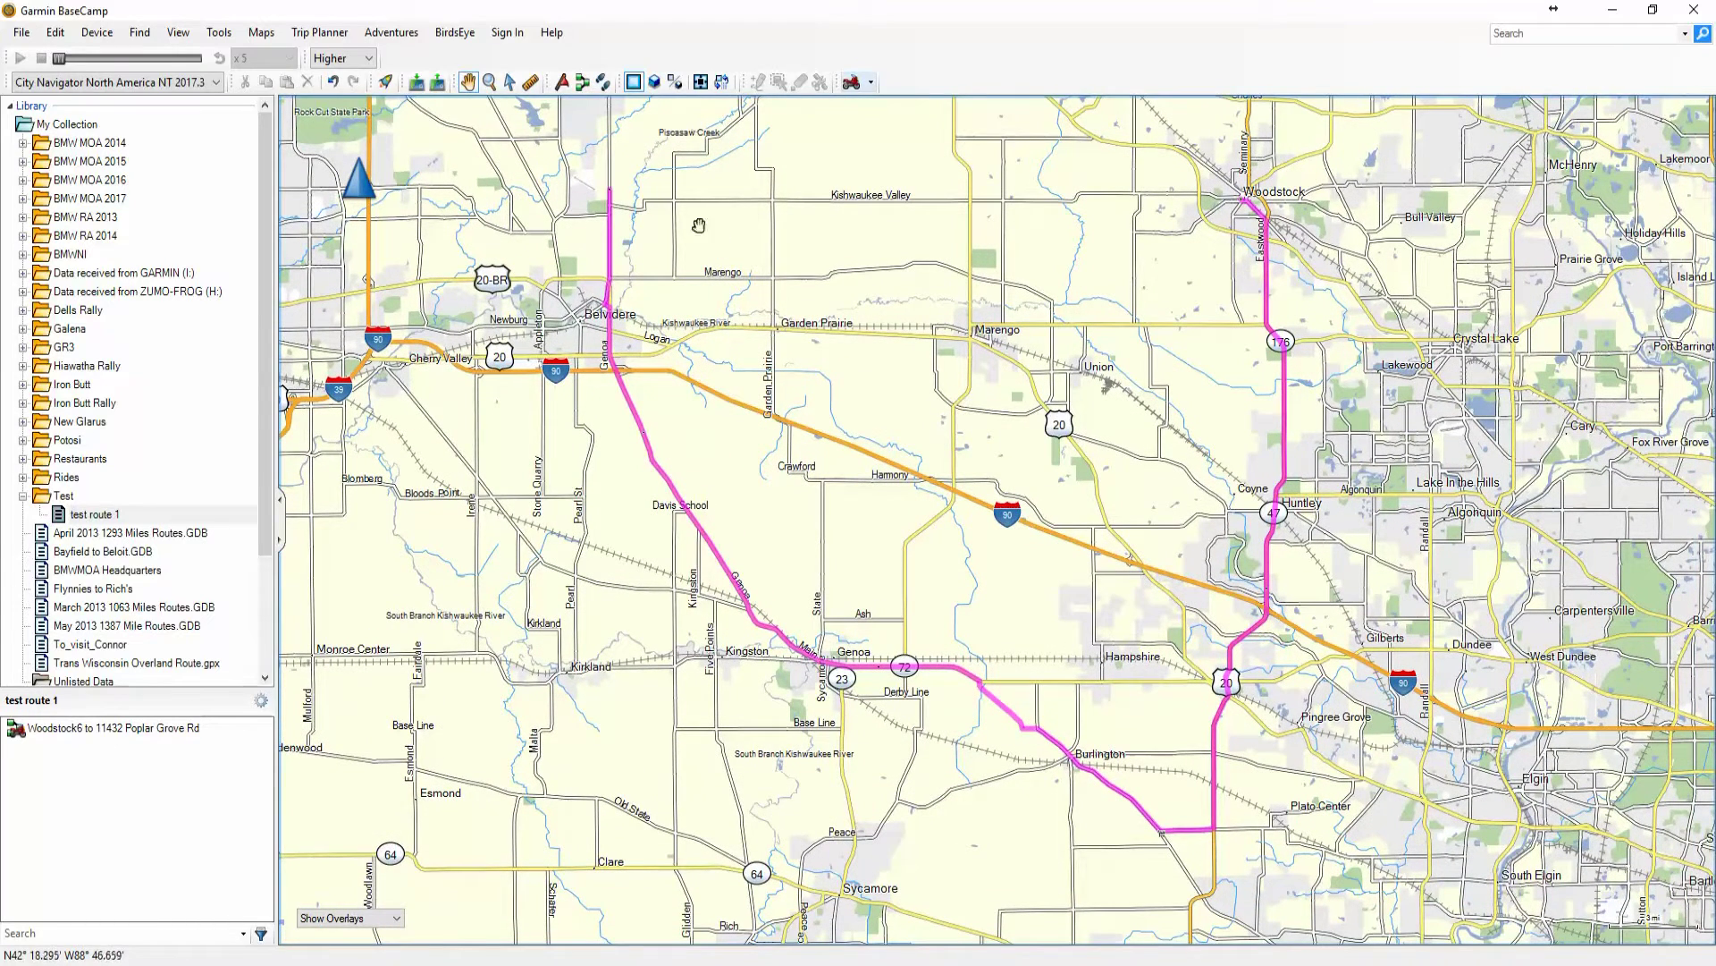
{"action": "left_click", "coordinate": [510, 81]}
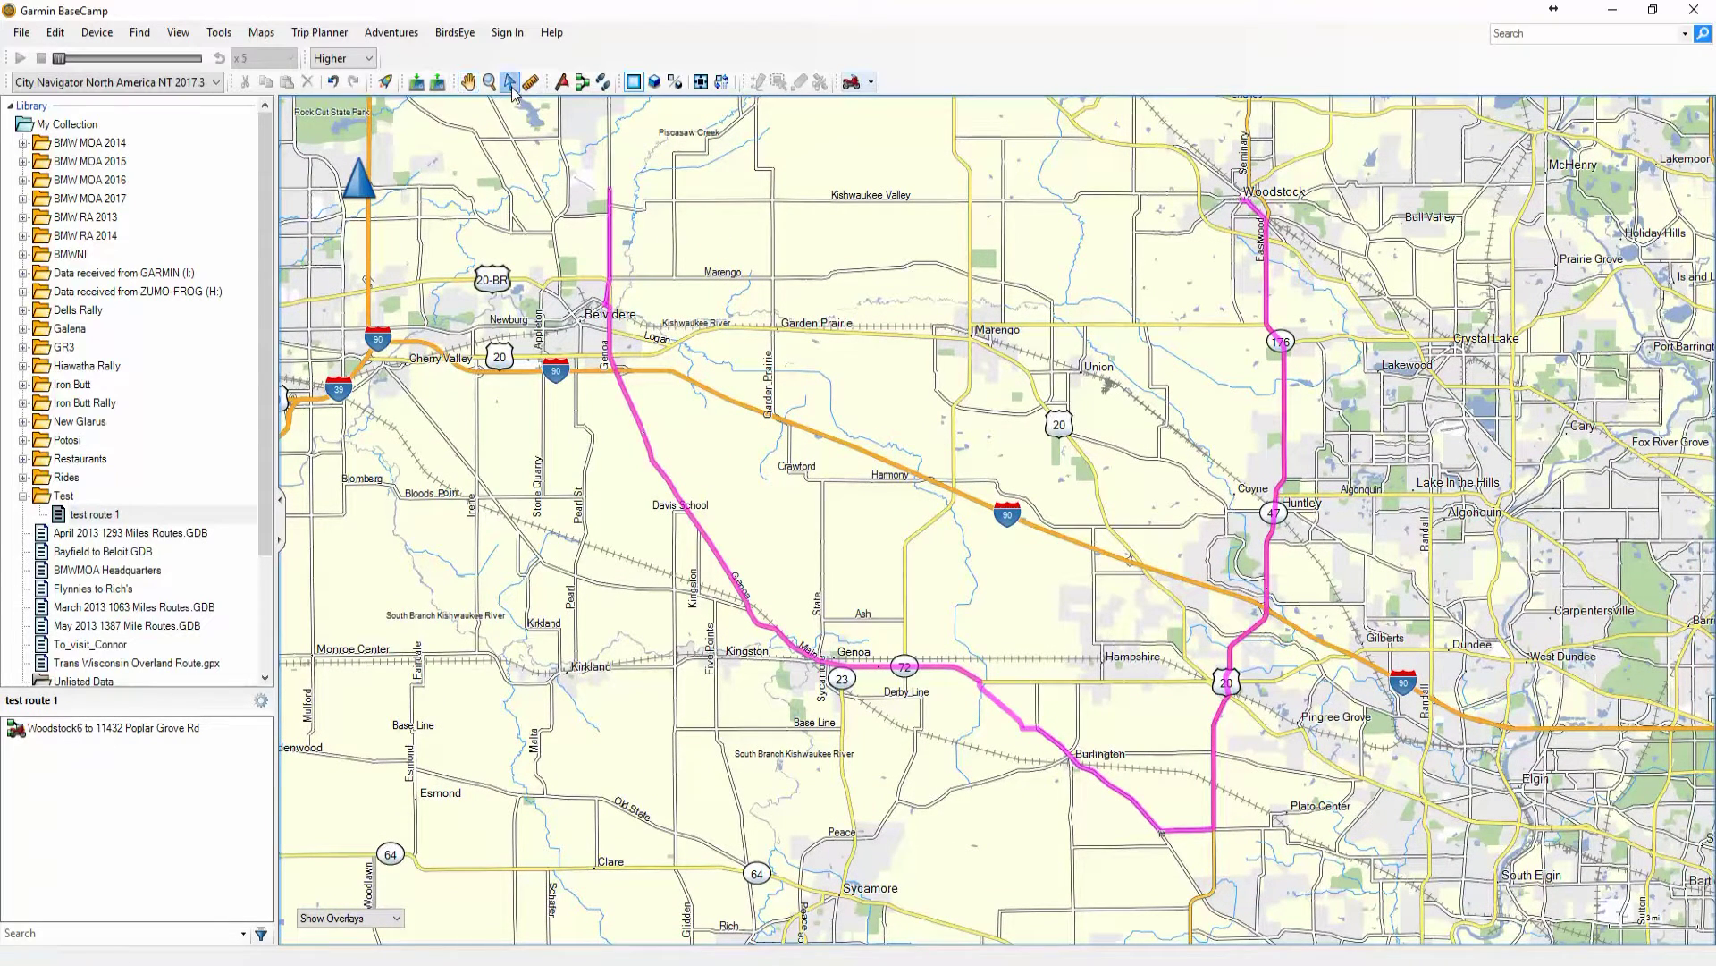
{"action": "left_click", "coordinate": [610, 234]}
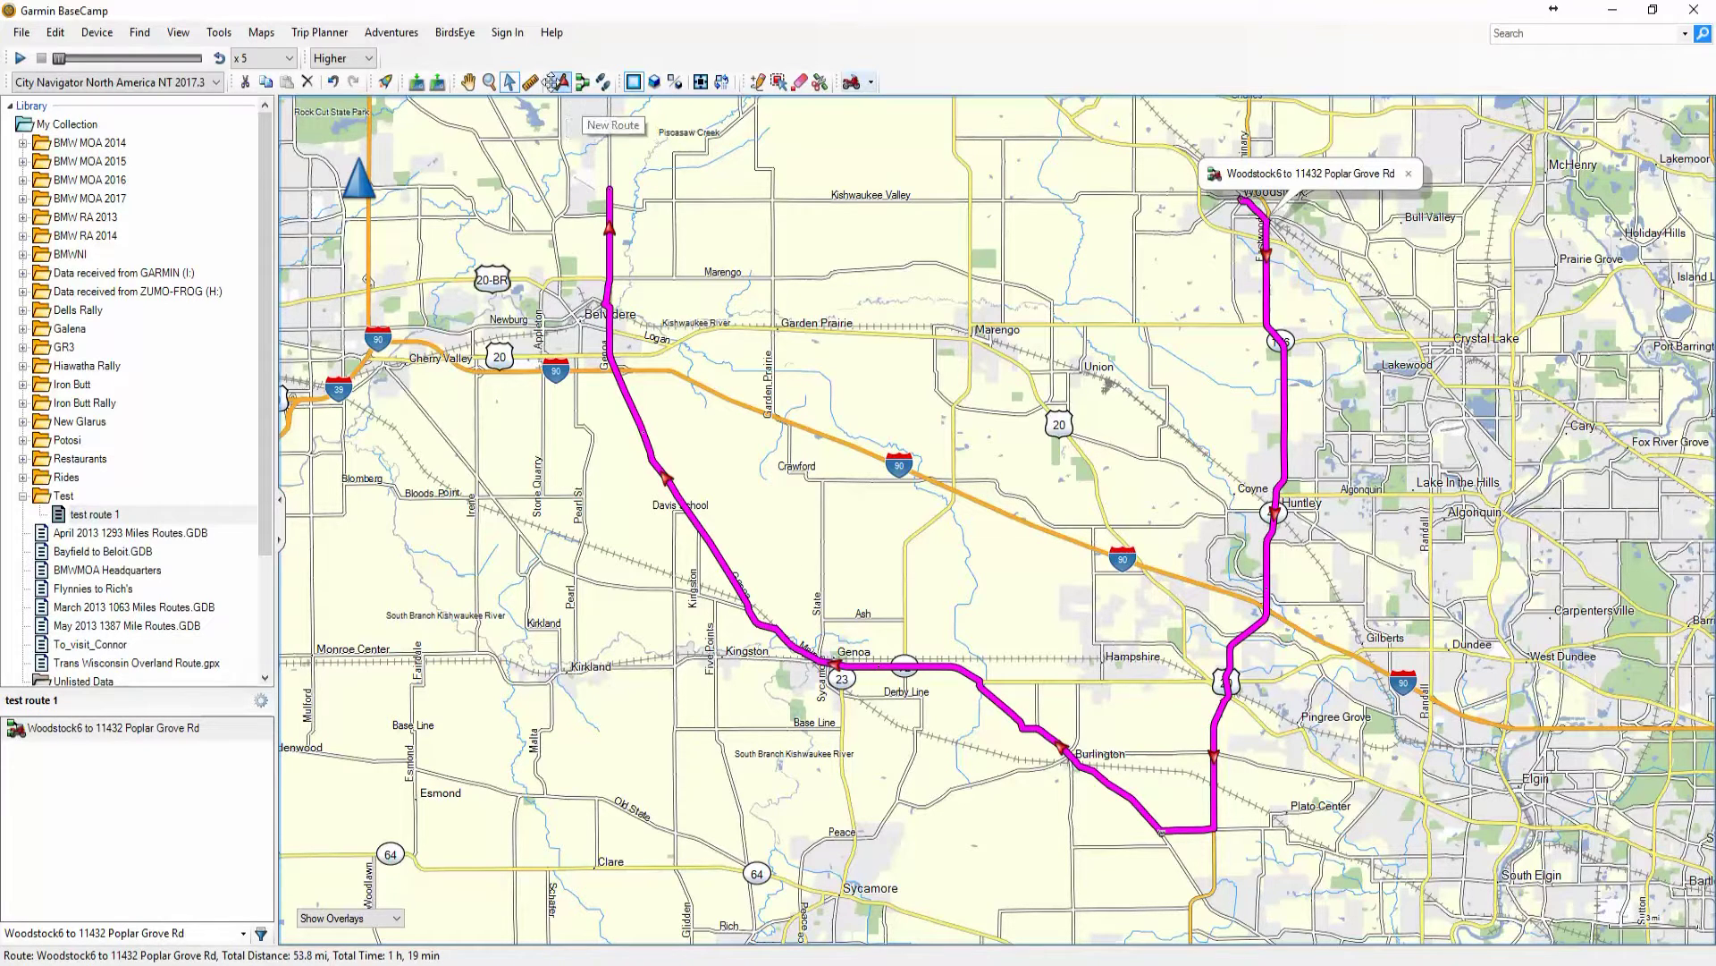
Move the Genoa route point south near Sycamore, making the route 58.9 mi and 1 h 24 min
{"action": "left_click", "coordinate": [779, 85]}
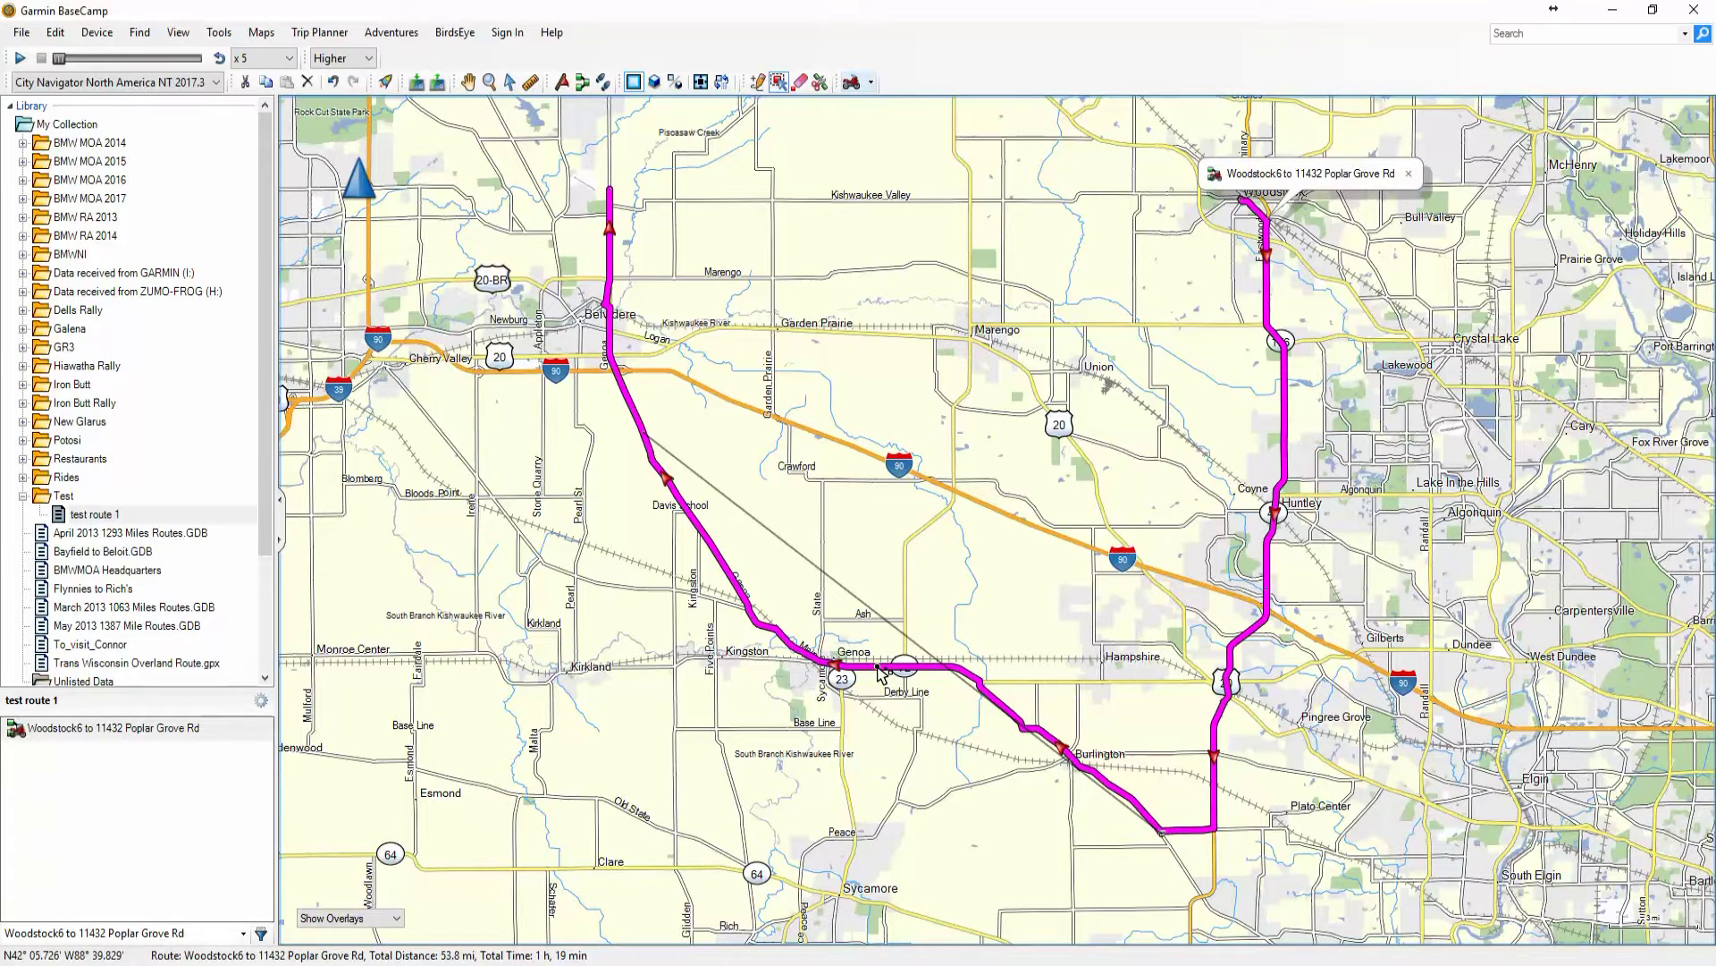
{"action": "left_click_drag", "start_coordinate": [879, 671], "coordinate": [919, 810]}
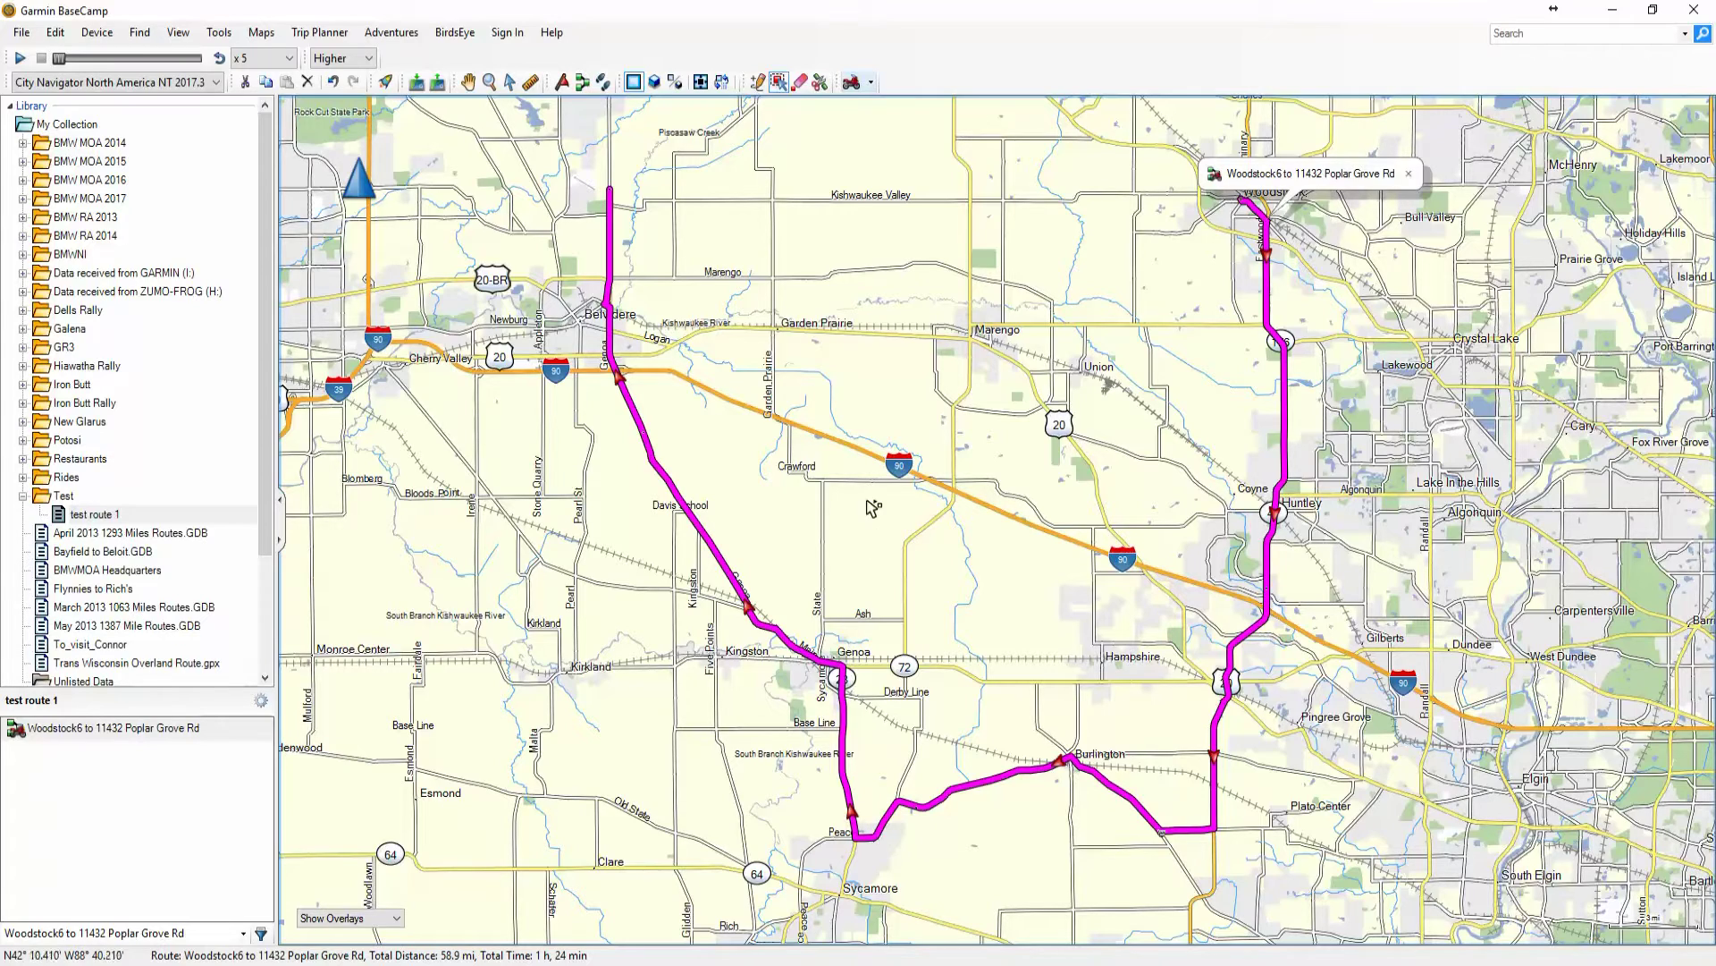
{"action": "scroll", "coordinate": [774, 322], "scroll_direction": "down", "scroll_amount": 1}
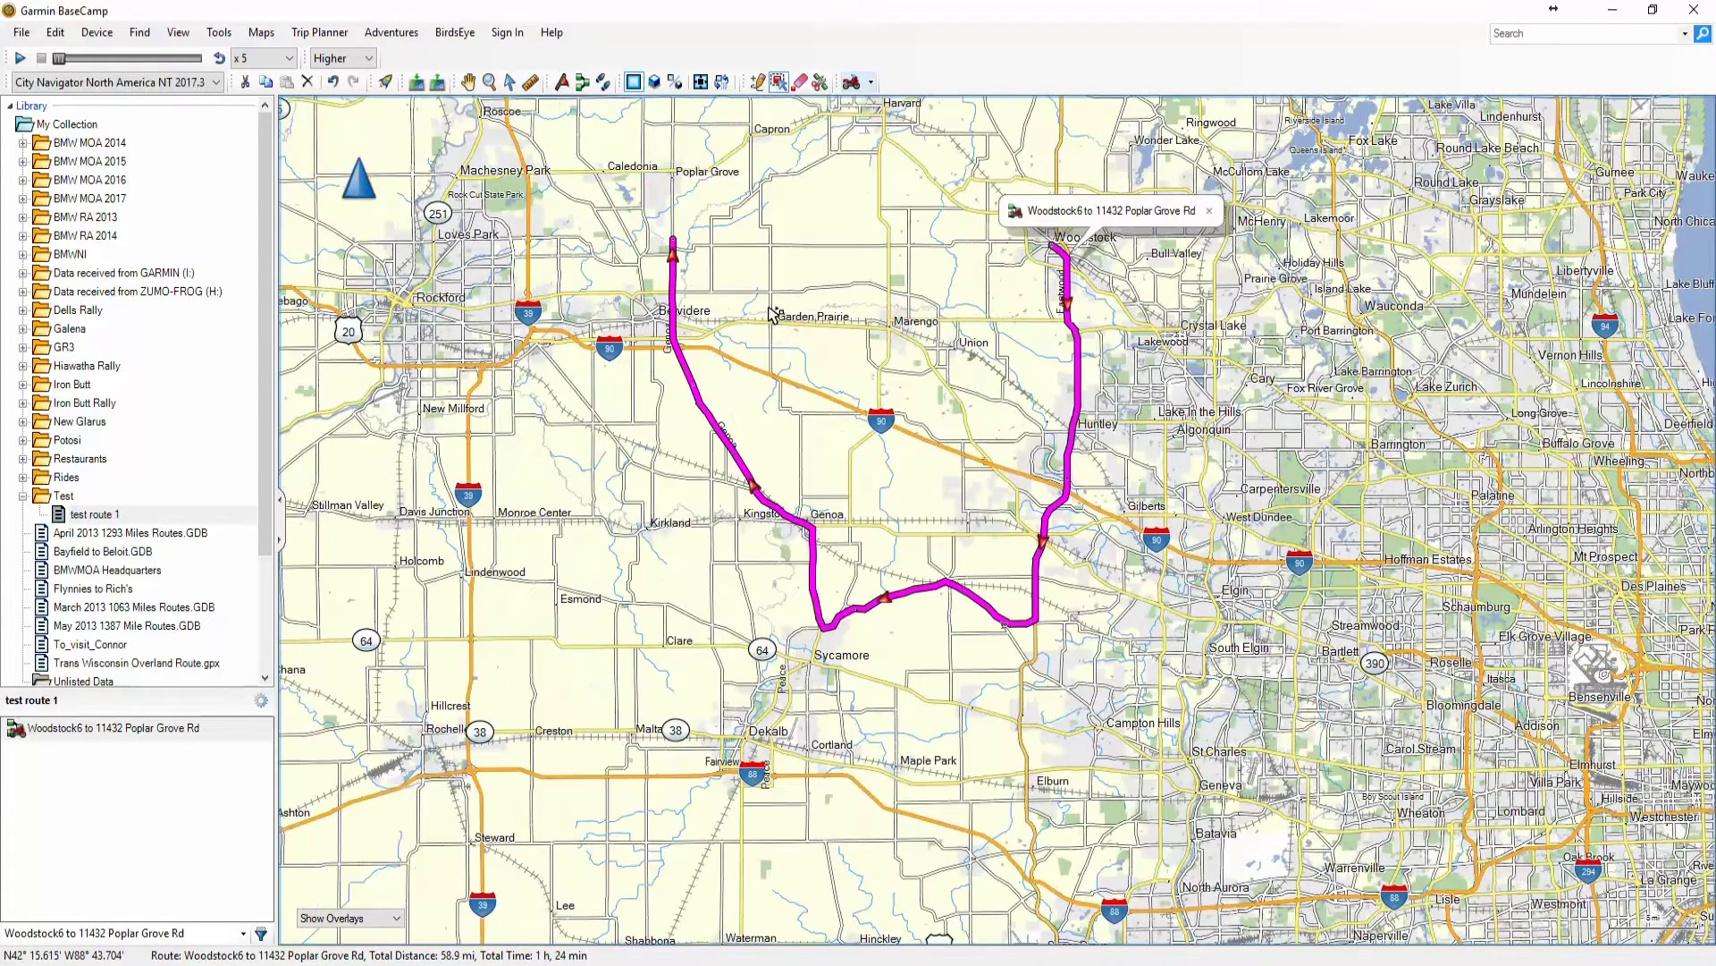
Insert a via point on McGough Rd near Burlington, raising the route to 60.5 mi
{"action": "left_click", "coordinate": [758, 83]}
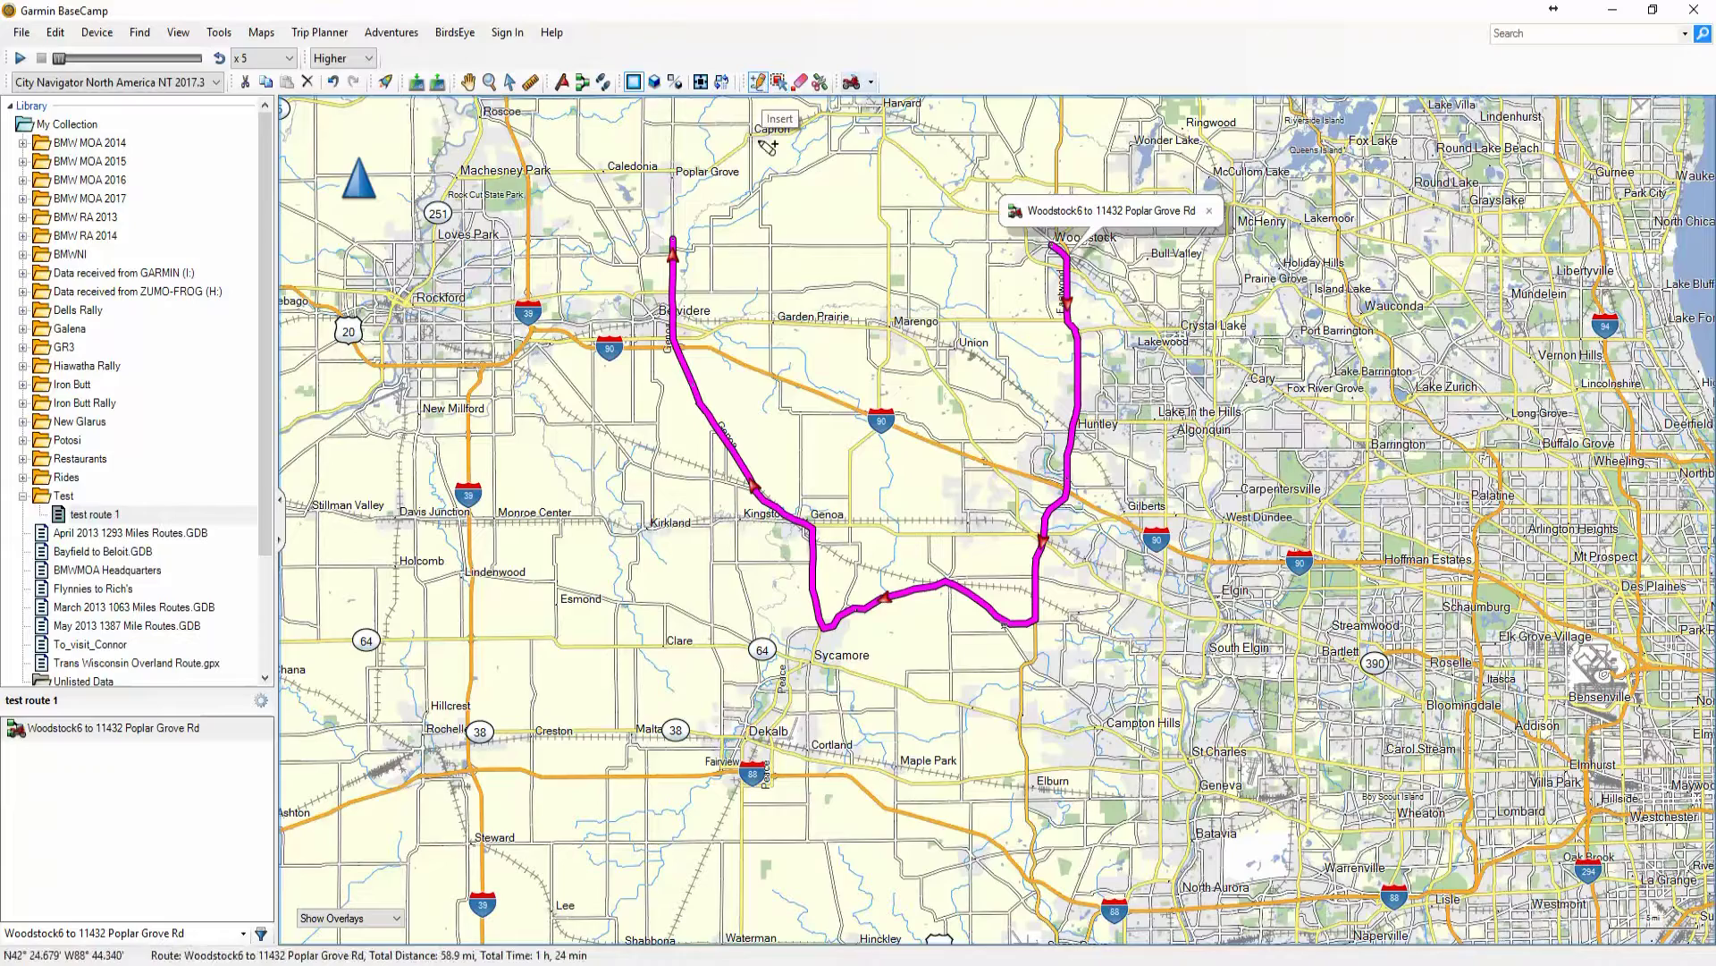
{"action": "scroll", "coordinate": [775, 590], "scroll_direction": "up", "scroll_amount": 3}
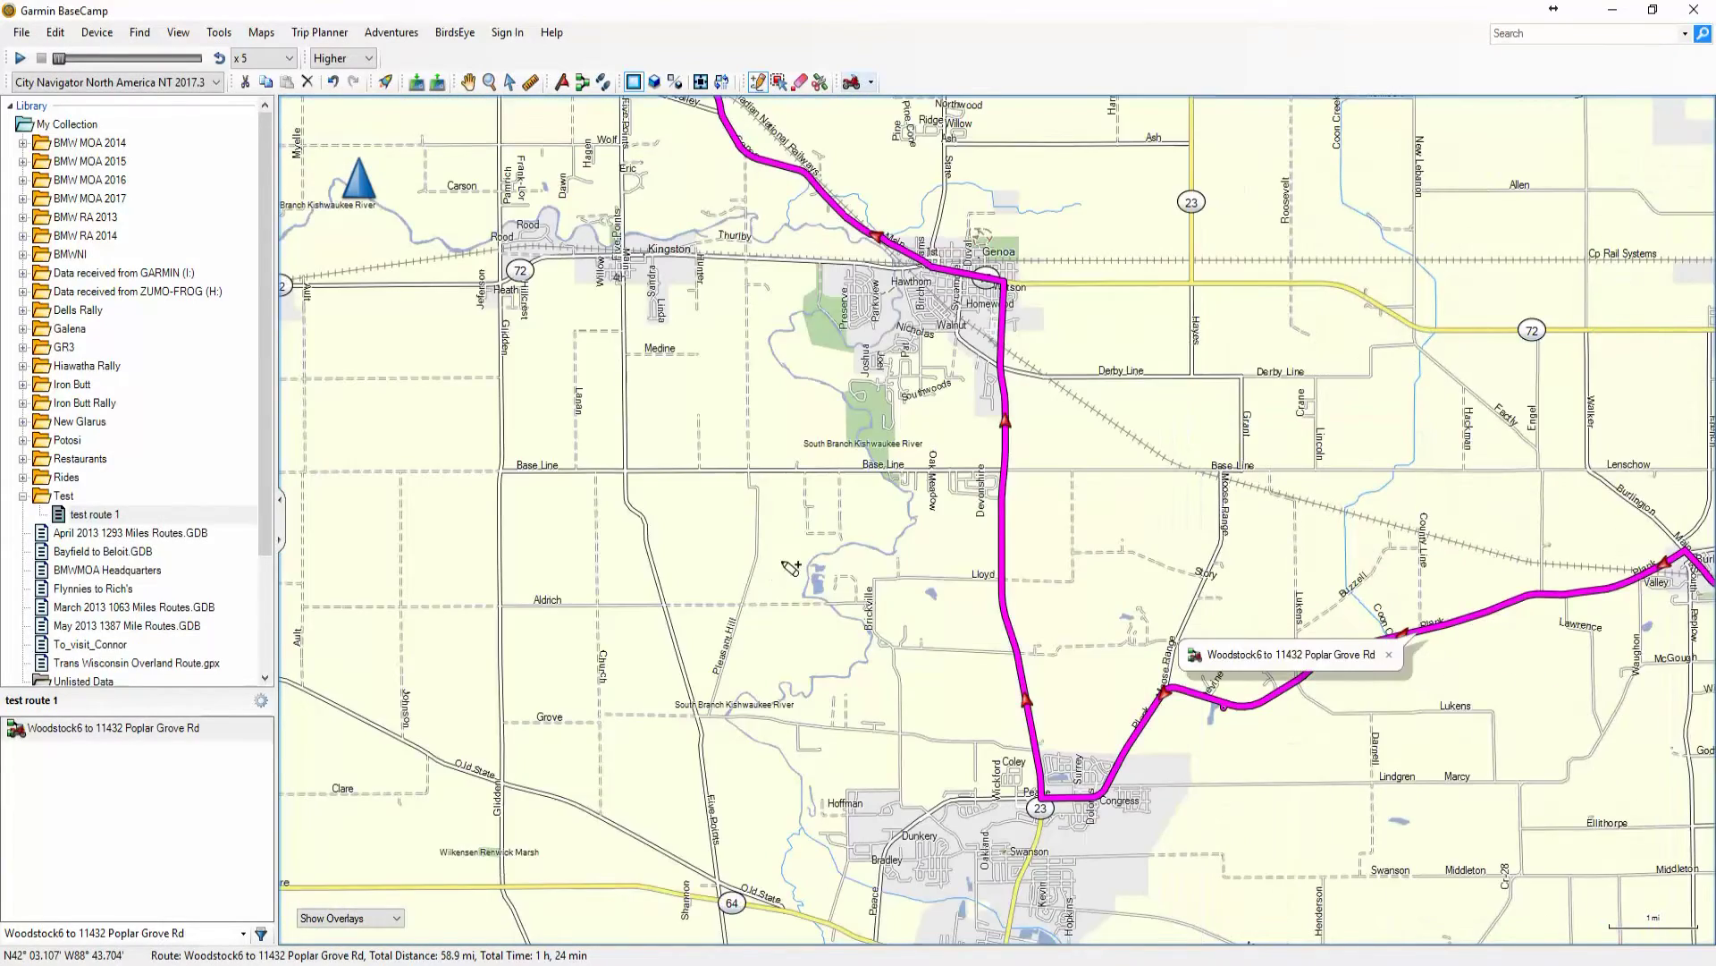
{"action": "scroll", "coordinate": [790, 568], "scroll_direction": "down", "scroll_amount": 2}
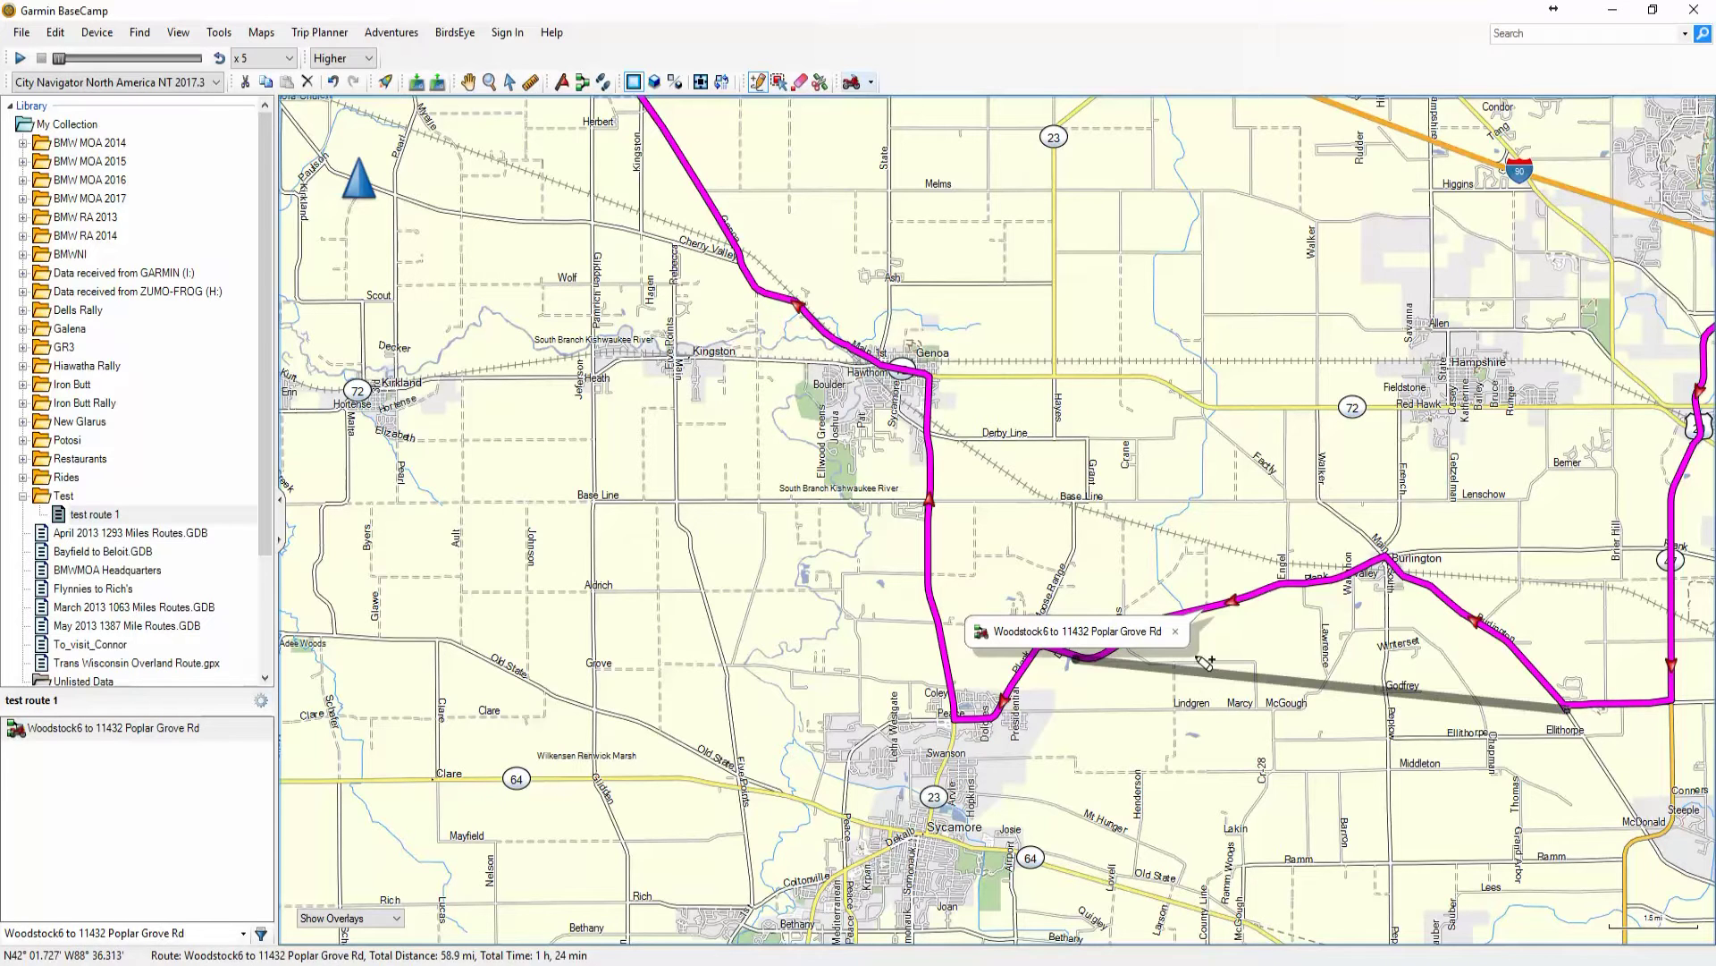
{"action": "left_click", "coordinate": [1175, 633]}
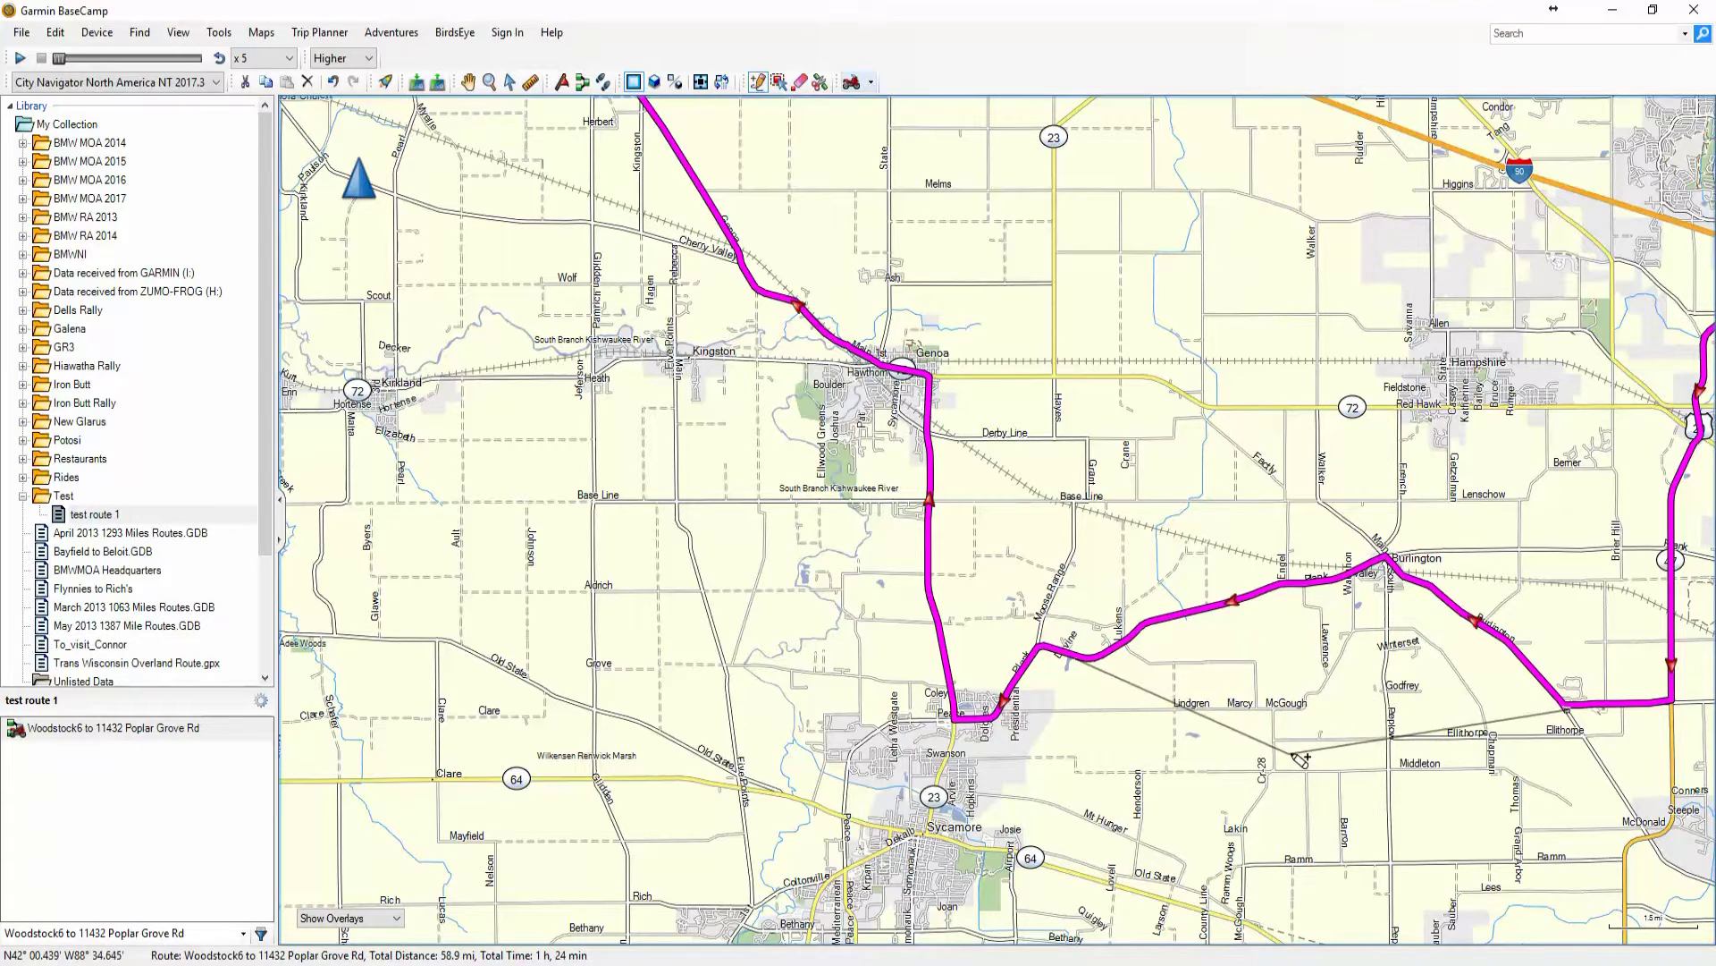
{"action": "scroll", "coordinate": [1341, 653], "scroll_direction": "up", "scroll_amount": 2}
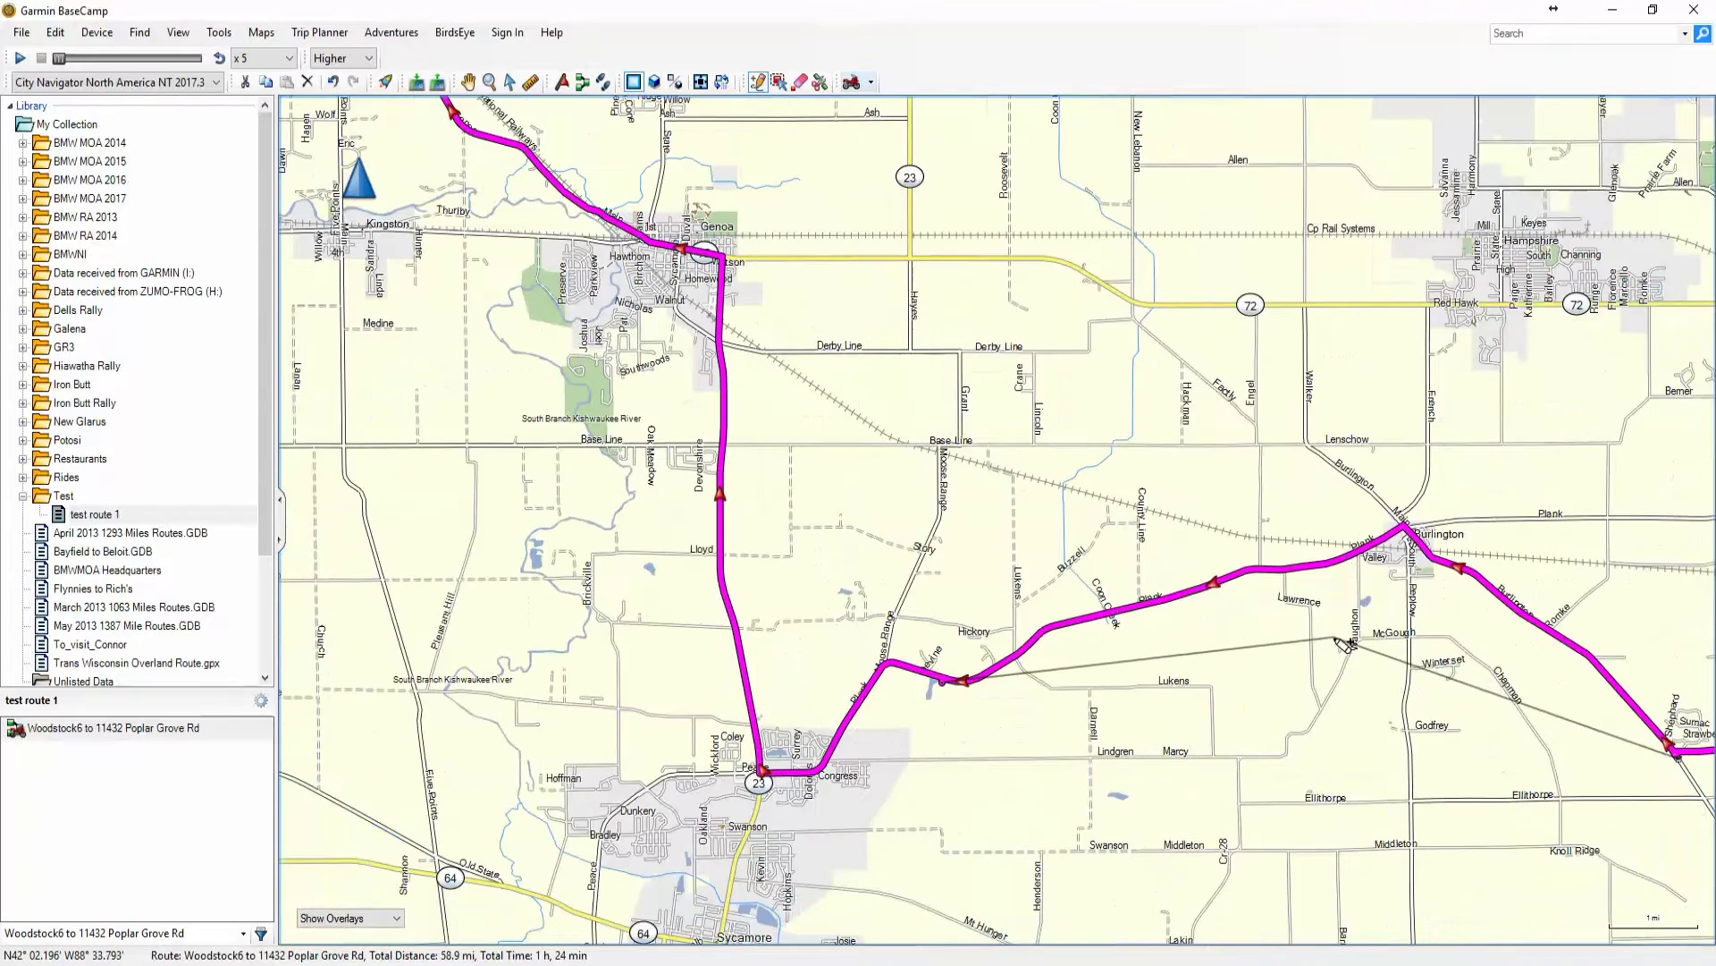
{"action": "scroll", "coordinate": [1341, 650], "scroll_direction": "up", "scroll_amount": 2}
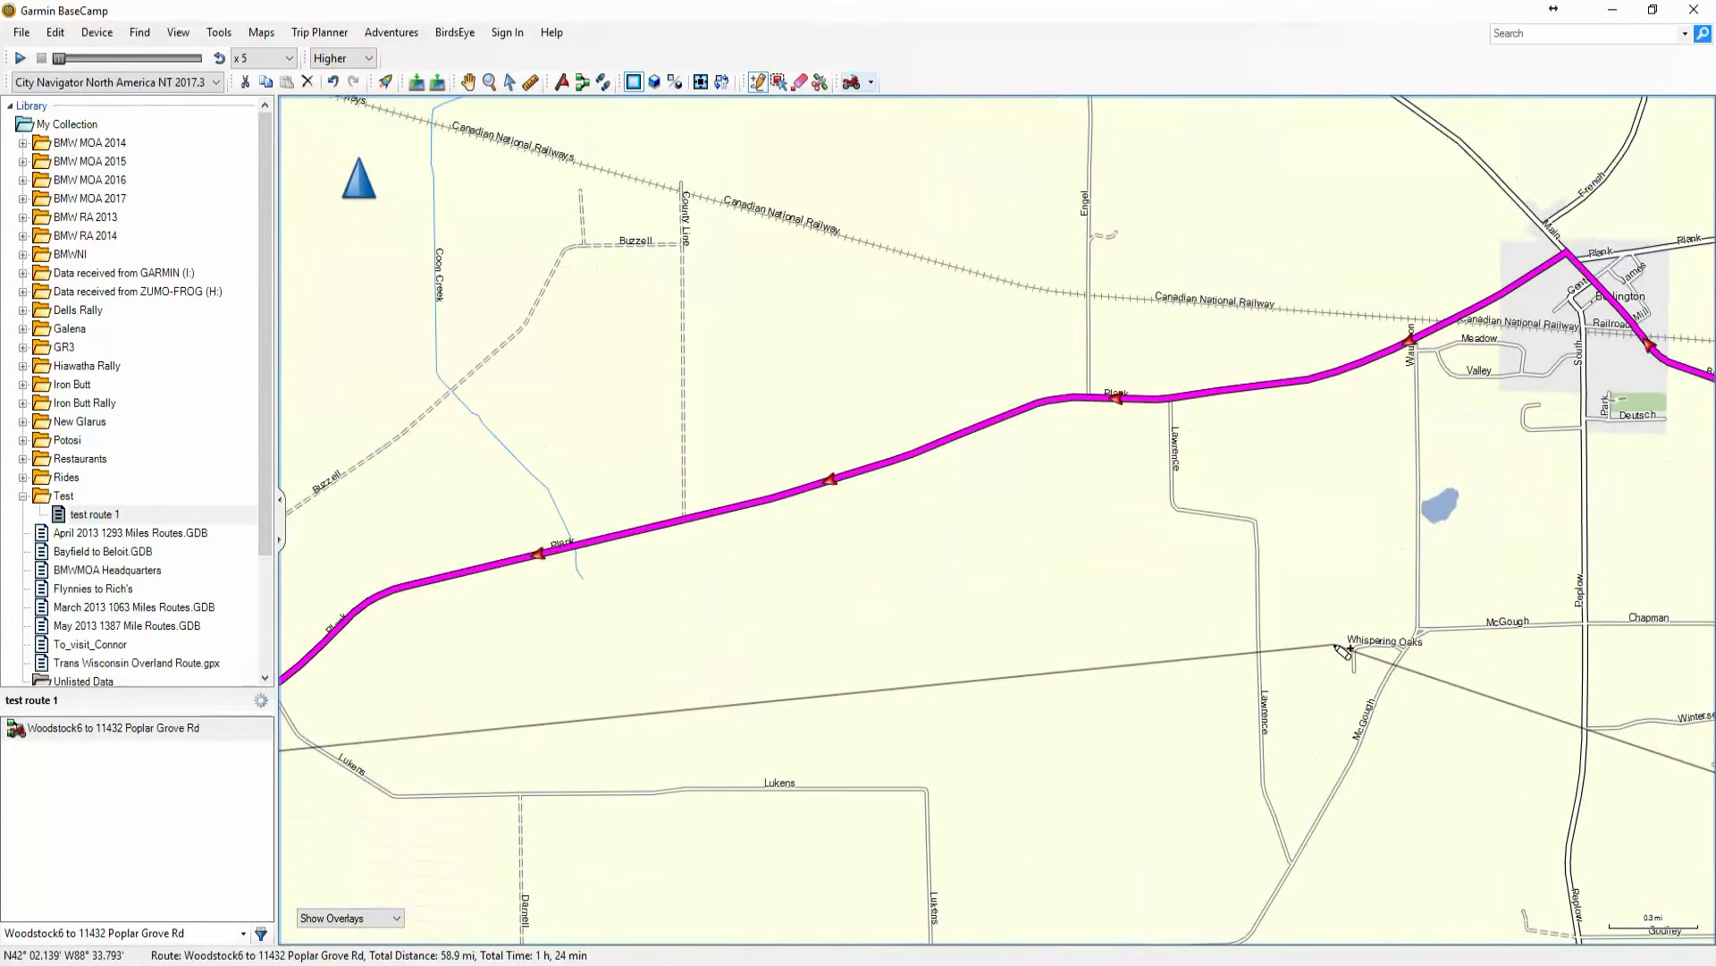
{"action": "scroll", "coordinate": [1277, 654], "scroll_direction": "up", "scroll_amount": 1}
{"action": "scroll", "coordinate": [1231, 657], "scroll_direction": "down", "scroll_amount": 2}
{"action": "scroll", "coordinate": [1239, 670], "scroll_direction": "up", "scroll_amount": 1}
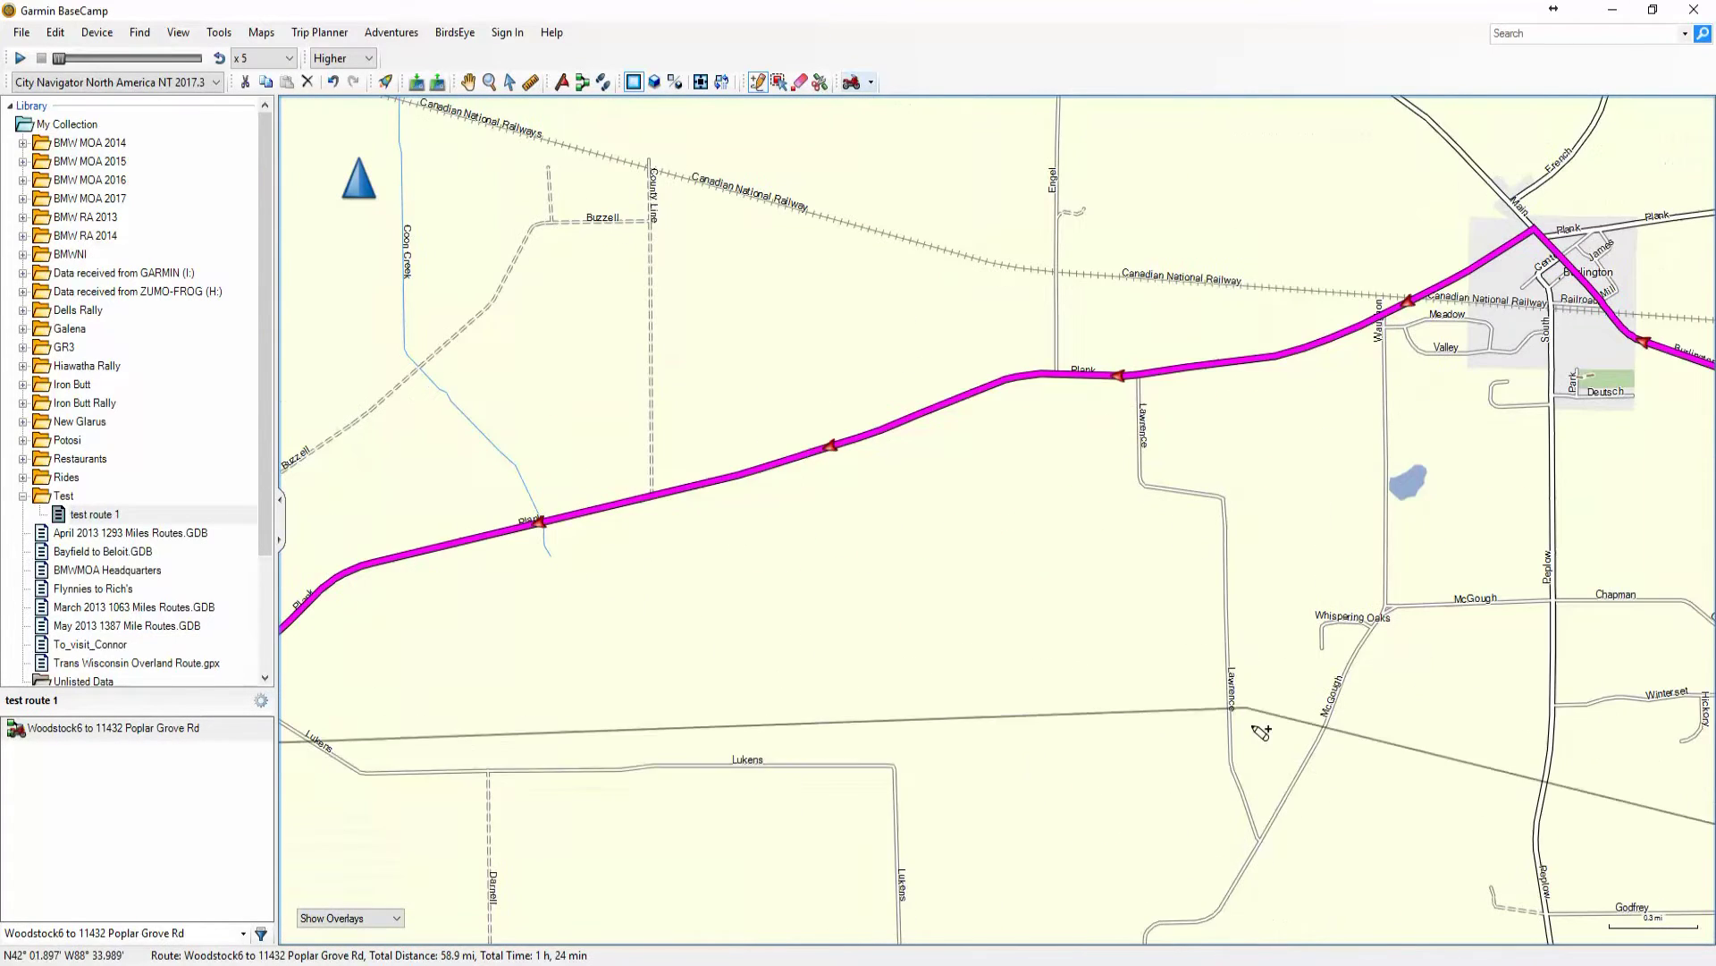
{"action": "scroll", "coordinate": [1292, 701], "scroll_direction": "down", "scroll_amount": 1}
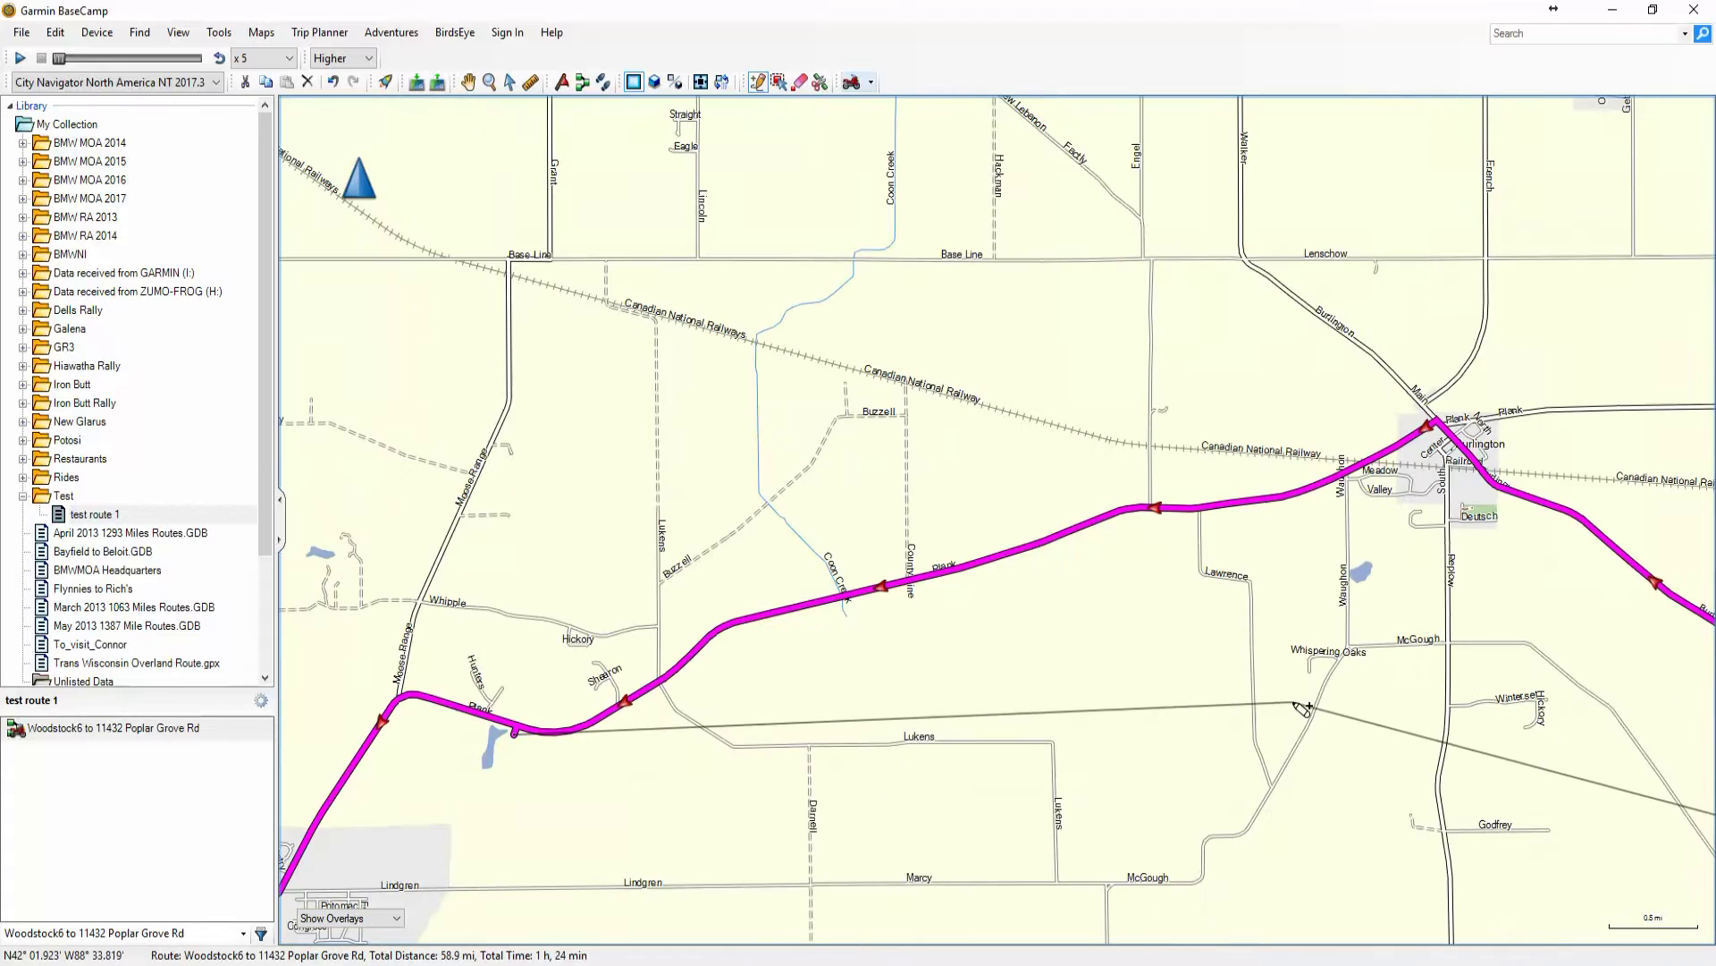
{"action": "left_click", "coordinate": [1401, 650]}
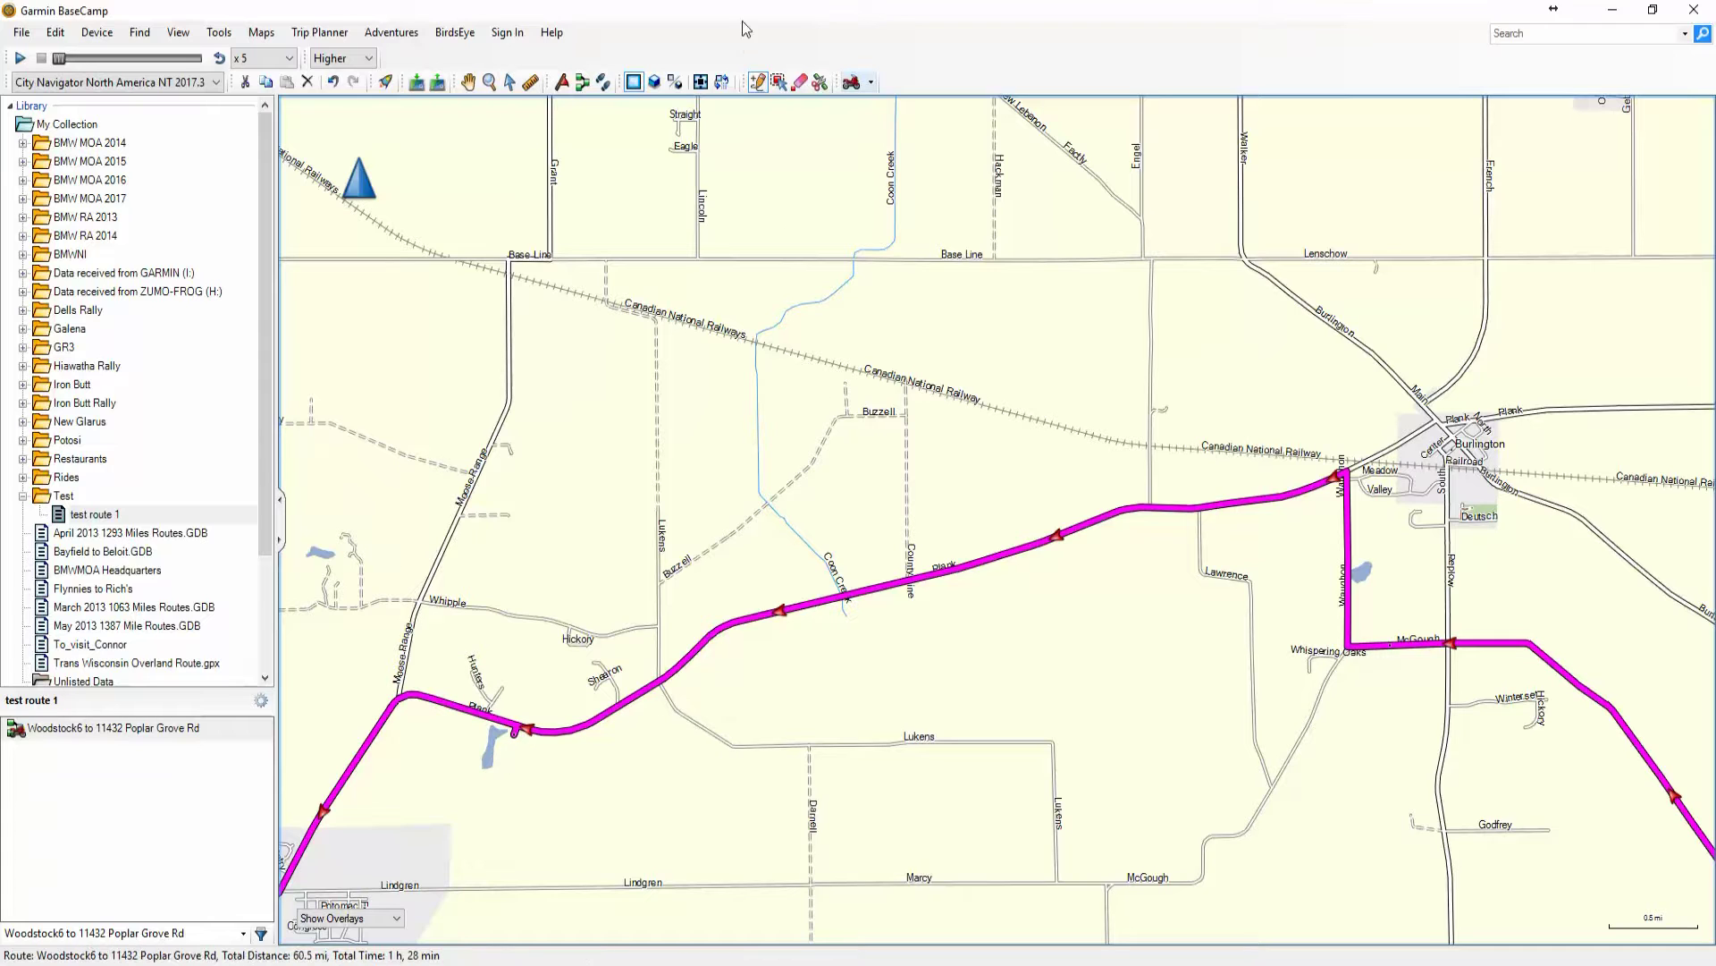
Inspect the route's short spur by the lake on Plank Rd with the Hand tool, then ready erasing
{"action": "left_click", "coordinate": [510, 82]}
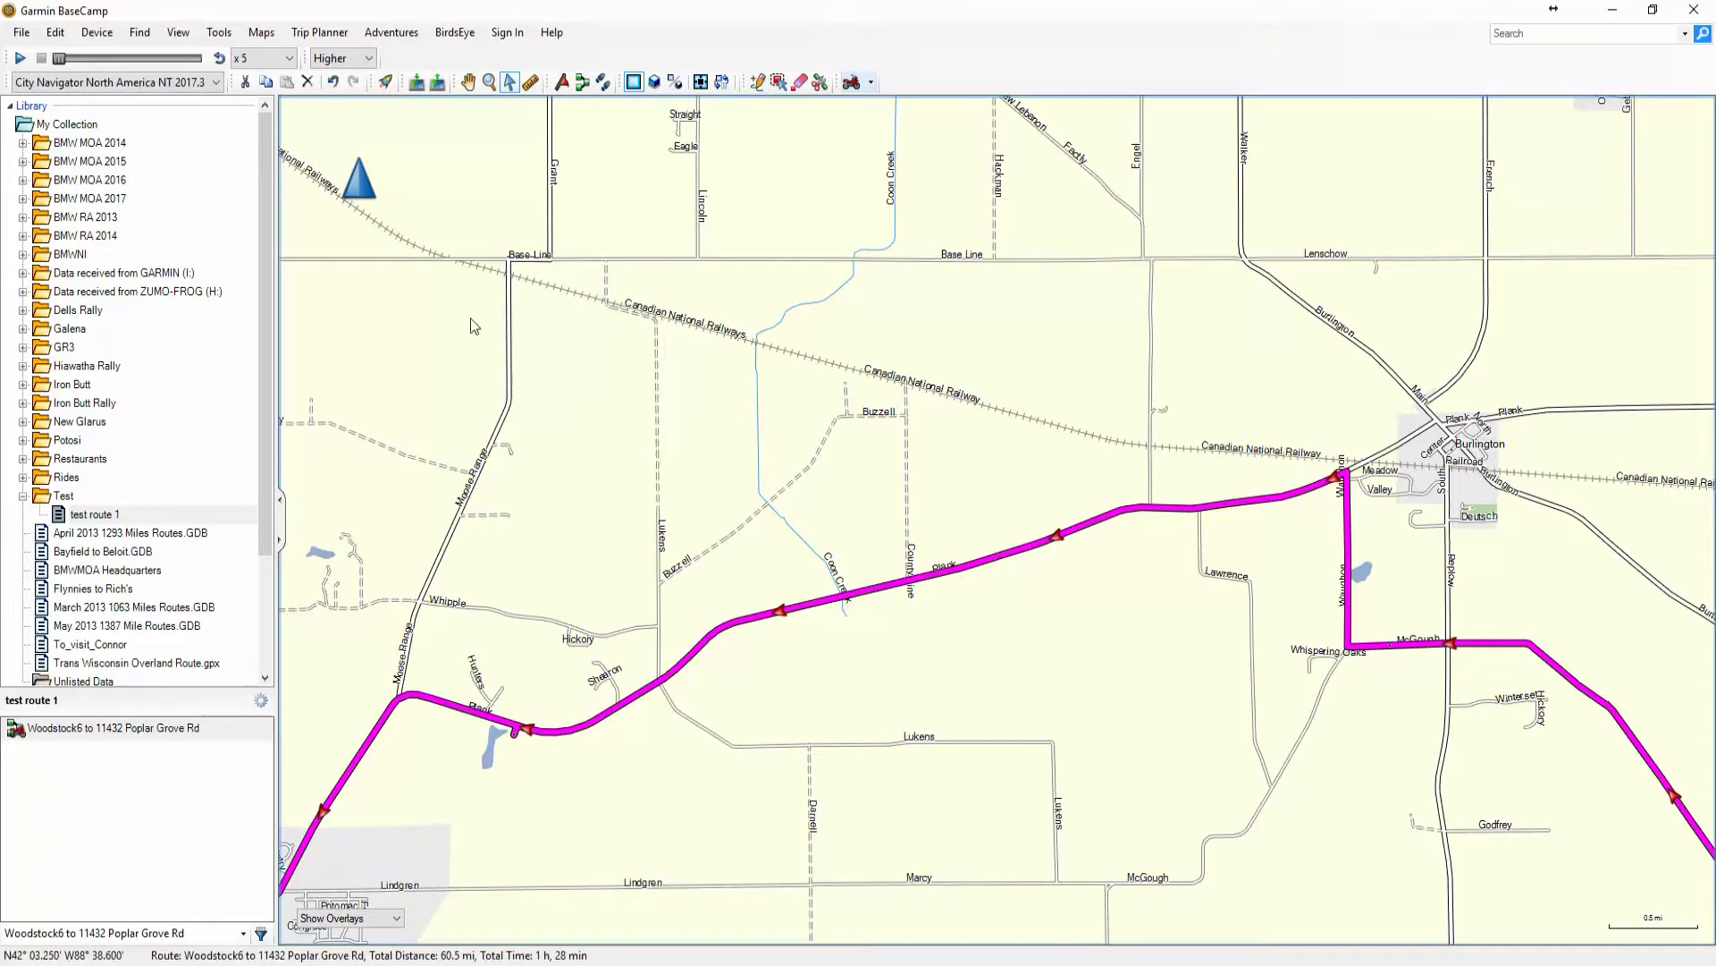
{"action": "left_click", "coordinate": [469, 82]}
{"action": "left_click_drag", "start_coordinate": [465, 774], "coordinate": [907, 573]}
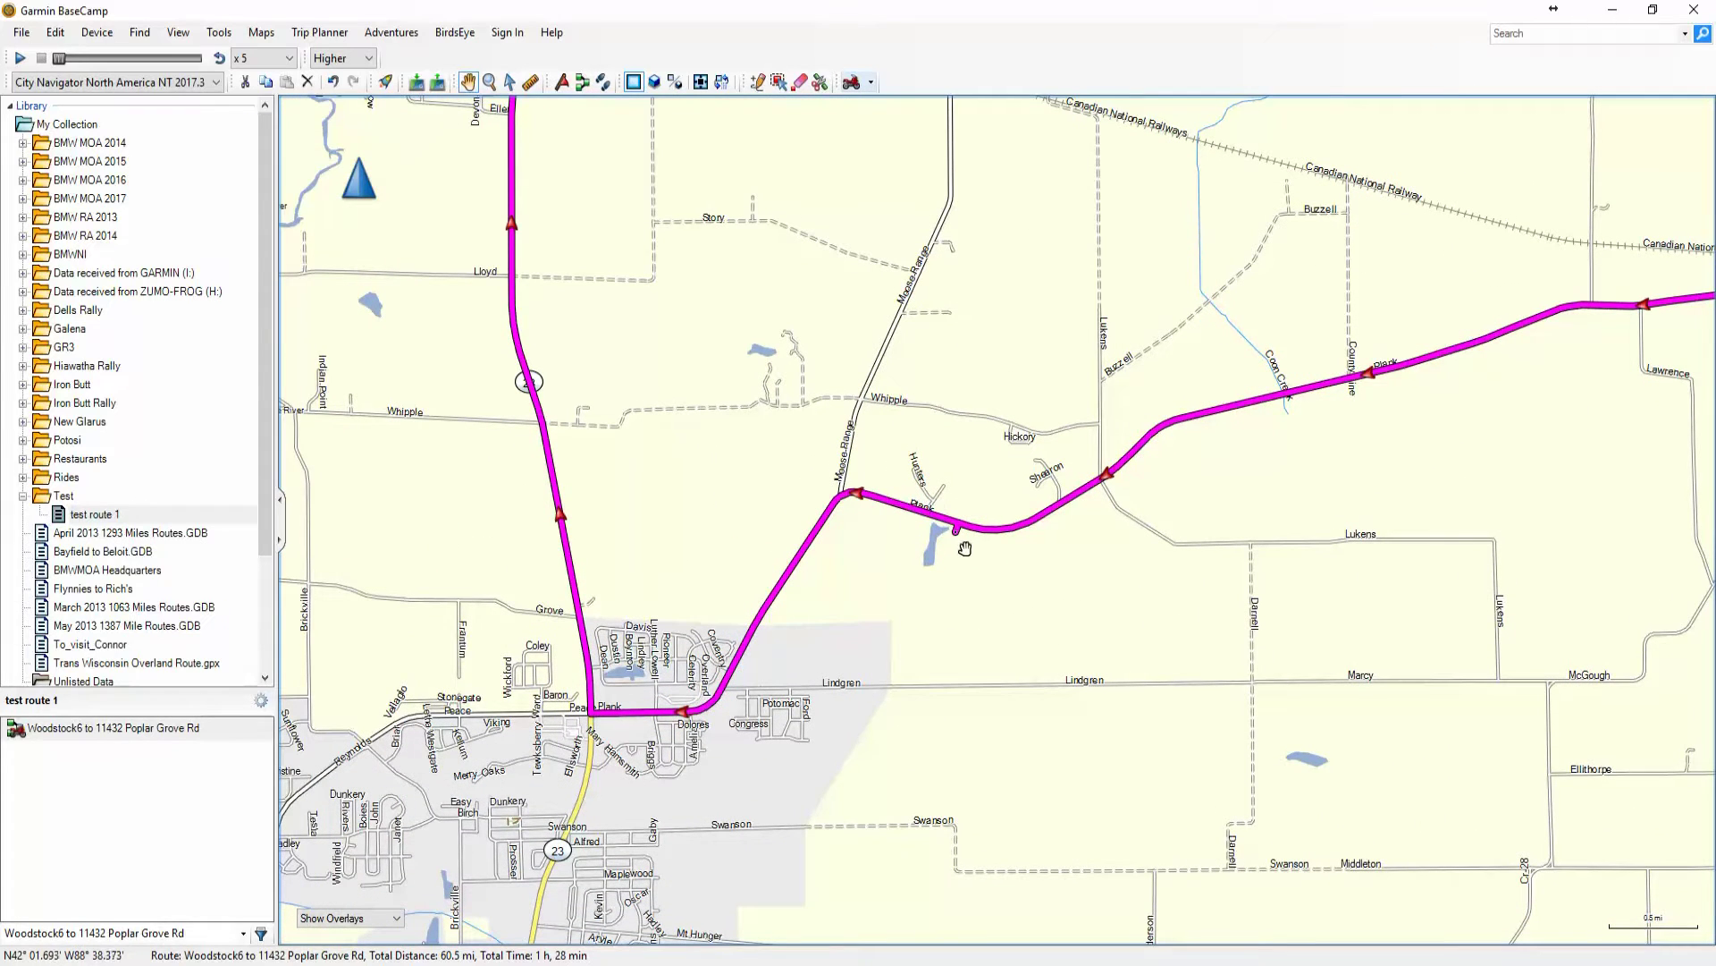
{"action": "scroll", "coordinate": [938, 570], "scroll_direction": "up", "scroll_amount": 3}
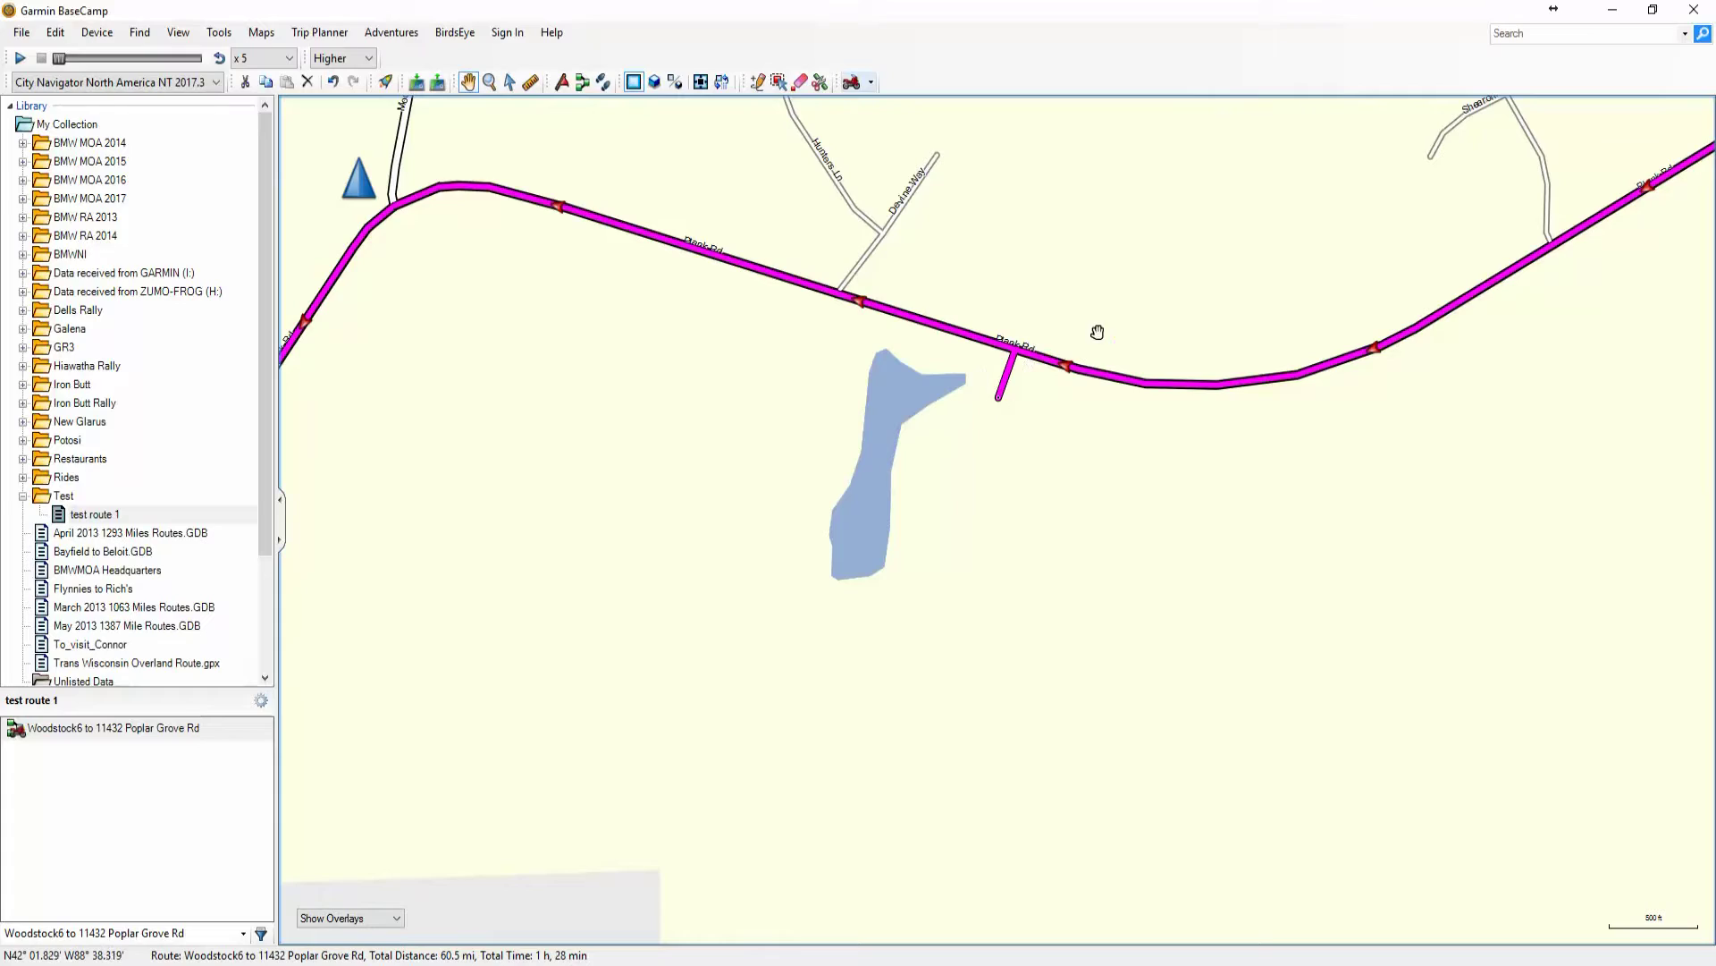
{"action": "scroll", "coordinate": [1042, 390], "scroll_direction": "down", "scroll_amount": 3}
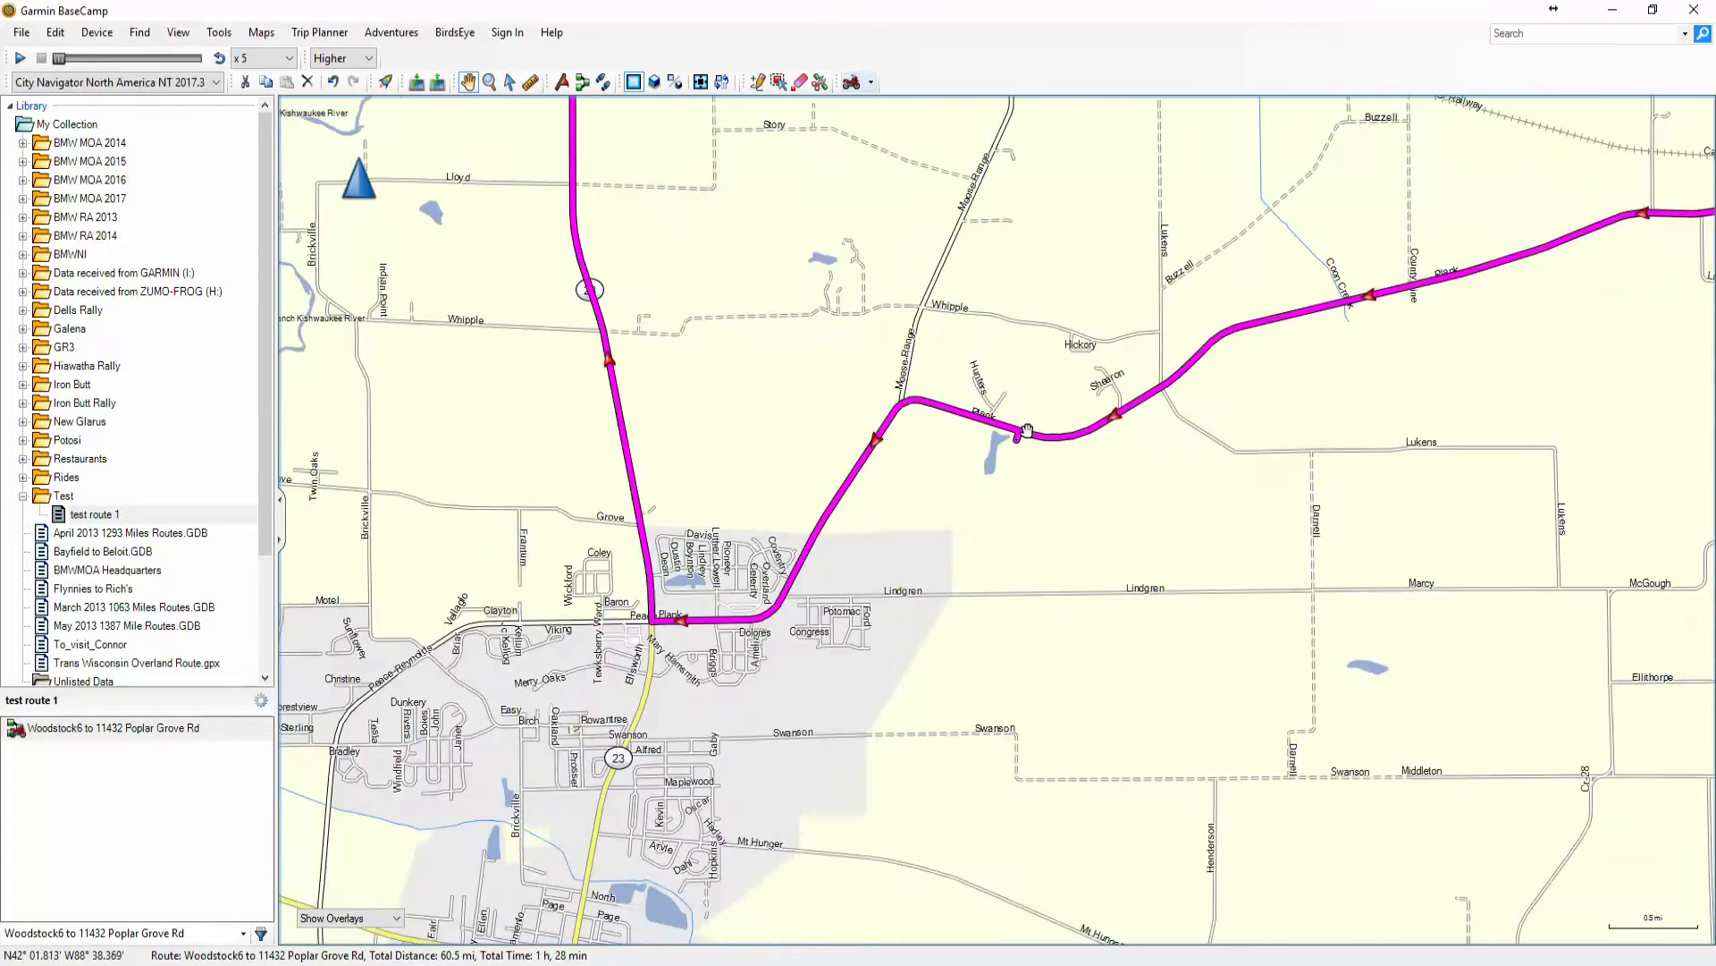
{"action": "scroll", "coordinate": [1027, 432], "scroll_direction": "down", "scroll_amount": 4}
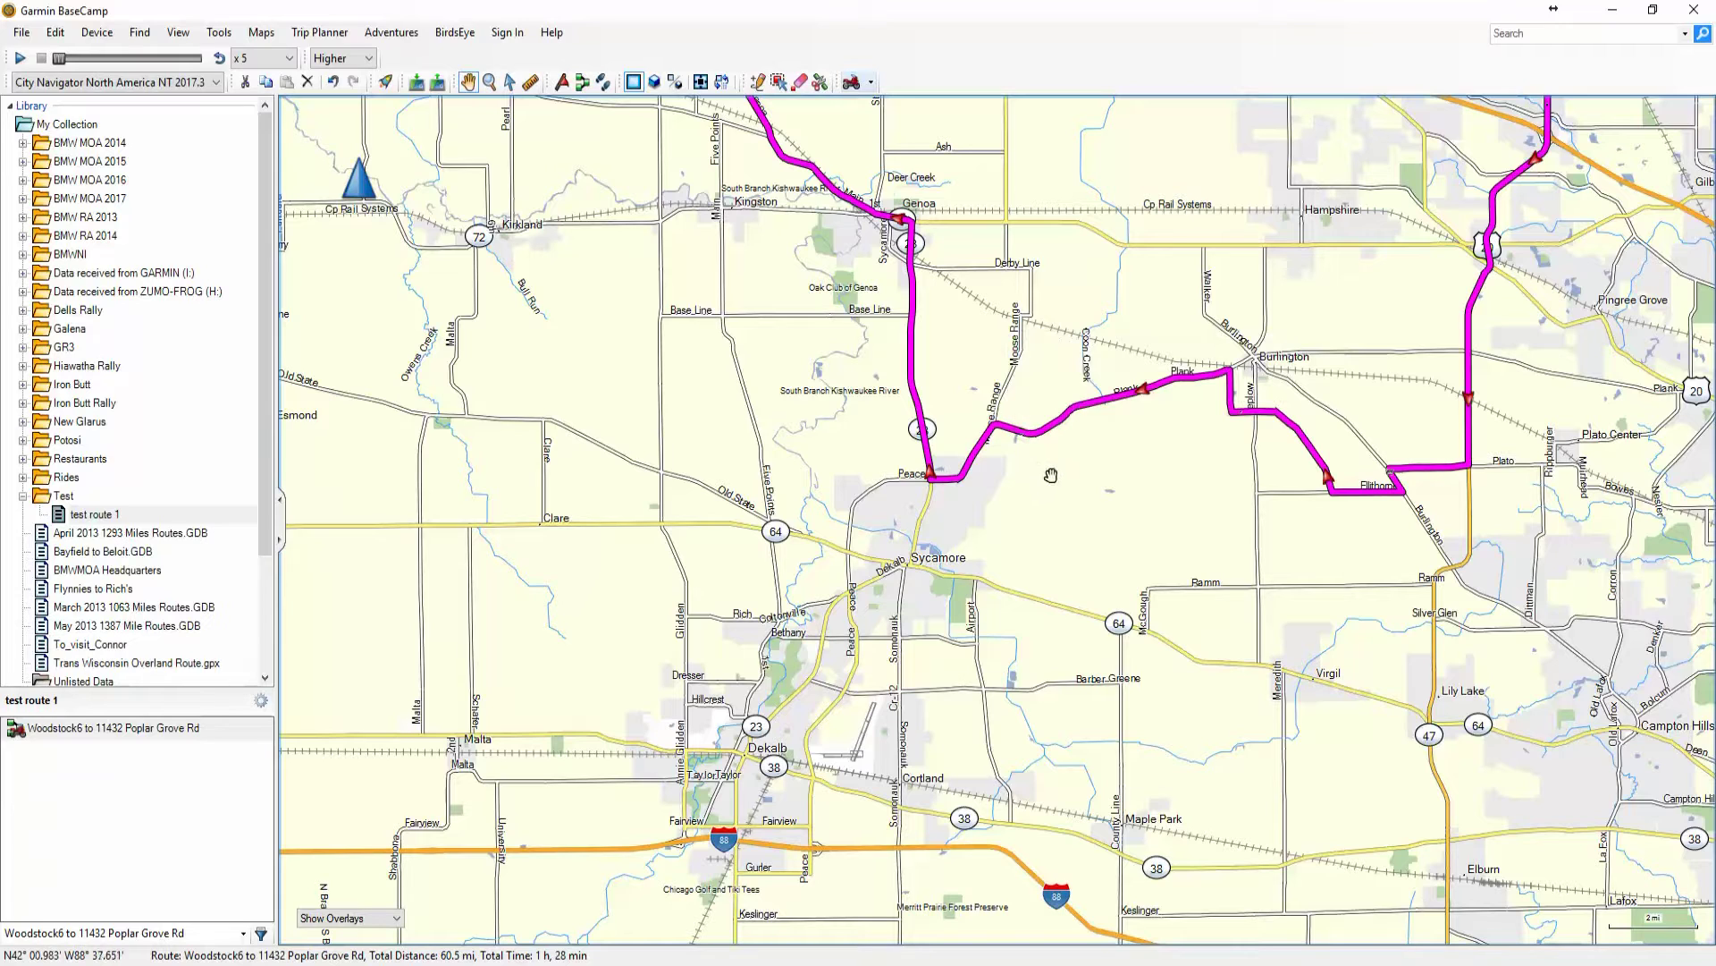
{"action": "scroll", "coordinate": [1035, 424], "scroll_direction": "up", "scroll_amount": 7}
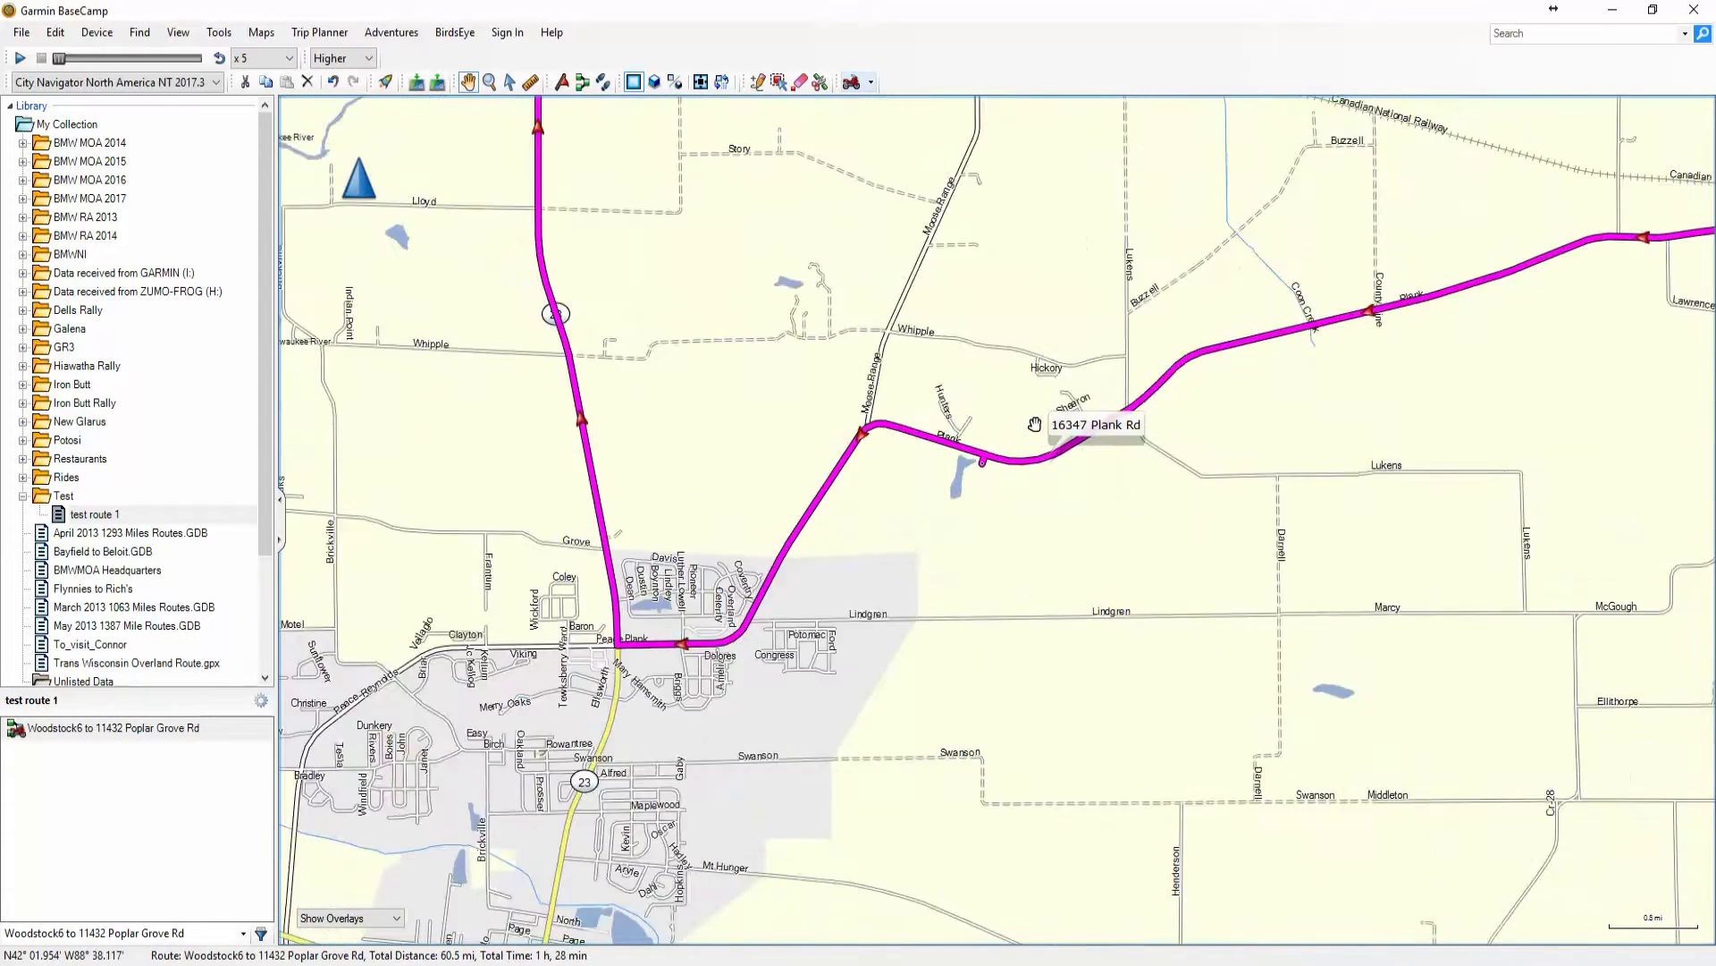
{"action": "scroll", "coordinate": [992, 499], "scroll_direction": "up", "scroll_amount": 1}
{"action": "left_click_drag", "start_coordinate": [992, 502], "coordinate": [706, 422]}
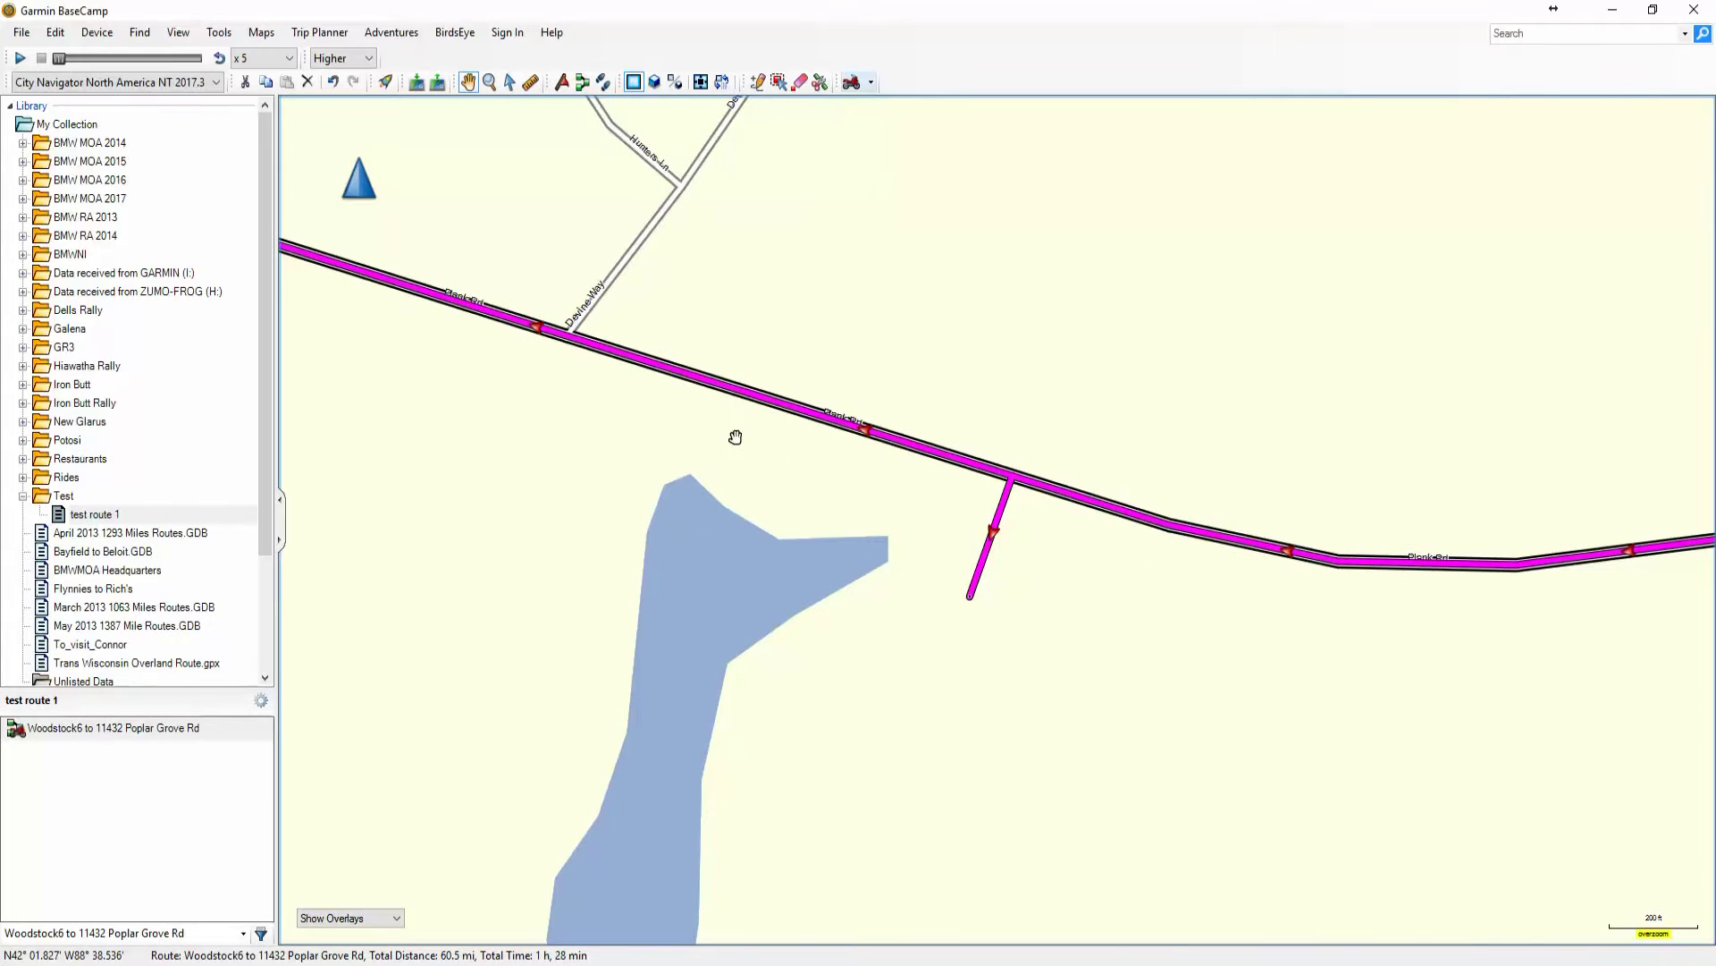
{"action": "scroll", "coordinate": [734, 438], "scroll_direction": "down", "scroll_amount": 4}
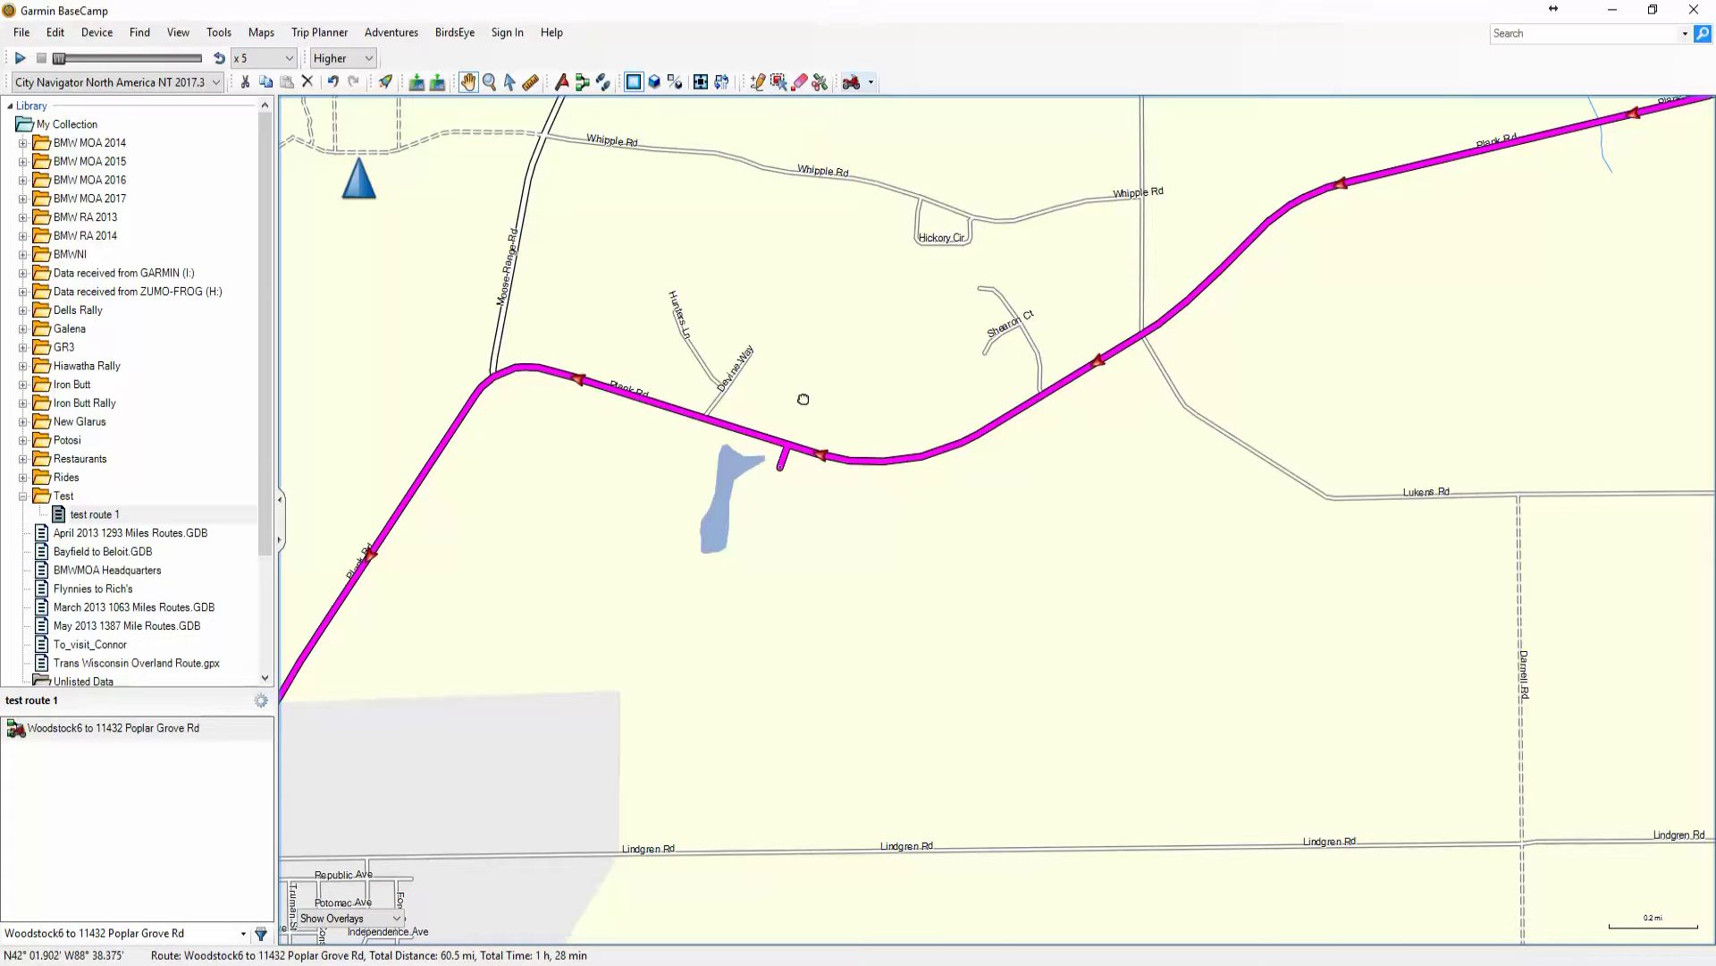
{"action": "scroll", "coordinate": [894, 399], "scroll_direction": "down", "scroll_amount": 1}
{"action": "scroll", "coordinate": [845, 340], "scroll_direction": "down", "scroll_amount": 1}
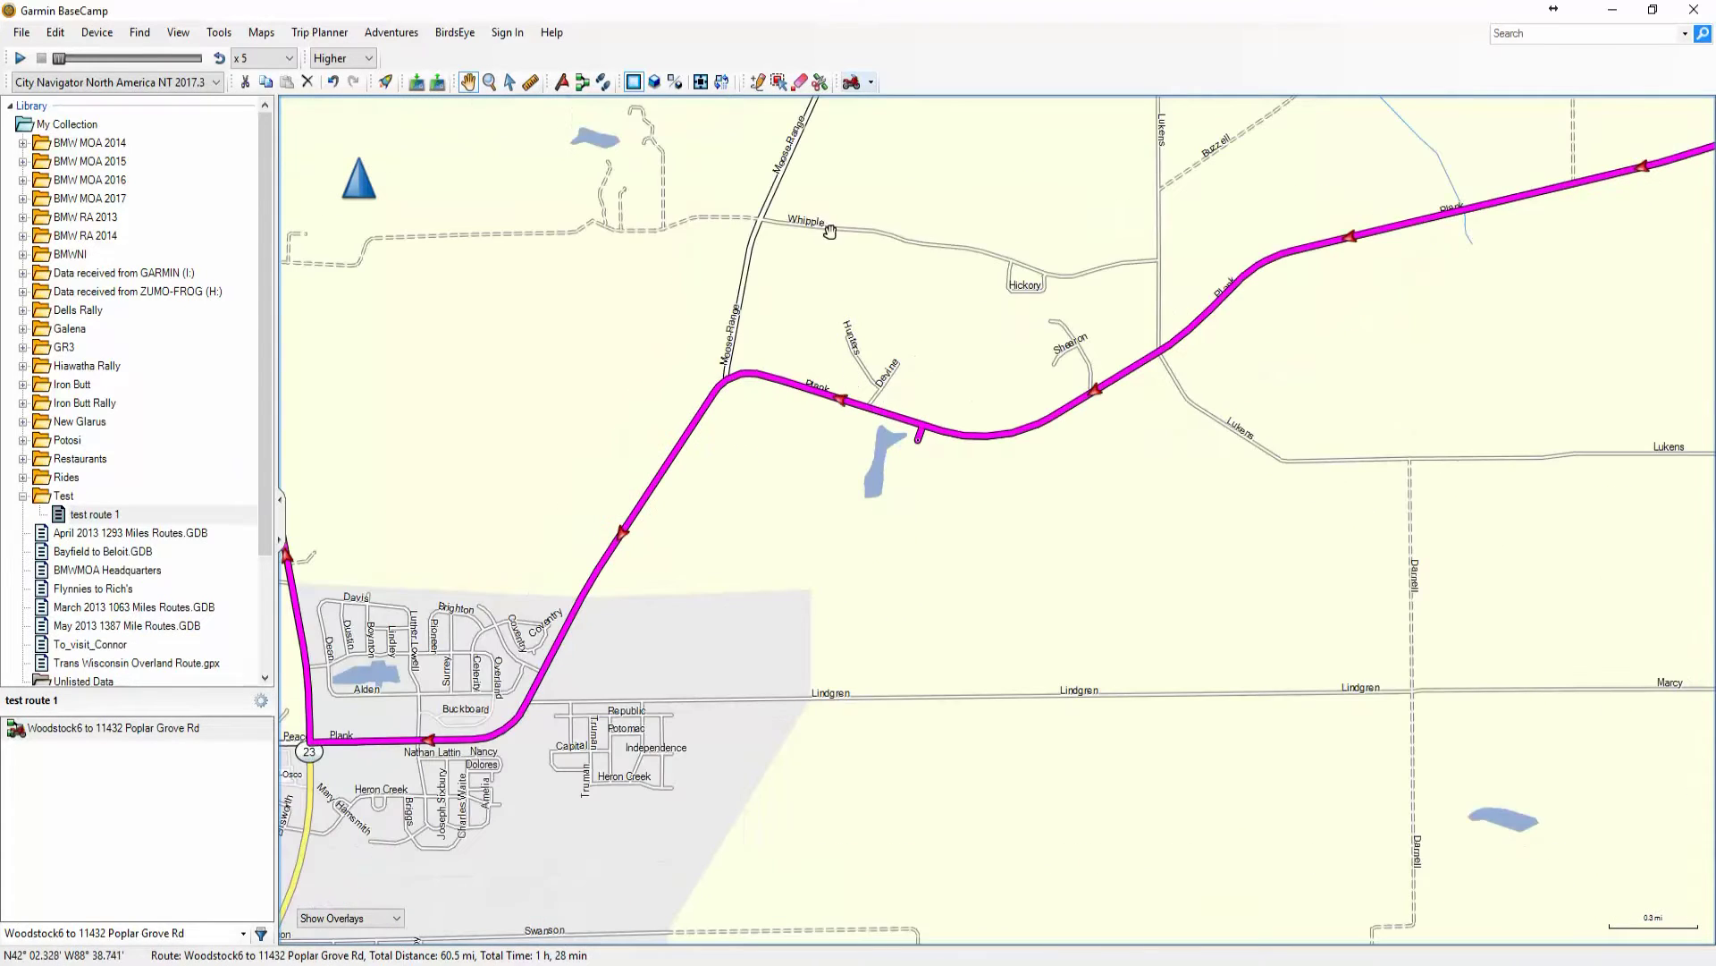
{"action": "left_click", "coordinate": [800, 83]}
Erase the Plank Rd spur point by the lake, cutting the route to 56.5 mi and 1 h 25 min
{"action": "left_click", "coordinate": [917, 439]}
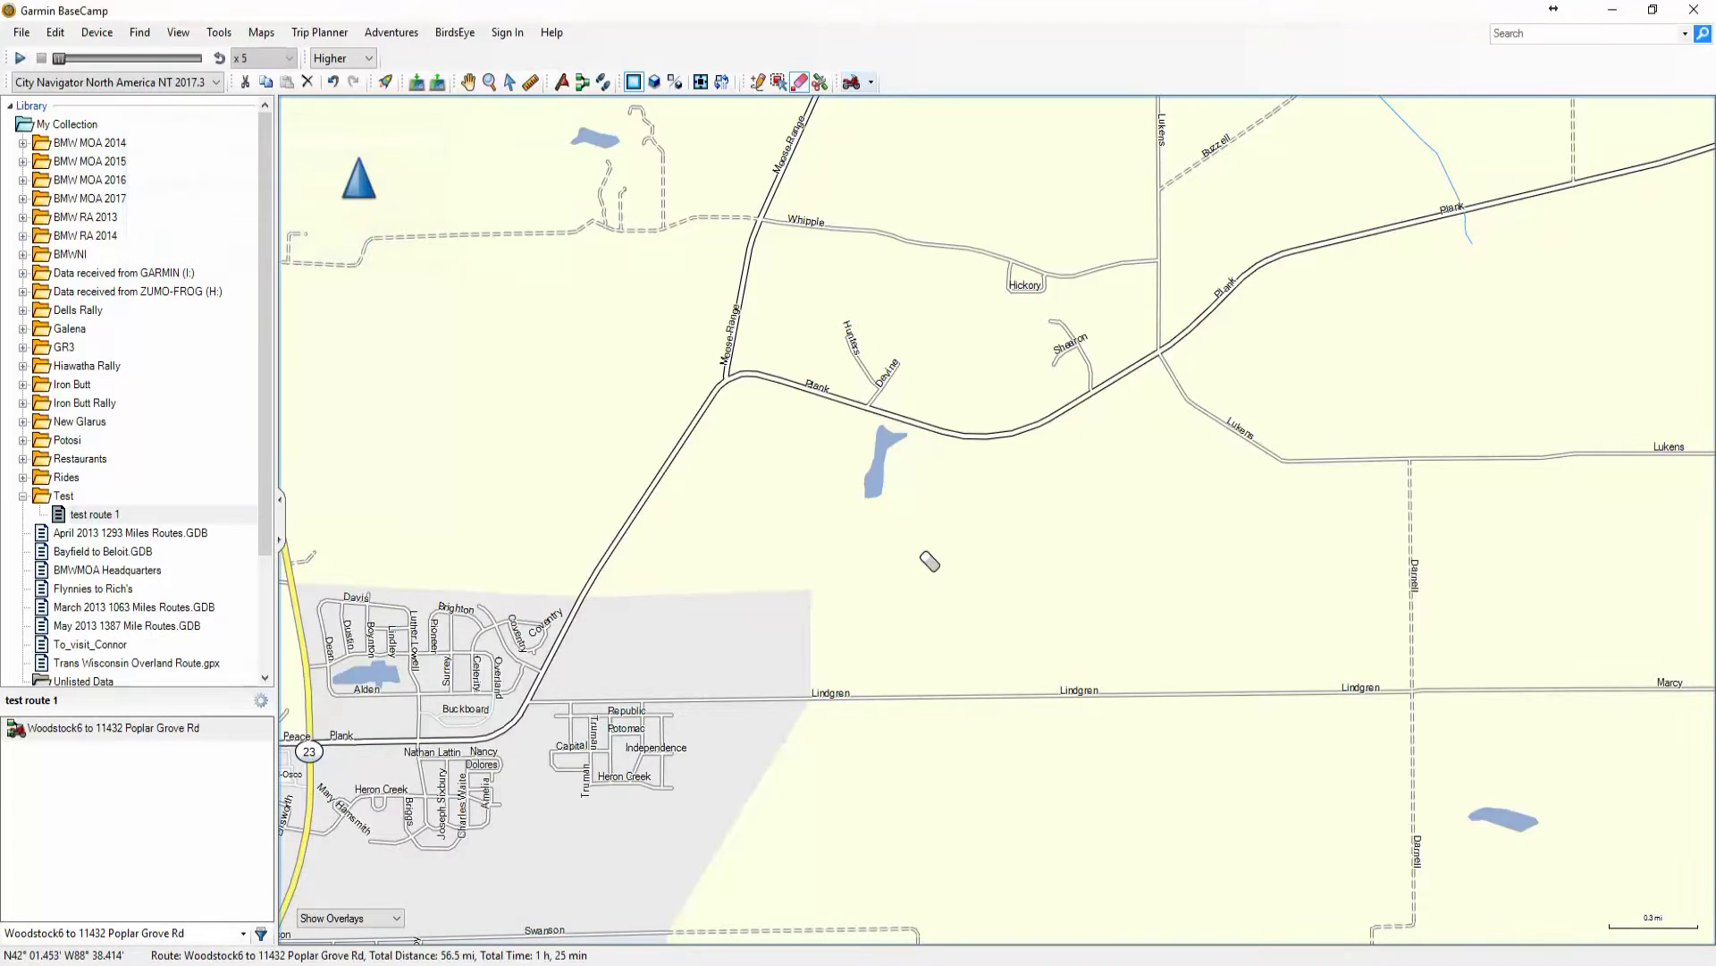
{"action": "scroll", "coordinate": [930, 561], "scroll_direction": "down", "scroll_amount": 3}
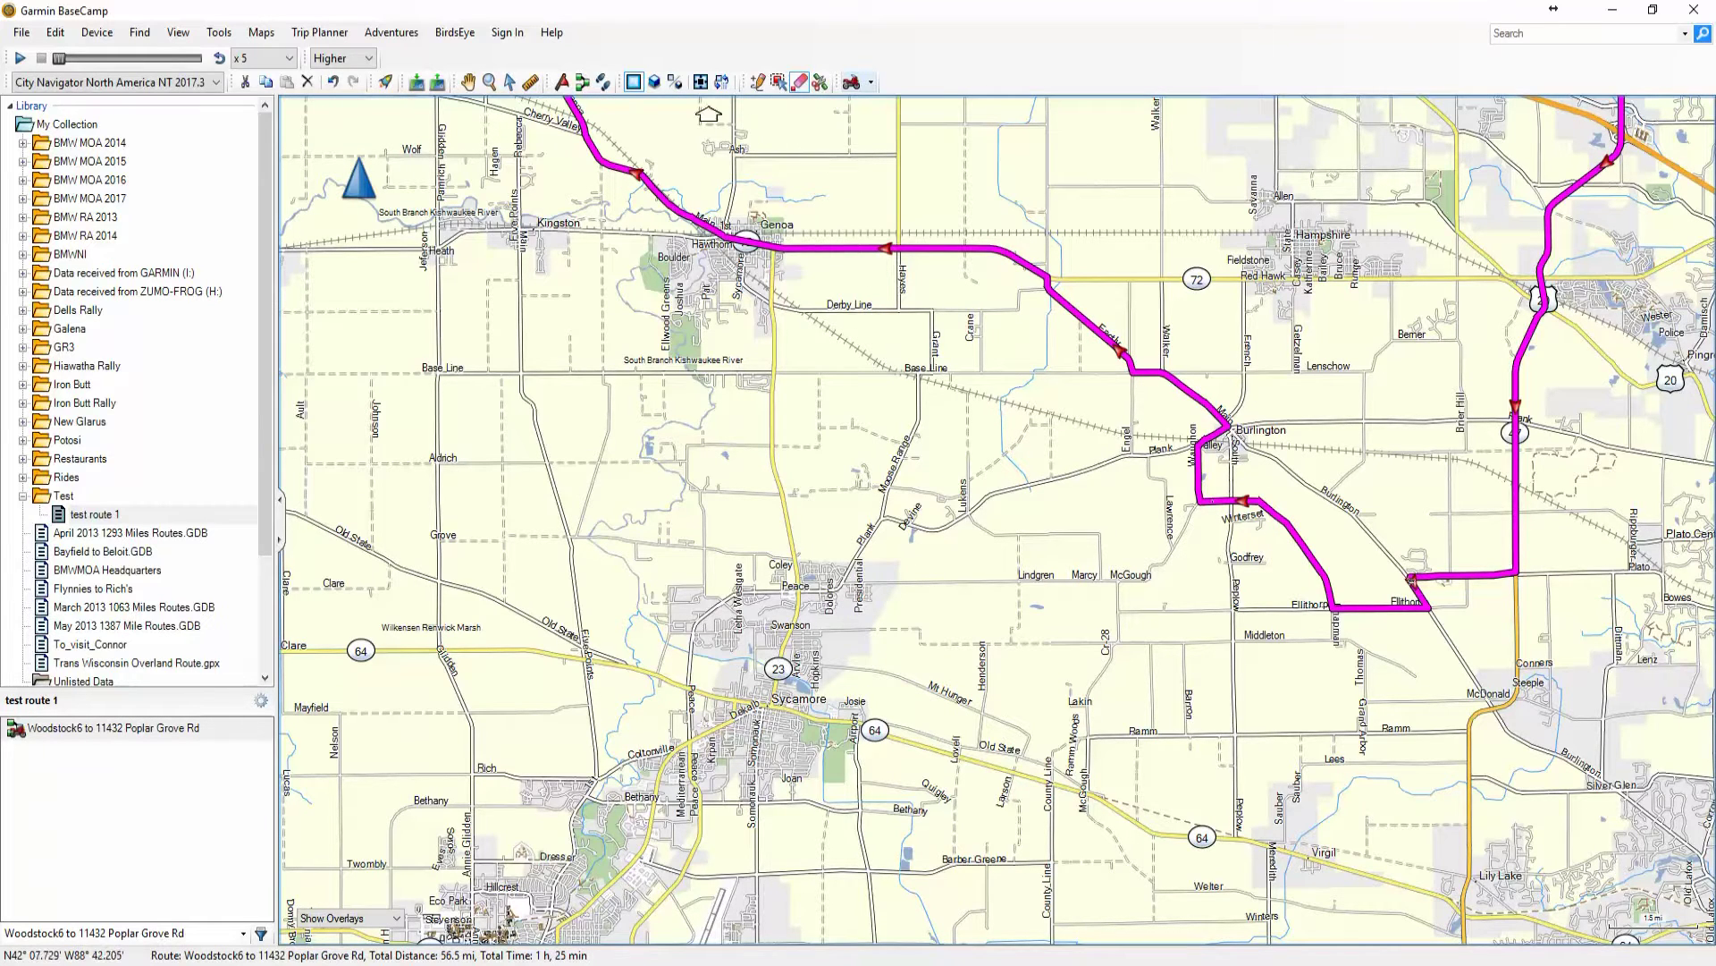
{"action": "left_click", "coordinate": [468, 81]}
{"action": "left_click_drag", "start_coordinate": [743, 147], "coordinate": [666, 291]}
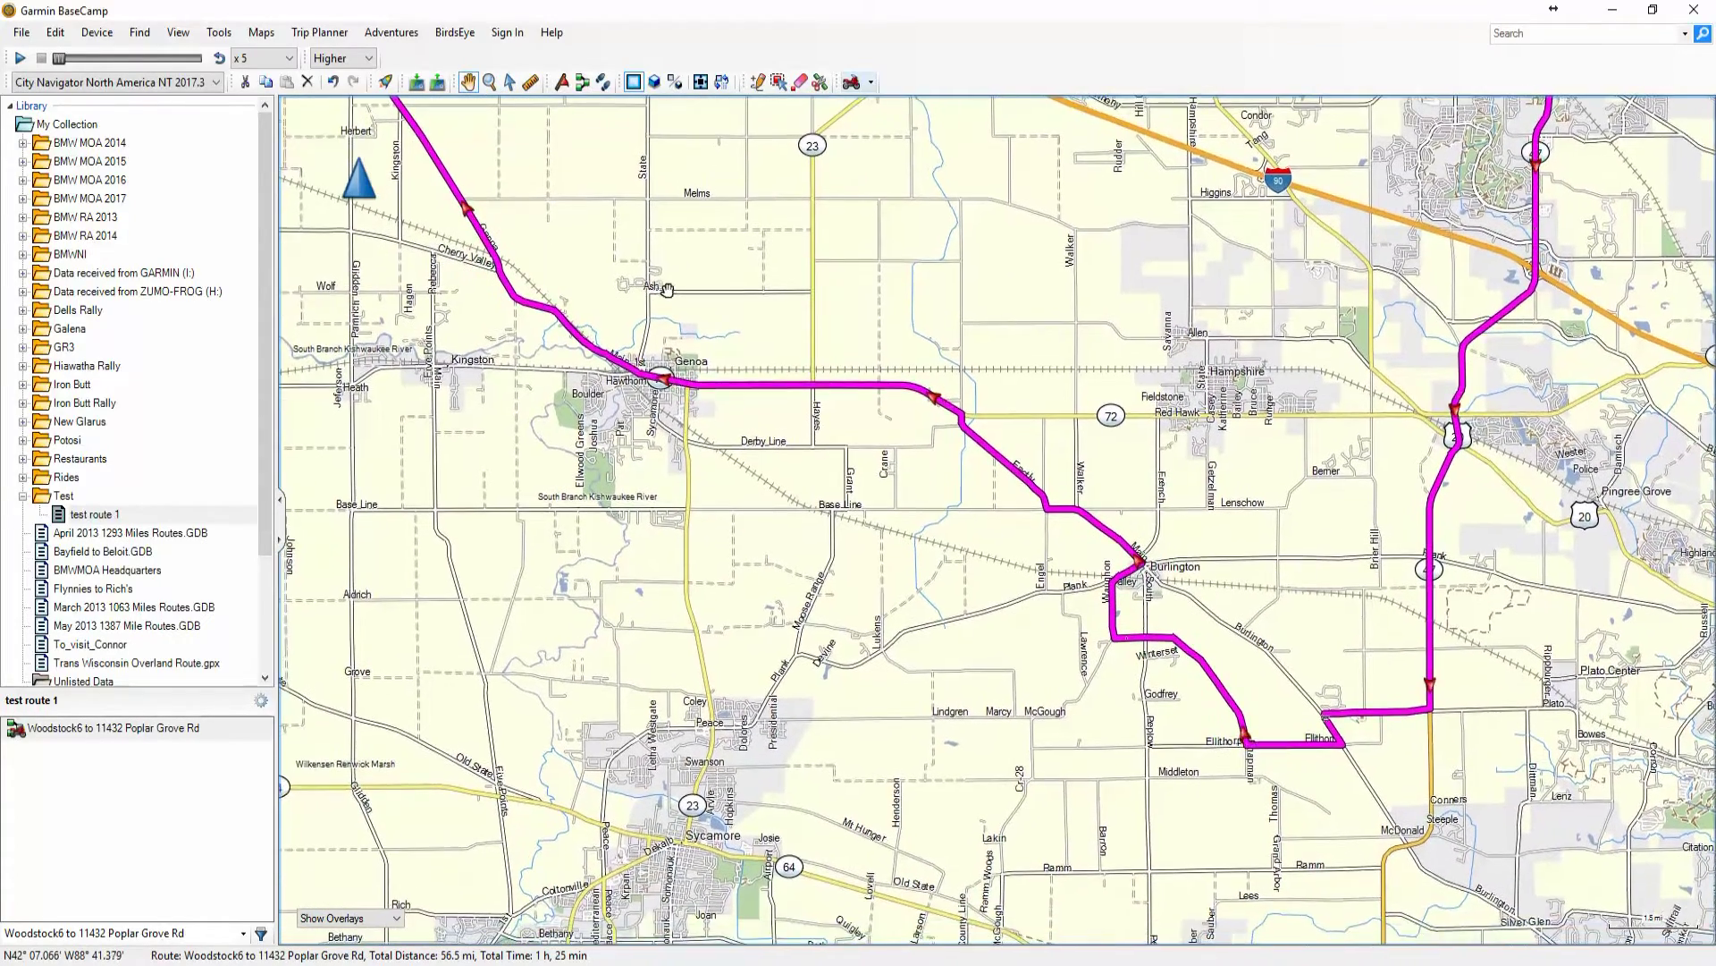
{"action": "left_click", "coordinate": [759, 81]}
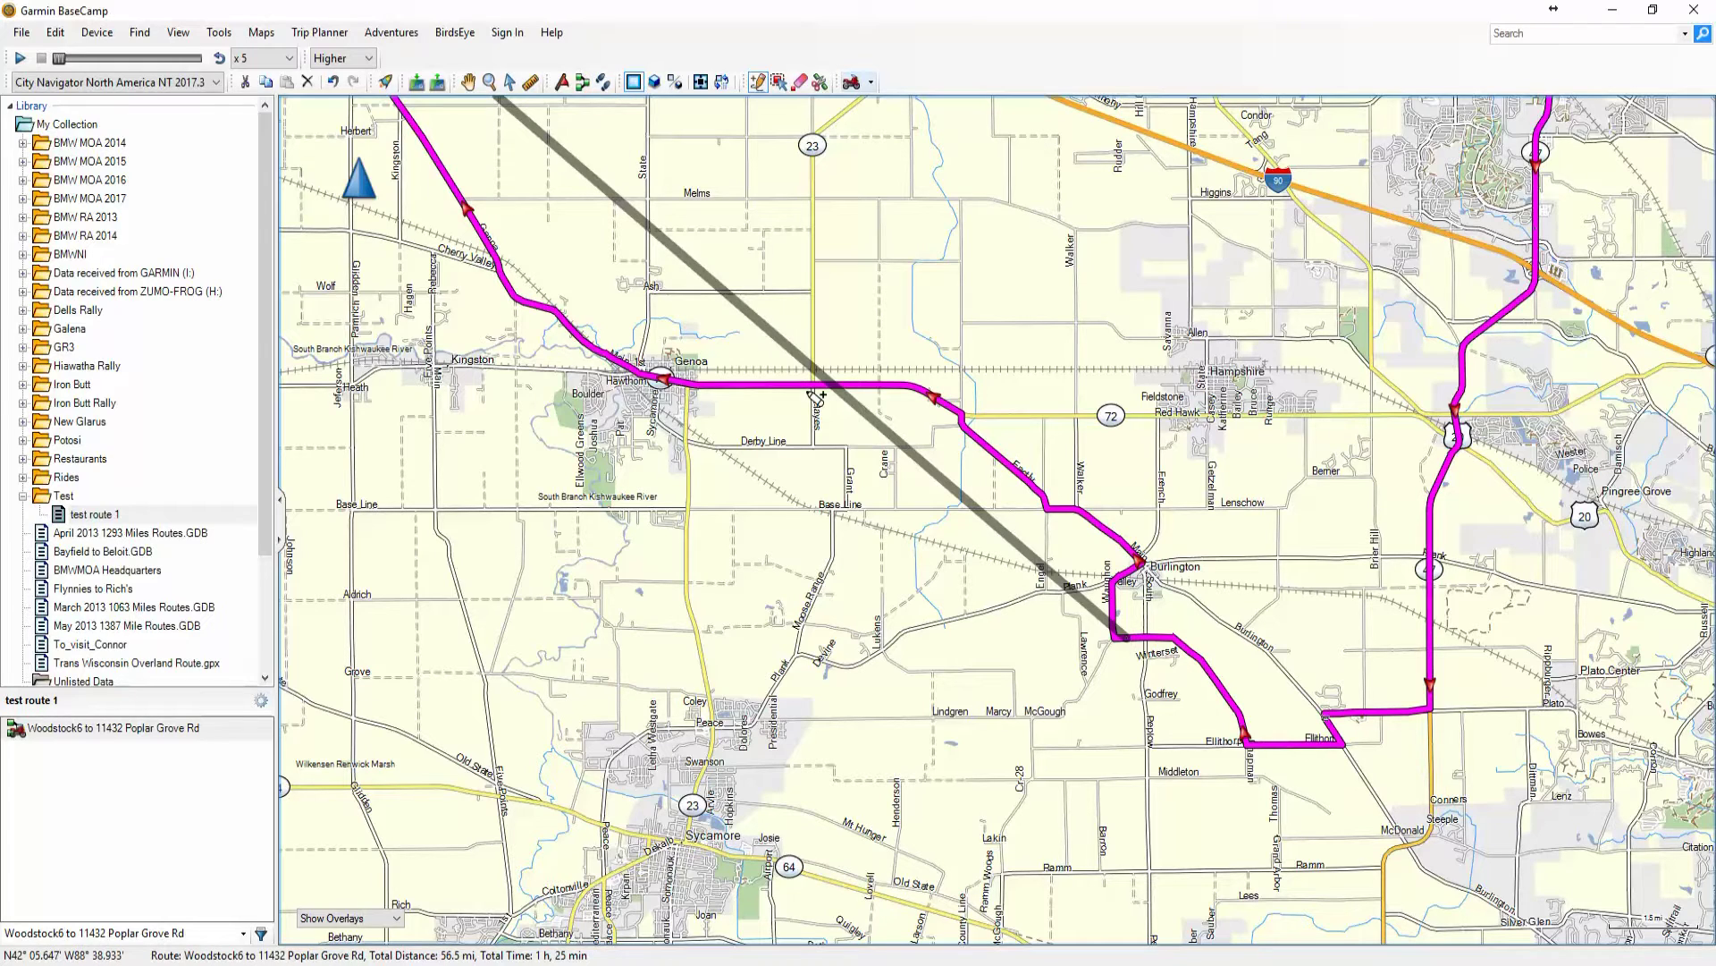
Reshape the leg toward Burlington through a via point on I-90 near Fruit Farm Rd (60.4 mi)
{"action": "scroll", "coordinate": [816, 395], "scroll_direction": "down", "scroll_amount": 1}
{"action": "key", "text": "Left"}
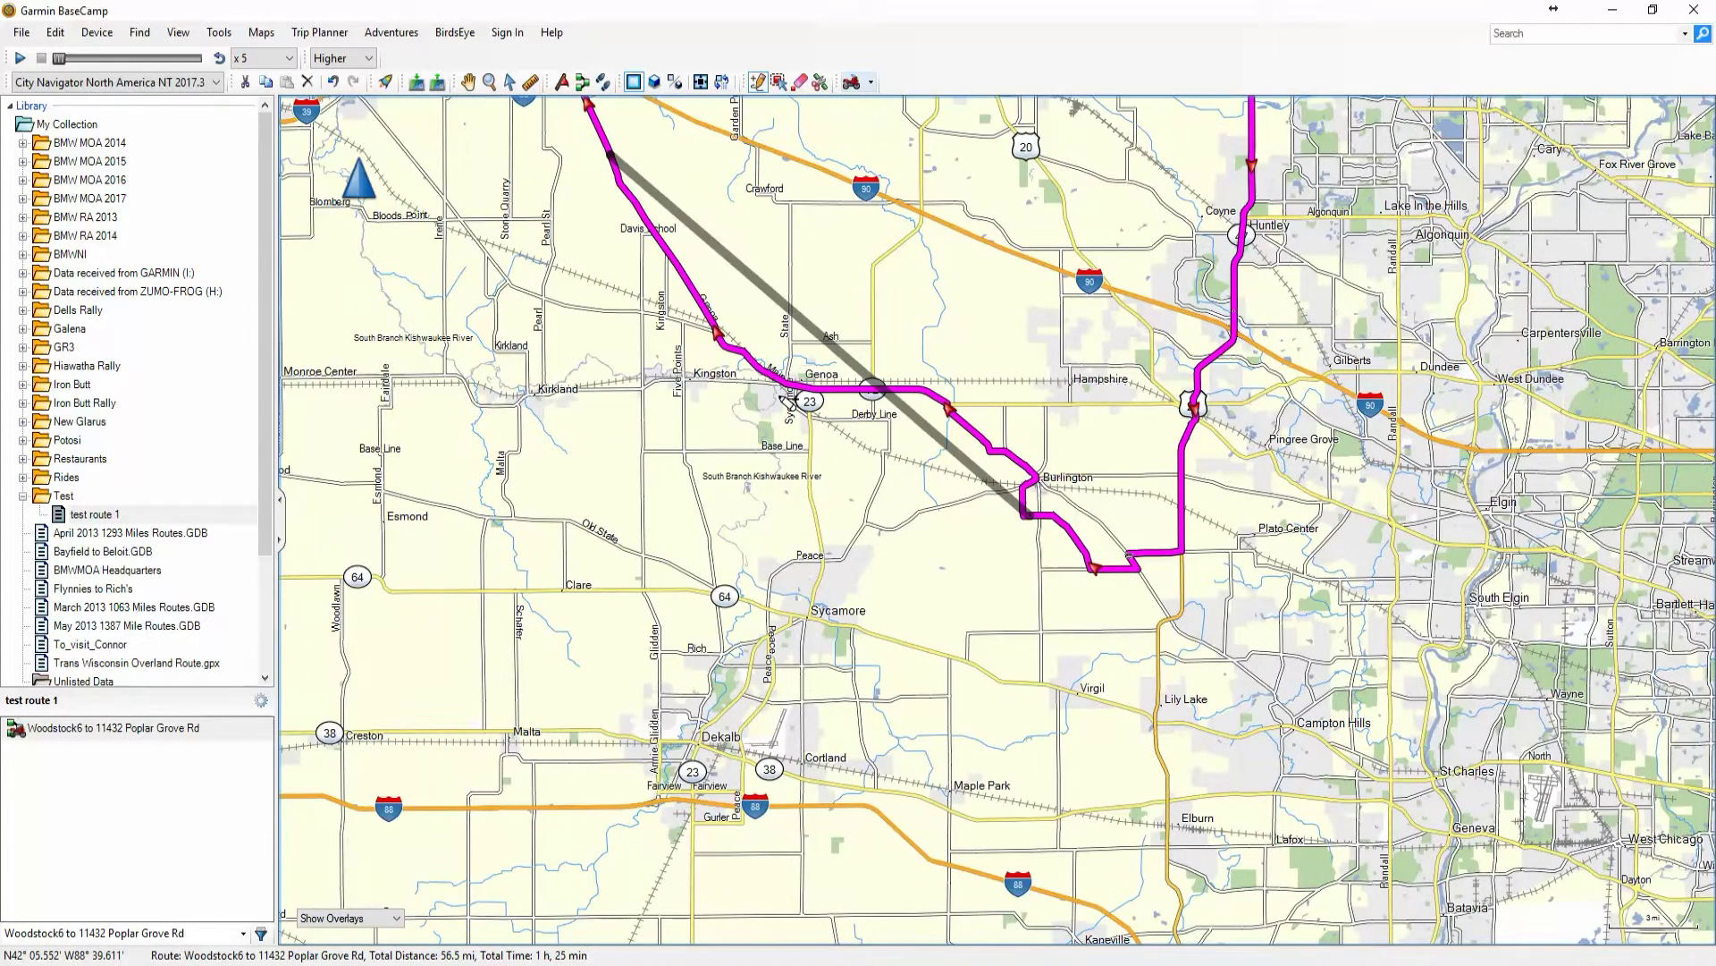
{"action": "key", "text": "Up"}
{"action": "key", "text": "Up"}
{"action": "key", "text": "Up"}
{"action": "key", "text": "Up"}
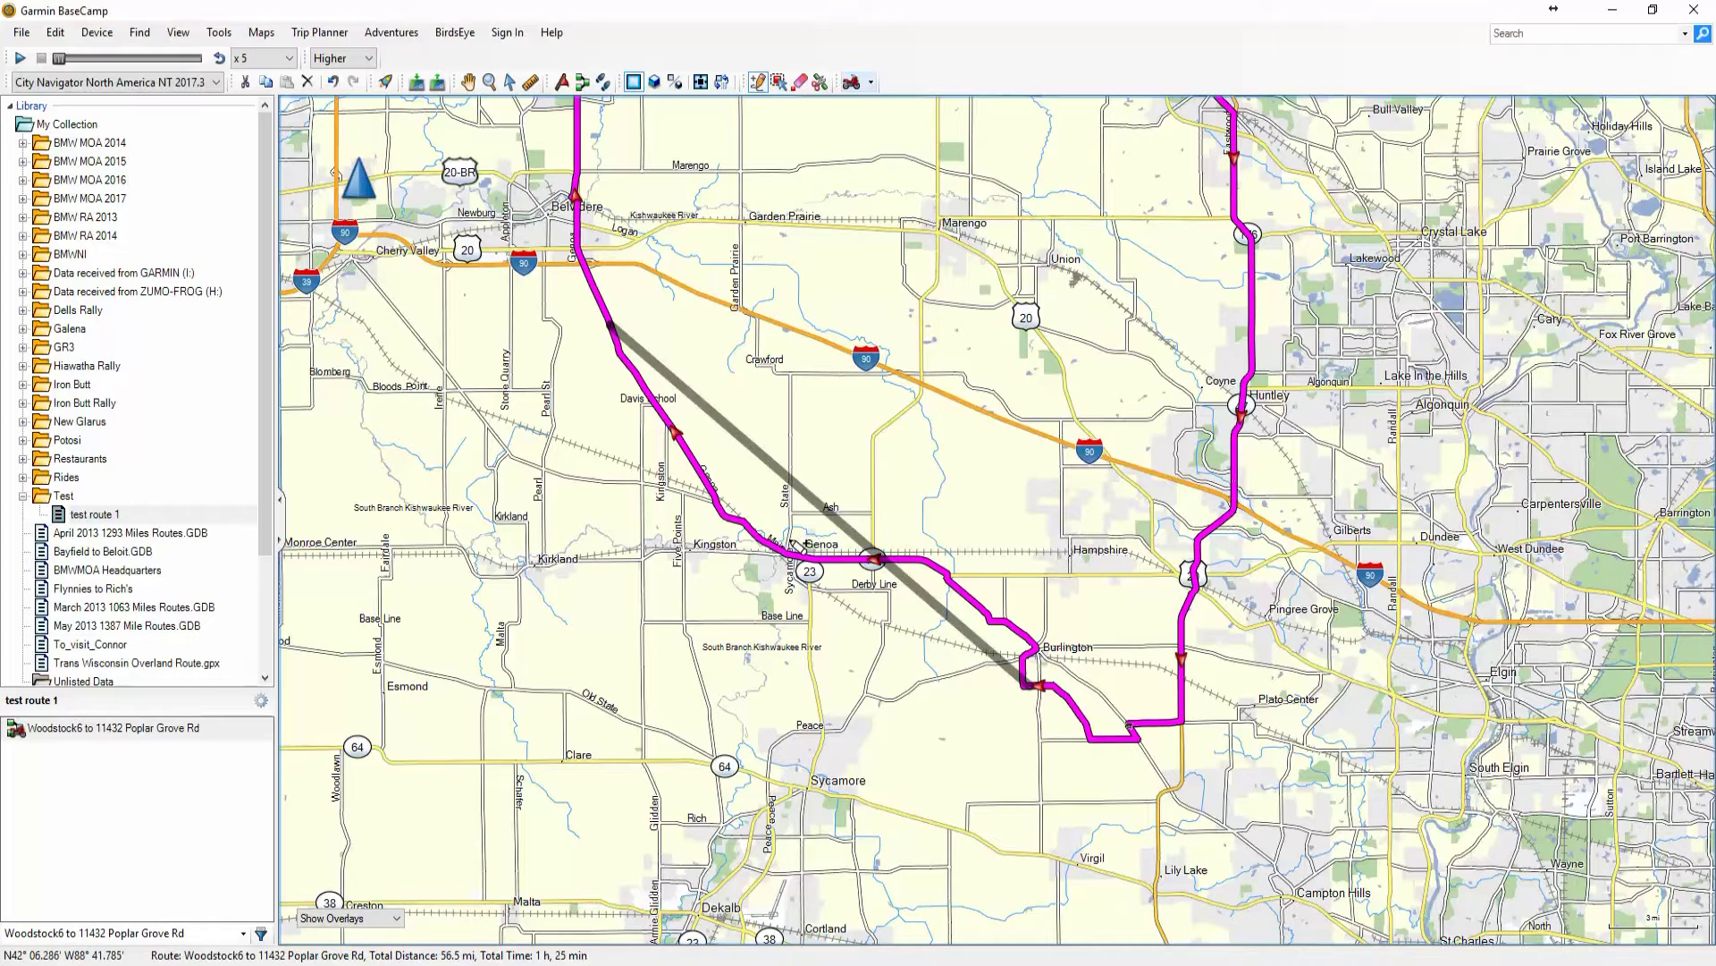
{"action": "left_click_drag", "start_coordinate": [800, 548], "coordinate": [755, 487]}
{"action": "scroll", "coordinate": [903, 724], "scroll_direction": "up", "scroll_amount": 2}
{"action": "scroll", "coordinate": [881, 572], "scroll_direction": "up", "scroll_amount": 4}
{"action": "scroll", "coordinate": [804, 568], "scroll_direction": "down", "scroll_amount": 3}
{"action": "scroll", "coordinate": [805, 567], "scroll_direction": "down", "scroll_amount": 2}
{"action": "scroll", "coordinate": [800, 563], "scroll_direction": "down", "scroll_amount": 1}
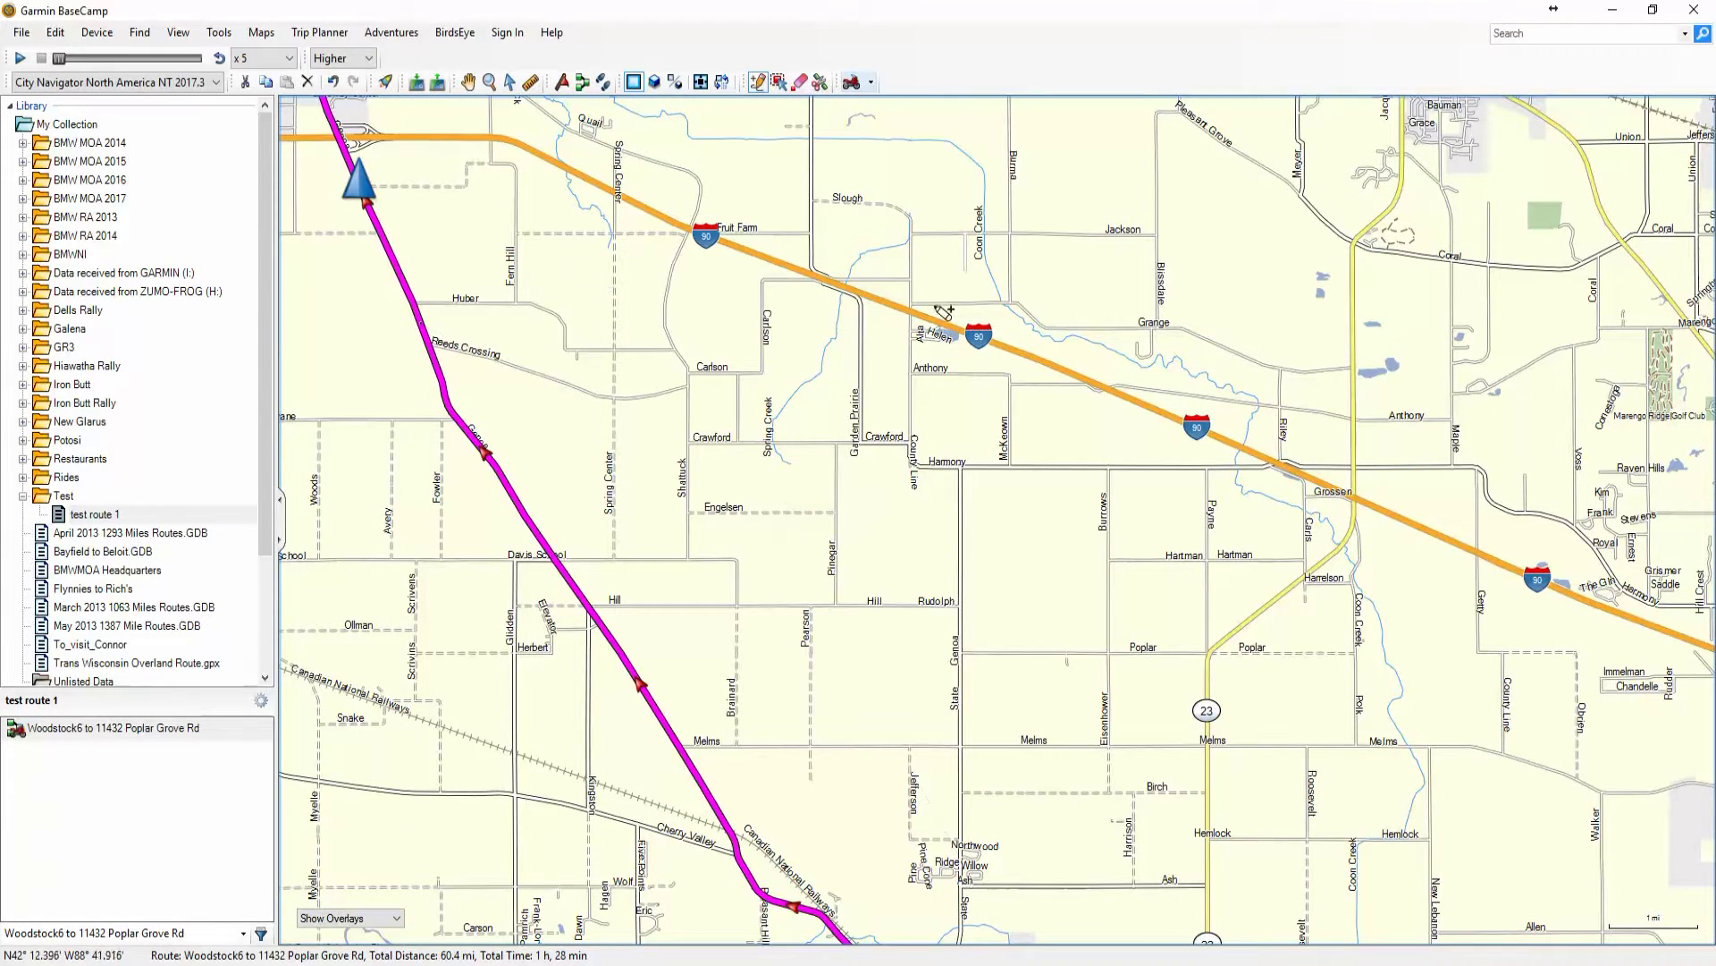
{"action": "key", "text": "Up"}
{"action": "key", "text": "Up"}
{"action": "key", "text": "Up"}
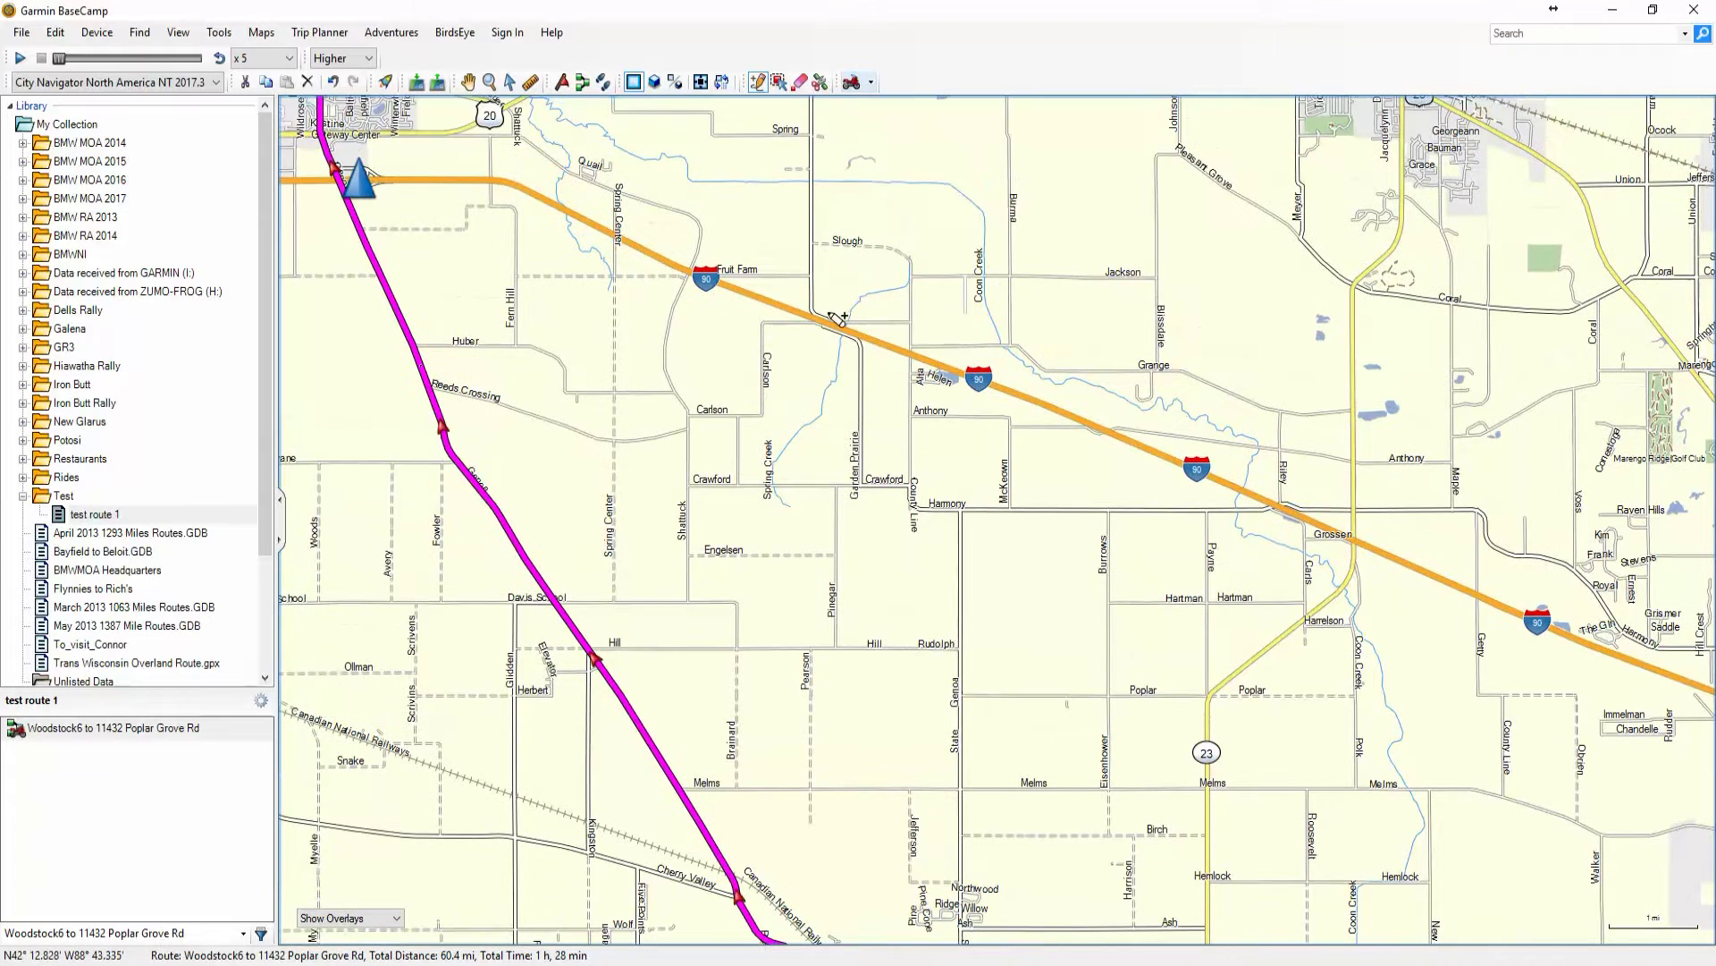
{"action": "scroll", "coordinate": [794, 402], "scroll_direction": "up", "scroll_amount": 1}
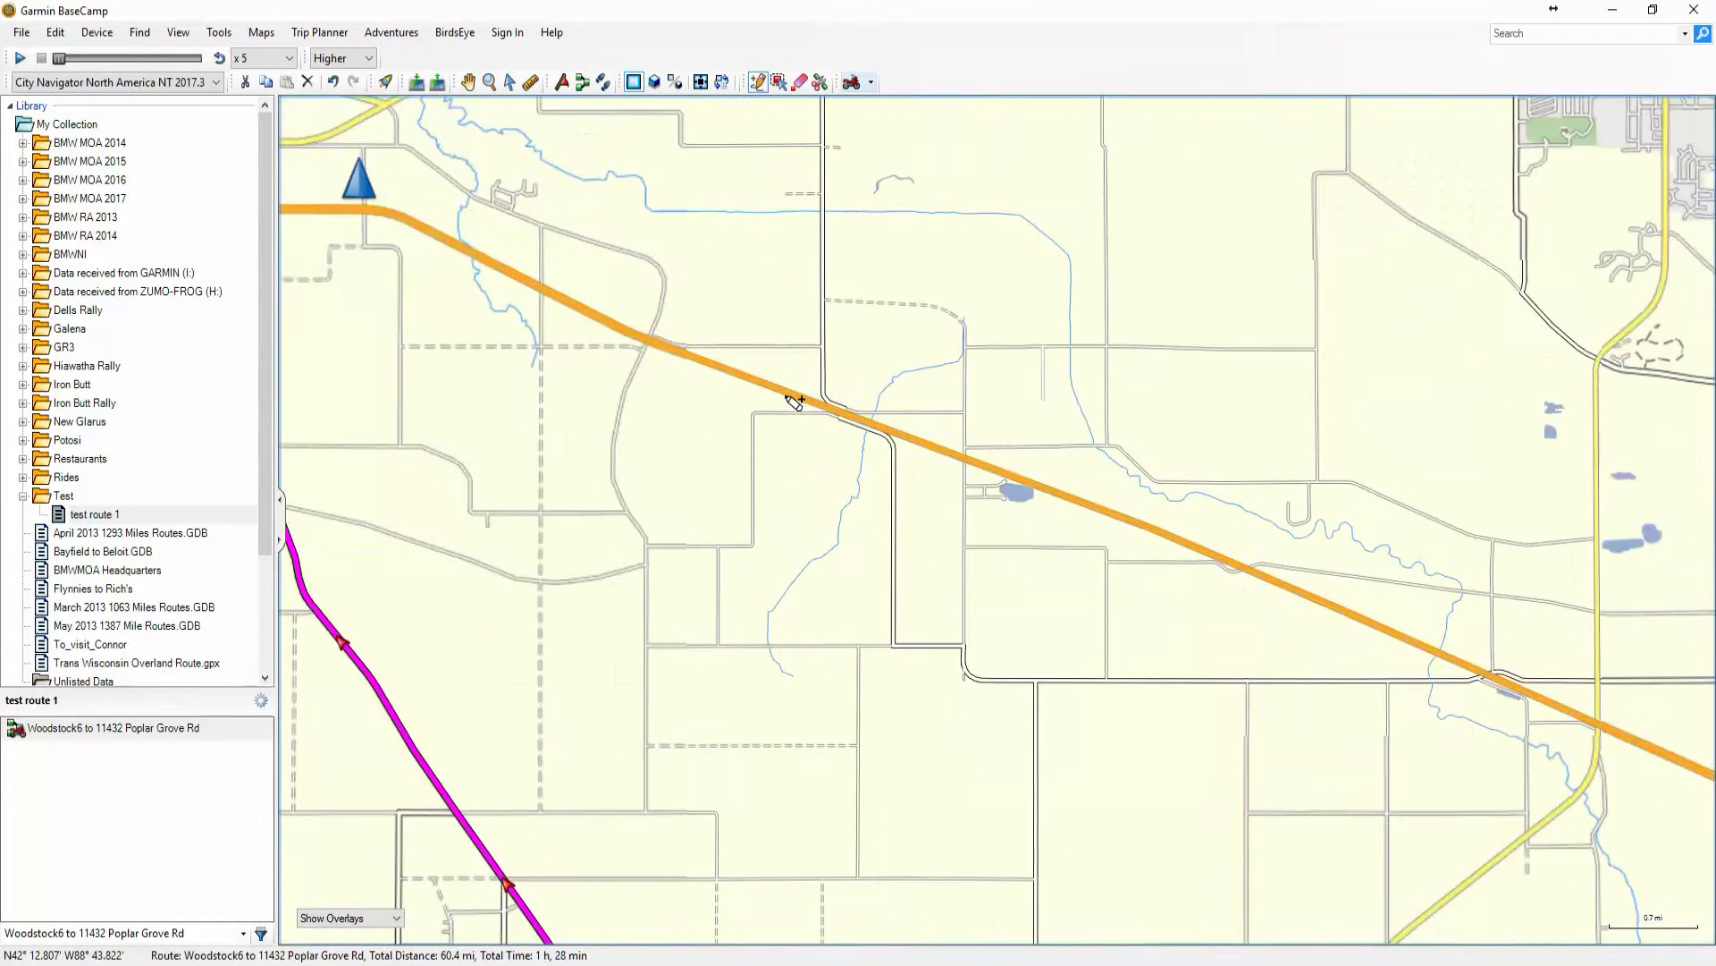
{"action": "scroll", "coordinate": [794, 402], "scroll_direction": "down", "scroll_amount": 1}
Drag a route point toward I-90 while zooming the map out
{"action": "left_click_drag", "start_coordinate": [424, 454], "coordinate": [715, 322]}
{"action": "scroll", "coordinate": [666, 348], "scroll_direction": "up", "scroll_amount": 3}
{"action": "scroll", "coordinate": [638, 342], "scroll_direction": "up", "scroll_amount": 1}
{"action": "scroll", "coordinate": [641, 334], "scroll_direction": "up", "scroll_amount": 1}
{"action": "scroll", "coordinate": [640, 341], "scroll_direction": "up", "scroll_amount": 1}
{"action": "scroll", "coordinate": [720, 322], "scroll_direction": "up", "scroll_amount": 1}
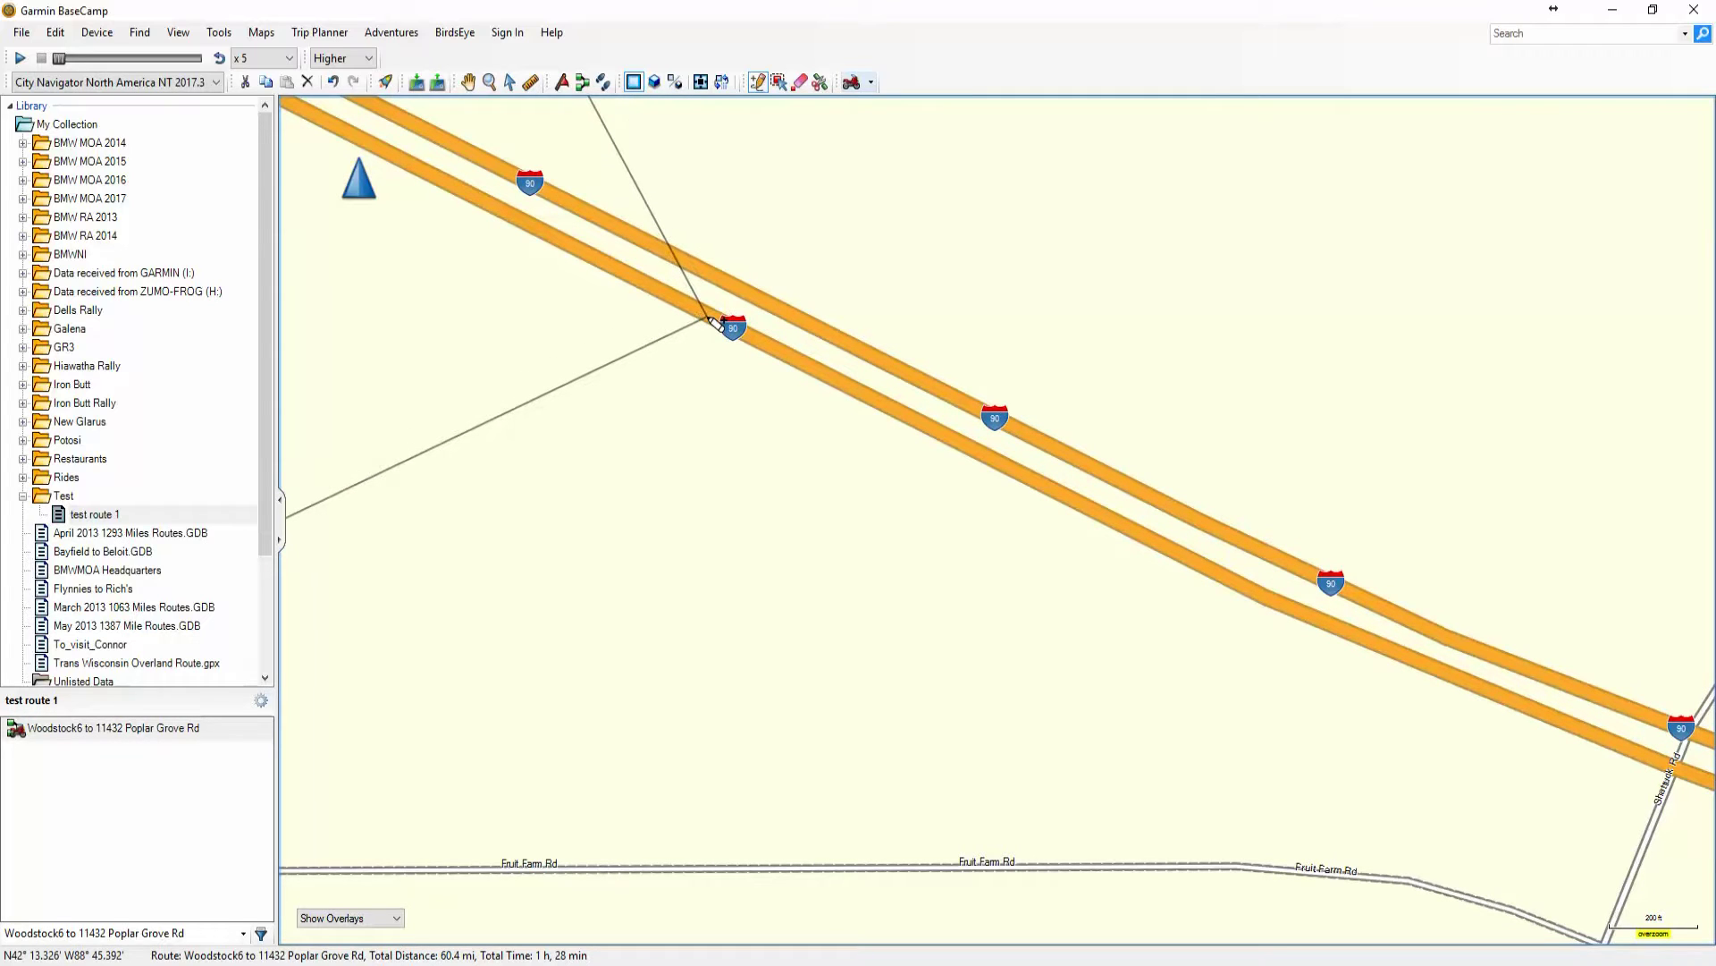
{"action": "left_click_drag", "start_coordinate": [715, 322], "coordinate": [614, 284]}
Cancel the pending route-point drag and zoom to fit the whole 60.4 mi route
{"action": "scroll", "coordinate": [721, 326], "scroll_direction": "down", "scroll_amount": 4}
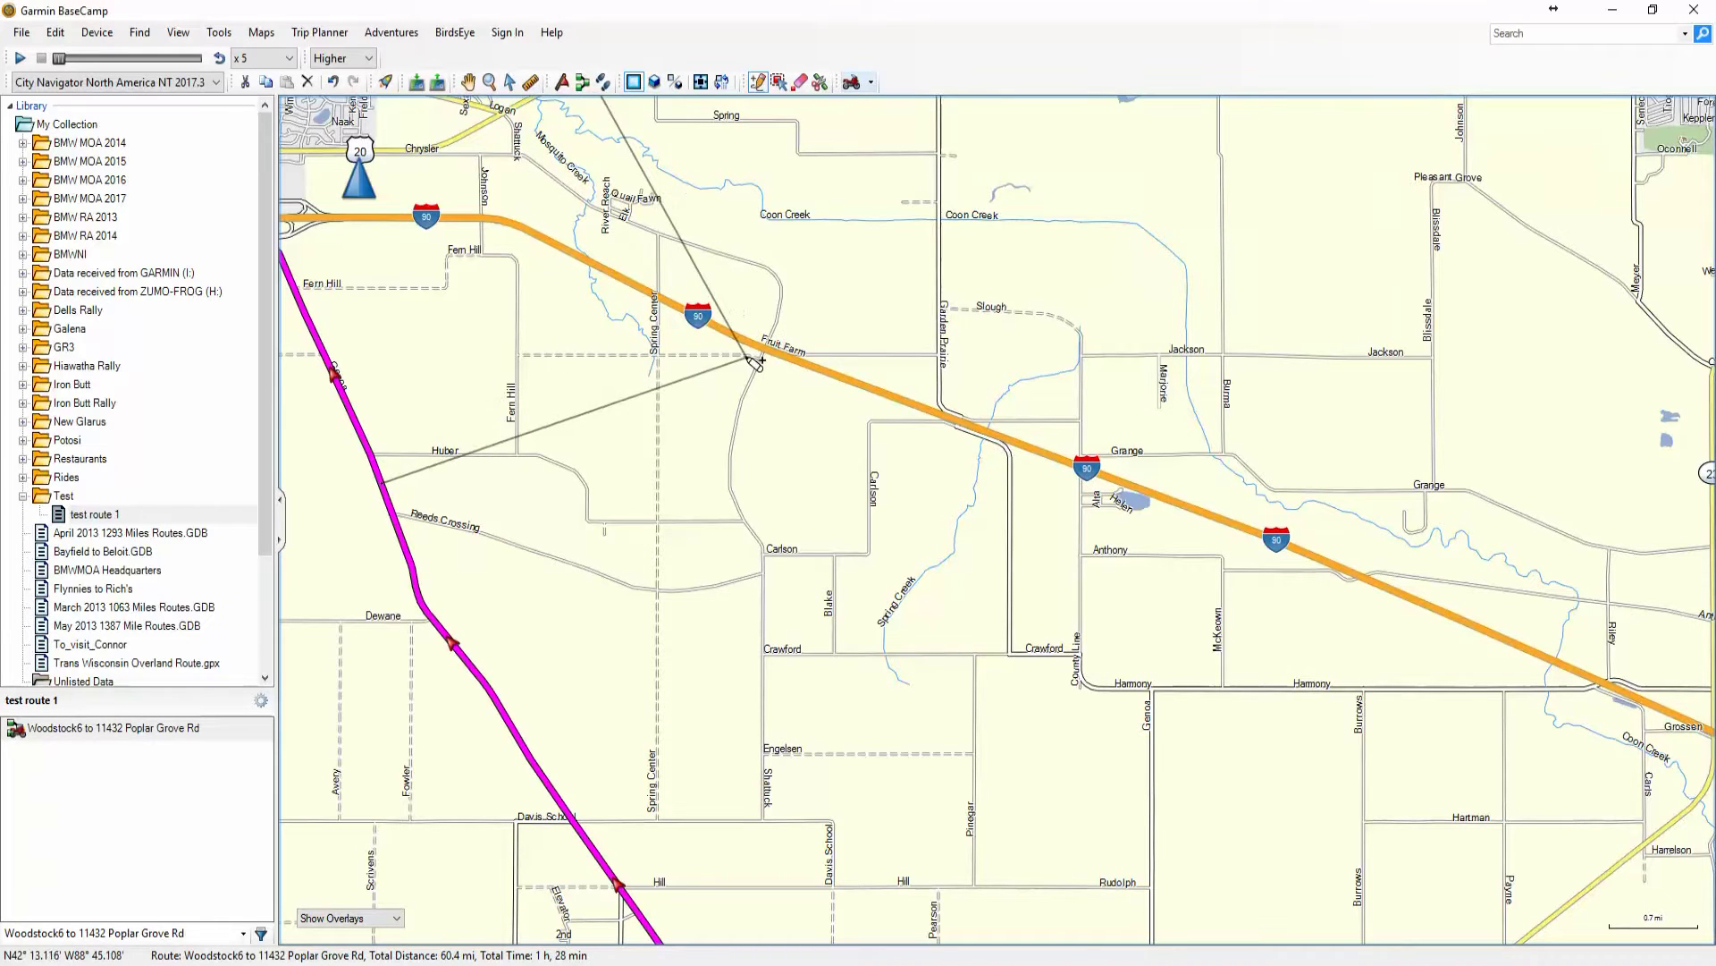
{"action": "scroll", "coordinate": [753, 355], "scroll_direction": "up", "scroll_amount": 2}
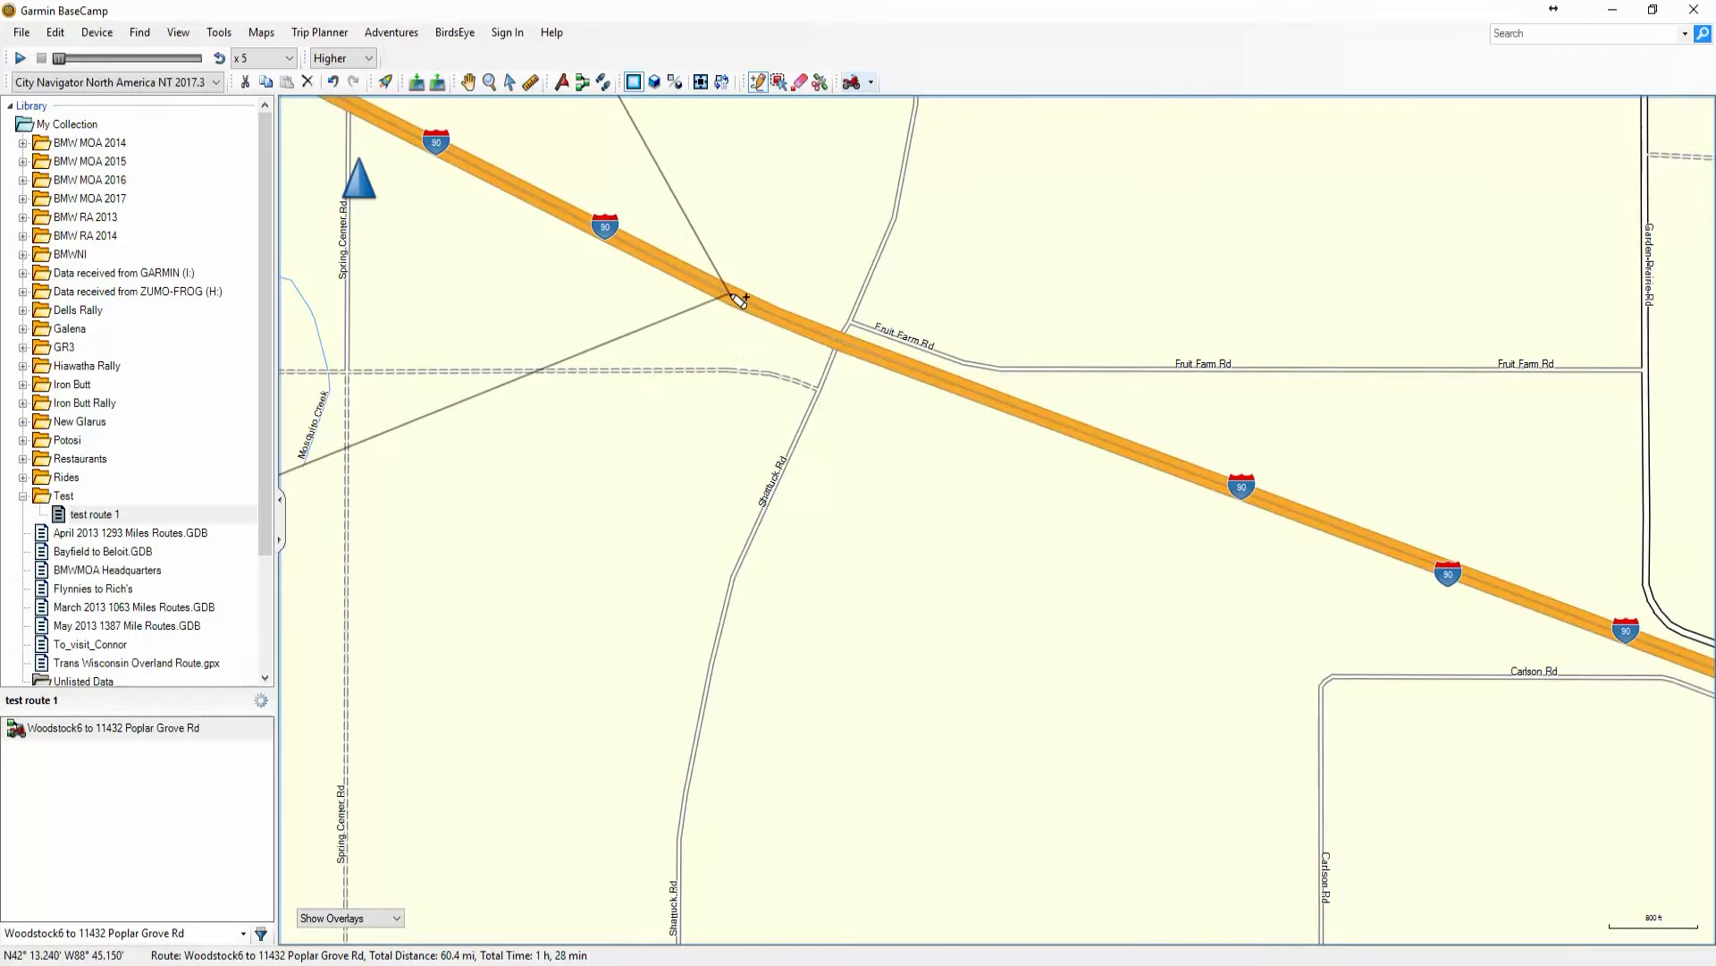
{"action": "scroll", "coordinate": [737, 306], "scroll_direction": "down", "scroll_amount": 4}
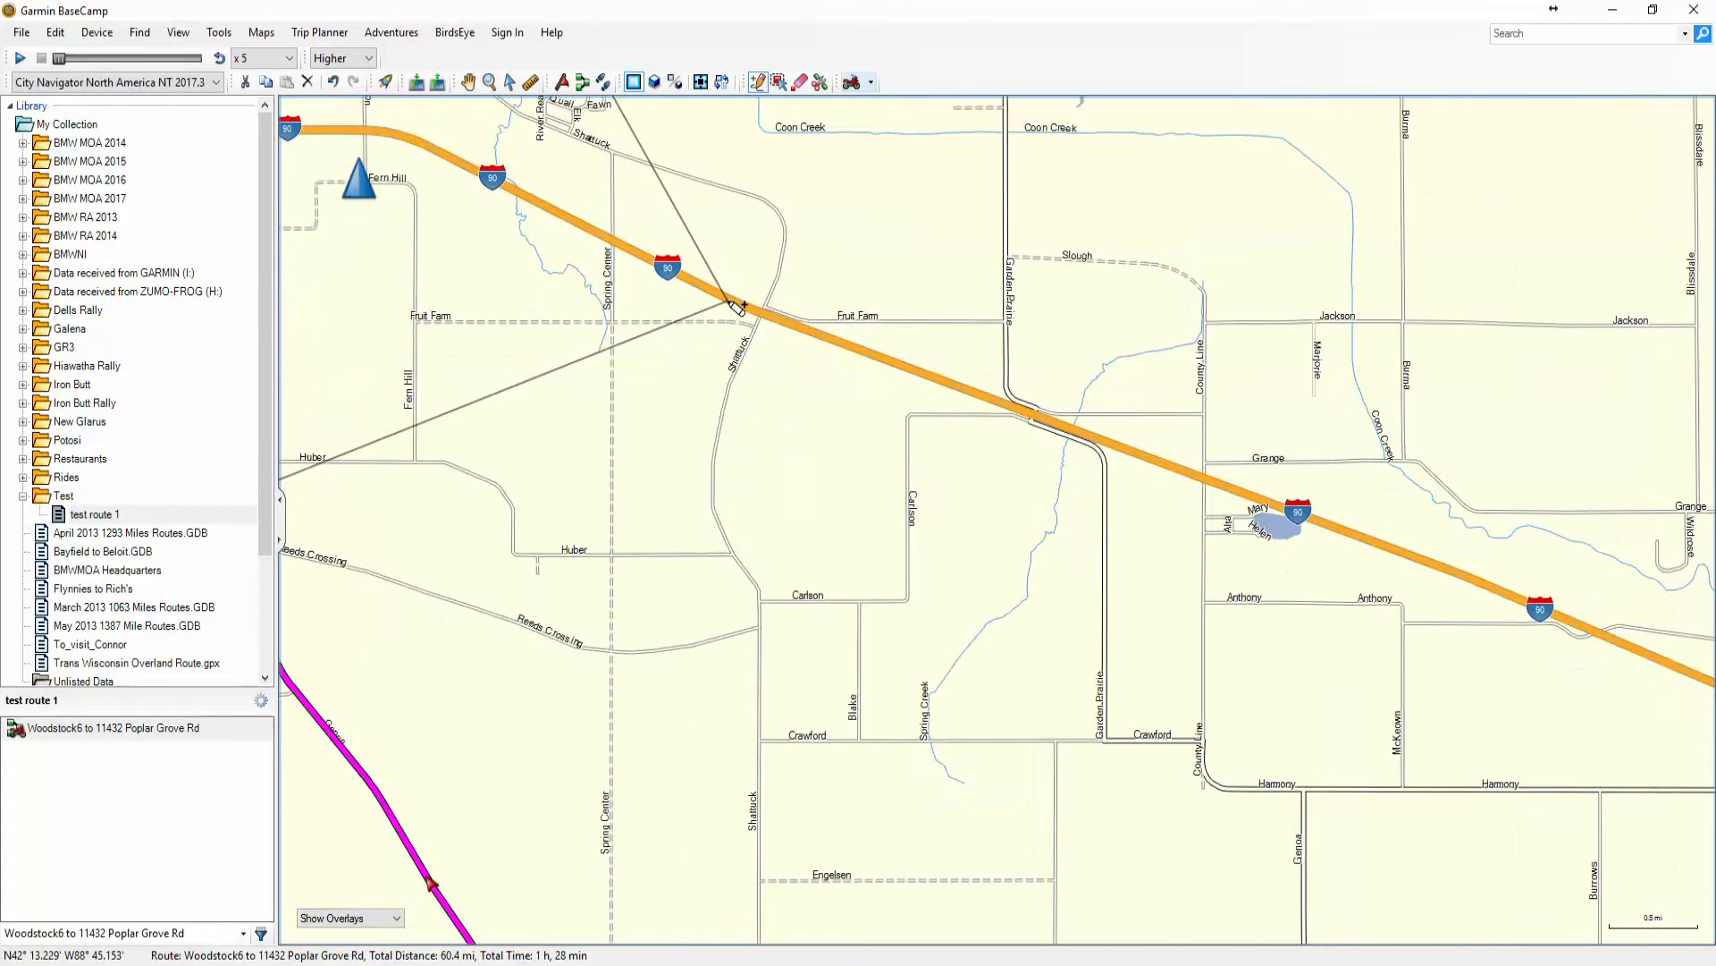
{"action": "key", "text": "Escape"}
{"action": "scroll", "coordinate": [612, 372], "scroll_direction": "down", "scroll_amount": 2}
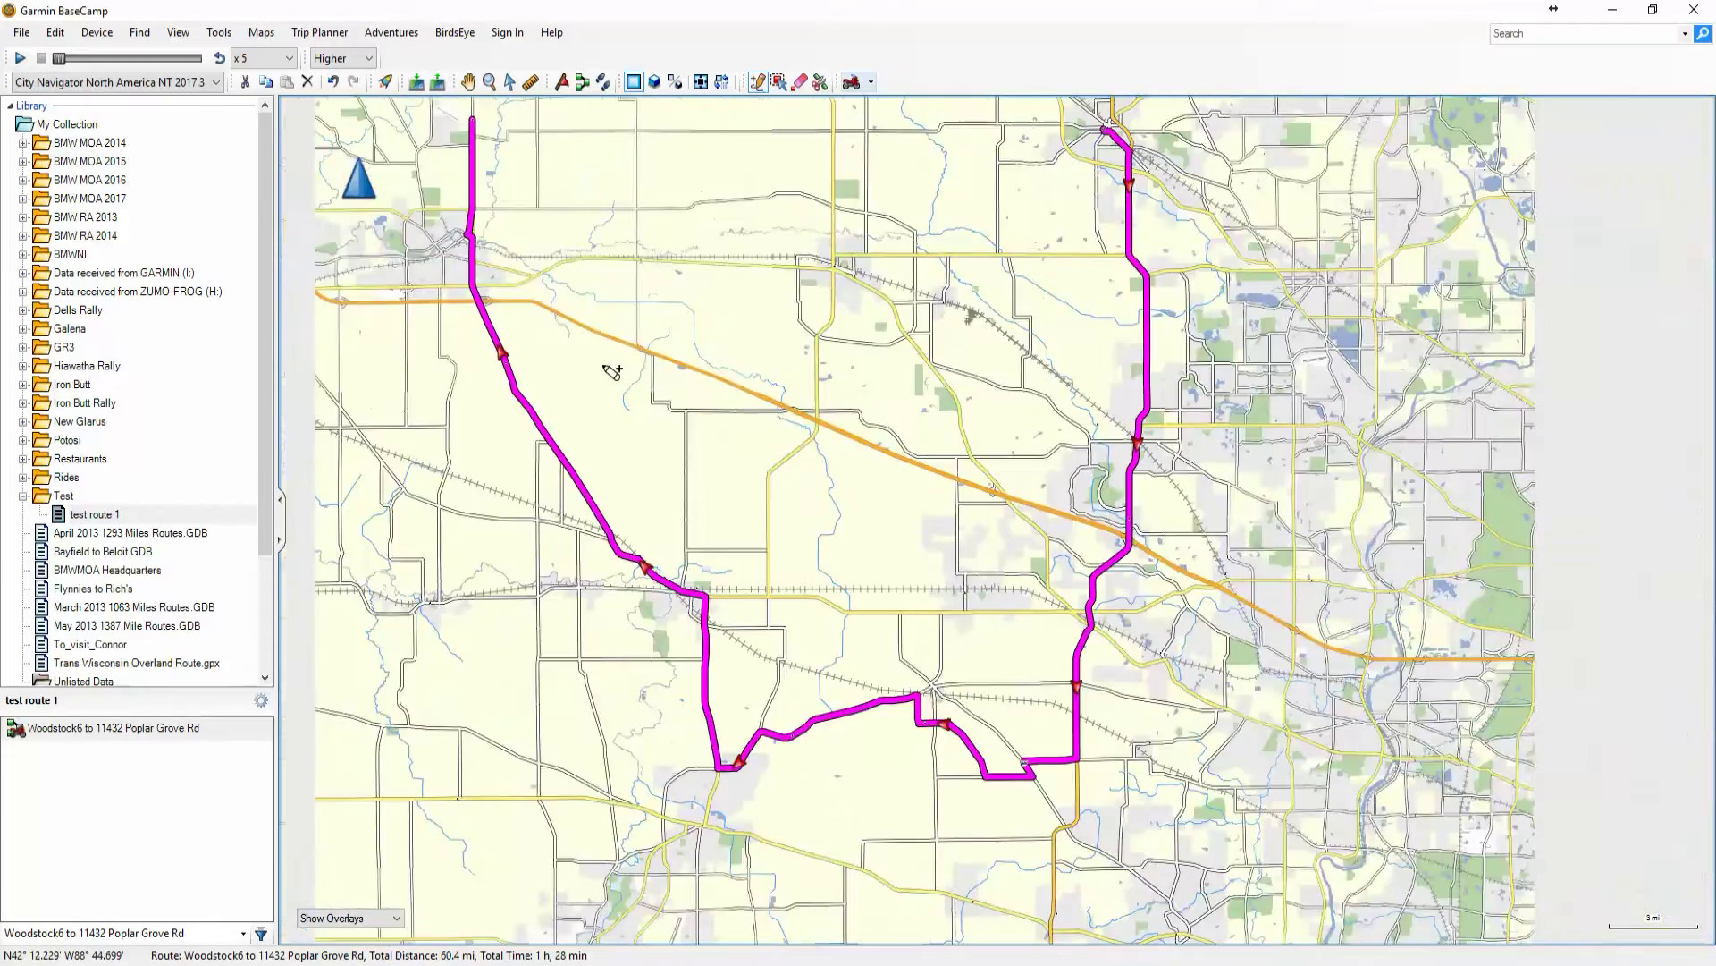
{"action": "scroll", "coordinate": [613, 372], "scroll_direction": "up", "scroll_amount": 1}
{"action": "scroll", "coordinate": [612, 372], "scroll_direction": "down", "scroll_amount": 1}
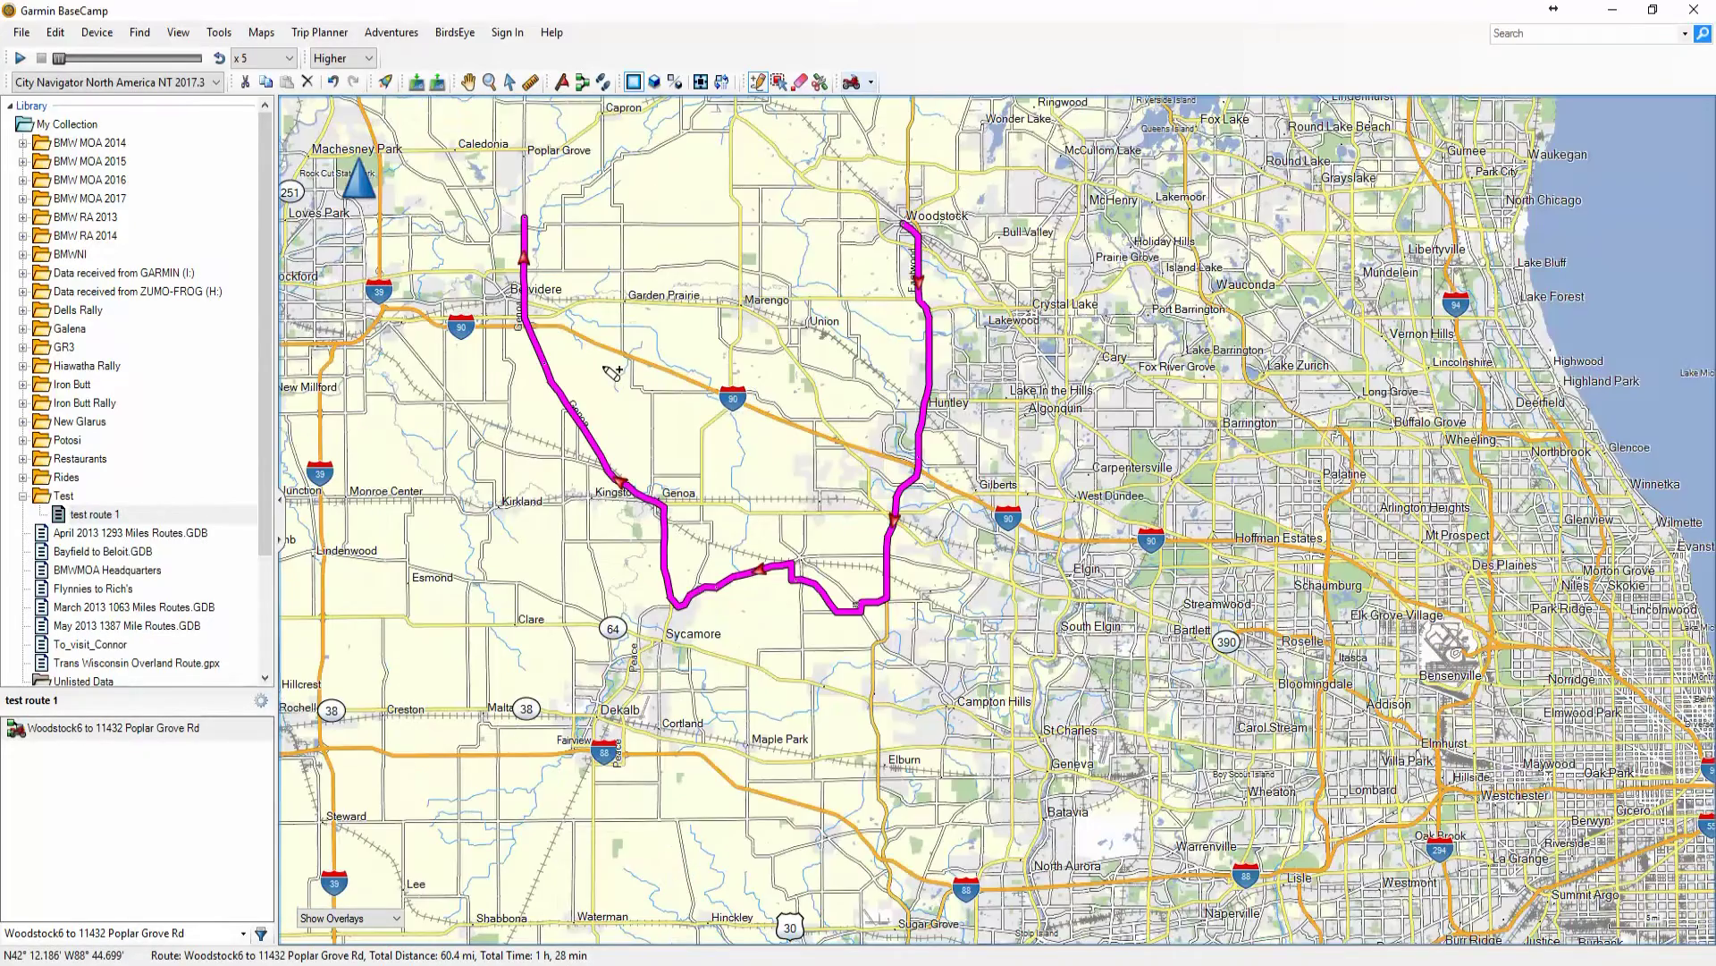
With Move Point, drag the route's northern end onto Route 76, making it 61.5 mi
{"action": "left_click", "coordinate": [782, 84]}
{"action": "scroll", "coordinate": [487, 207], "scroll_direction": "up", "scroll_amount": 3}
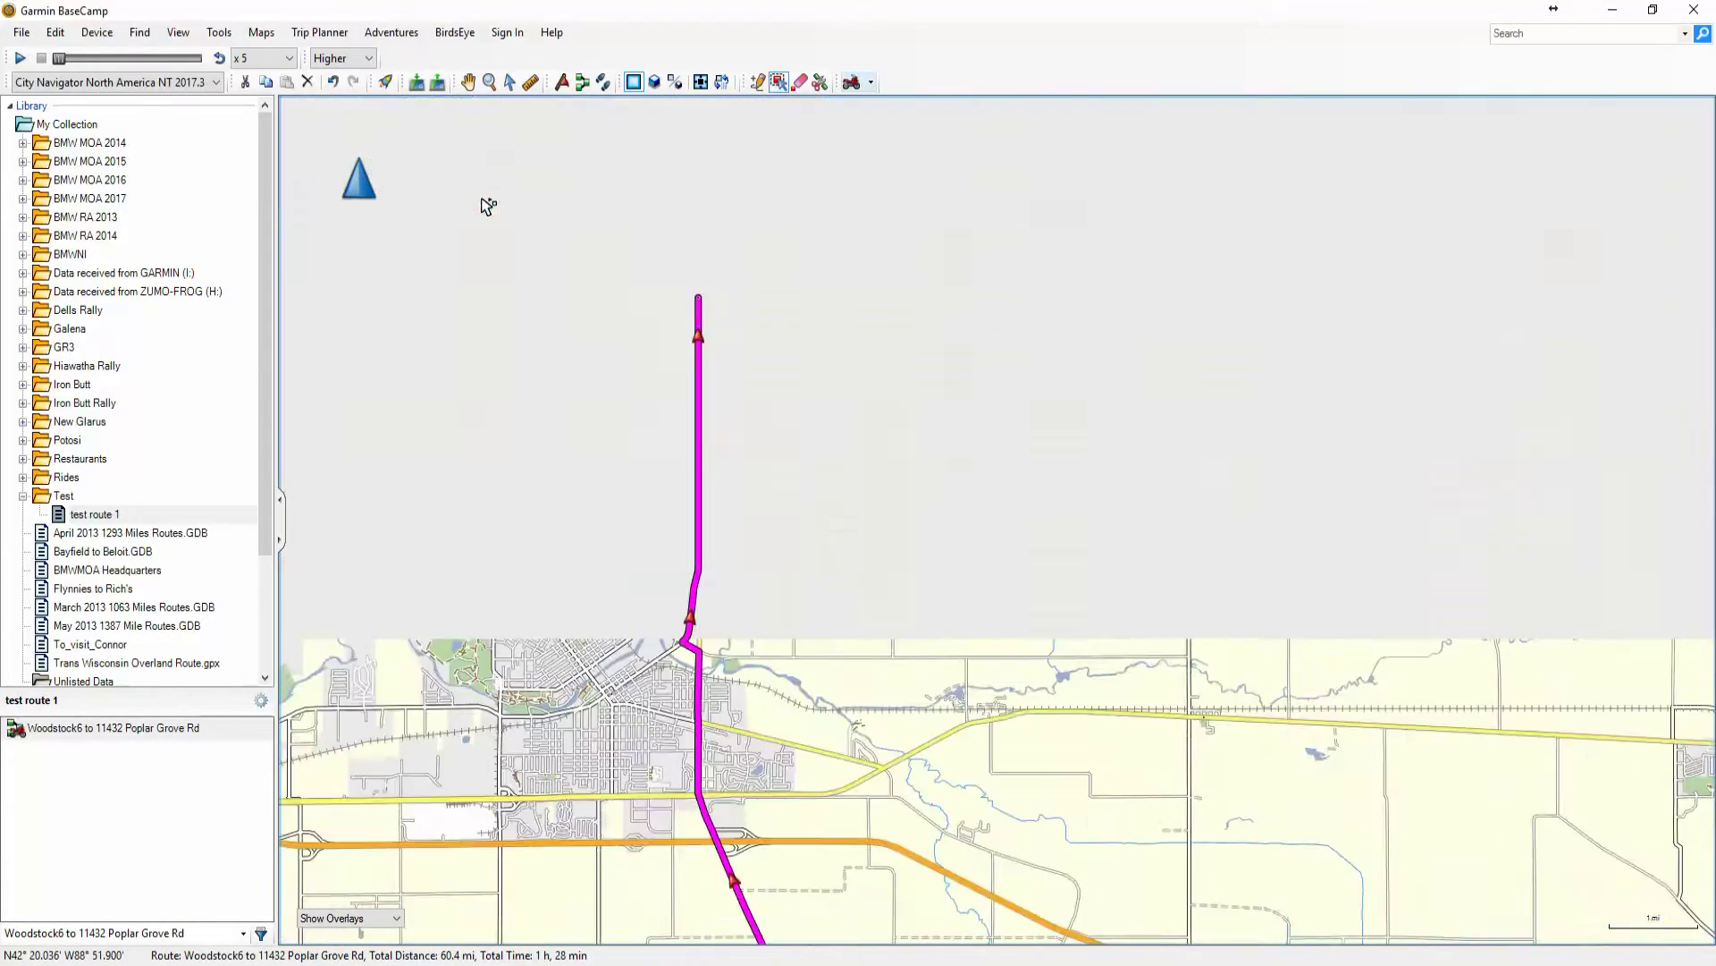
{"action": "scroll", "coordinate": [784, 337], "scroll_direction": "up", "scroll_amount": 1}
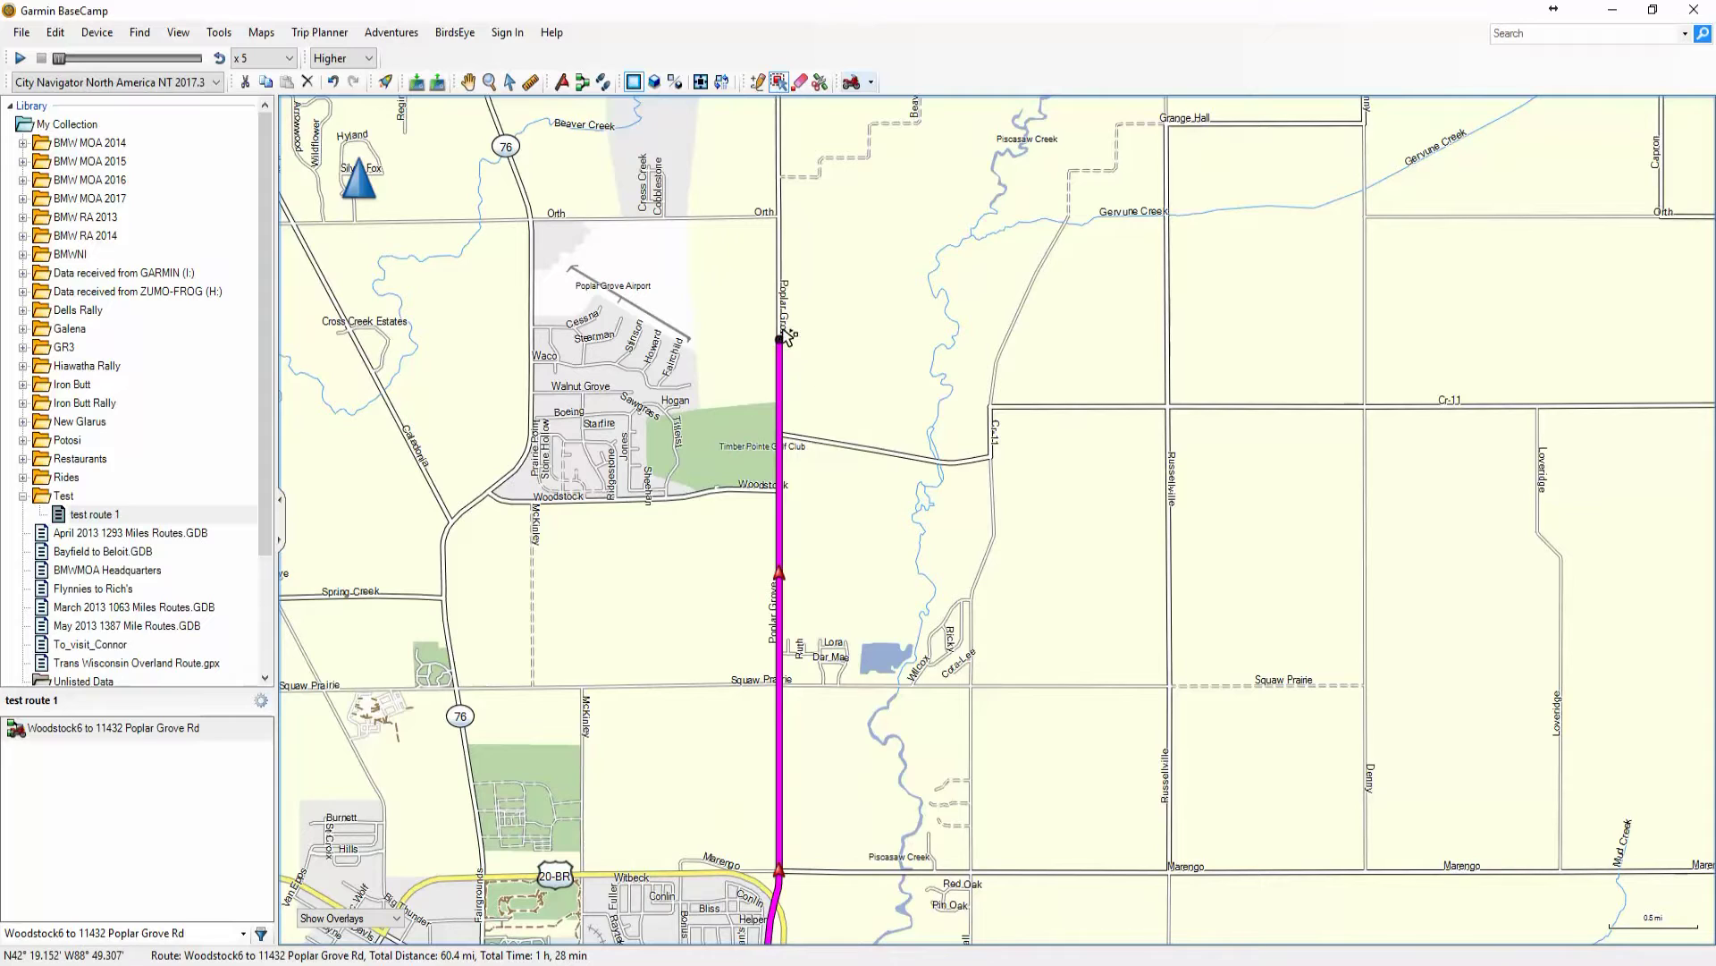
{"action": "left_click_drag", "start_coordinate": [781, 341], "coordinate": [385, 395]}
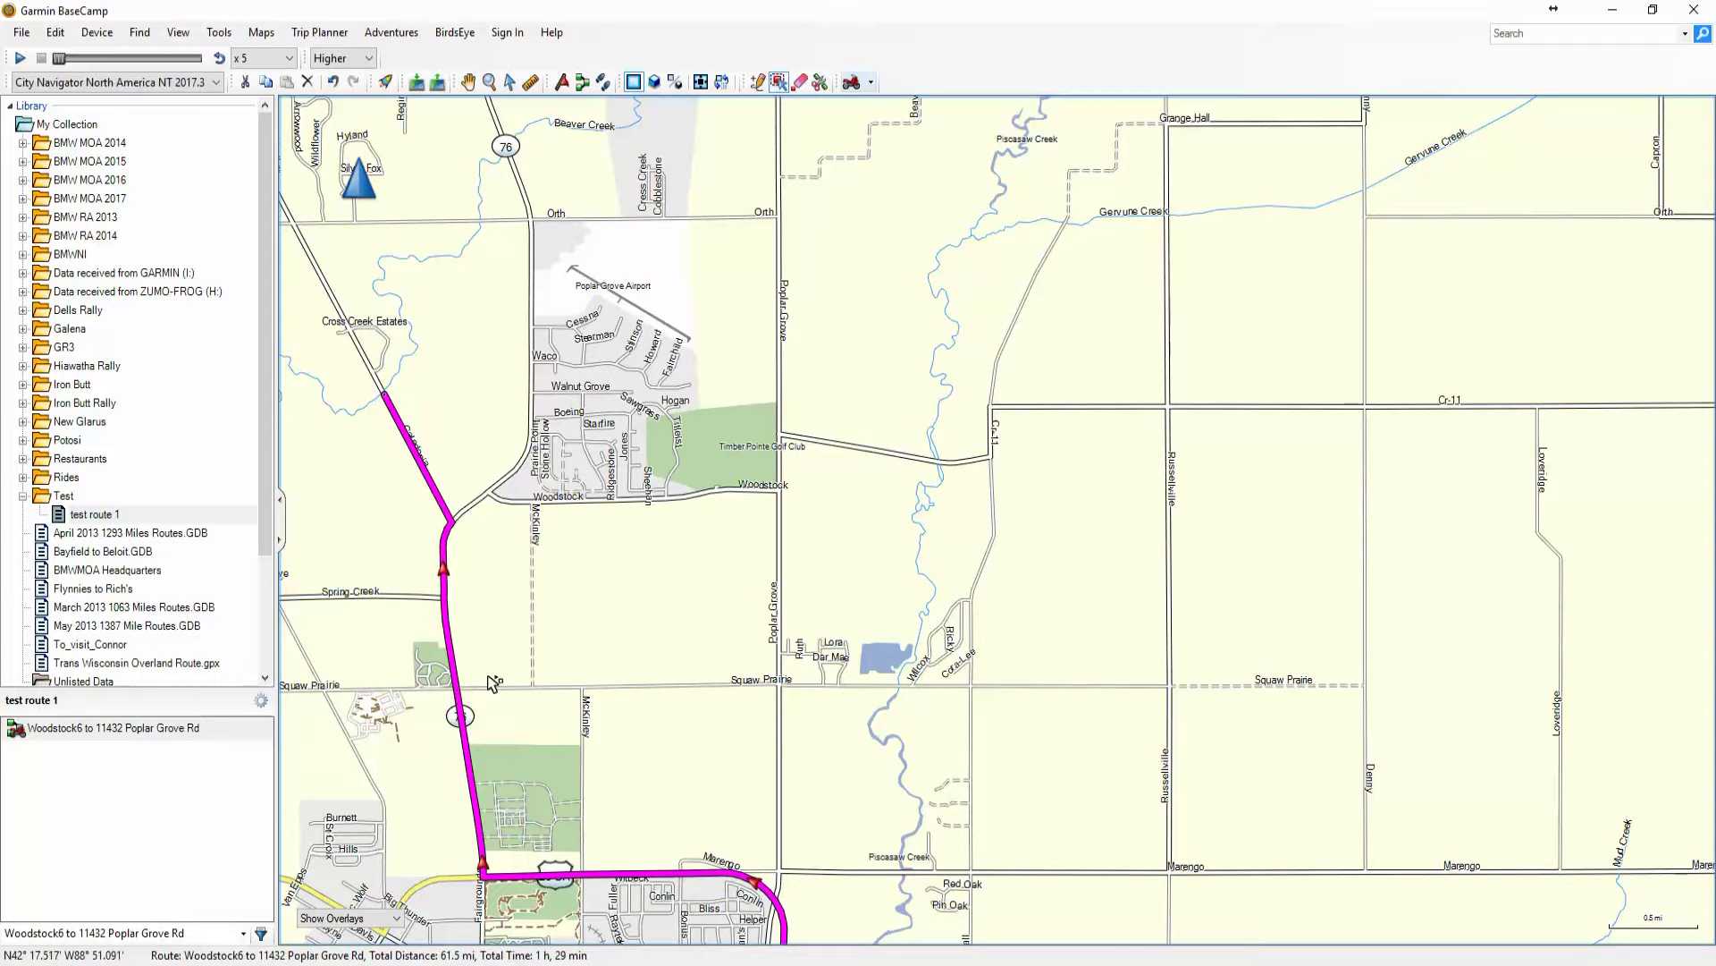
{"action": "scroll", "coordinate": [460, 696], "scroll_direction": "down", "scroll_amount": 2}
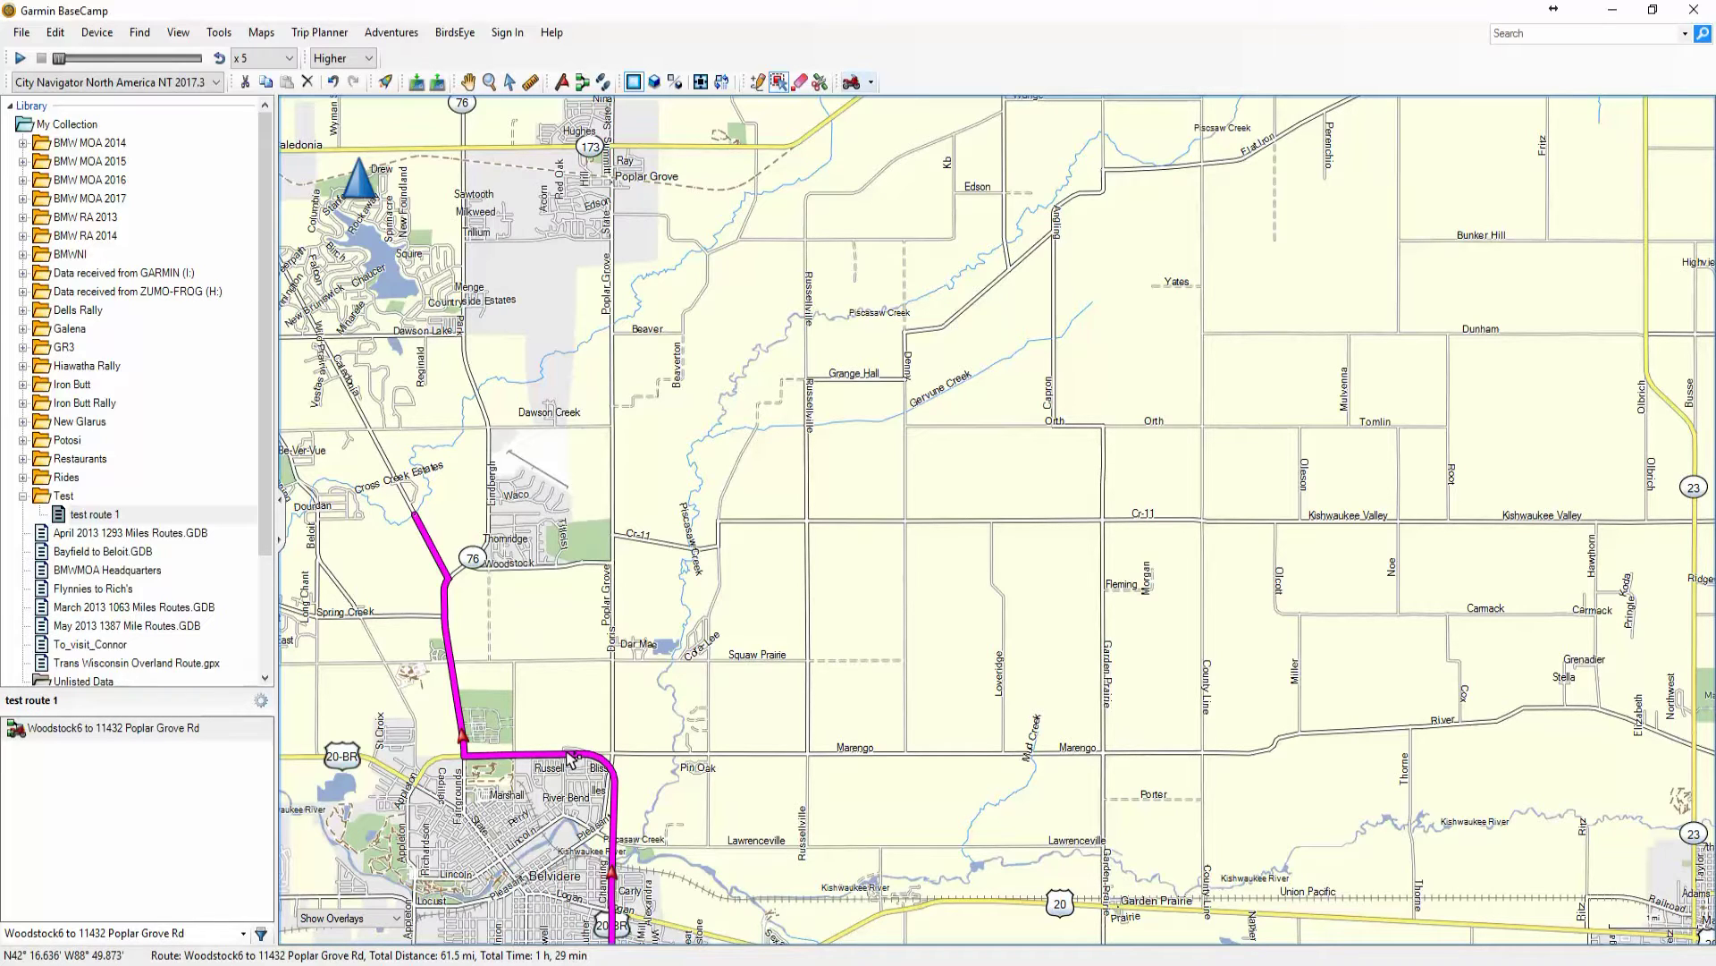
{"action": "left_click", "coordinate": [510, 81]}
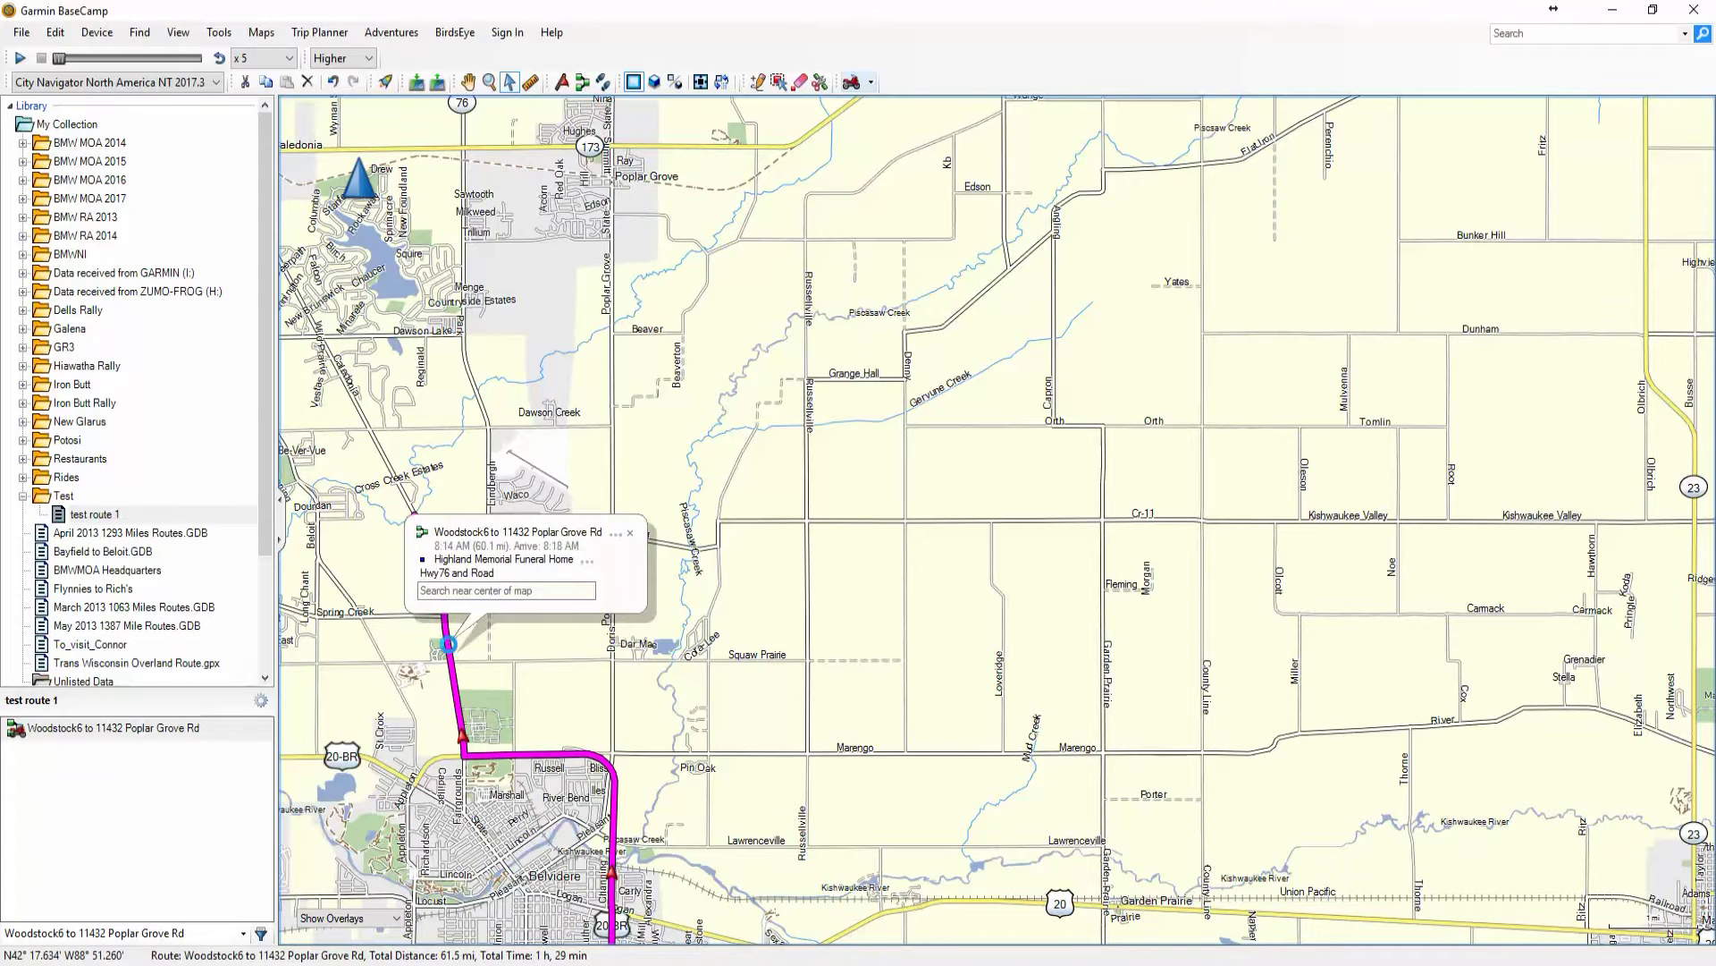
Open the route's properties and change its colour from Magenta to Dark Green
{"action": "double_click", "coordinate": [449, 644]}
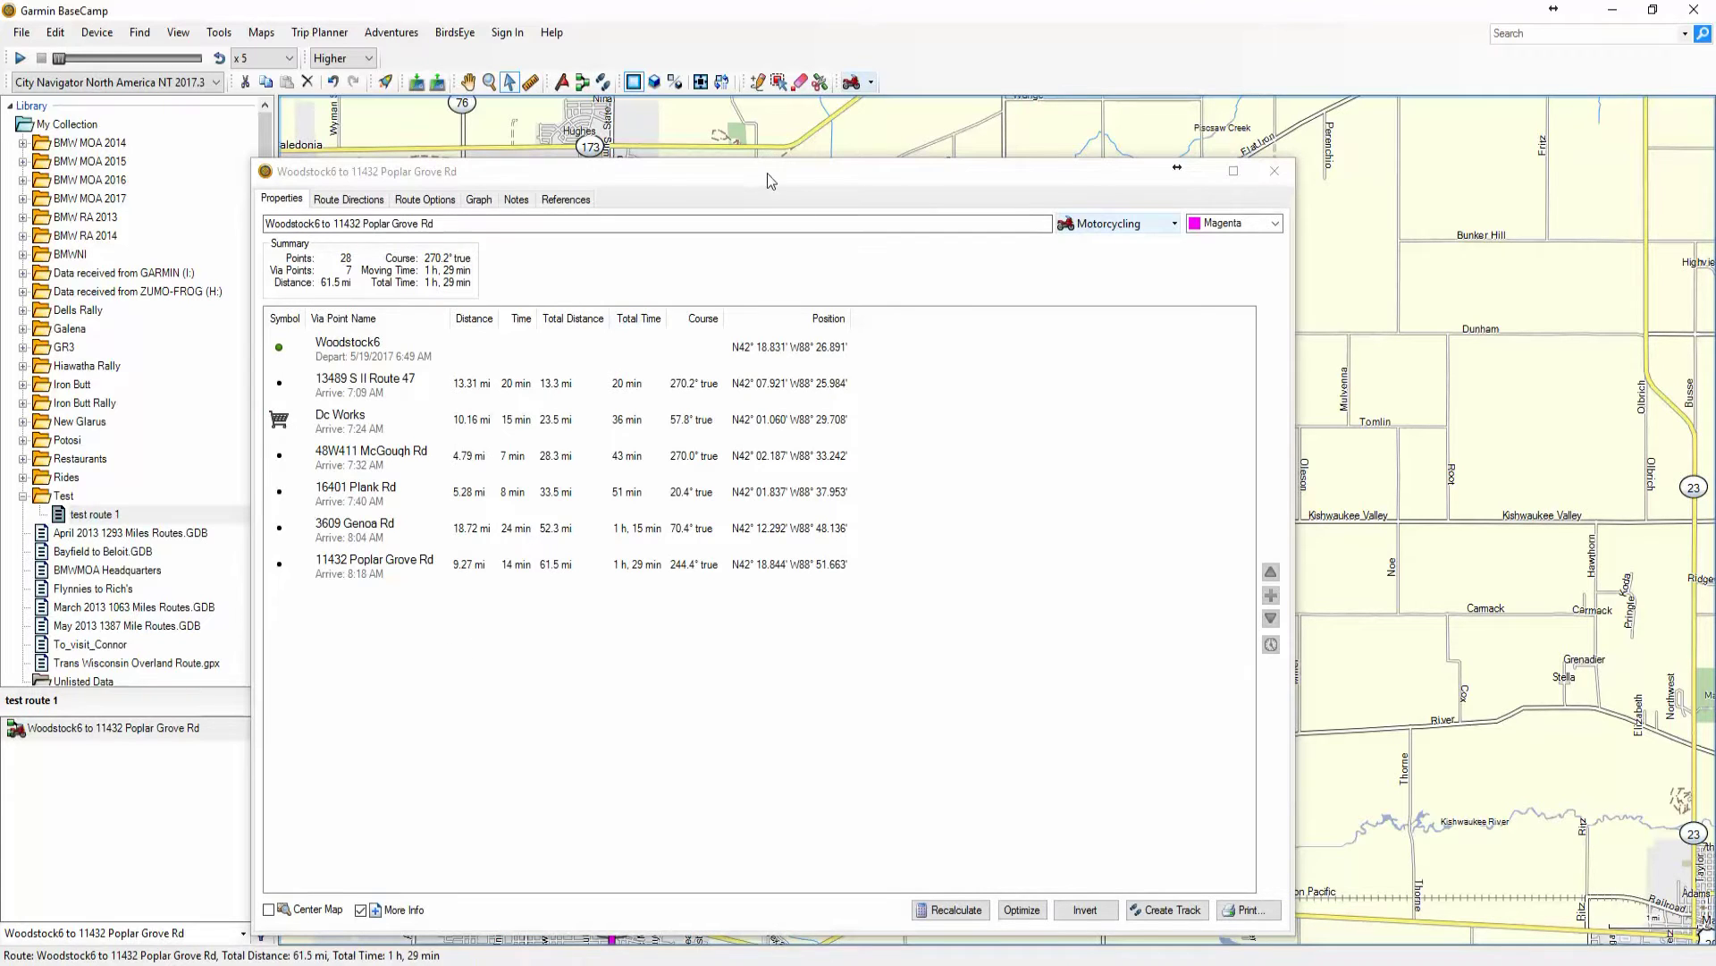
{"action": "left_click_drag", "start_coordinate": [770, 182], "coordinate": [875, 176]}
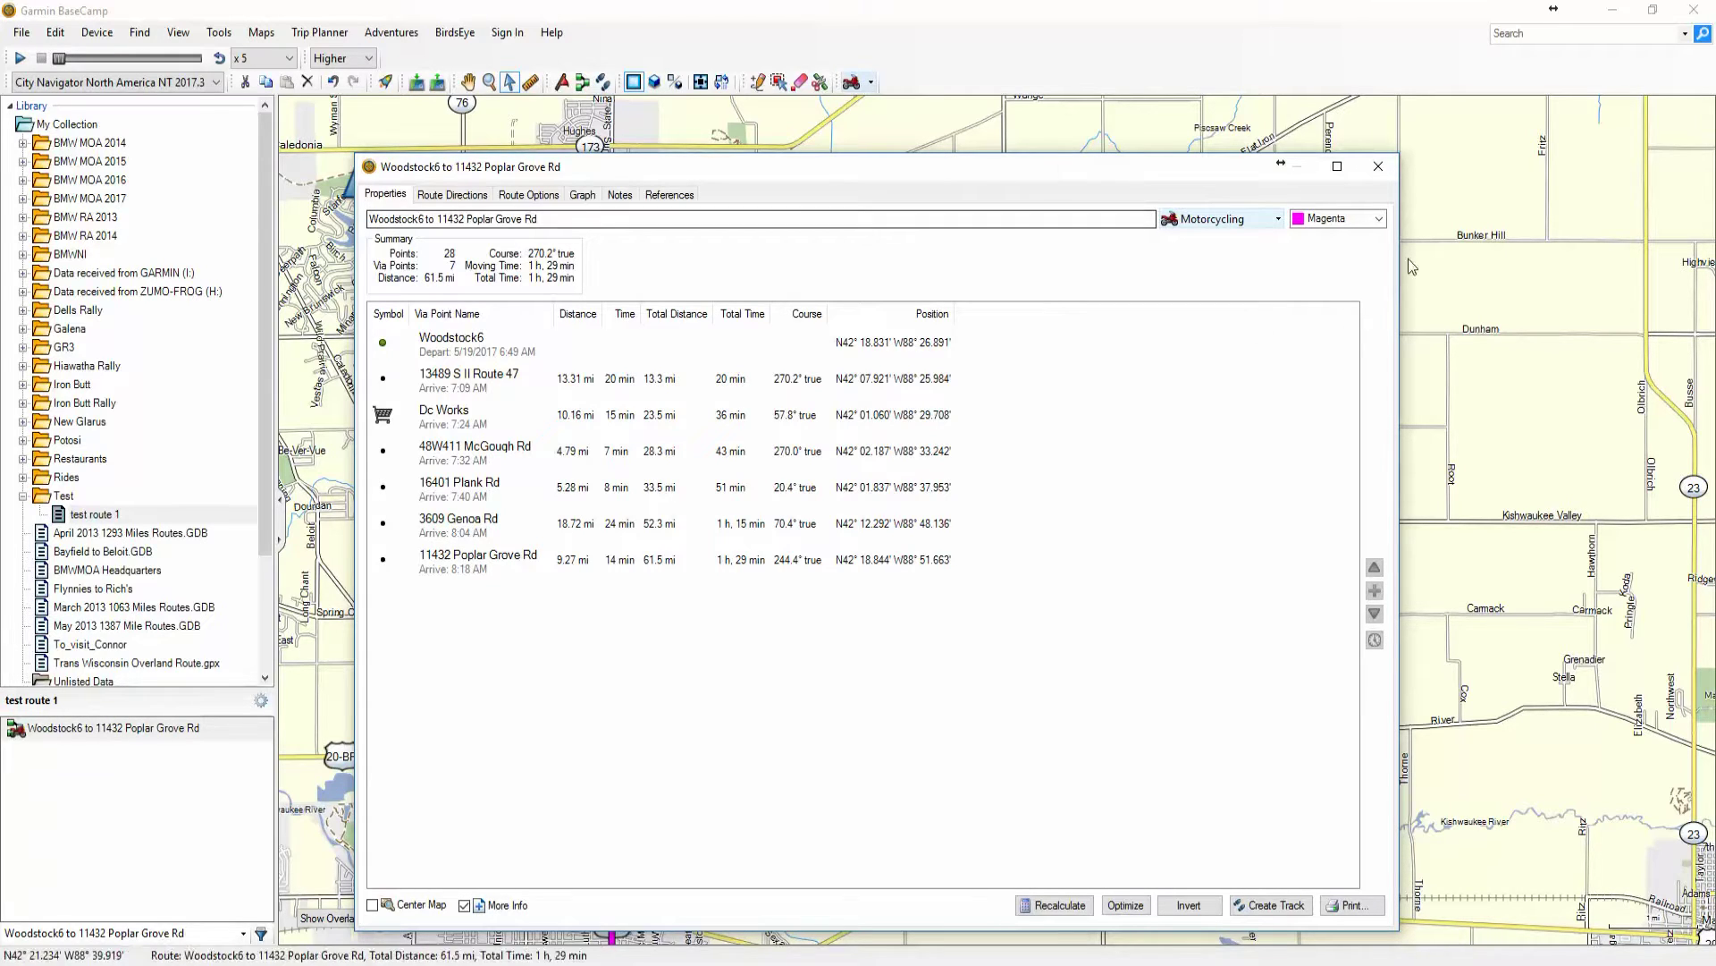
{"action": "left_click", "coordinate": [1383, 220]}
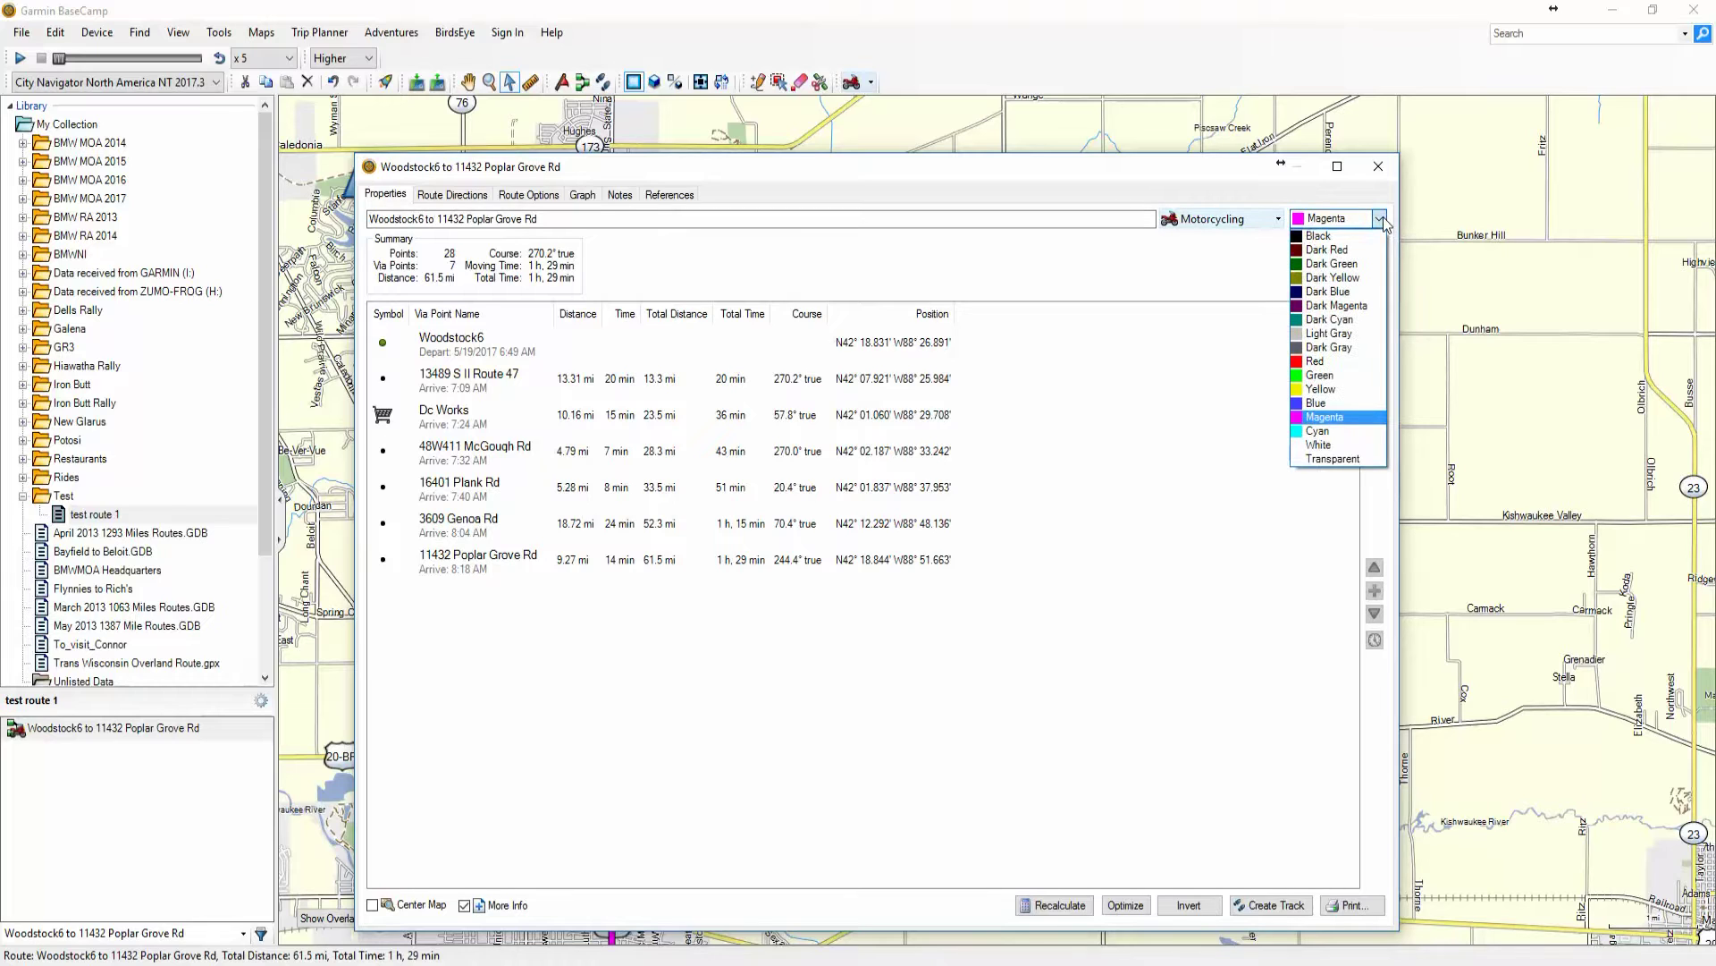
{"action": "left_click", "coordinate": [1361, 266]}
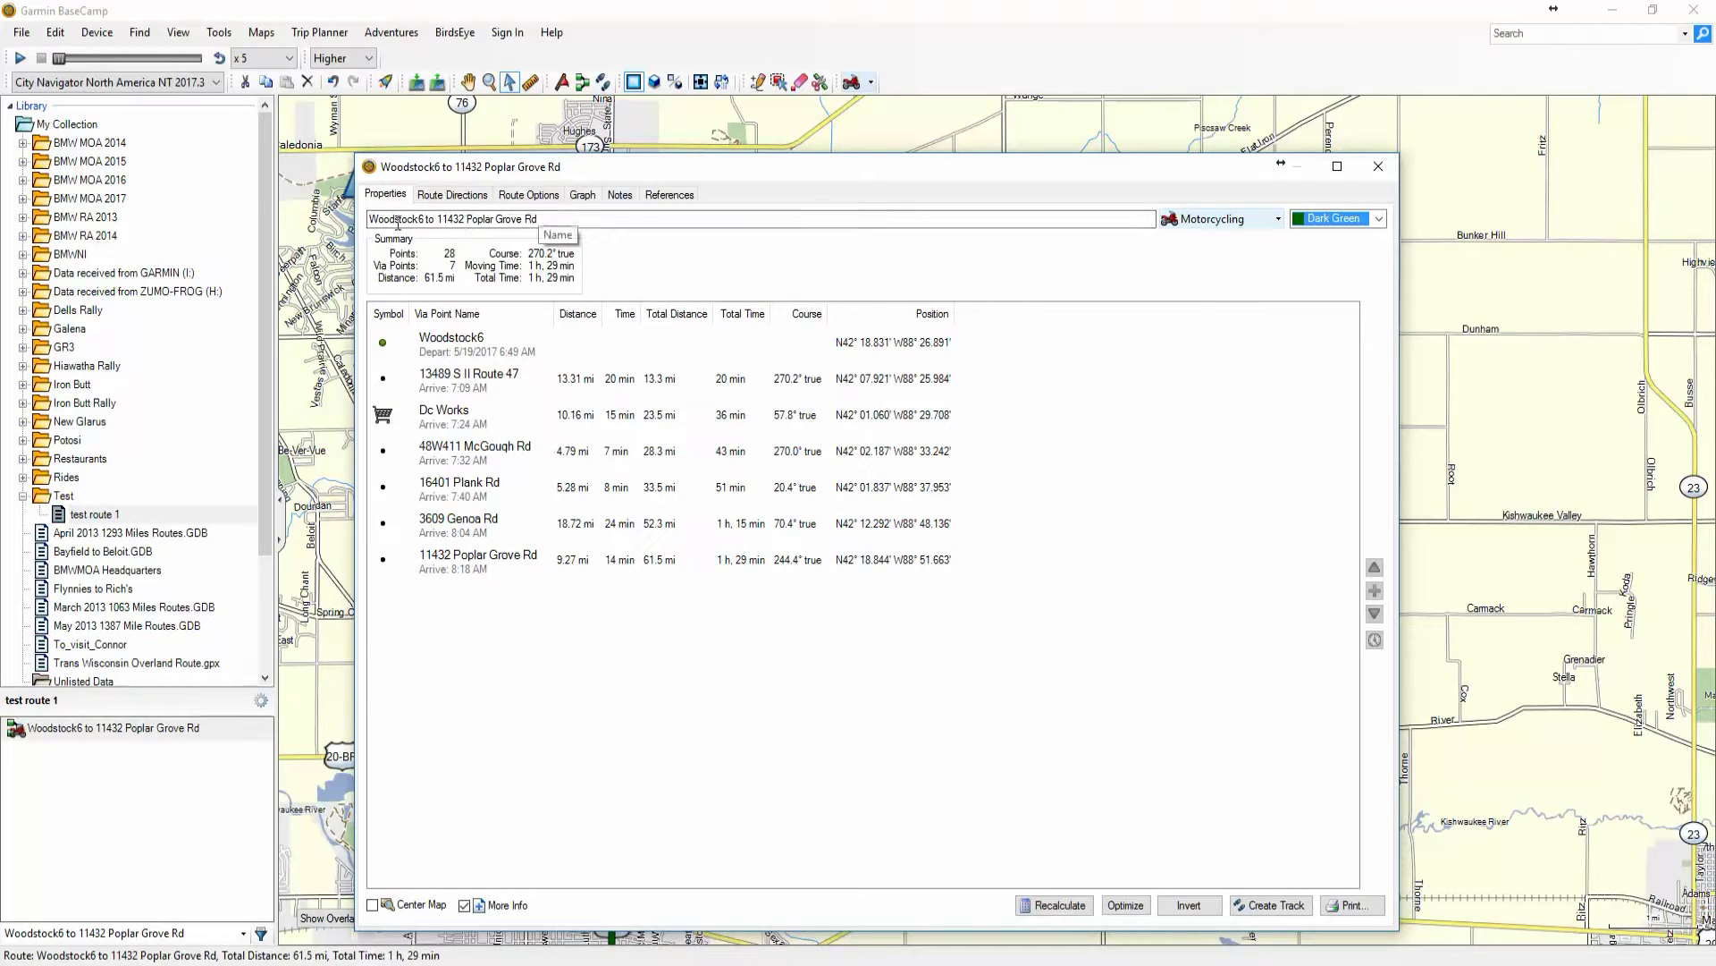
{"action": "left_click_drag", "start_coordinate": [372, 220], "coordinate": [545, 216]}
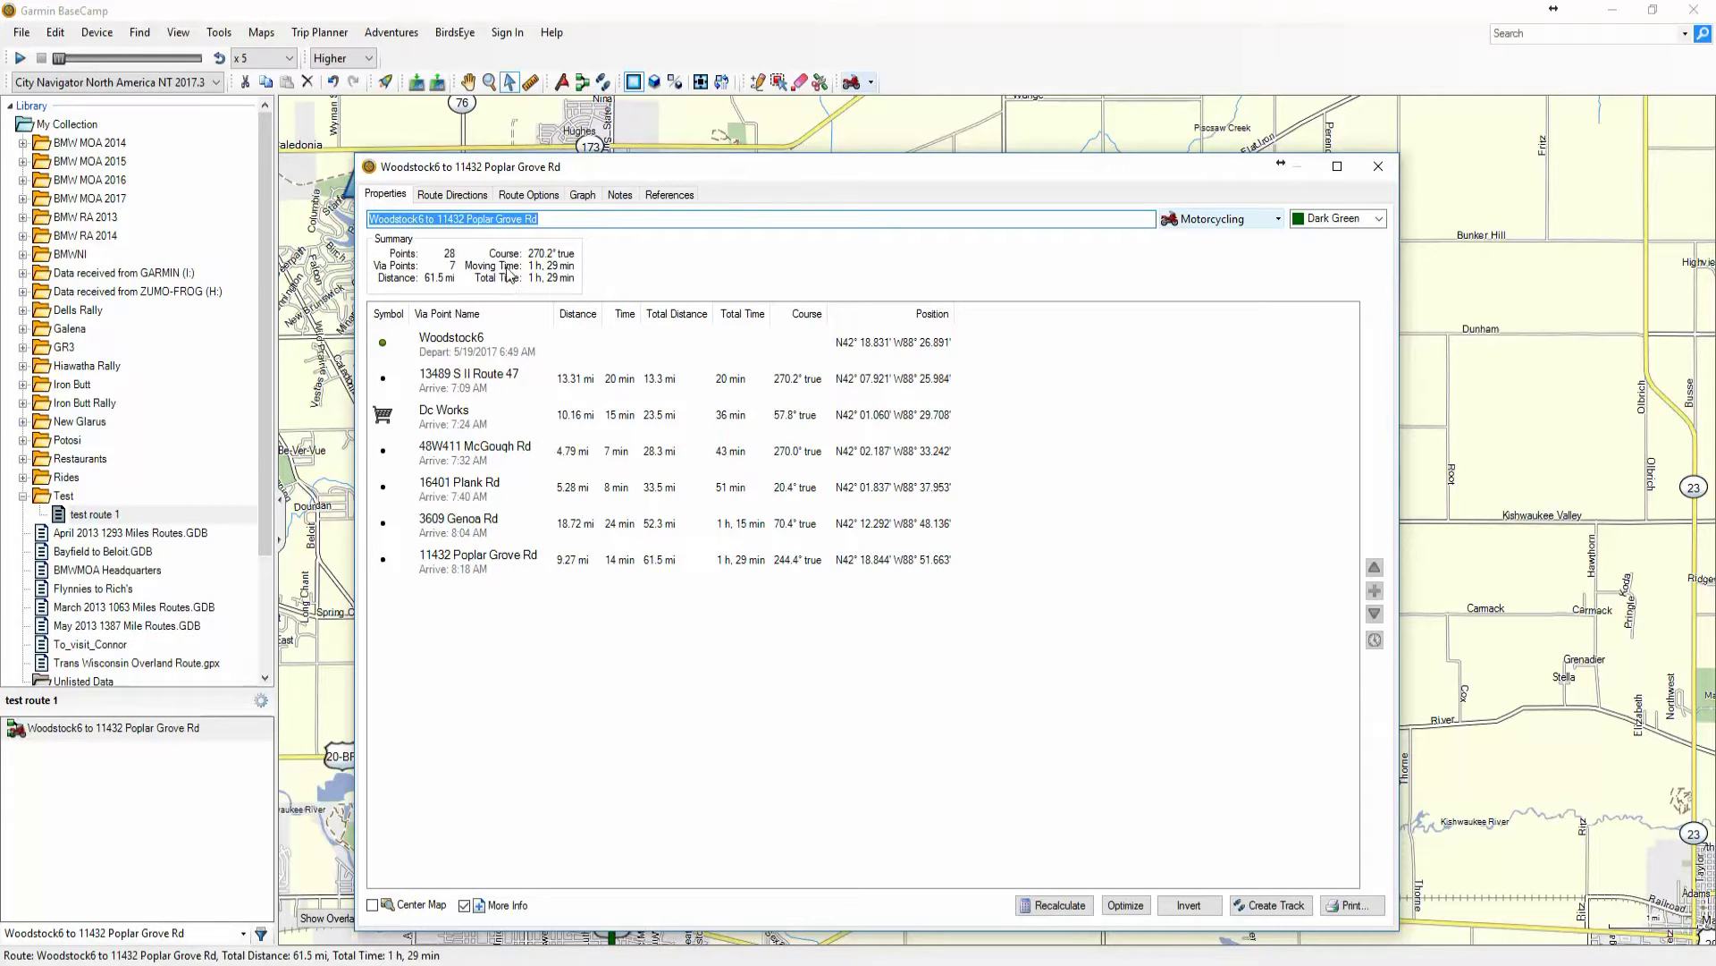
Replace the Woodstock6 to Poplar Grove Rd route name with 'Test route 1'
{"action": "left_click", "coordinate": [570, 220]}
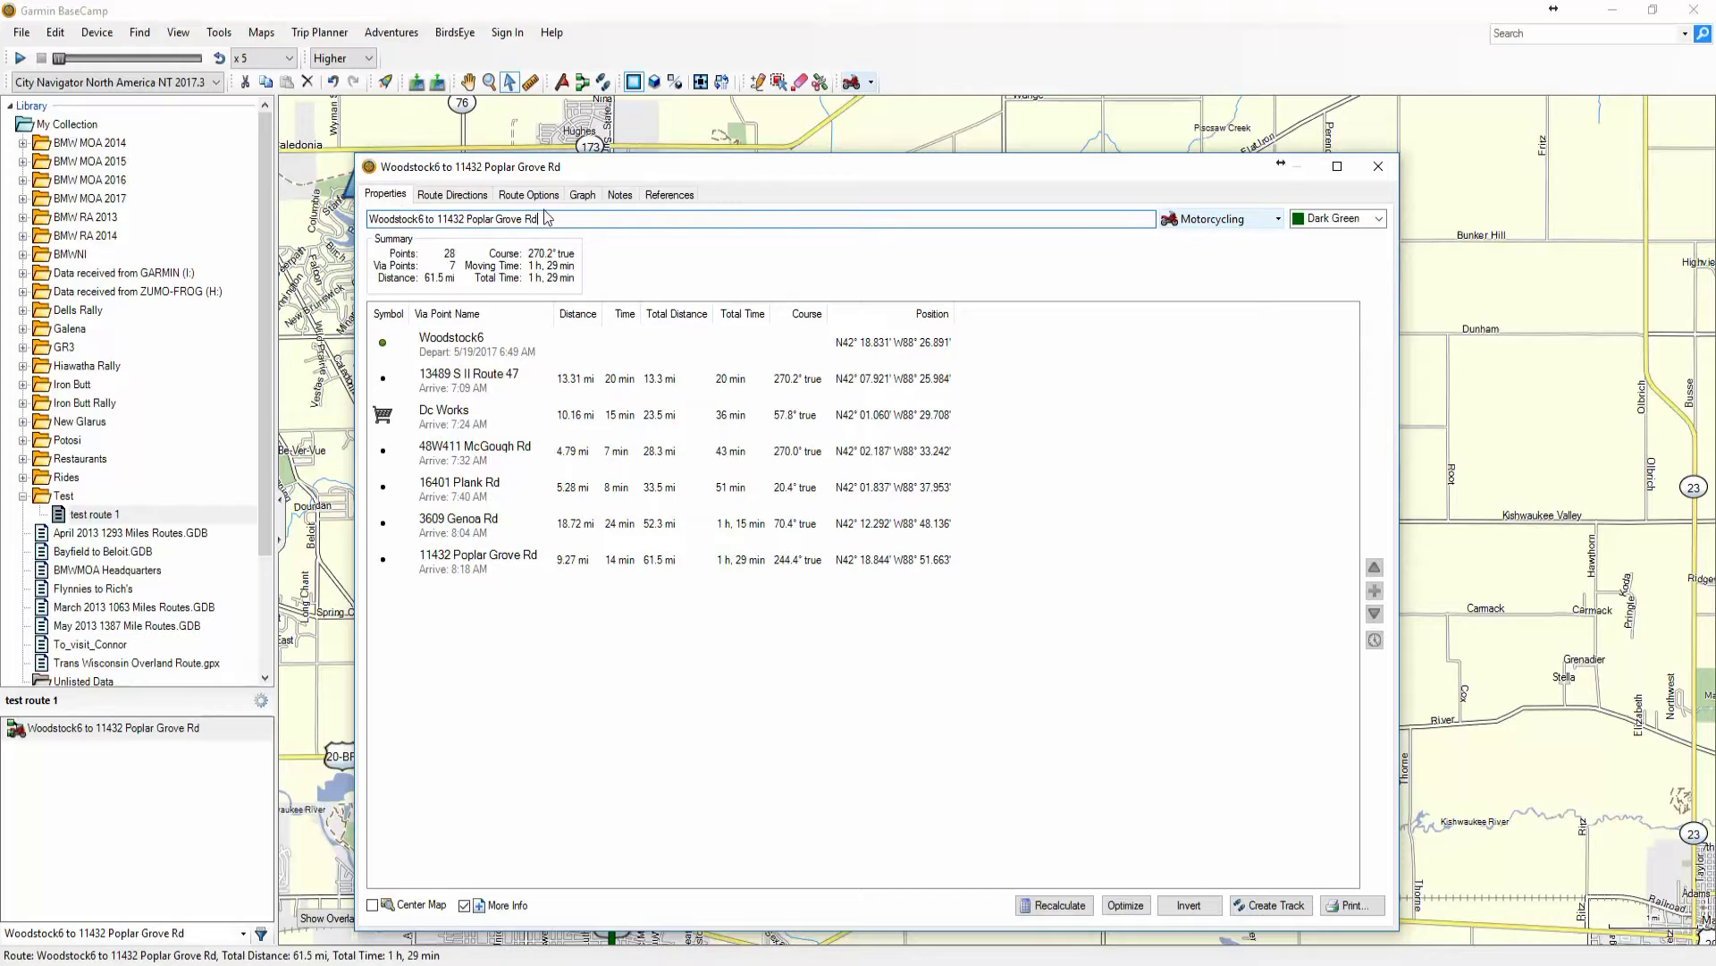
{"action": "left_click_drag", "start_coordinate": [448, 171], "coordinate": [492, 128]}
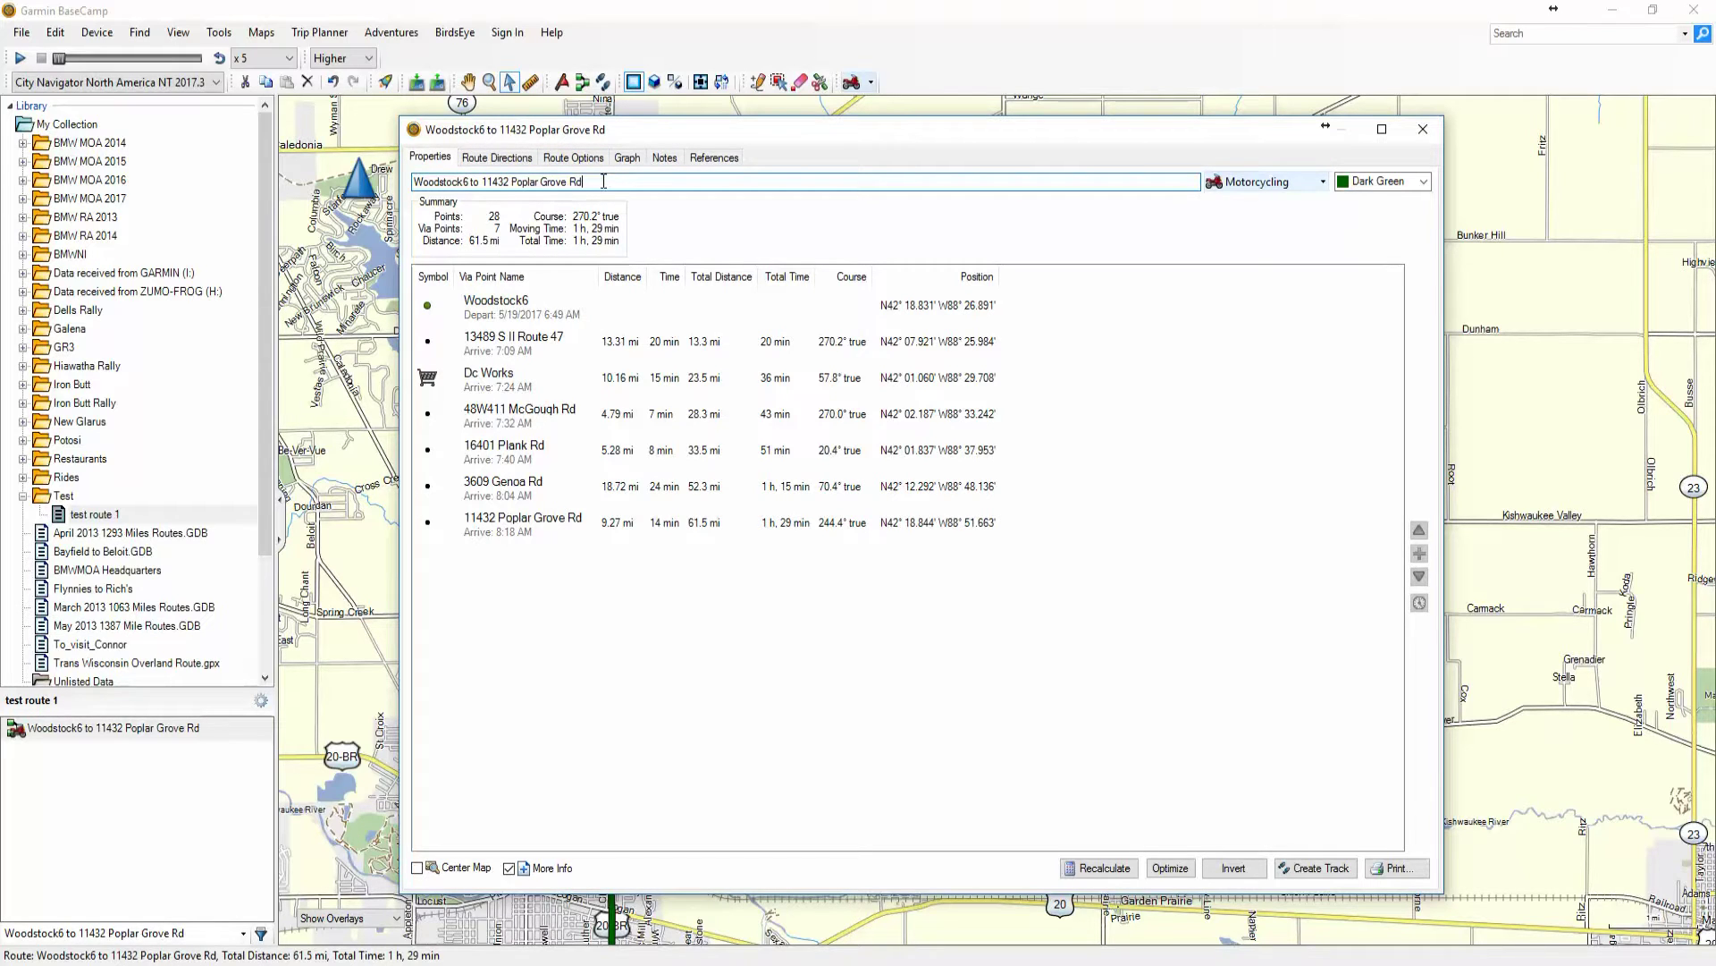
{"action": "left_click_drag", "start_coordinate": [596, 182], "coordinate": [379, 188]}
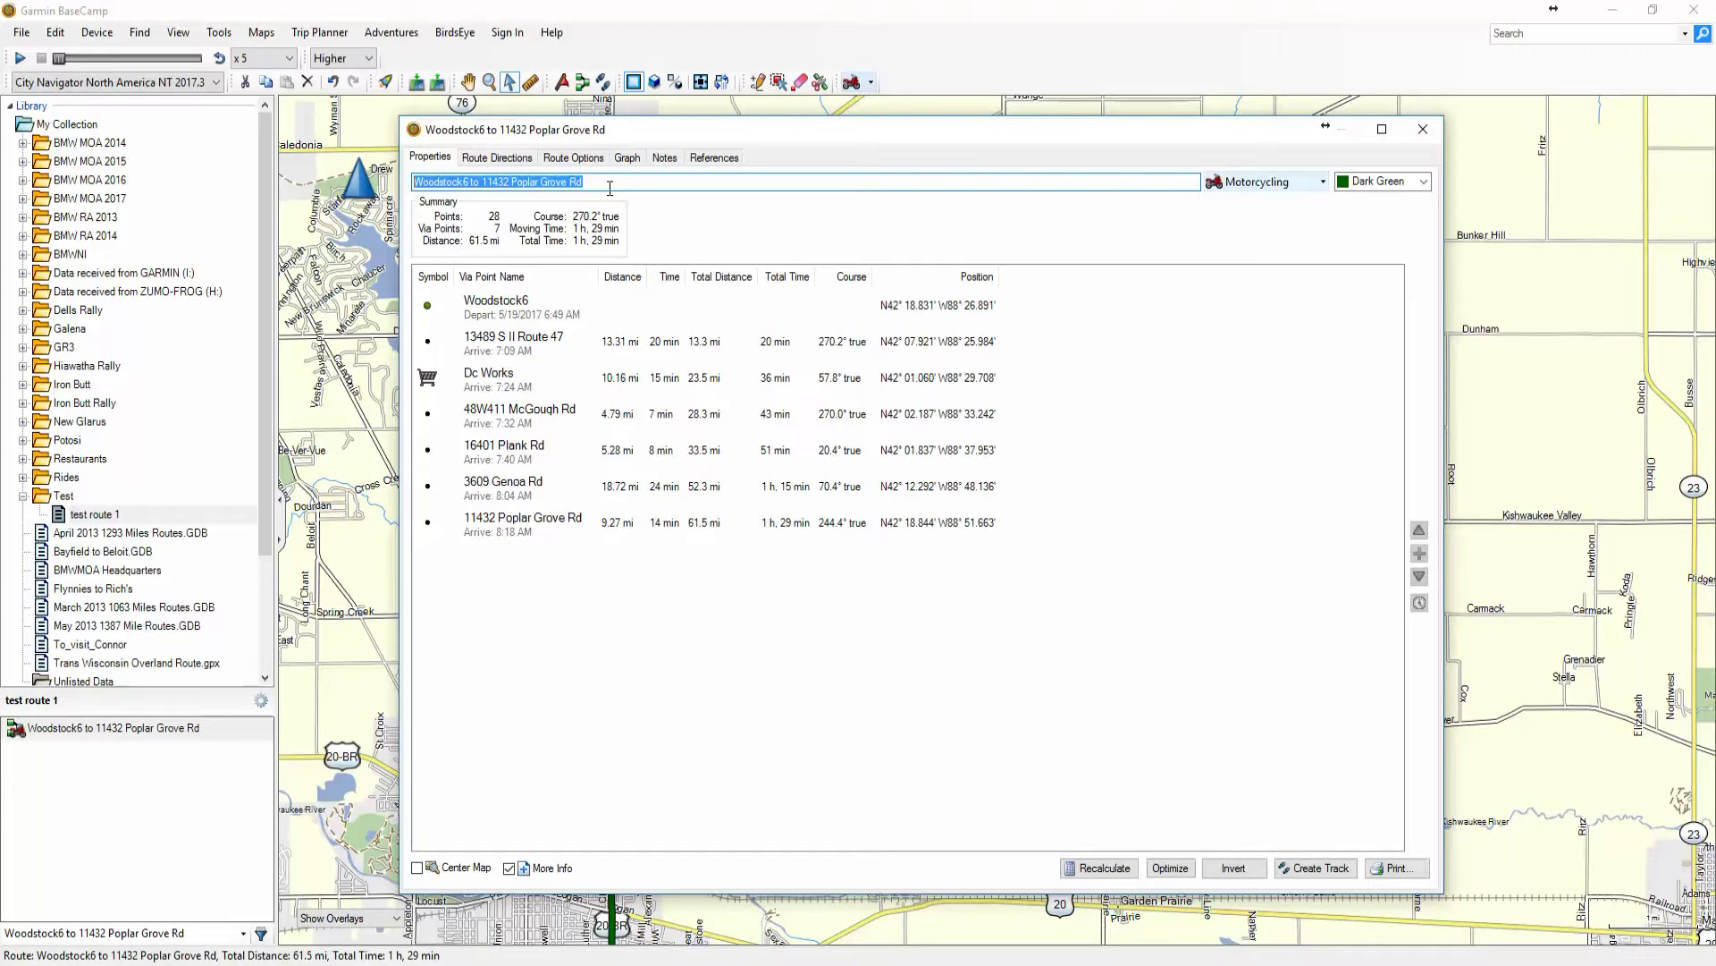
{"action": "type", "text": "Test route 1"}
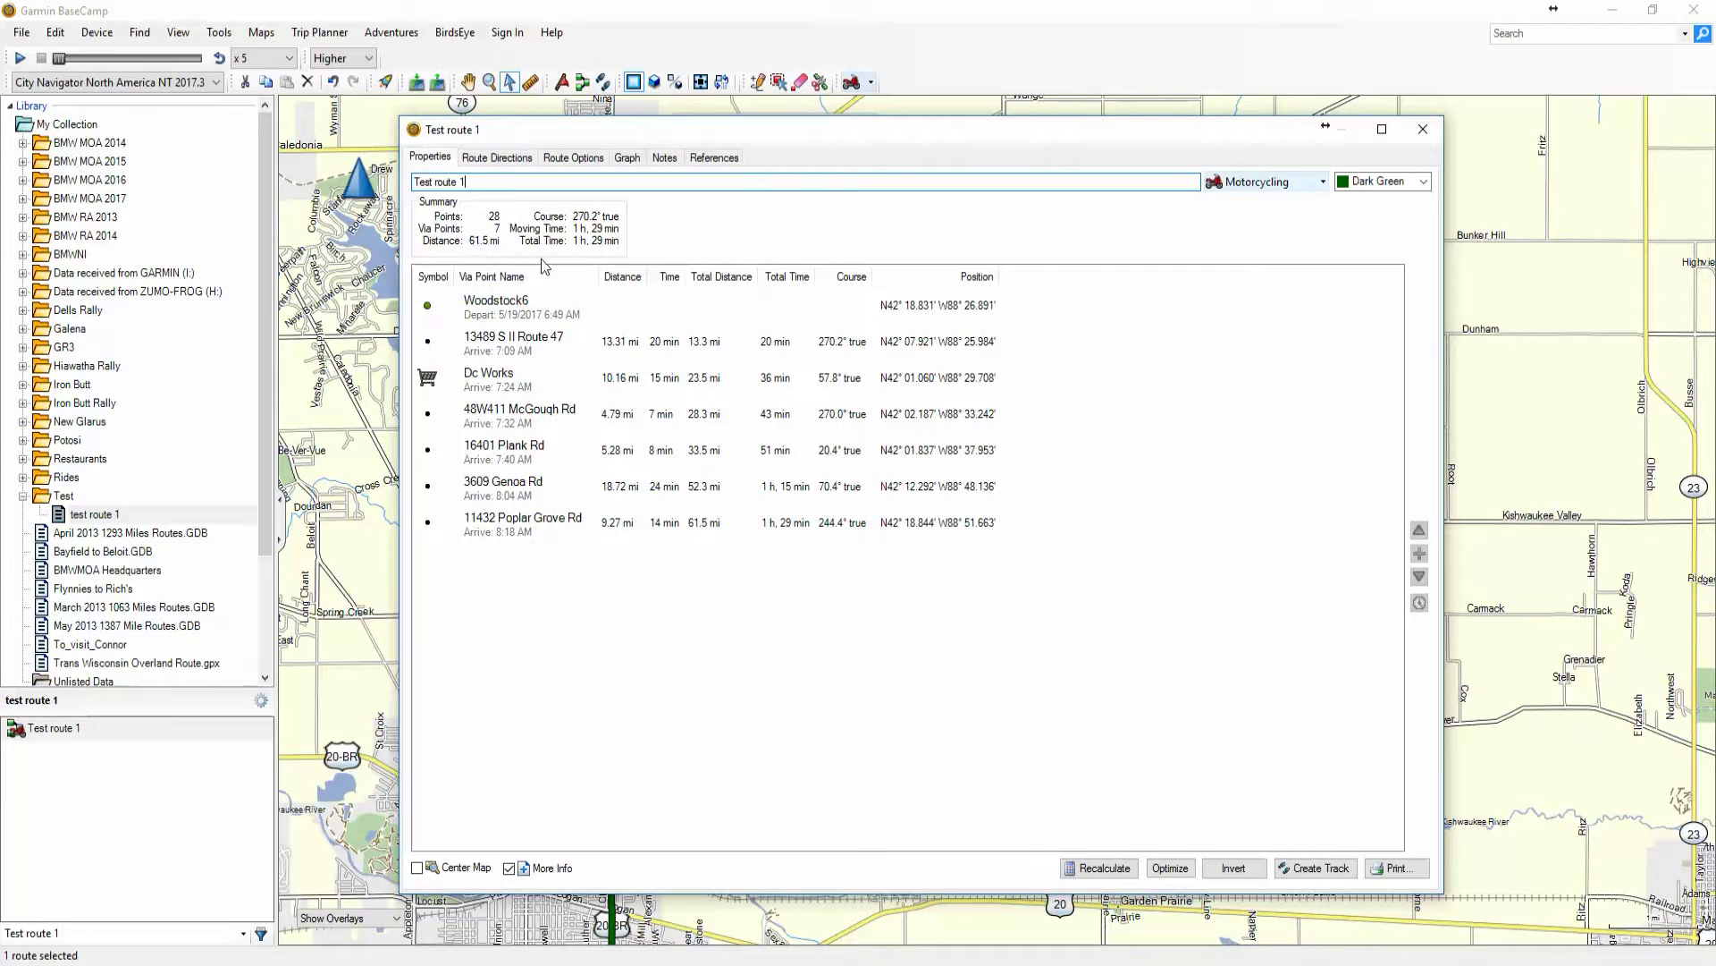
Step through the seven via points from Woodstock6 down to Poplar Grove Rd
{"action": "left_click", "coordinate": [508, 312]}
{"action": "left_click", "coordinate": [507, 347]}
{"action": "left_click", "coordinate": [502, 380]}
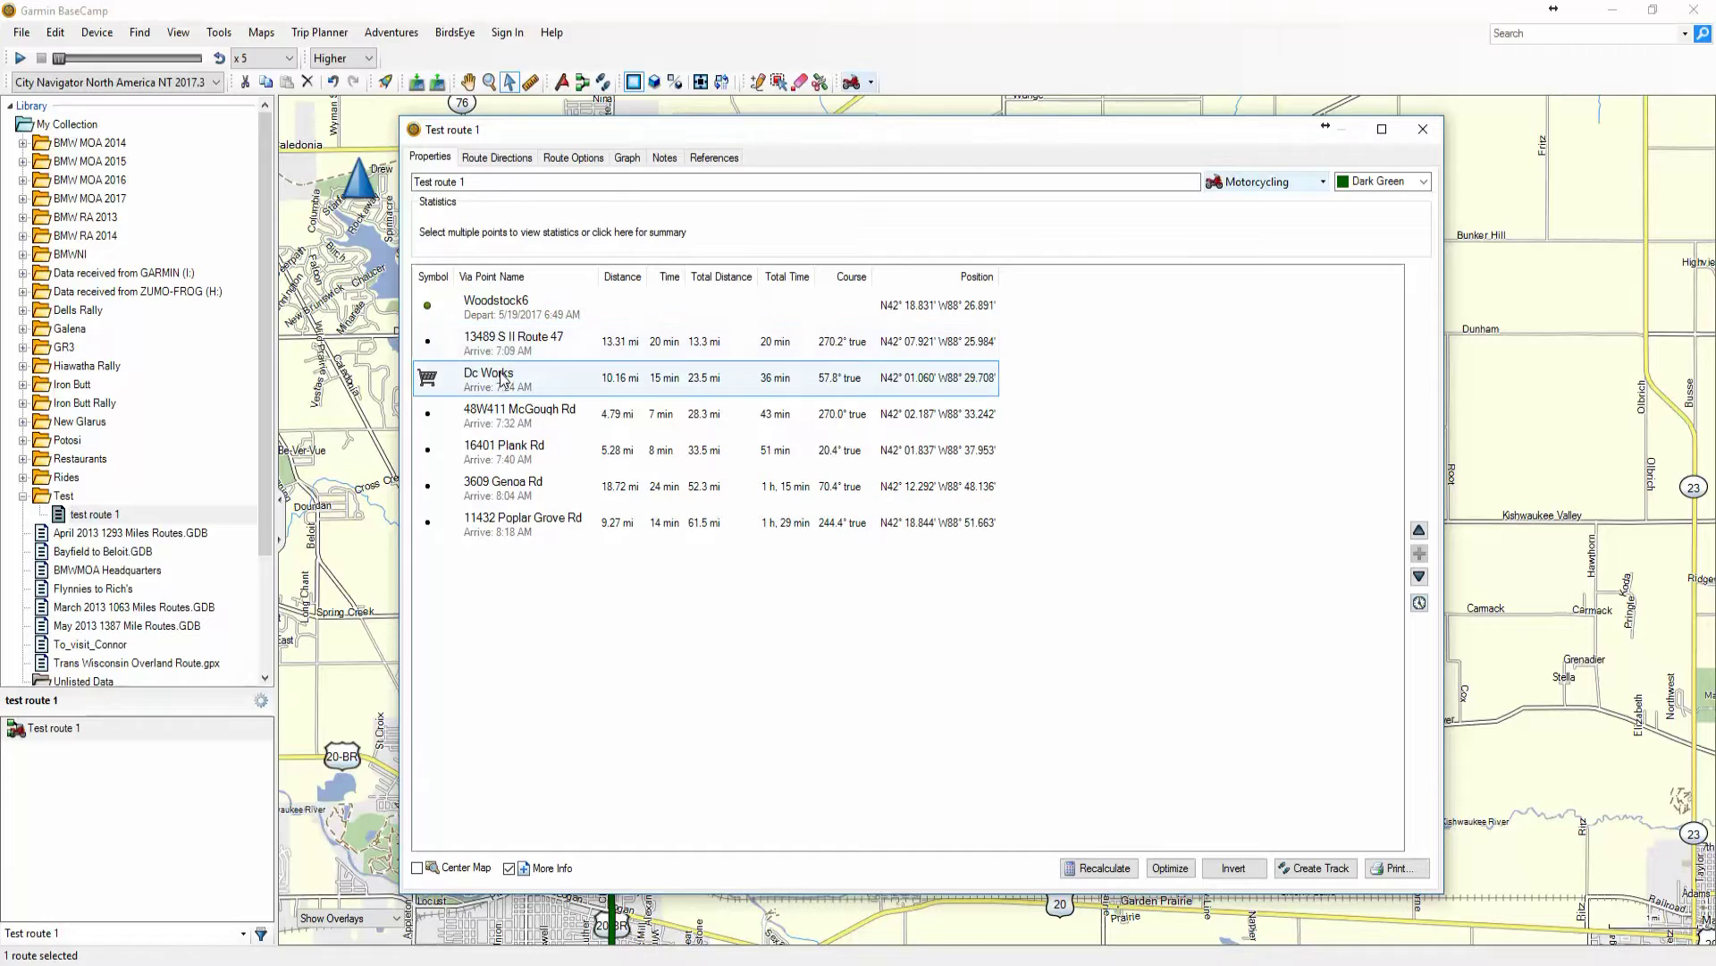
{"action": "left_click", "coordinate": [499, 414]}
{"action": "left_click", "coordinate": [501, 452]}
{"action": "left_click", "coordinate": [500, 487]}
{"action": "left_click", "coordinate": [500, 524]}
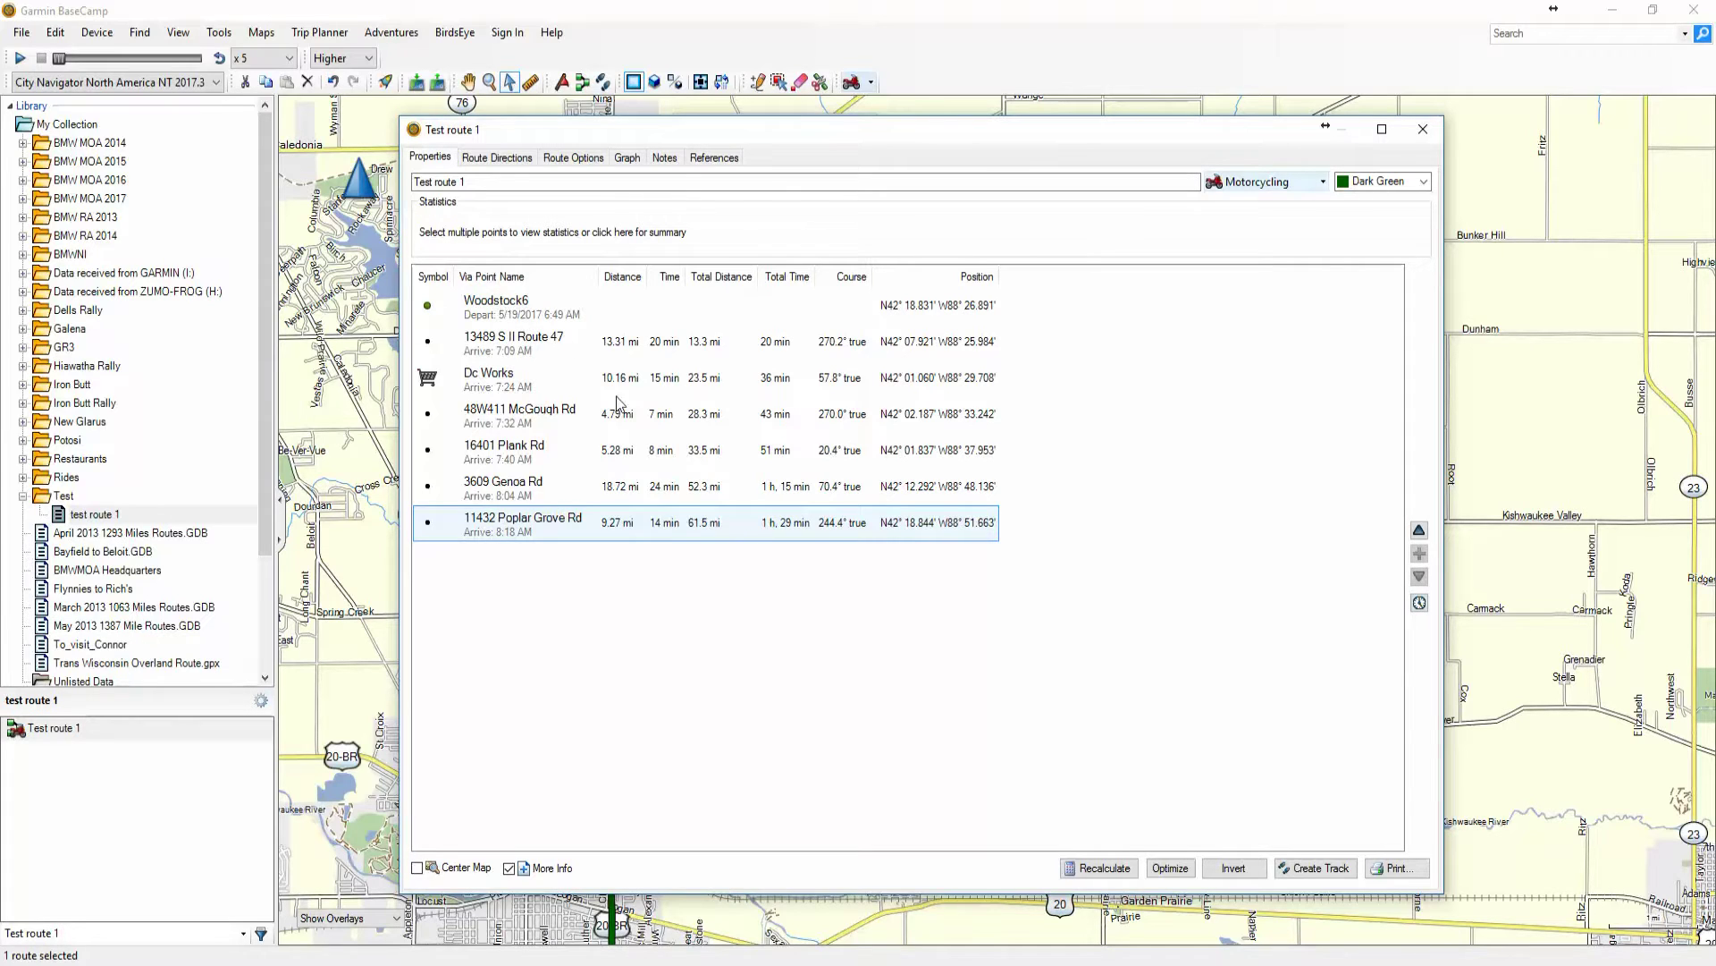
Set Woodstock6 to depart at 7:00 AM, so the route ends at 8:28 AM
{"action": "left_click", "coordinate": [507, 311]}
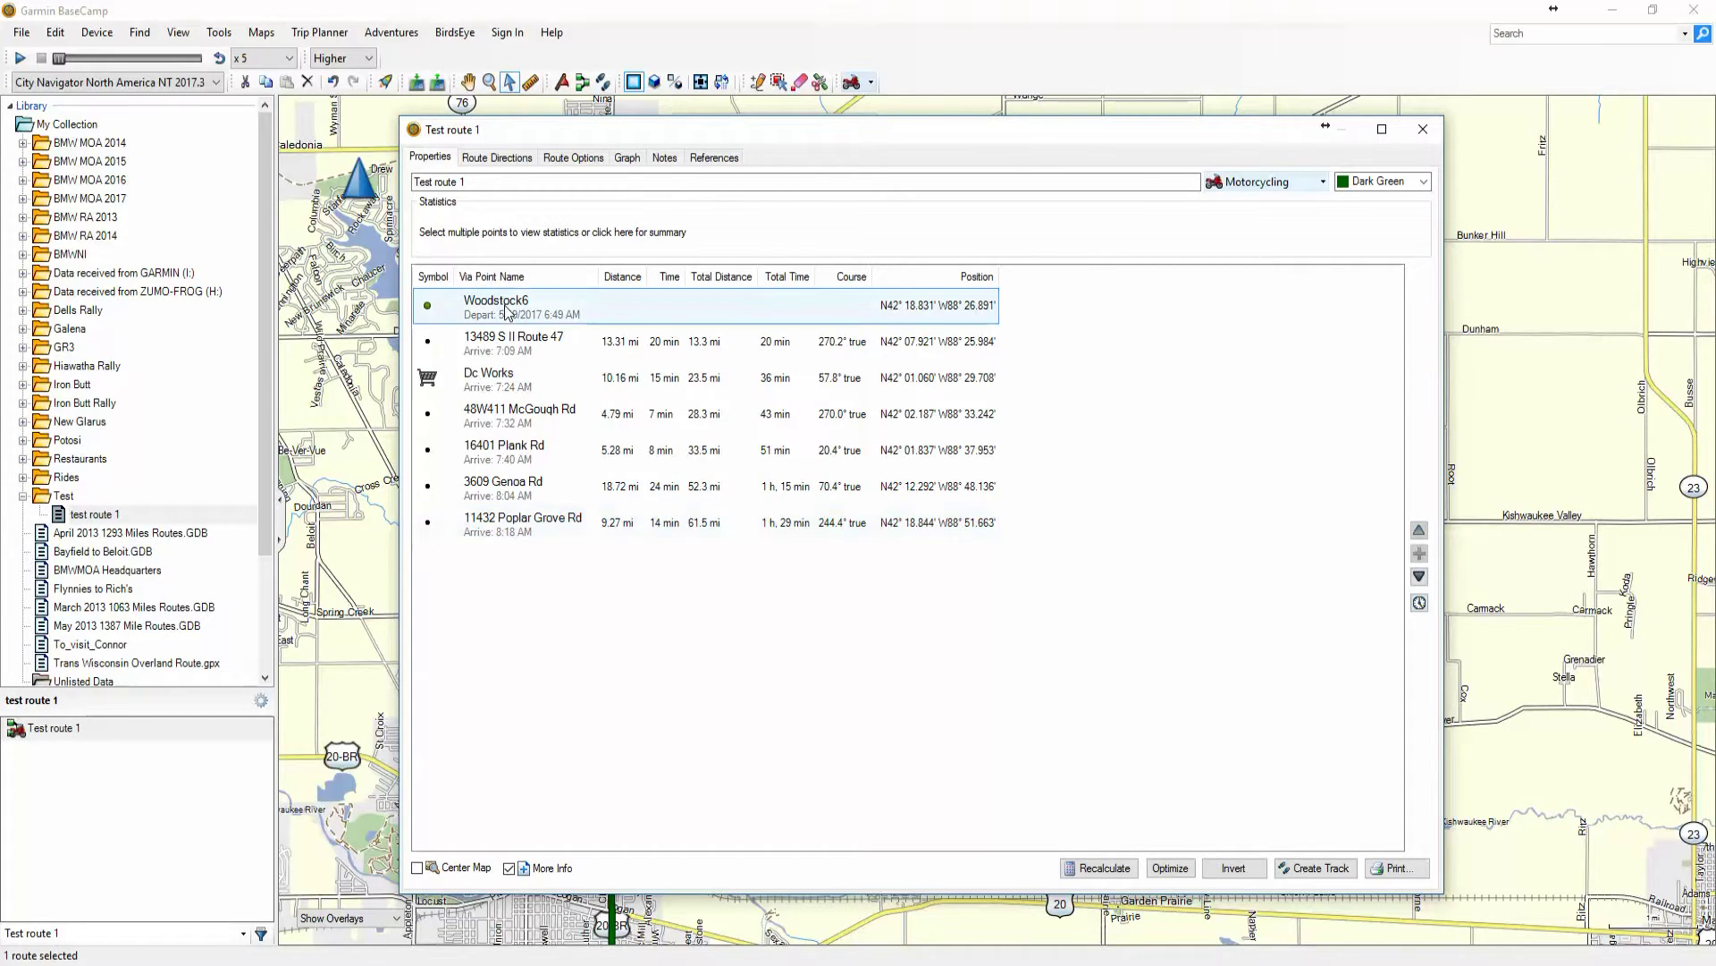
{"action": "double_click", "coordinate": [507, 311]}
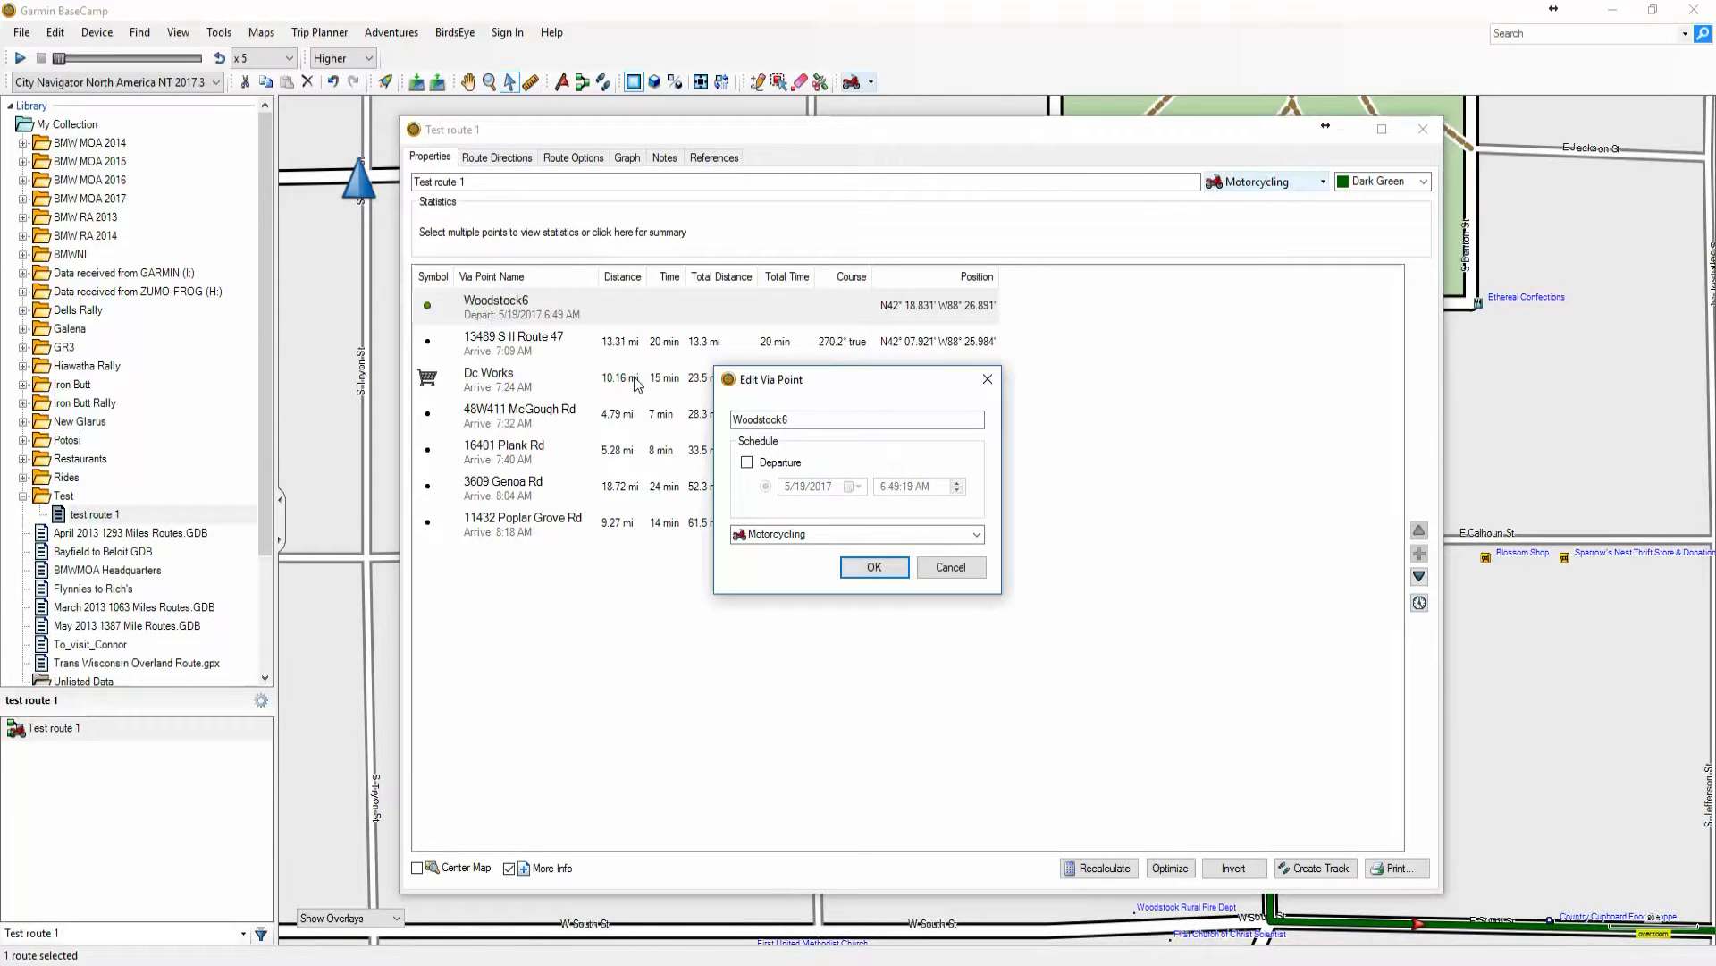
{"action": "left_click", "coordinate": [747, 463]}
{"action": "left_click", "coordinate": [956, 484]}
{"action": "left_click", "coordinate": [895, 487]}
{"action": "type", "text": "00"}
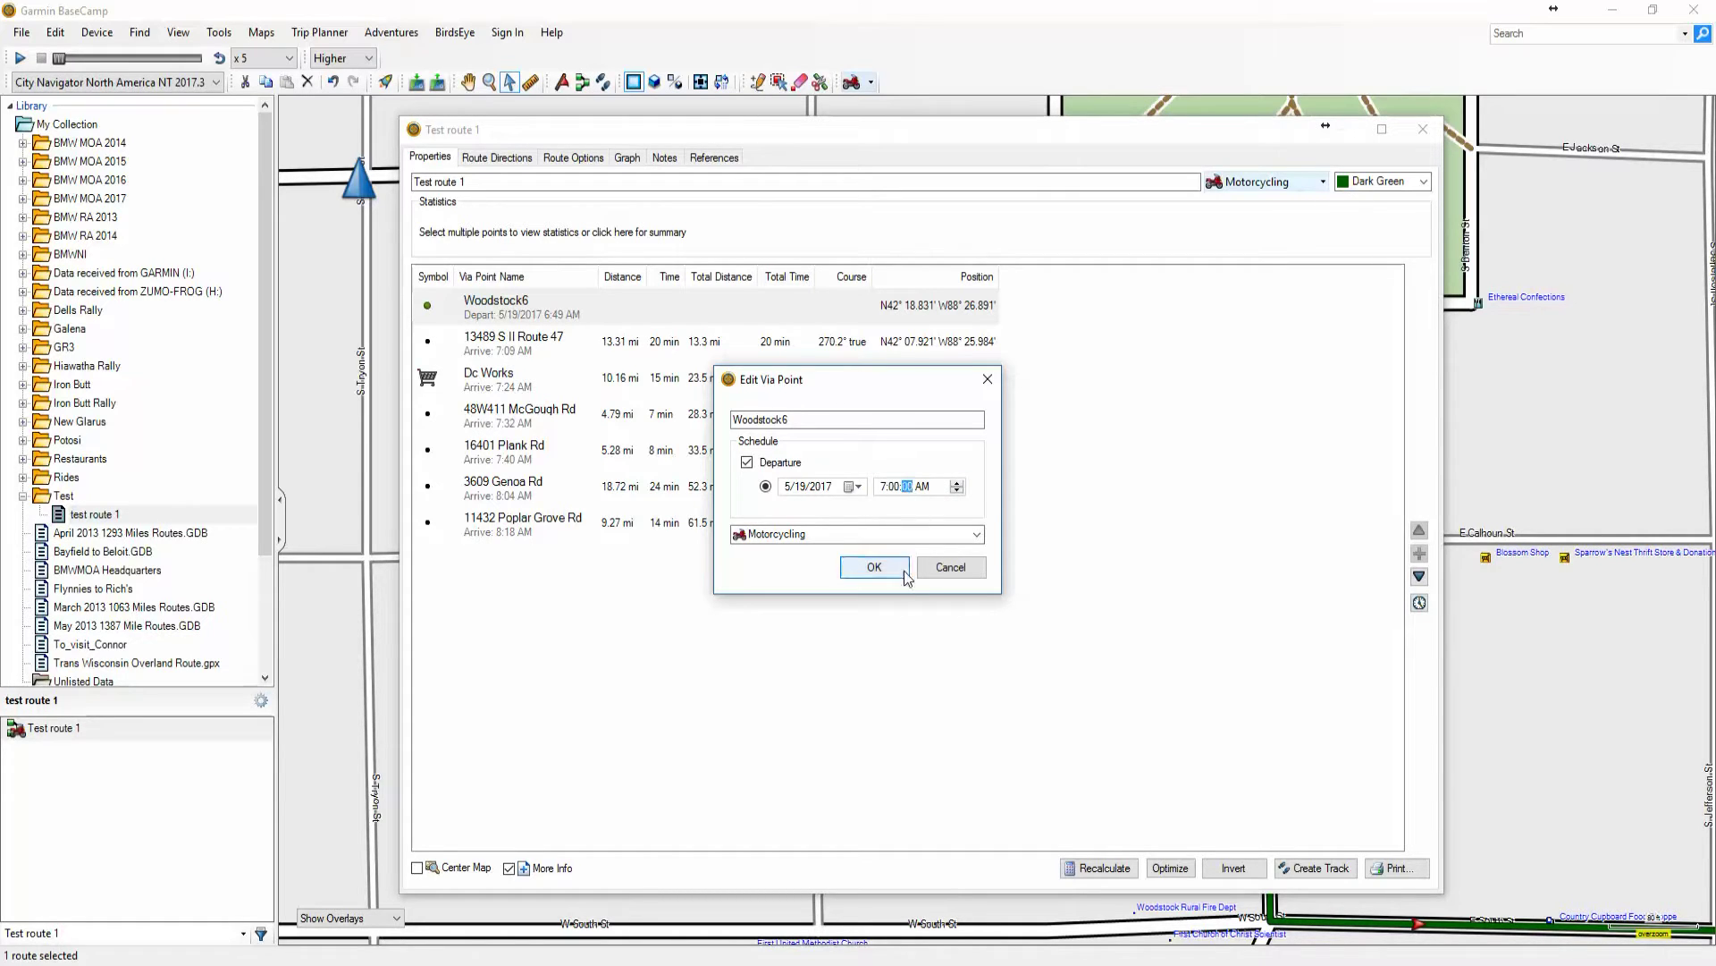
{"action": "left_click", "coordinate": [874, 568]}
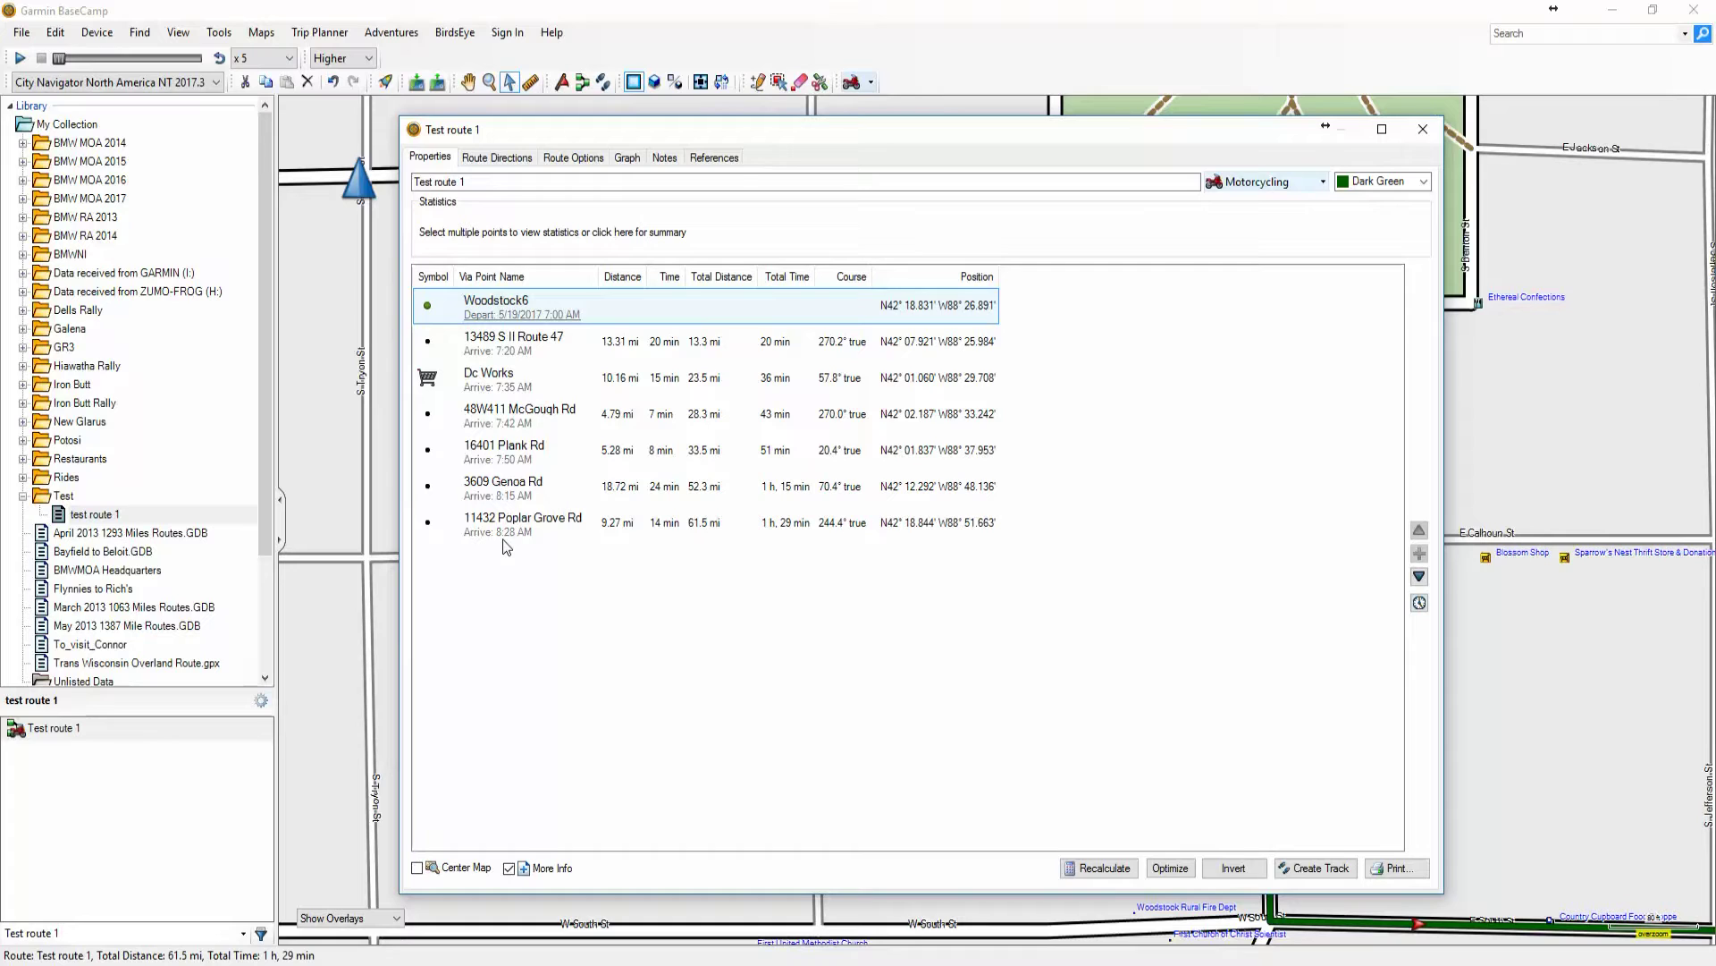
Mark the Route 47 through Genoa Rd via points as Don't Alert shaping points
{"action": "left_click", "coordinate": [490, 342]}
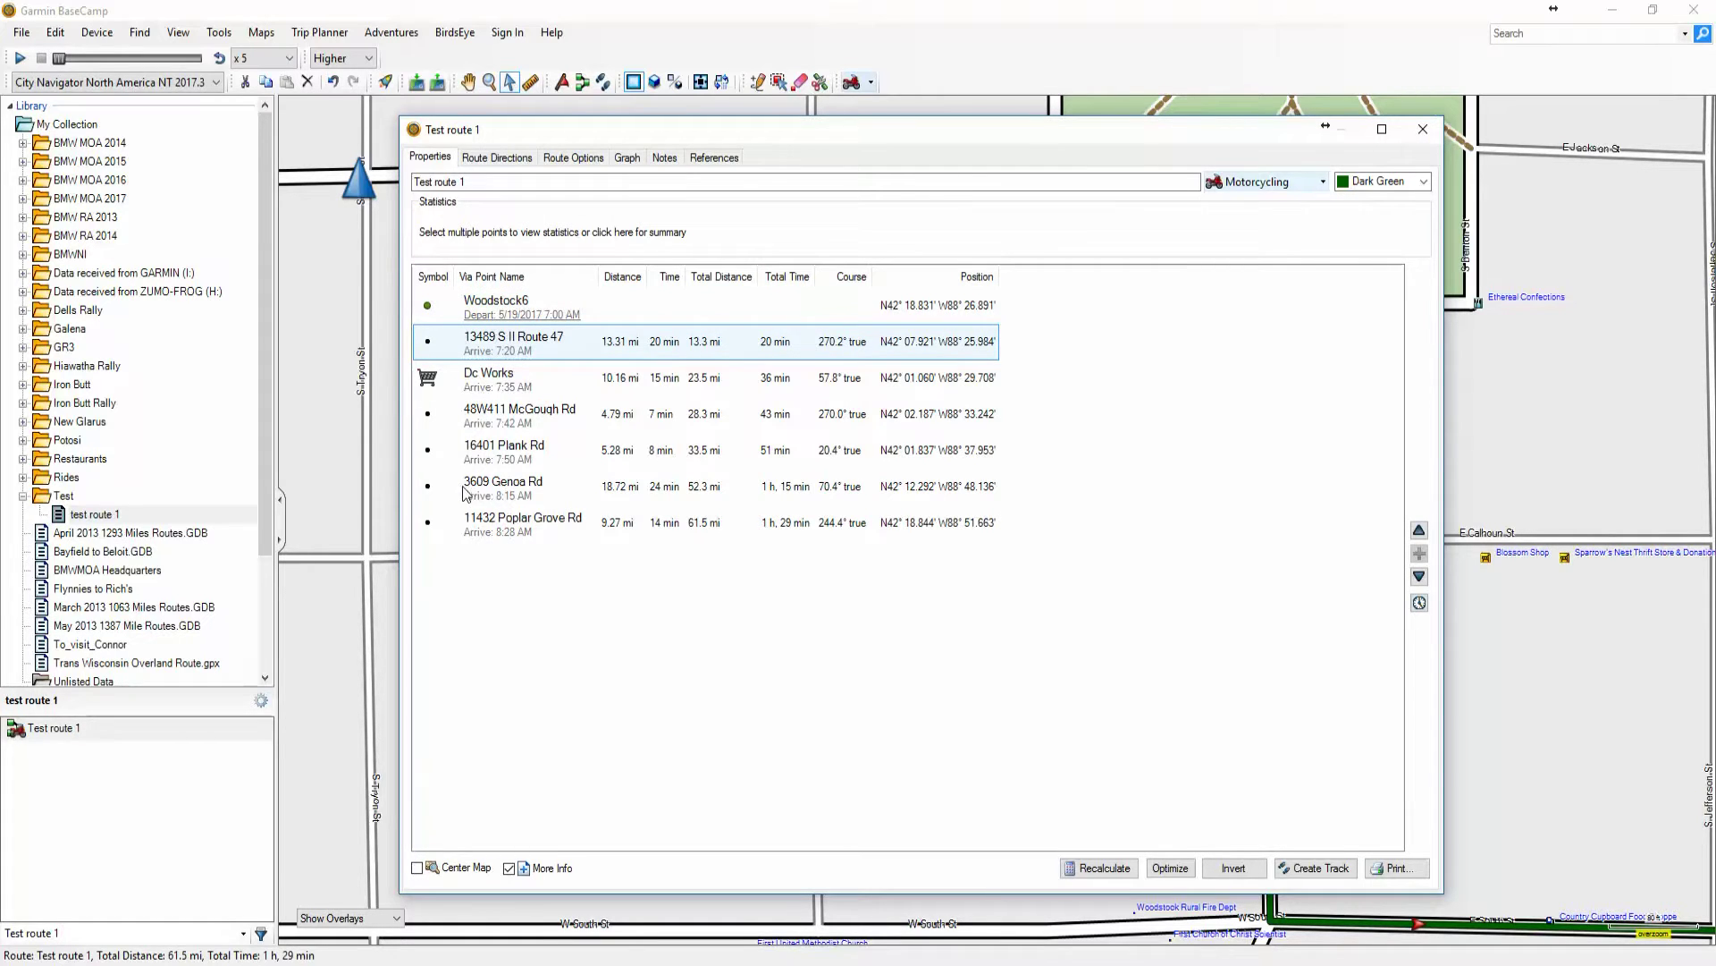
{"action": "right_click", "coordinate": [508, 350]}
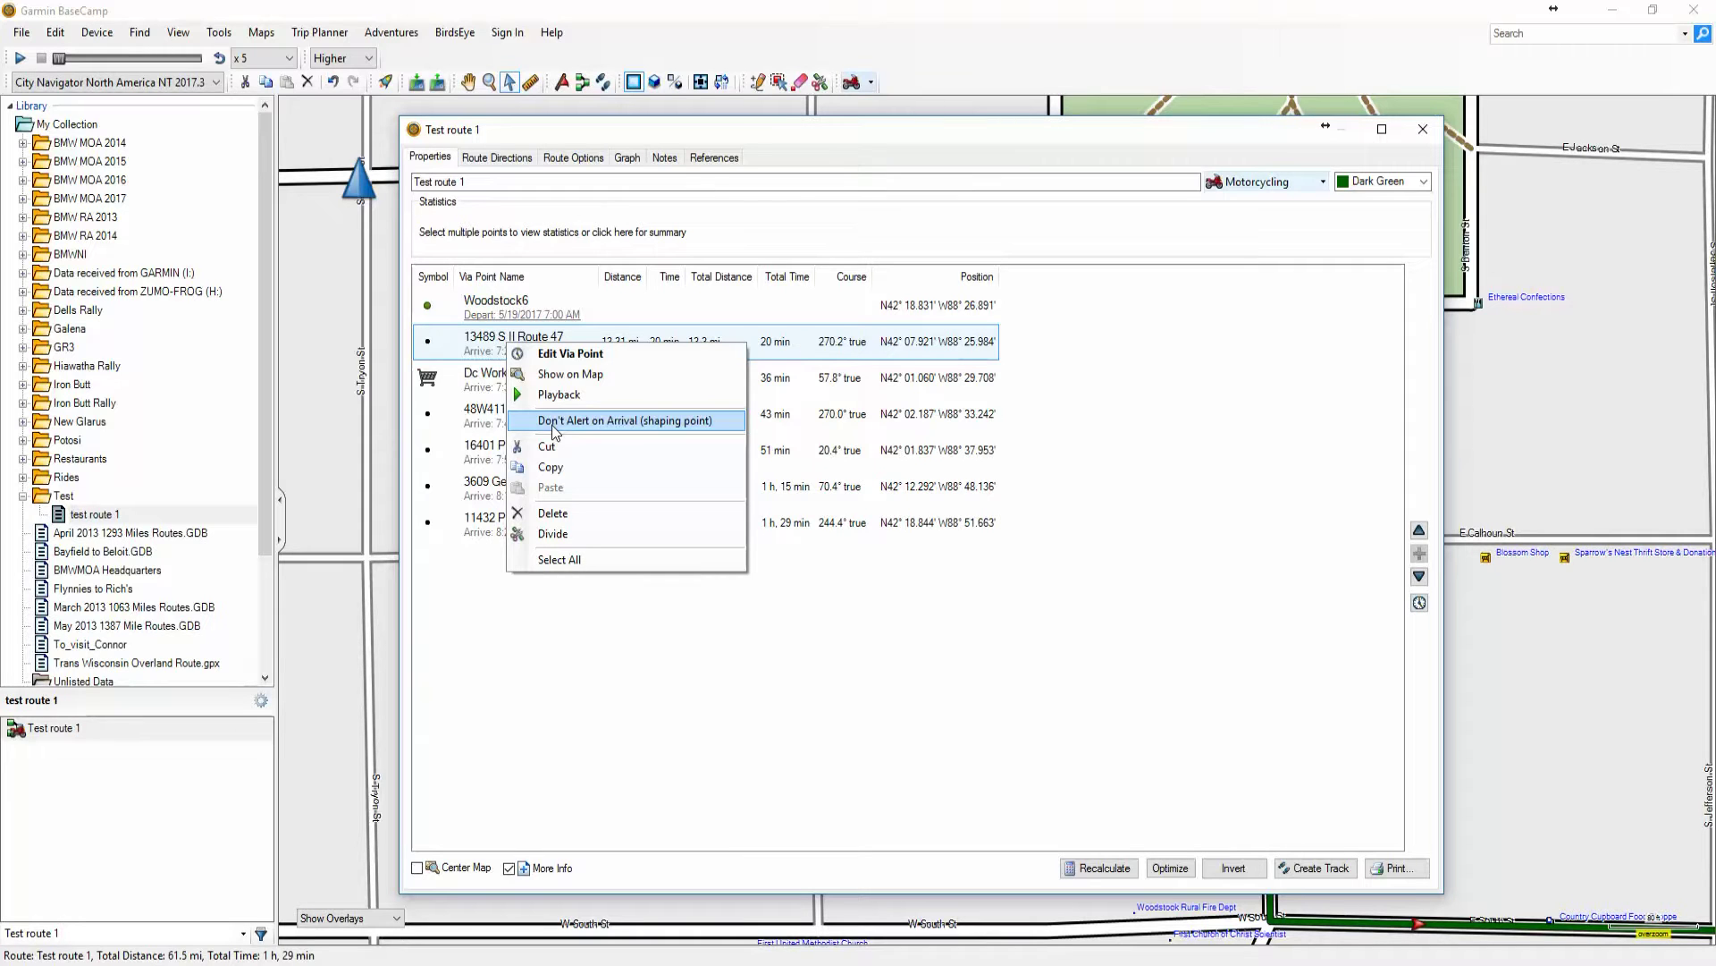
{"action": "left_click", "coordinate": [554, 425]}
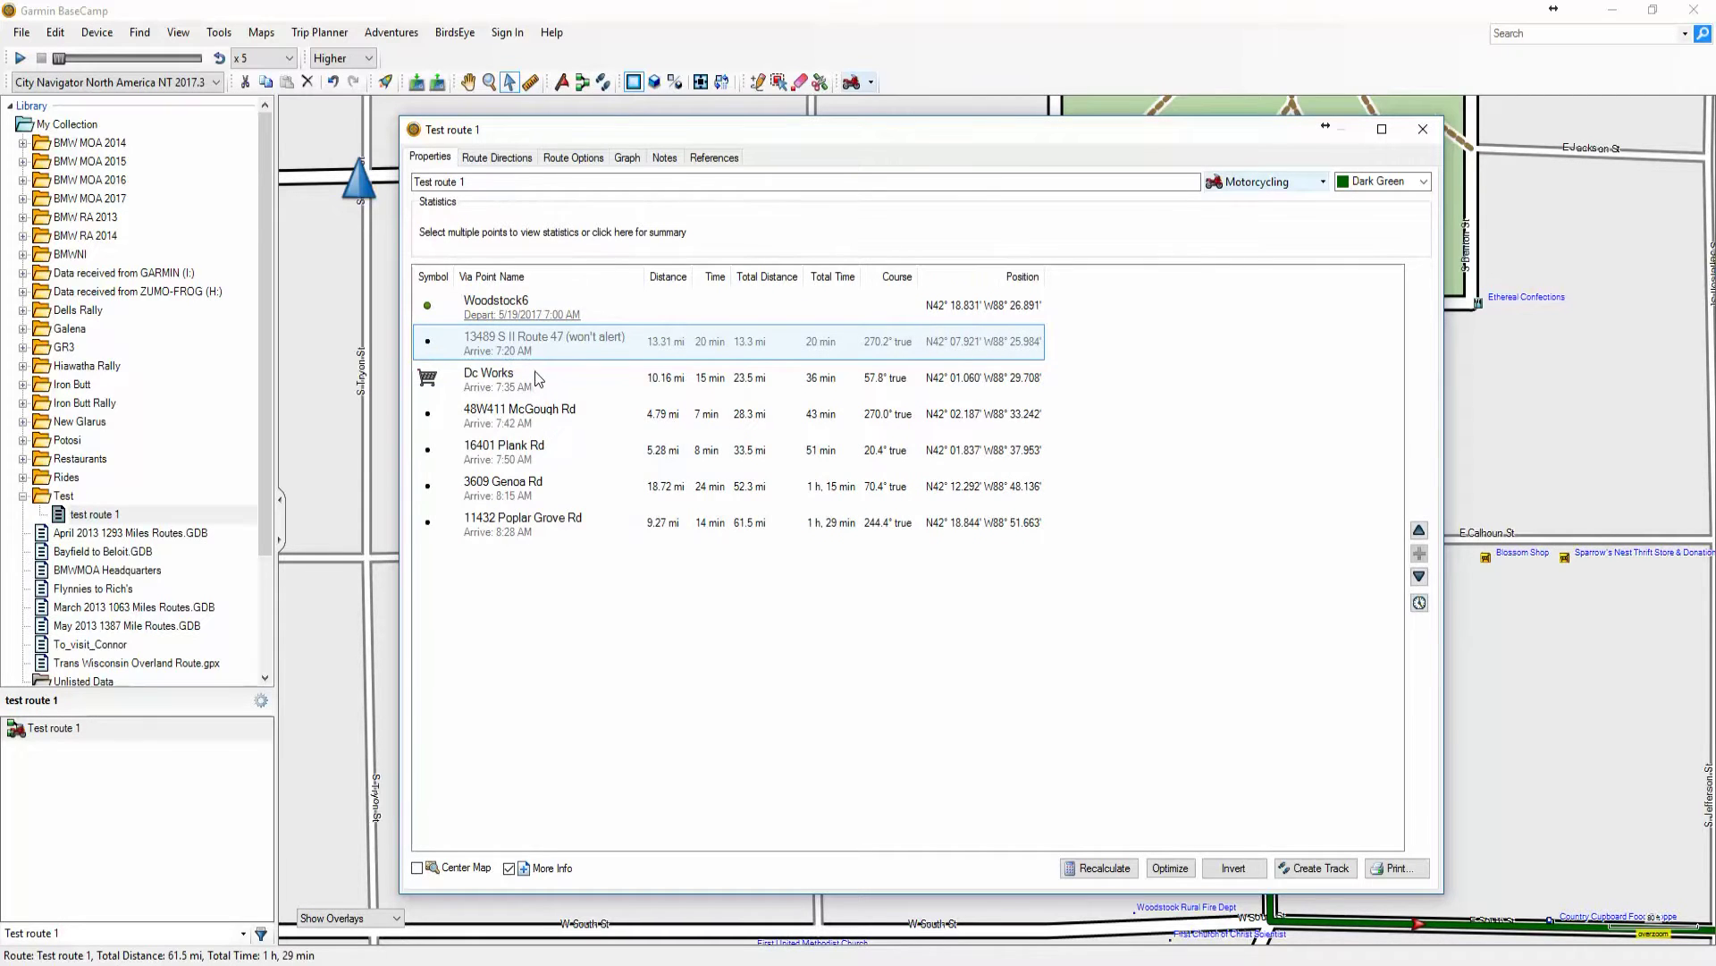
{"action": "left_click", "coordinate": [507, 492], "text": "shift"}
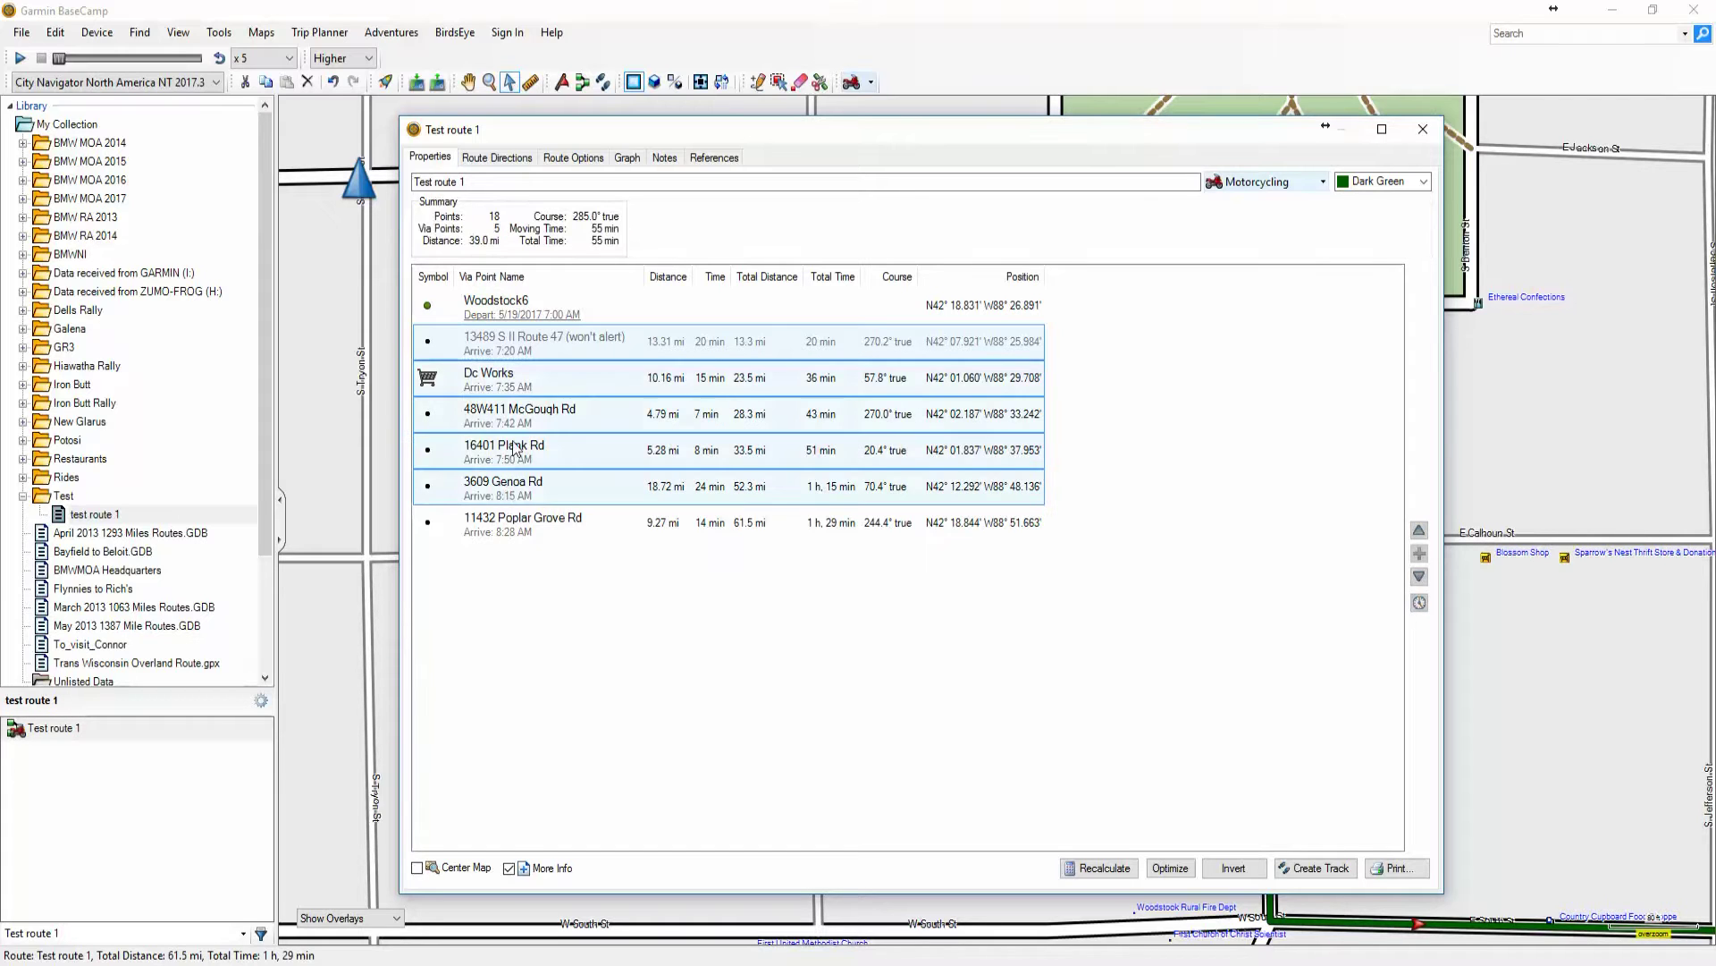
{"action": "right_click", "coordinate": [515, 449]}
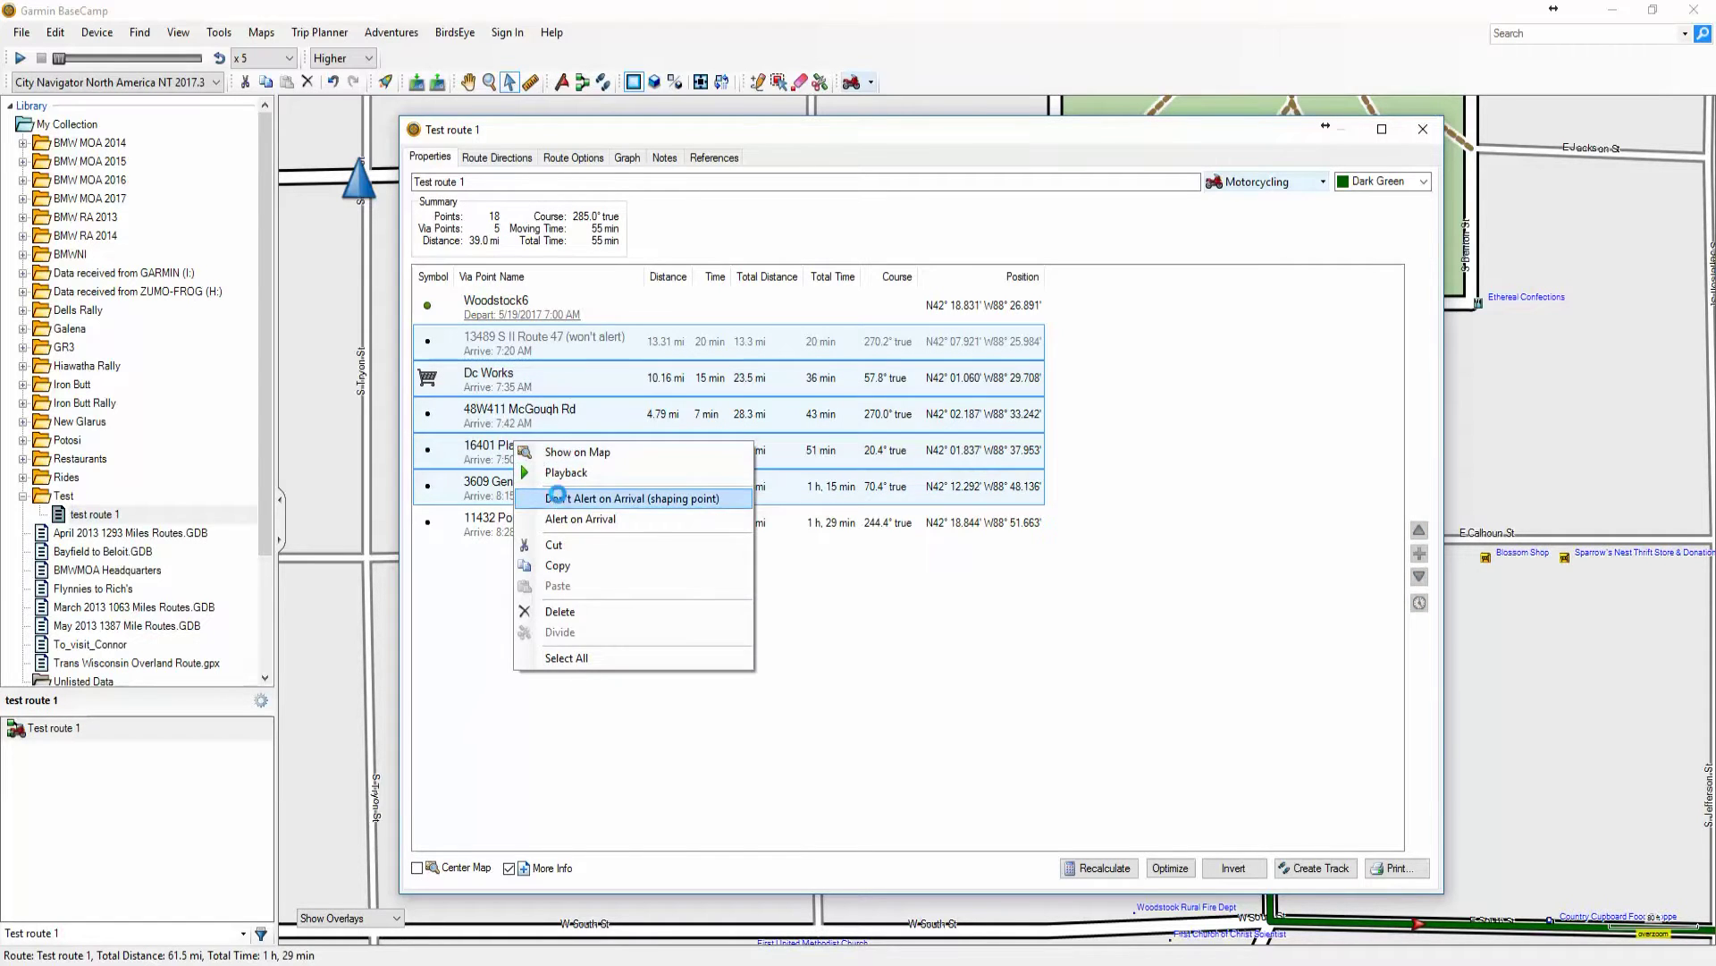
{"action": "left_click", "coordinate": [561, 499]}
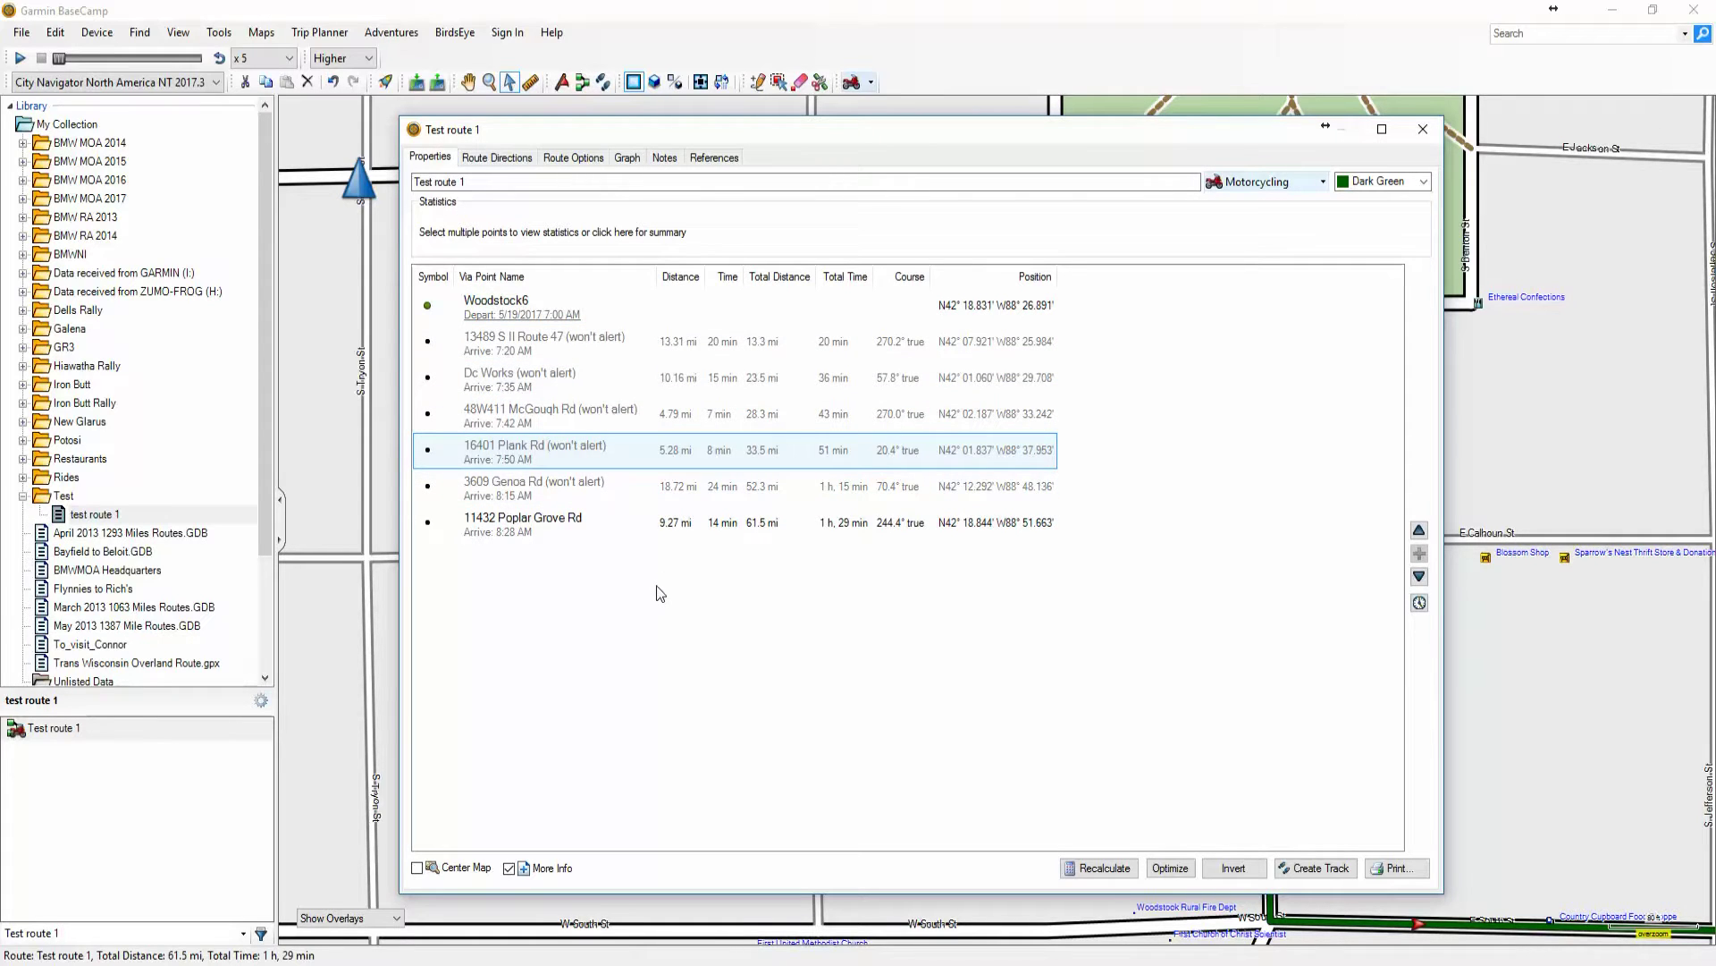
Rename the first via point from Woodstock6 to 'start of route'
{"action": "double_click", "coordinate": [493, 309]}
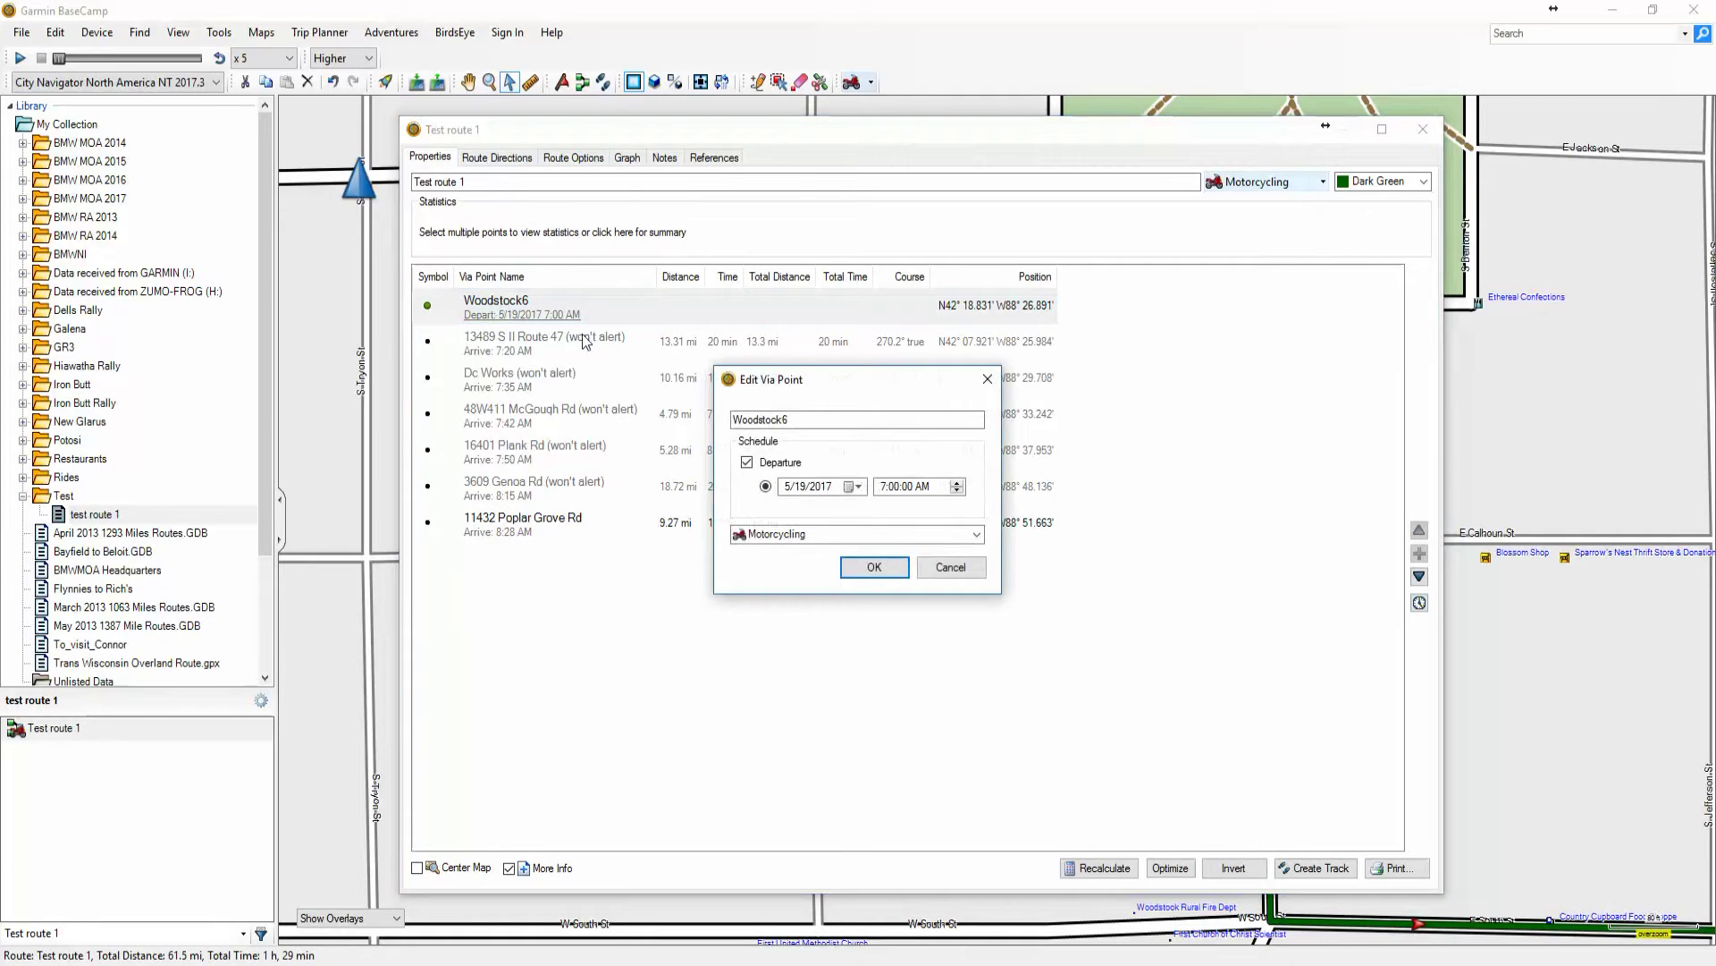
{"action": "left_click", "coordinate": [801, 414]}
{"action": "double_click", "coordinate": [801, 418]}
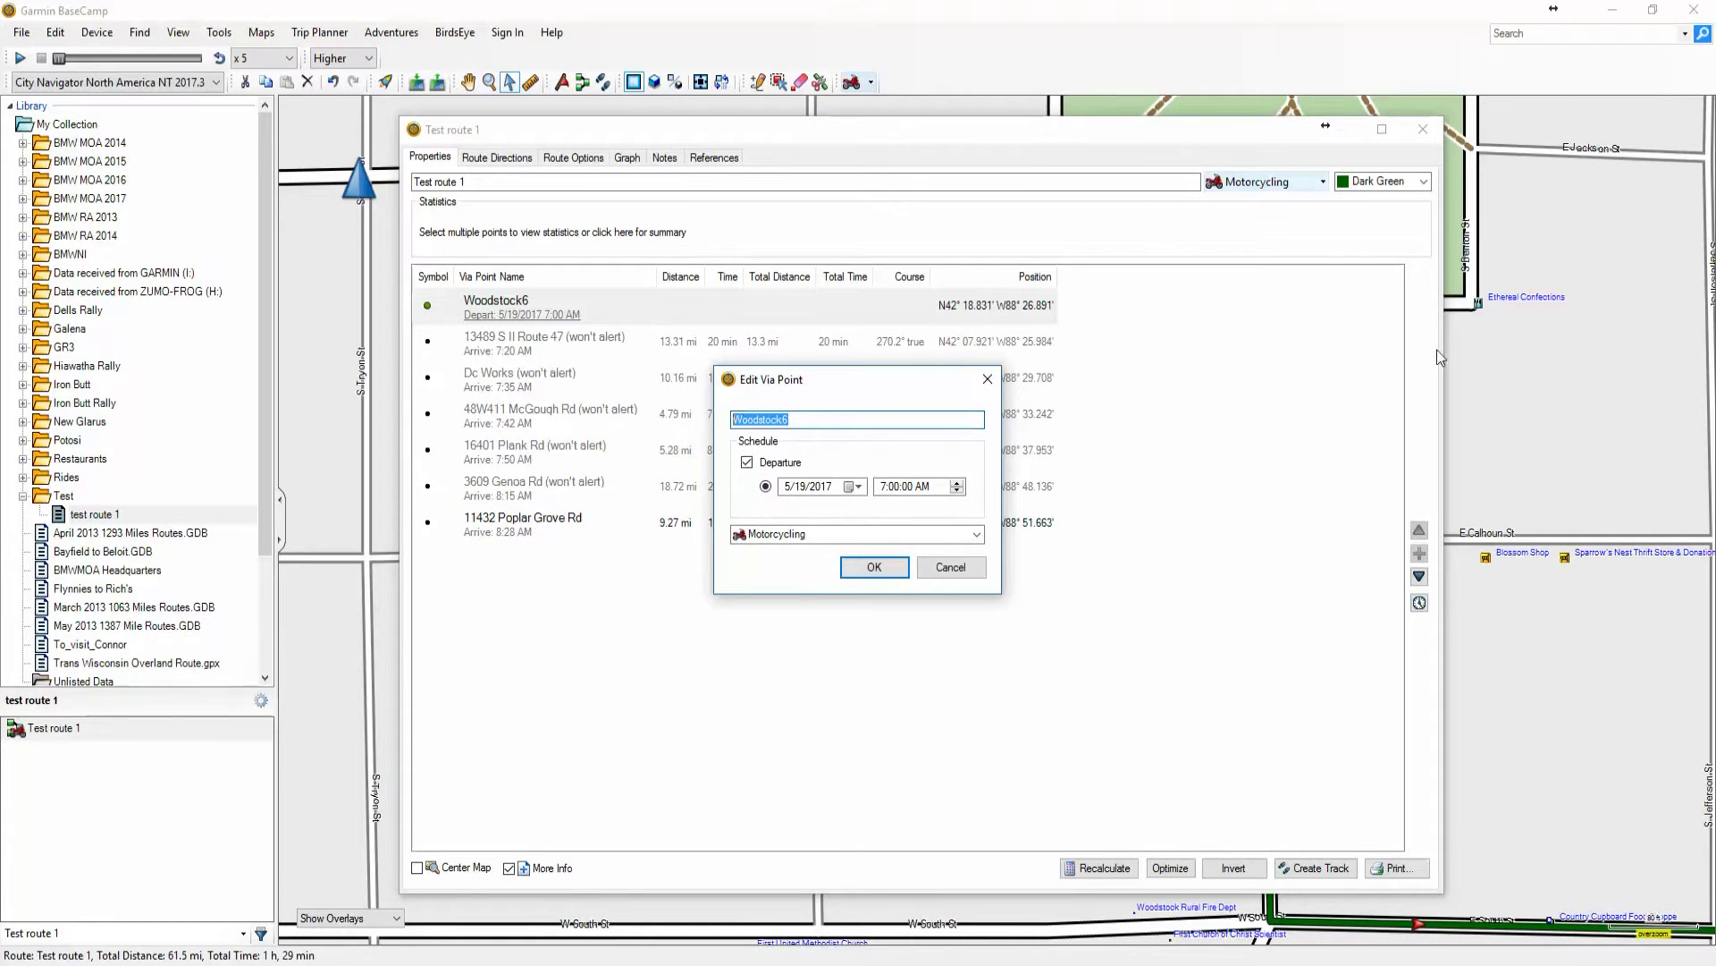
{"action": "type", "text": "start"}
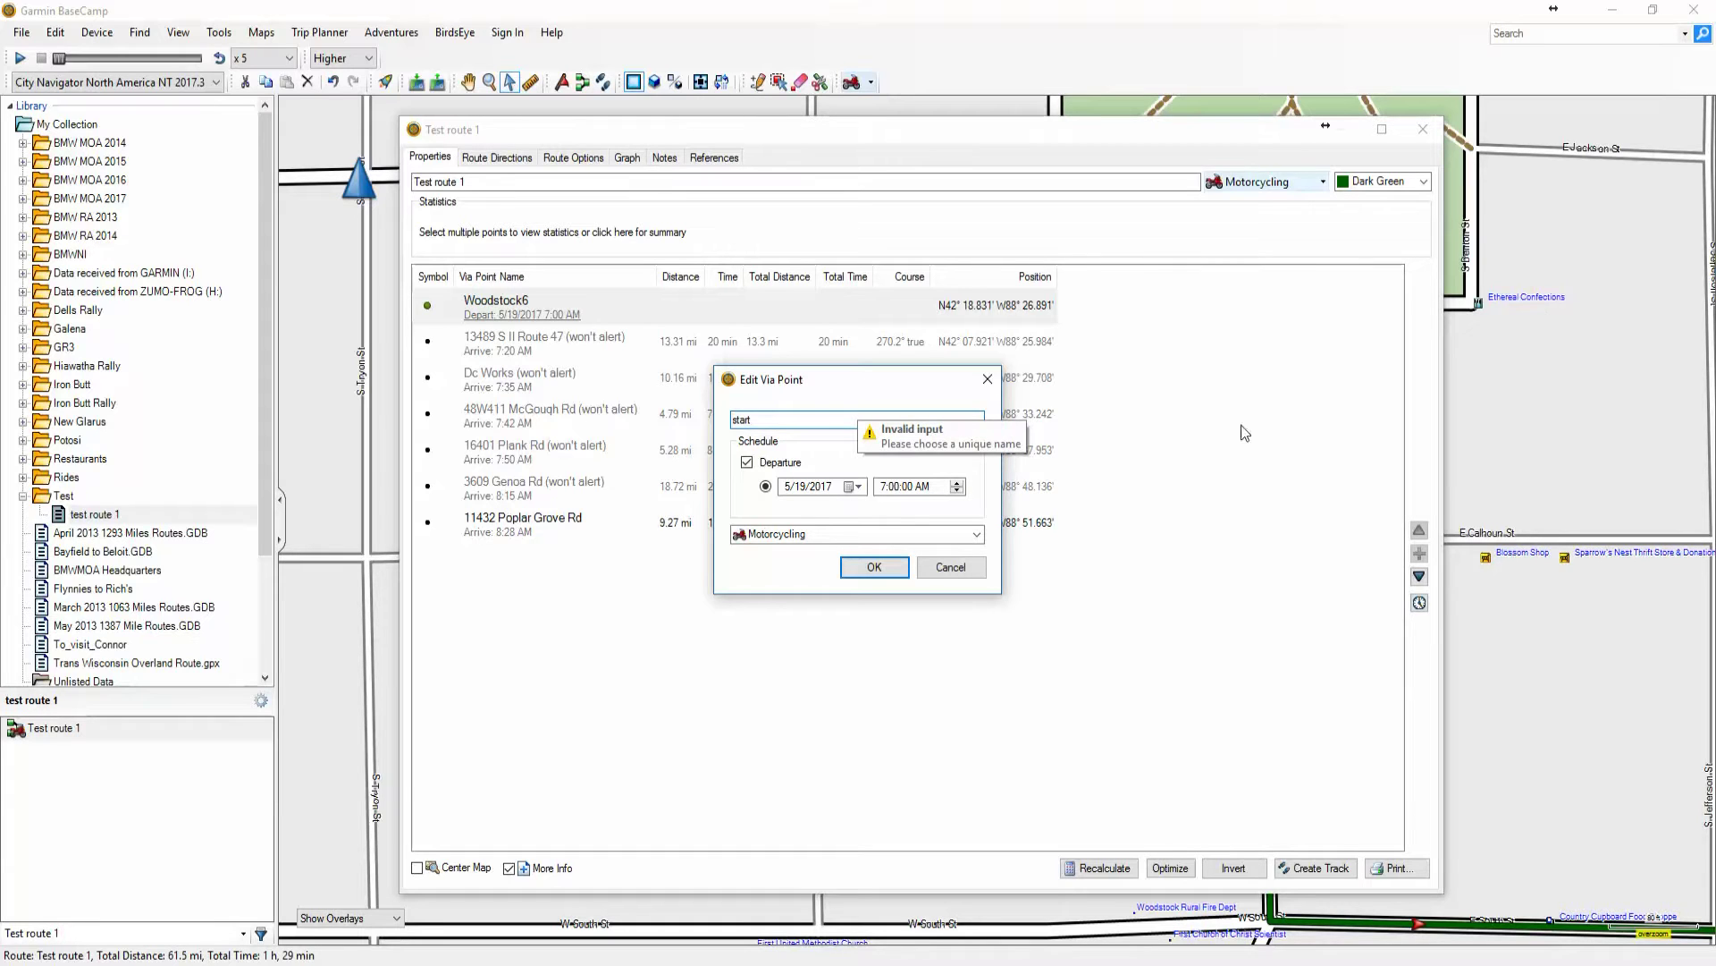
{"action": "left_click", "coordinate": [882, 572]}
{"action": "type", "text": "oute"}
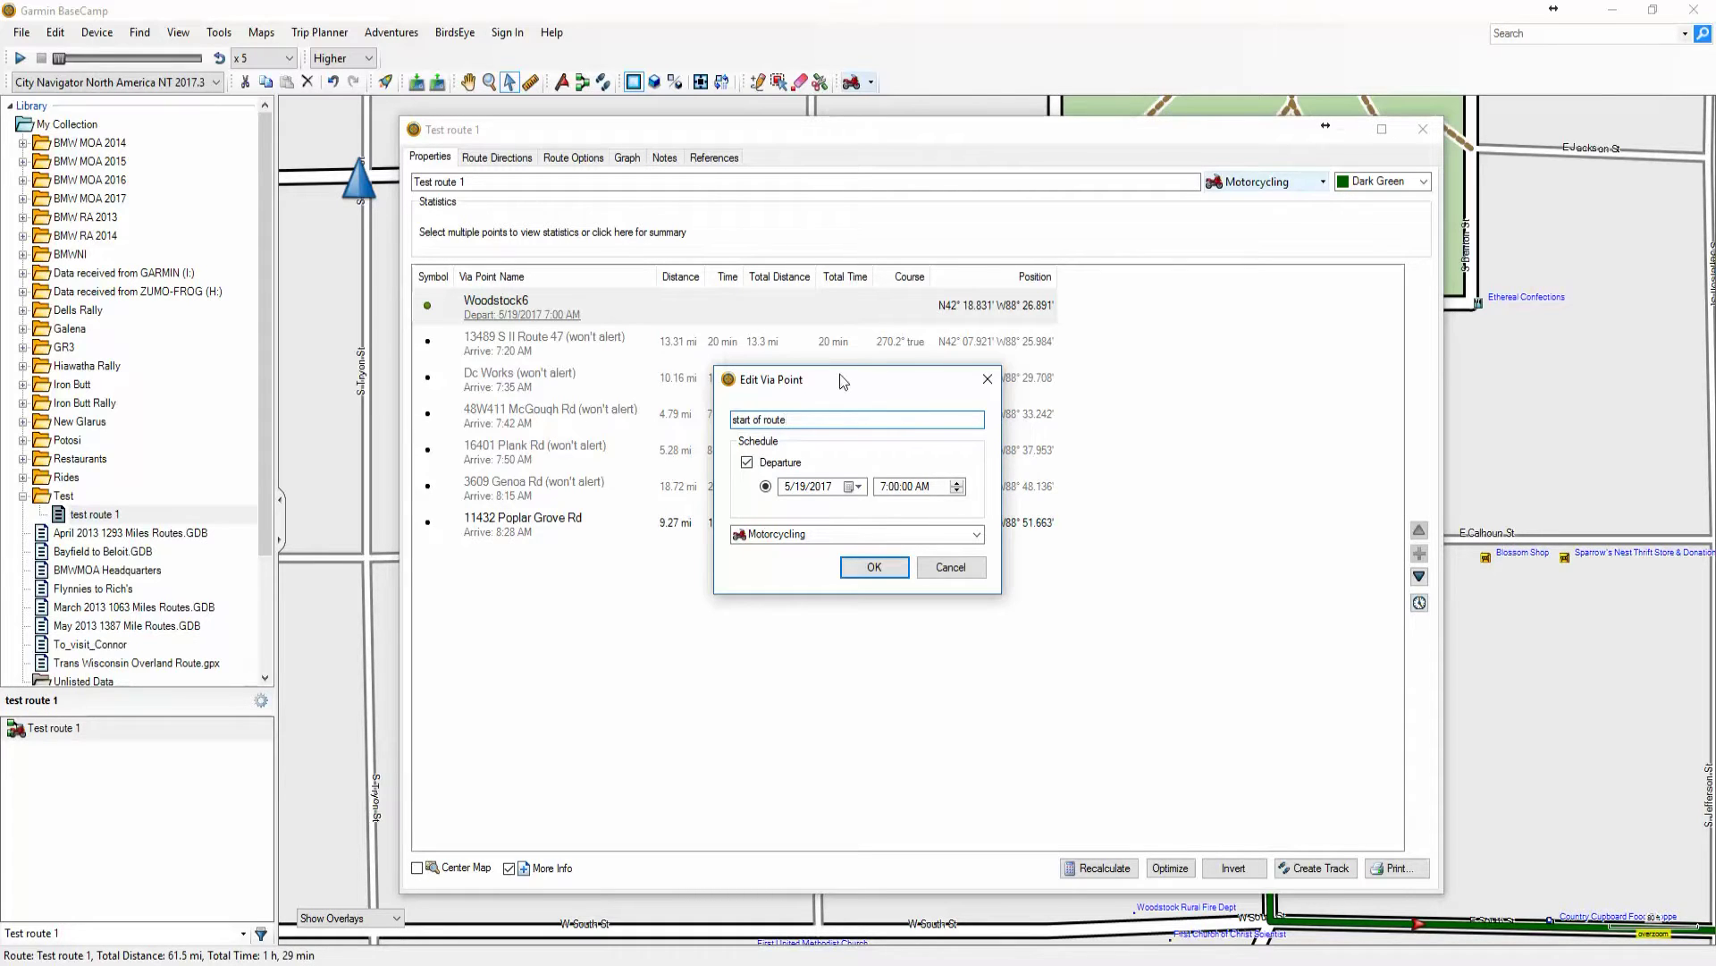
{"action": "left_click", "coordinate": [881, 563]}
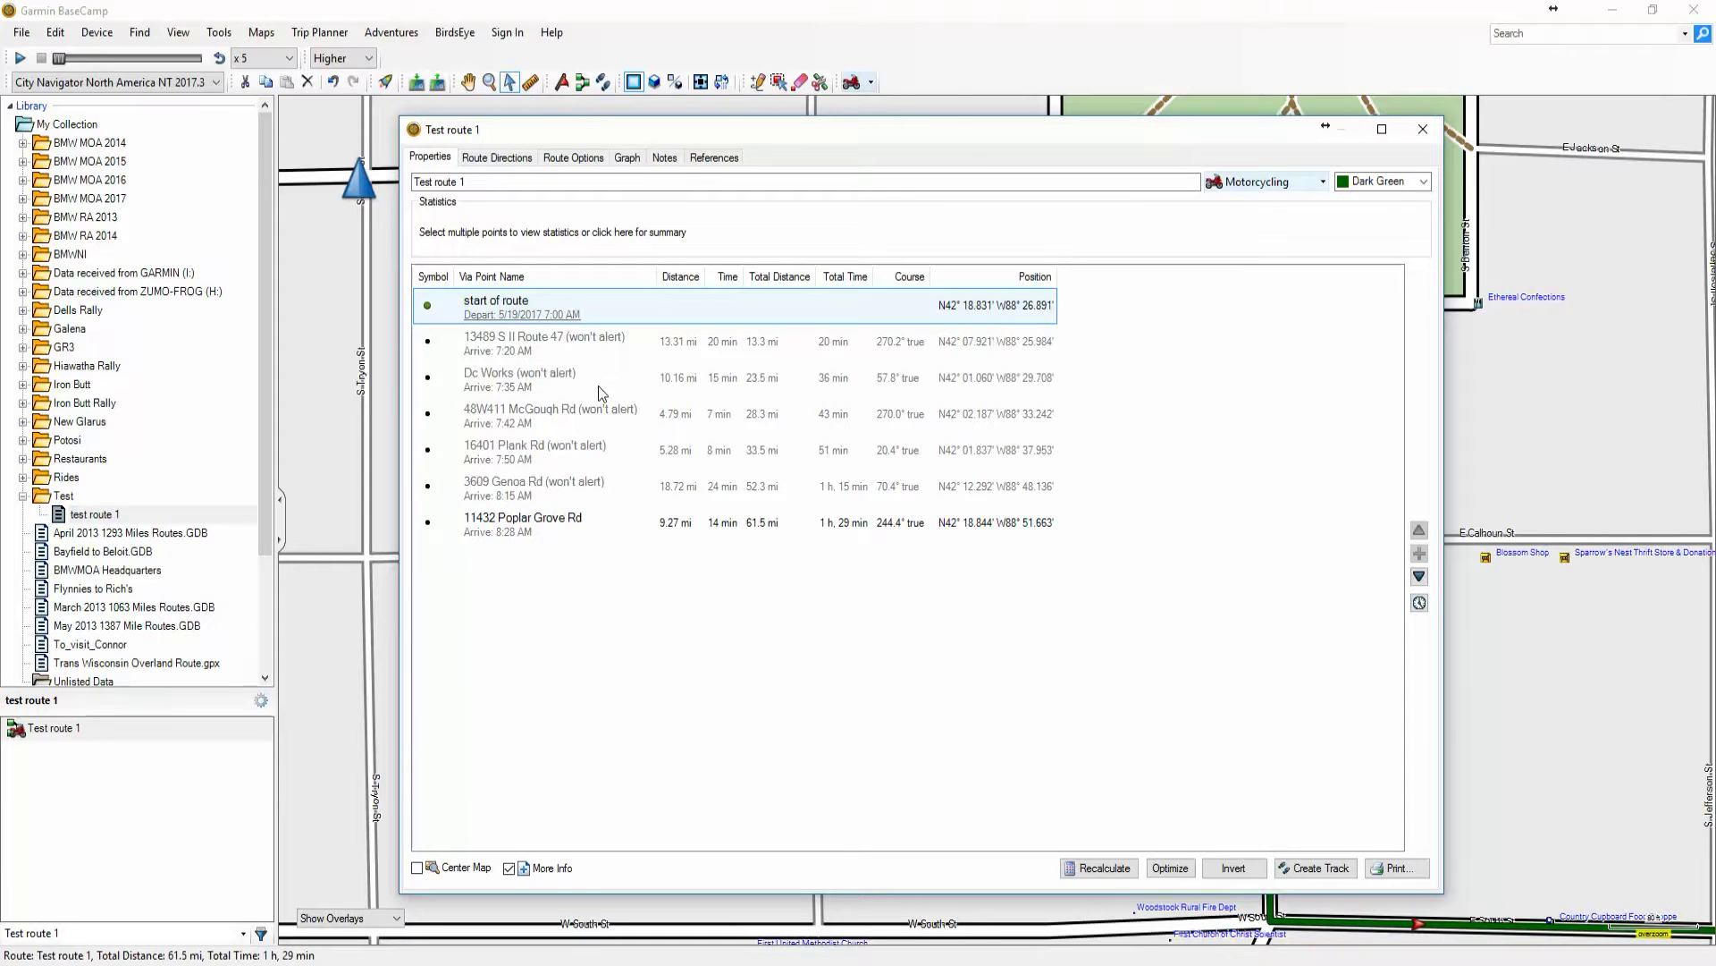
{"action": "left_click", "coordinate": [497, 157]}
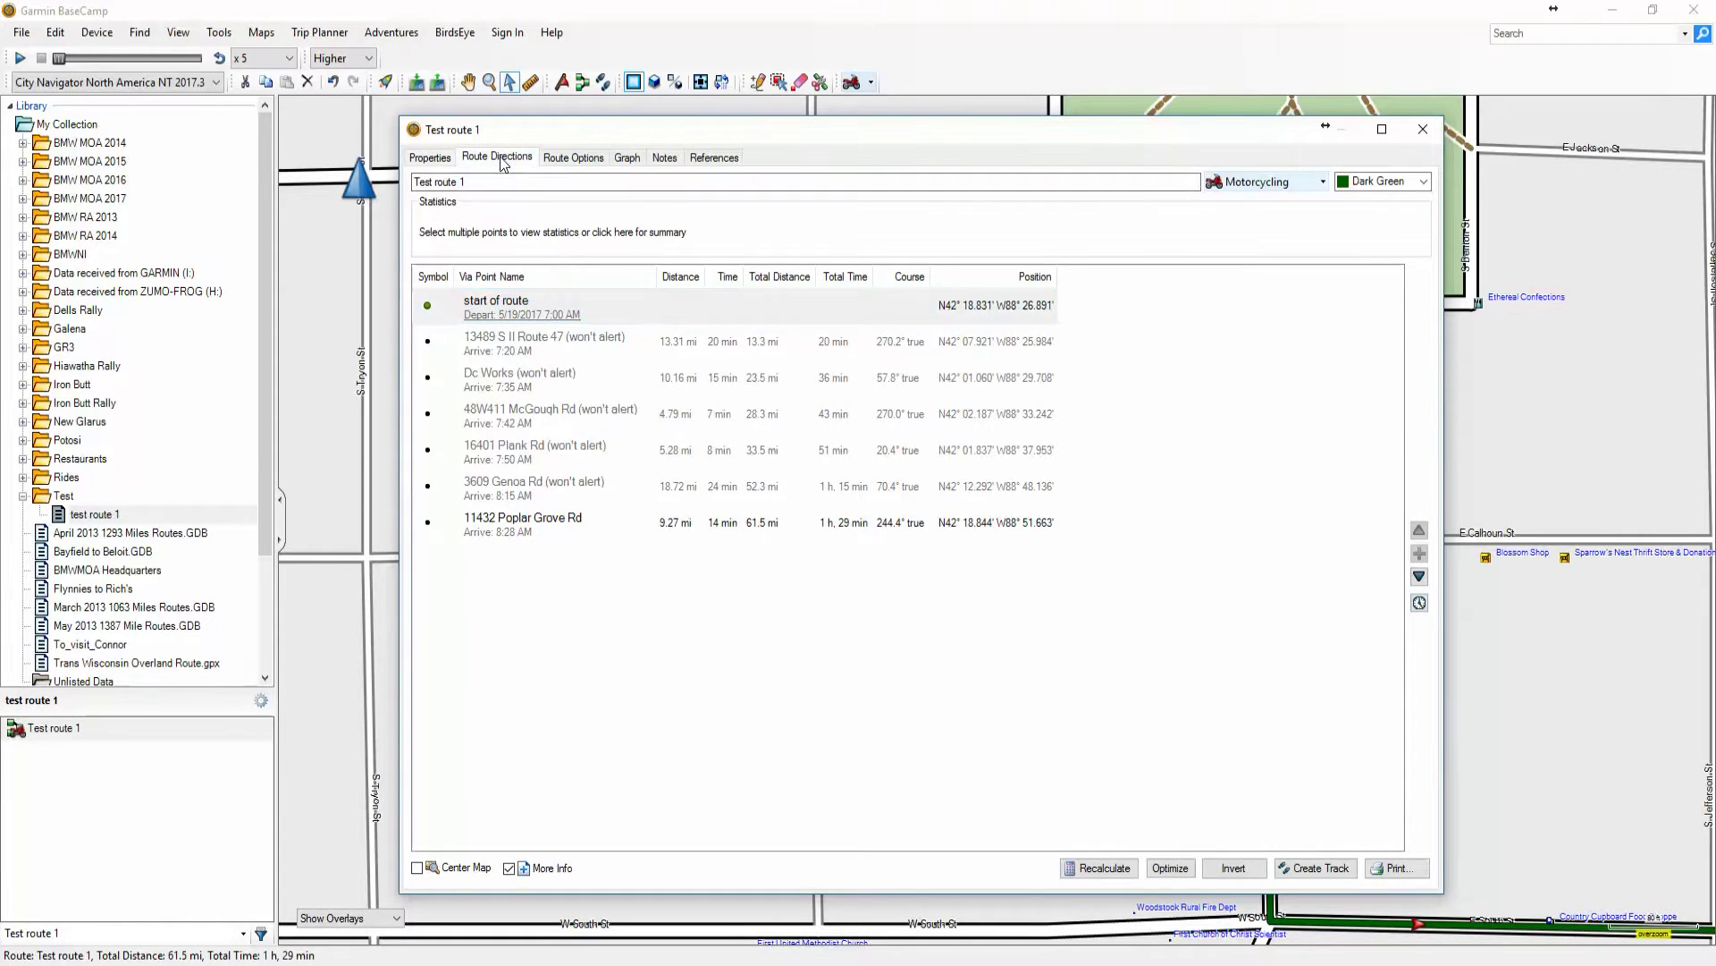
Browse the route's Route Options, Graph and Properties tabs
{"action": "left_click", "coordinate": [574, 161]}
{"action": "left_click", "coordinate": [628, 161]}
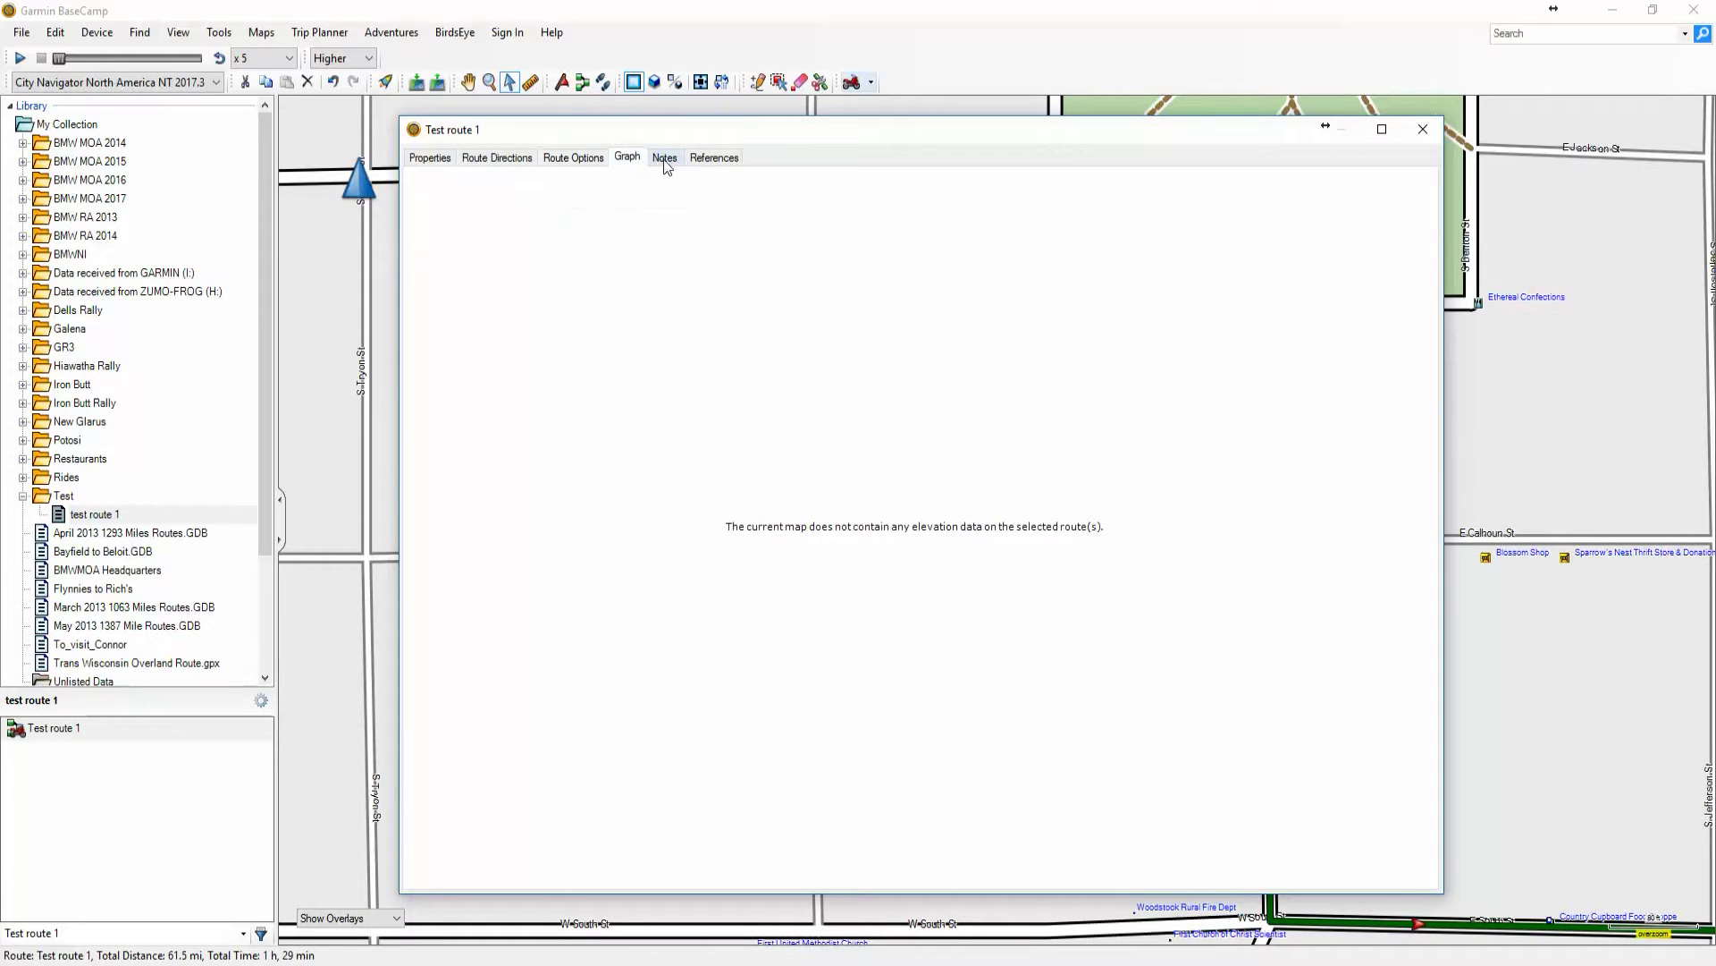
{"action": "left_click", "coordinate": [431, 159]}
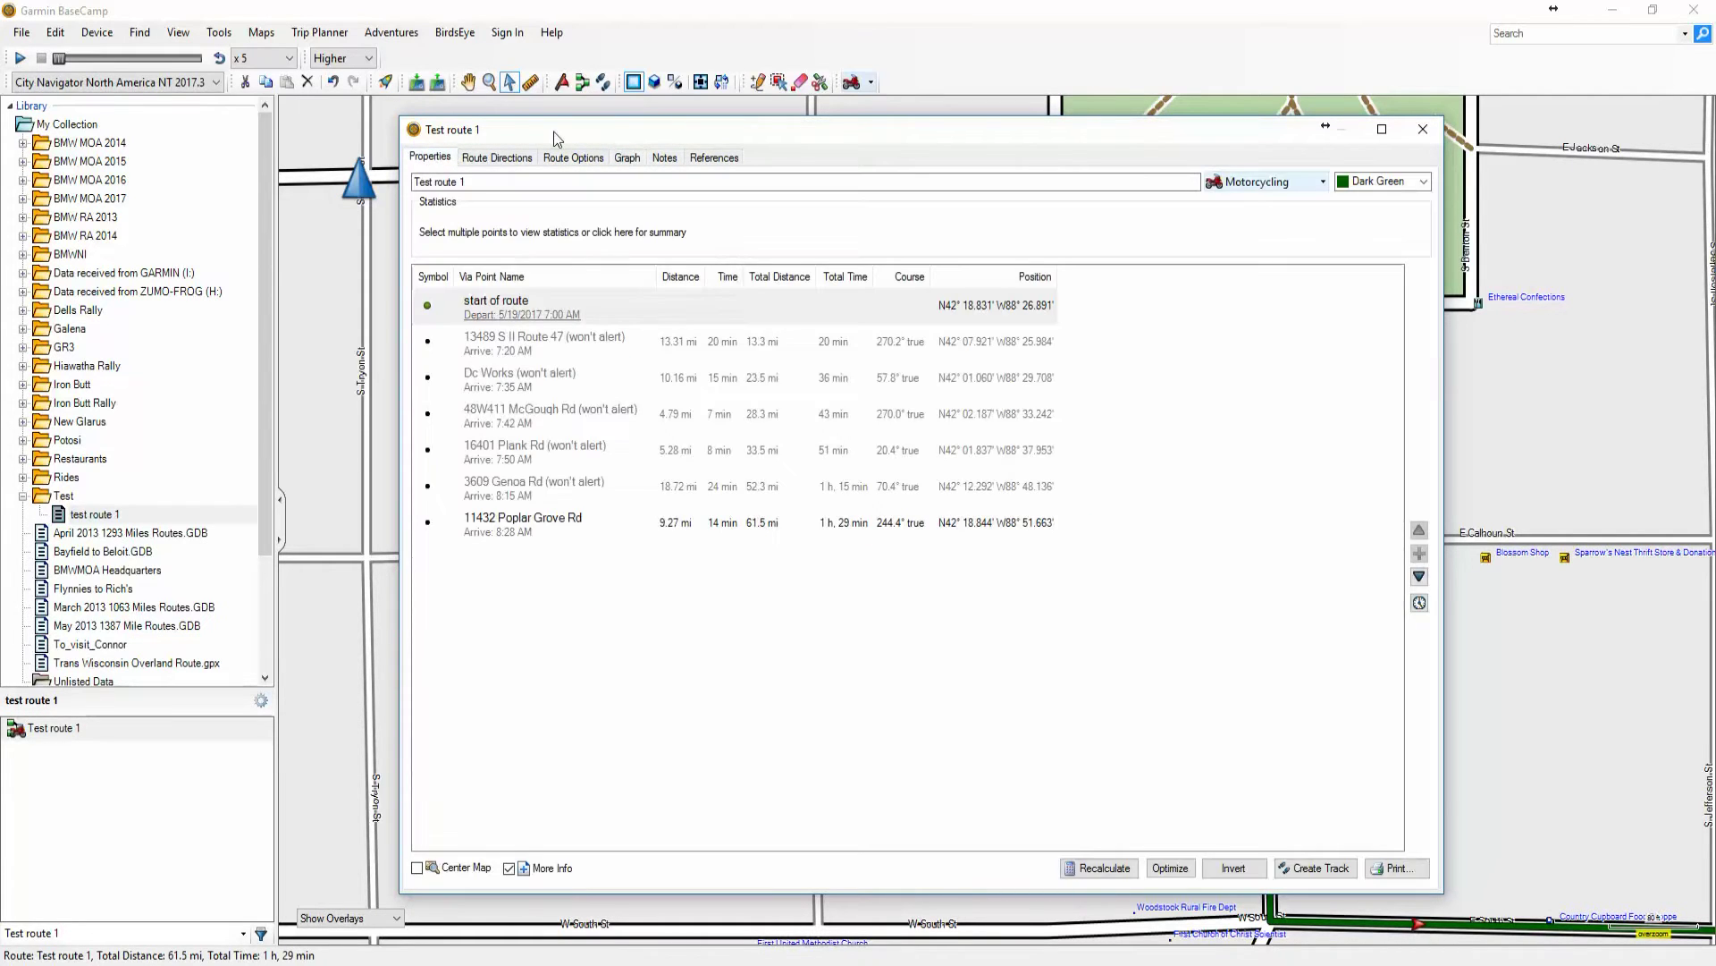
Narrow the Test route 1 window, move it aside, and zoom out around Woodstock
{"action": "left_click_drag", "start_coordinate": [554, 131], "coordinate": [558, 142]}
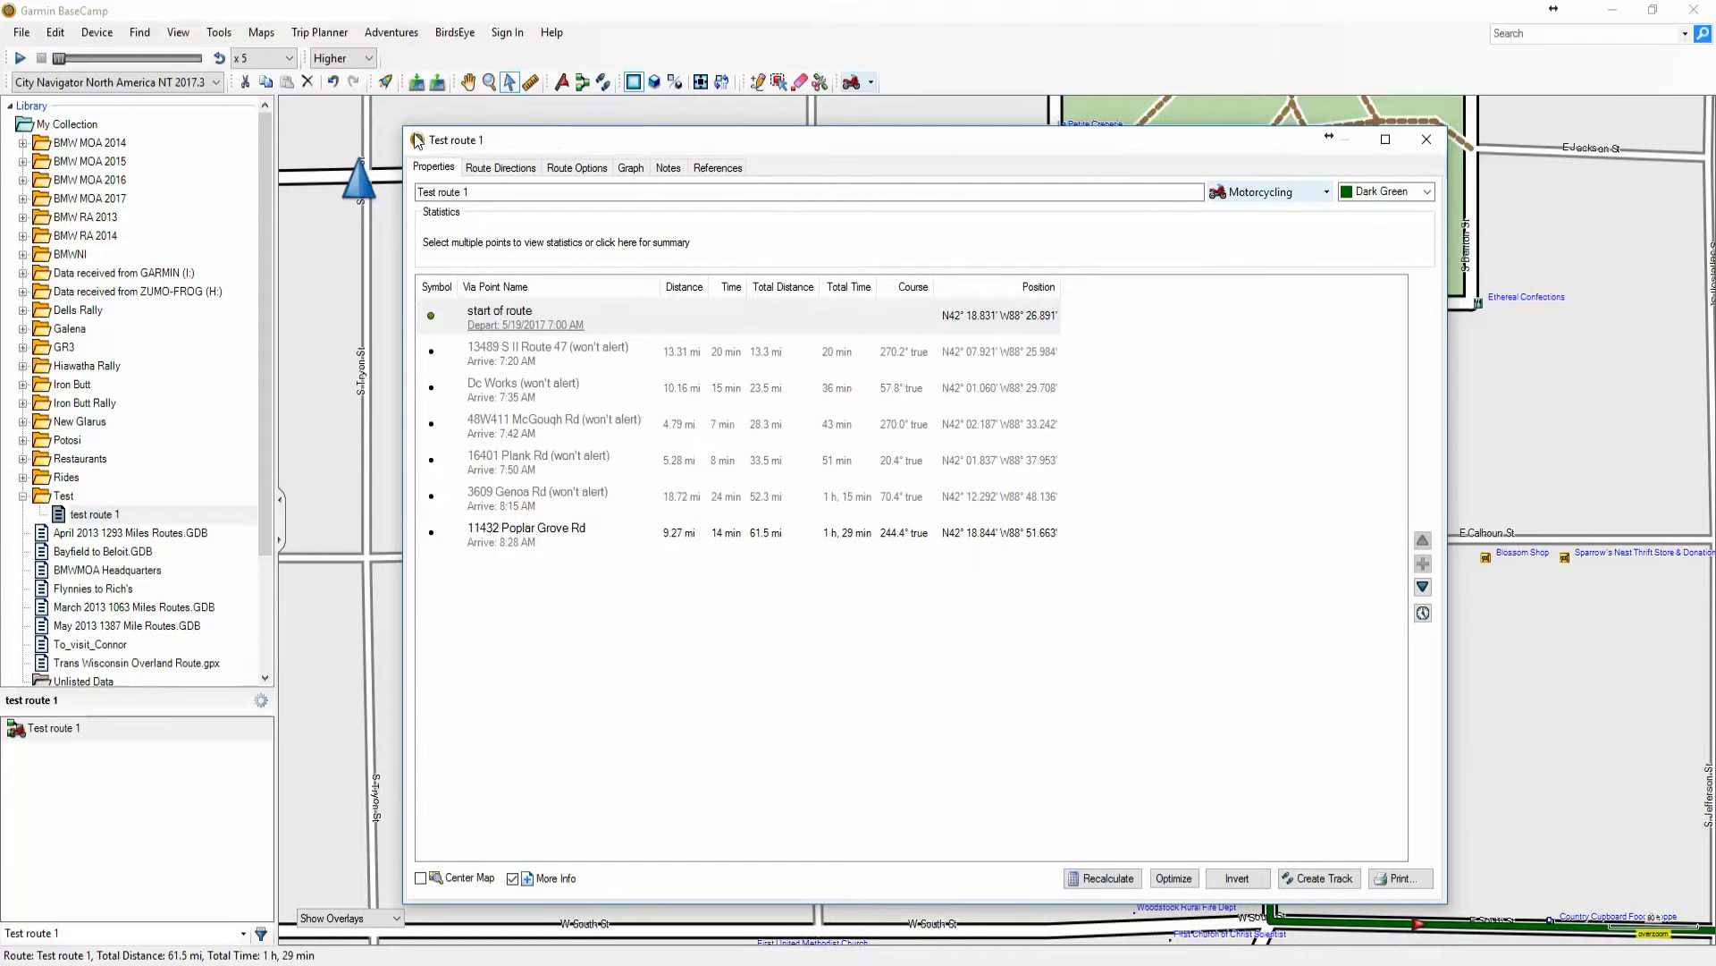
{"action": "left_click_drag", "start_coordinate": [411, 128], "coordinate": [434, 438]}
{"action": "scroll", "coordinate": [736, 256], "scroll_direction": "down", "scroll_amount": 4}
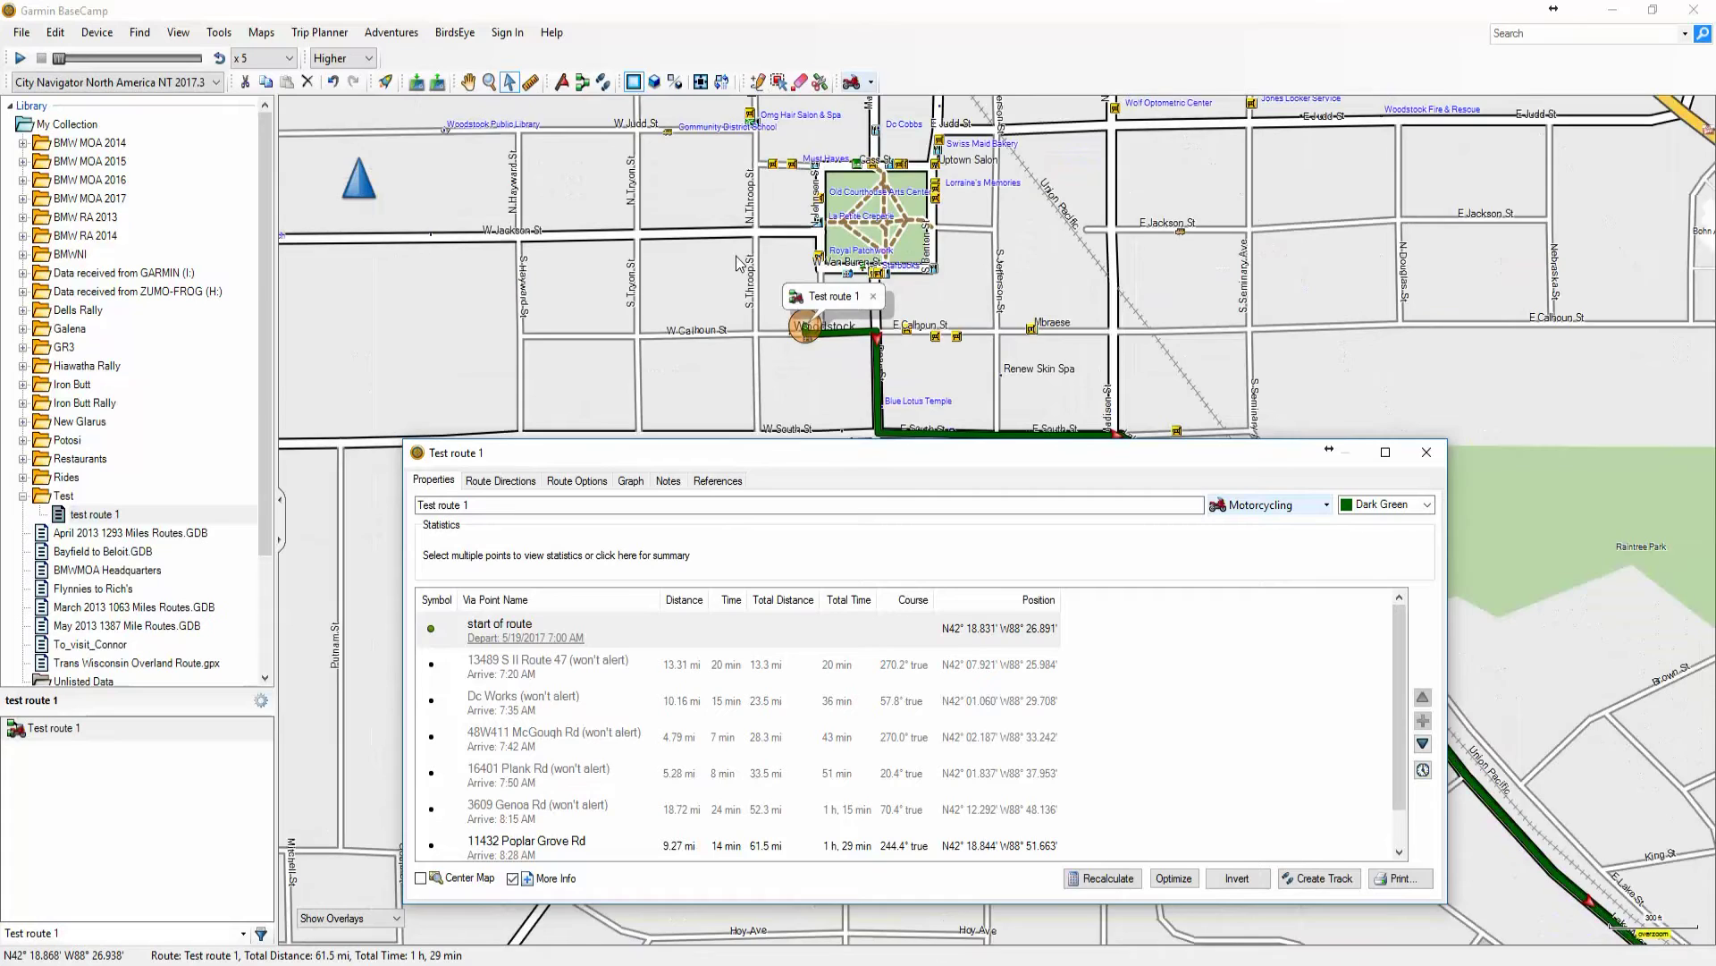
{"action": "scroll", "coordinate": [887, 299], "scroll_direction": "down", "scroll_amount": 2}
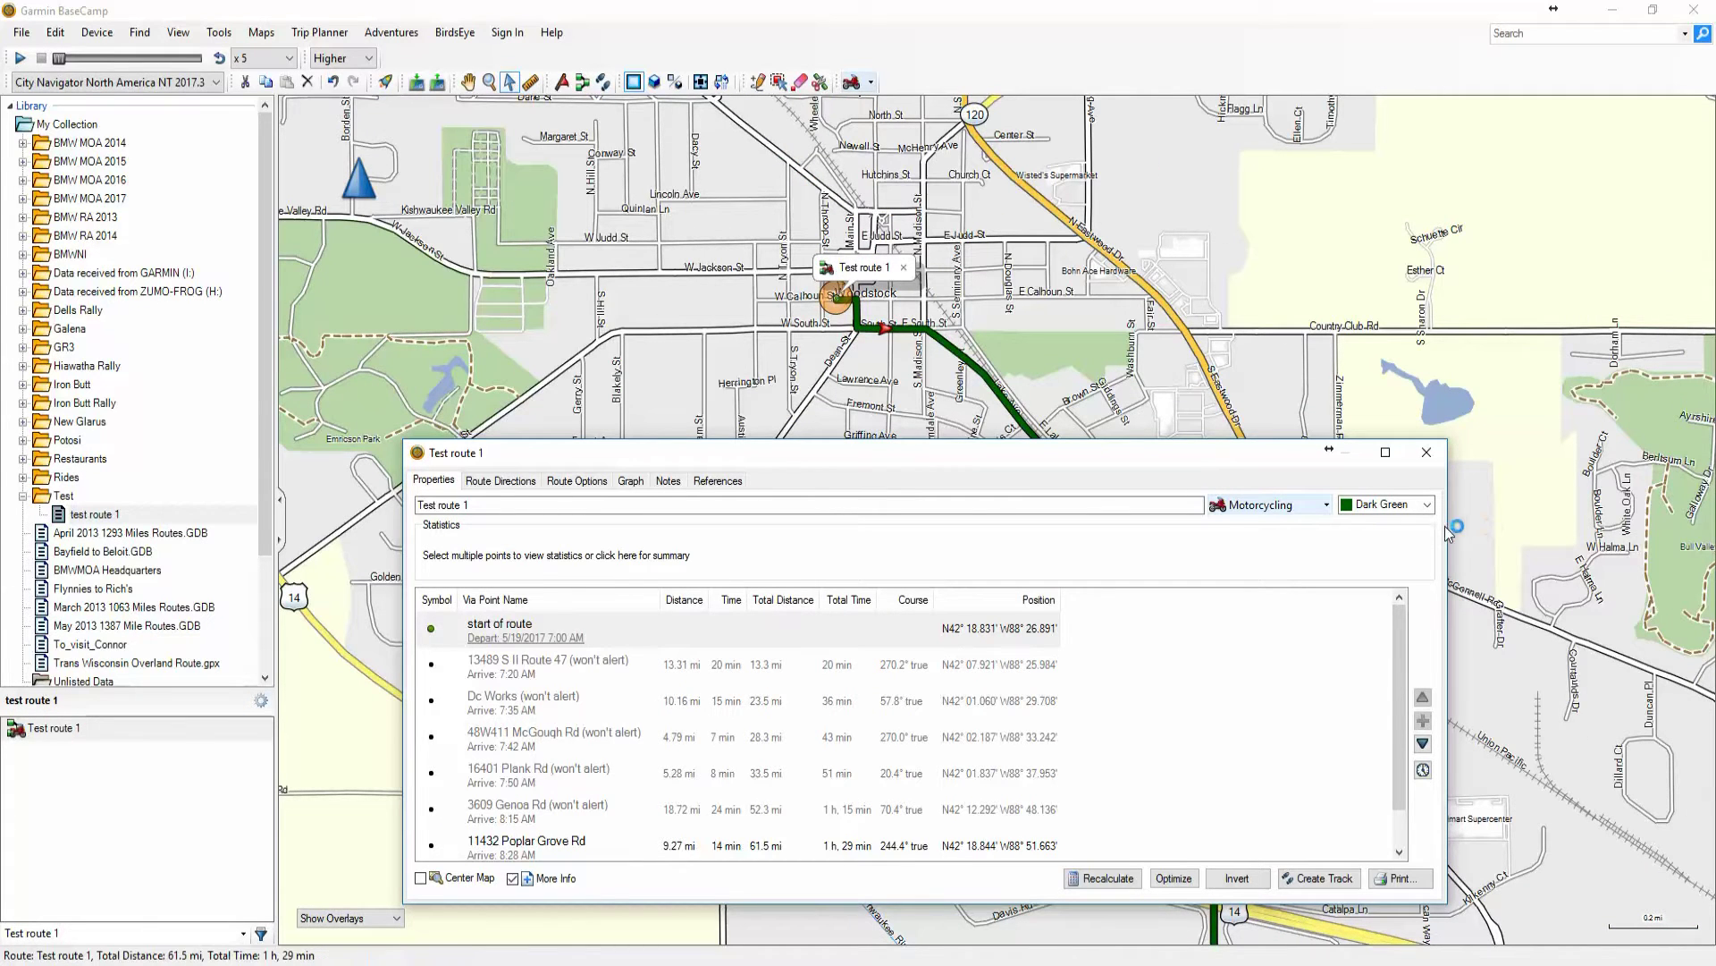
{"action": "left_click_drag", "start_coordinate": [1445, 528], "coordinate": [898, 538]}
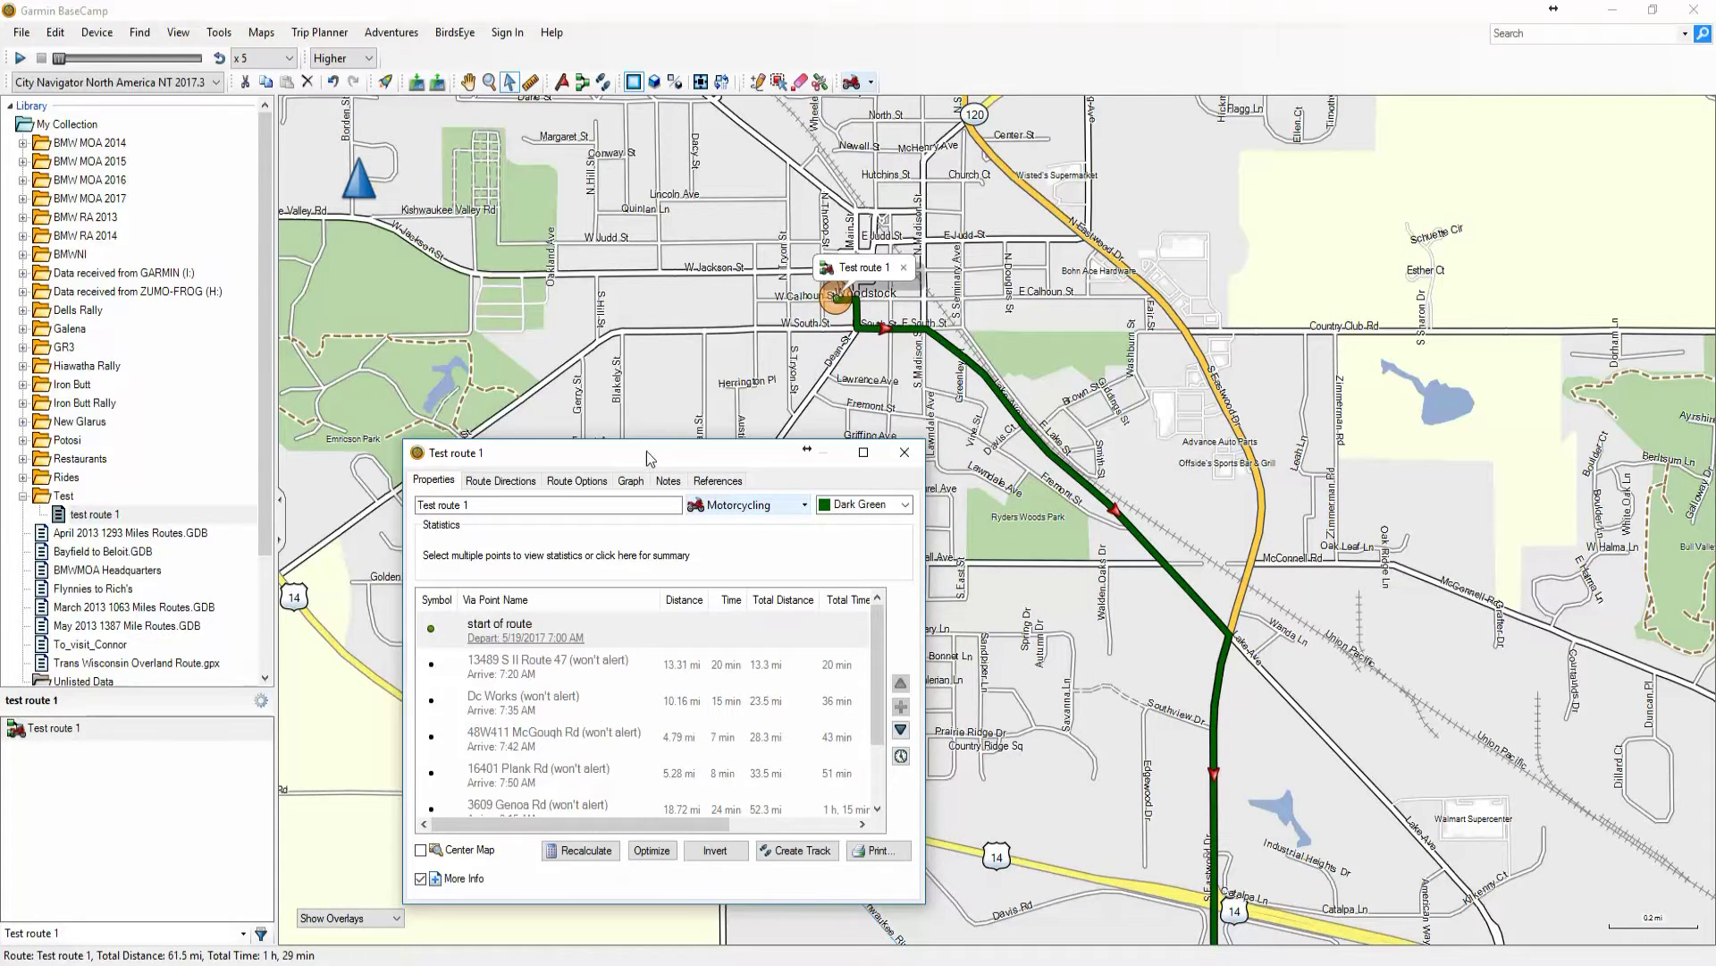
{"action": "left_click_drag", "start_coordinate": [646, 450], "coordinate": [580, 348]}
{"action": "scroll", "coordinate": [1257, 560], "scroll_direction": "down", "scroll_amount": 2}
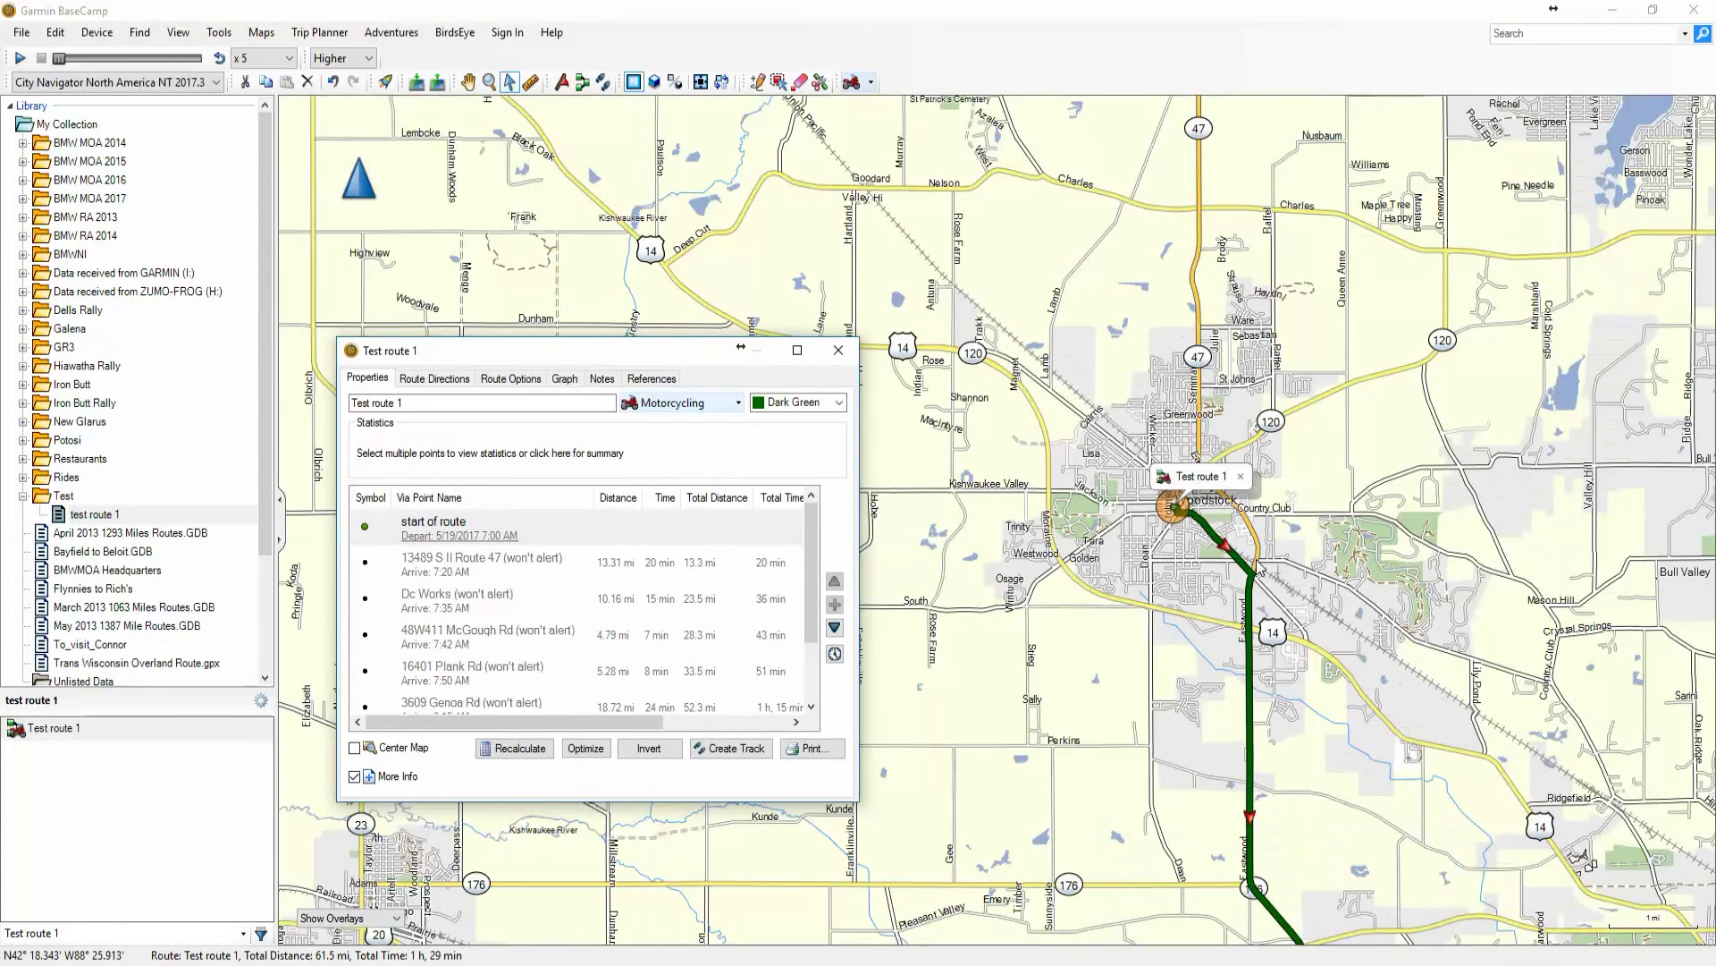
{"action": "scroll", "coordinate": [1257, 642], "scroll_direction": "down", "scroll_amount": 1}
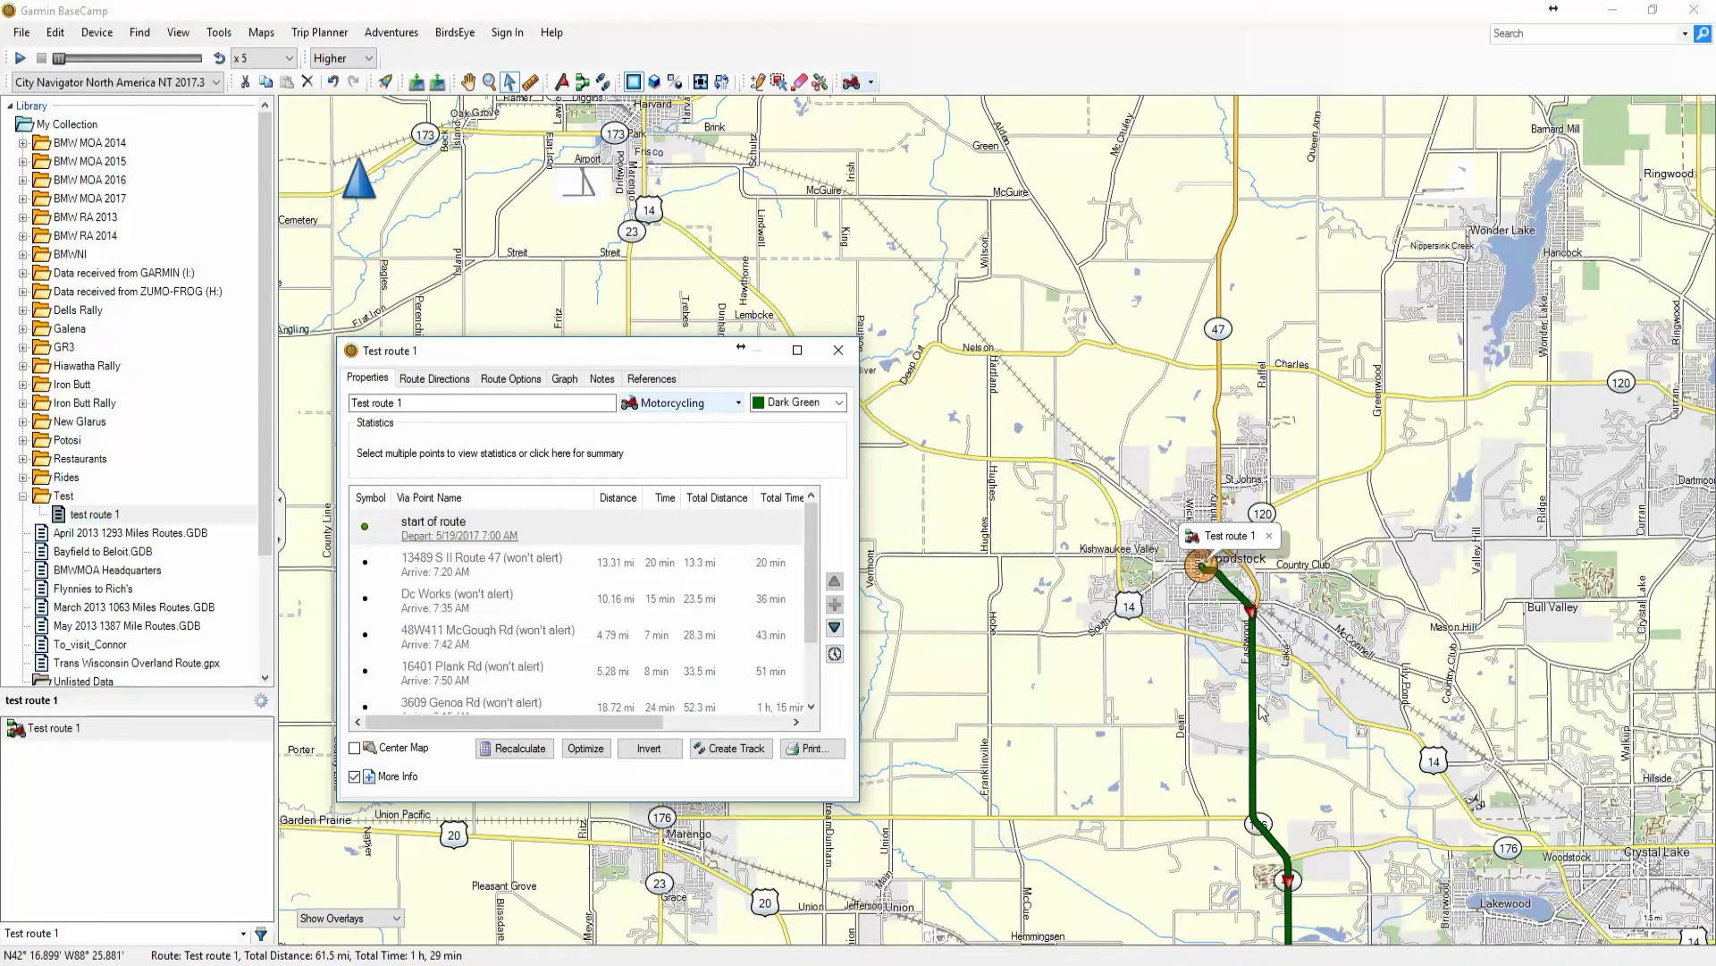
Pan south with the Hand tool and locate start of route, Route 47 and Dc Works on the map
{"action": "left_click", "coordinate": [468, 83]}
{"action": "left_click_drag", "start_coordinate": [1161, 870], "coordinate": [1046, 306]}
{"action": "left_click_drag", "start_coordinate": [1043, 481], "coordinate": [1044, 354]}
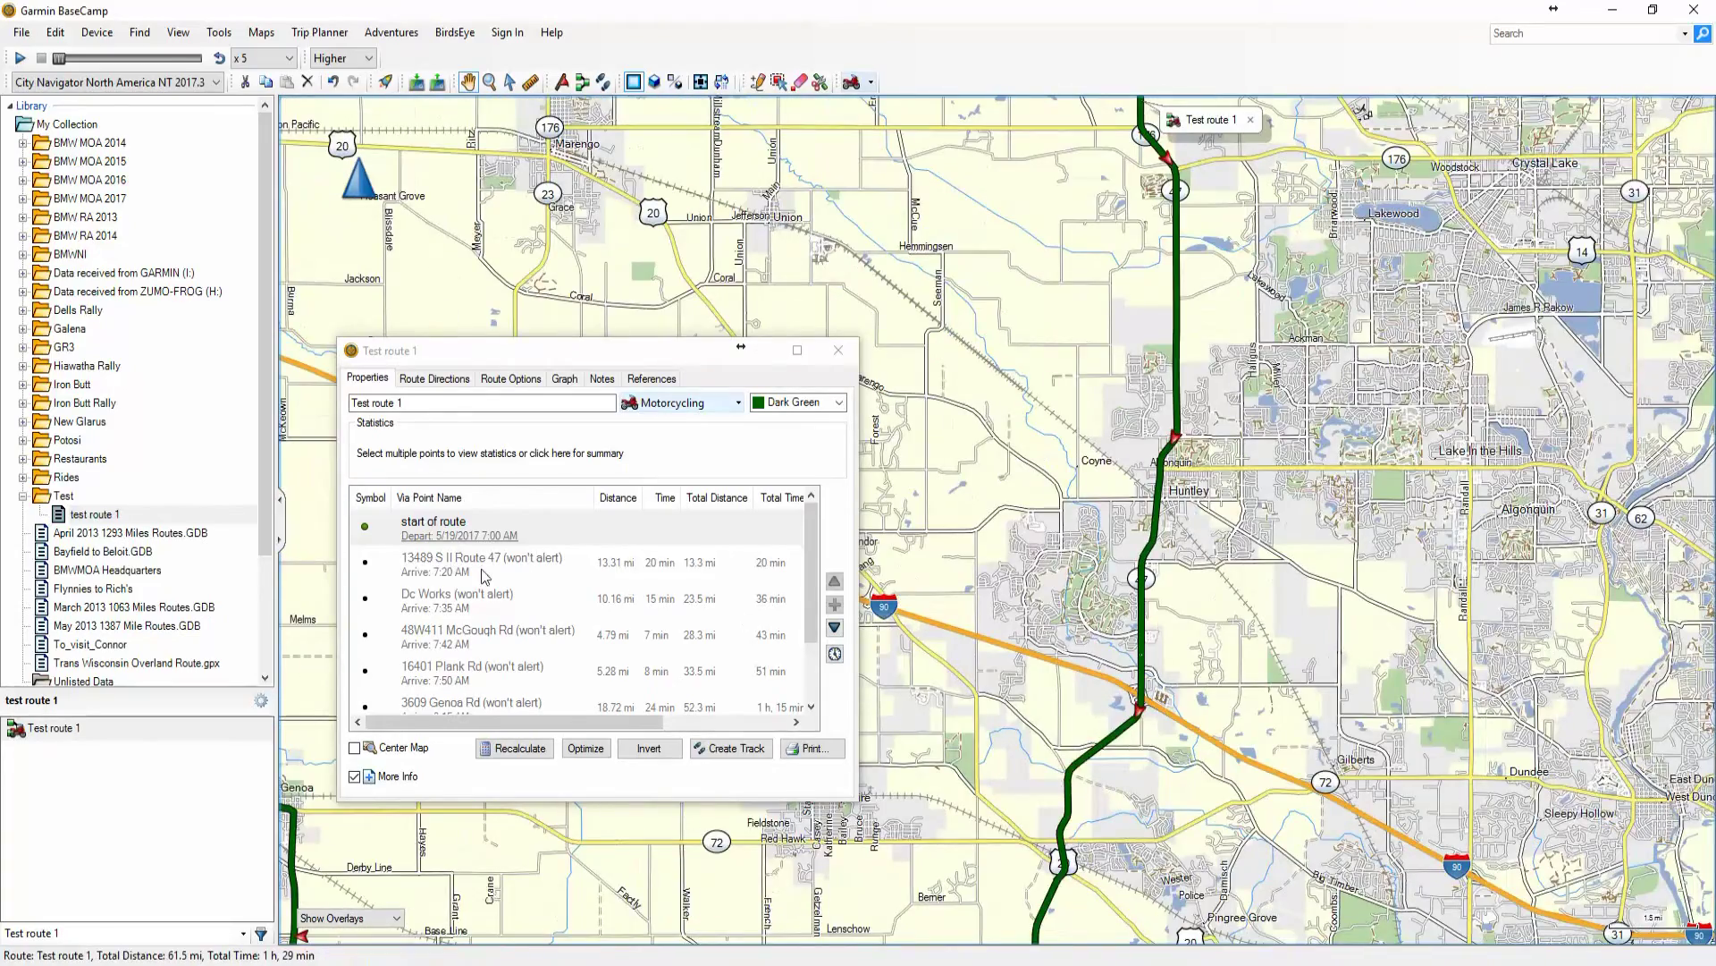
{"action": "left_click", "coordinate": [412, 577]}
{"action": "left_click", "coordinate": [411, 577]}
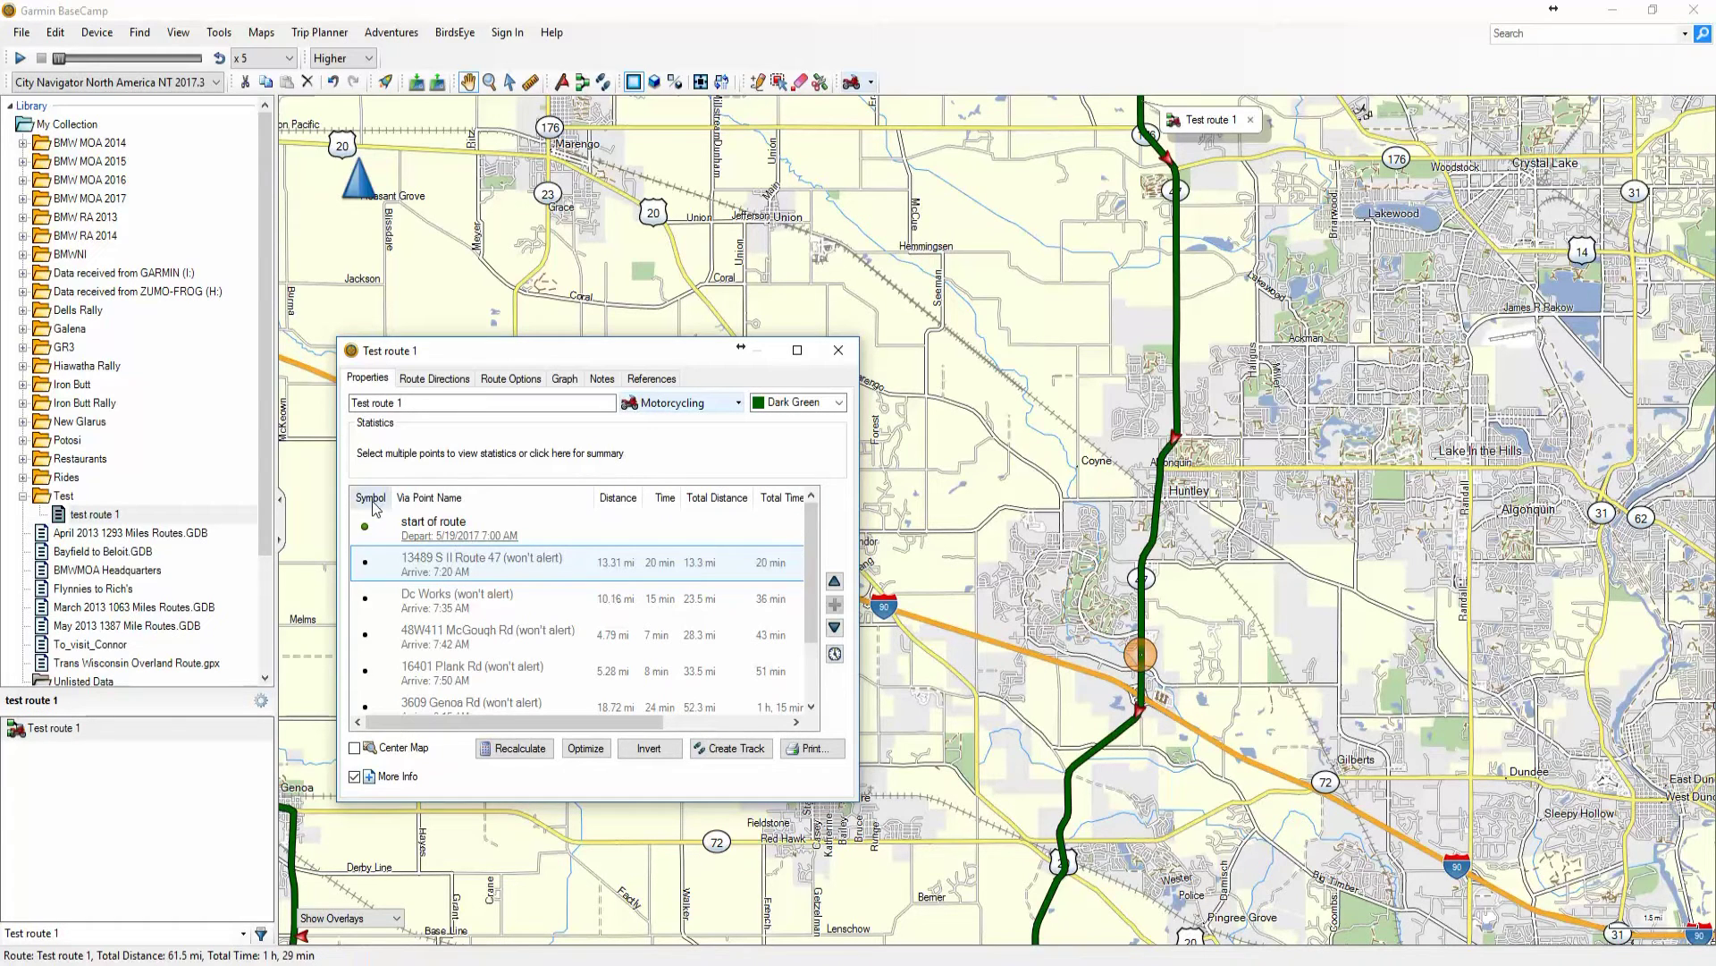
{"action": "left_click", "coordinate": [424, 528]}
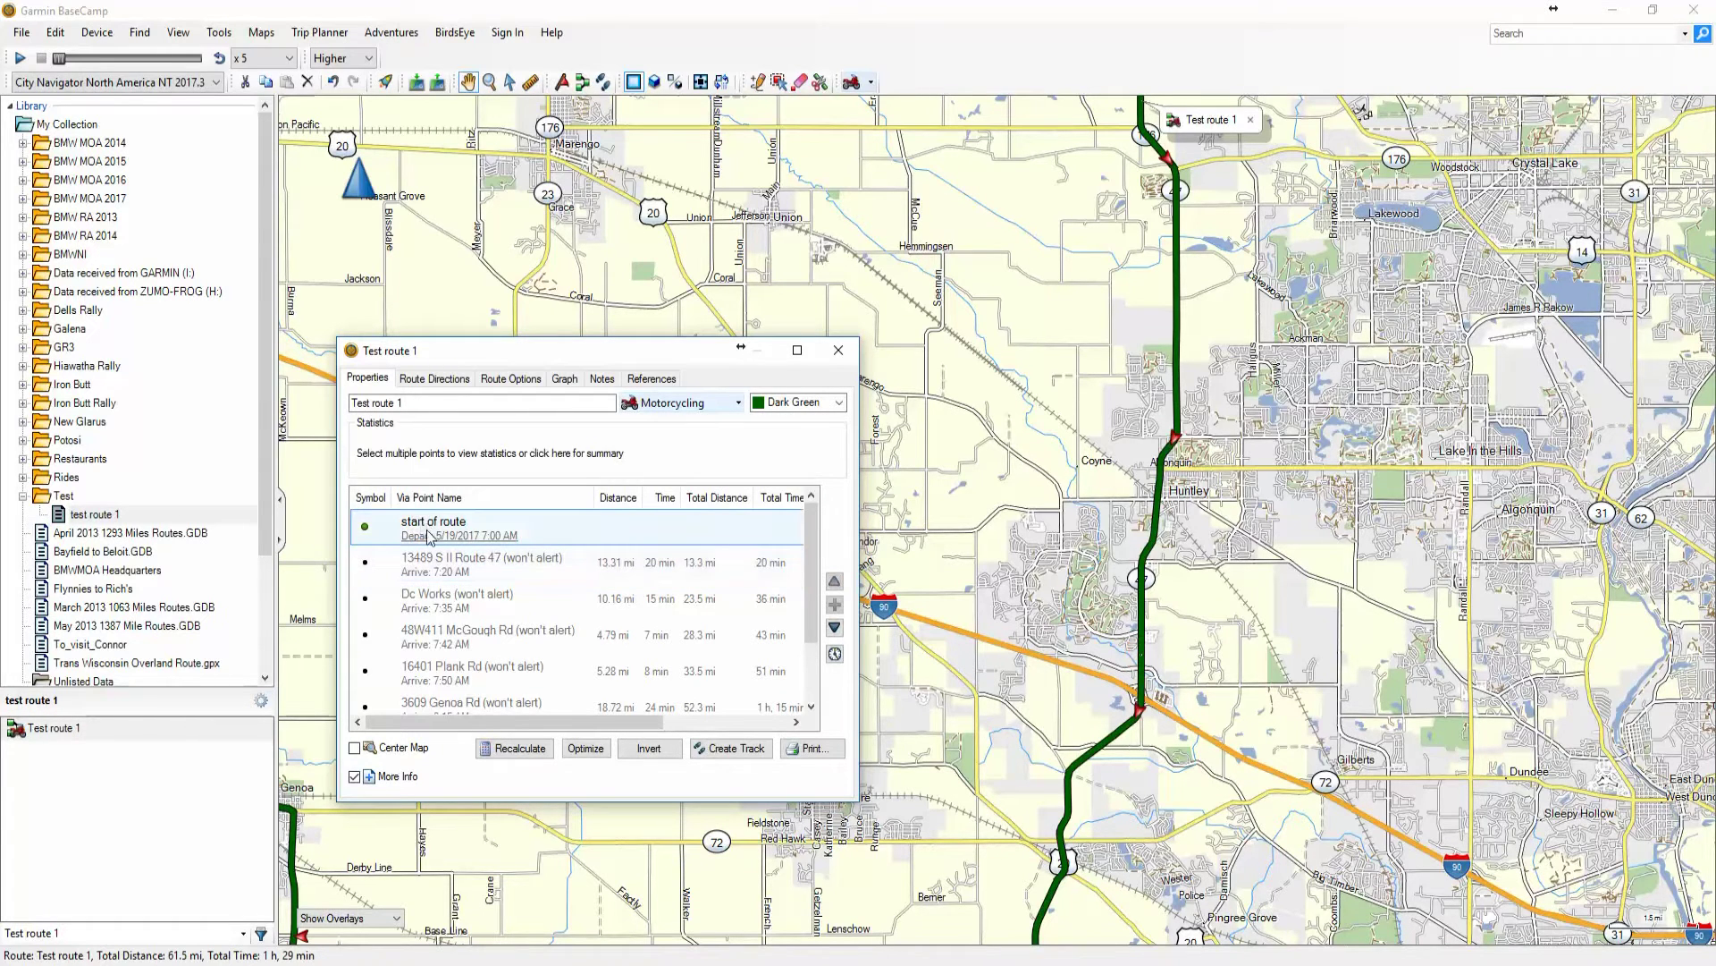
{"action": "left_click_drag", "start_coordinate": [491, 356], "coordinate": [481, 265]}
{"action": "left_click", "coordinate": [422, 474]}
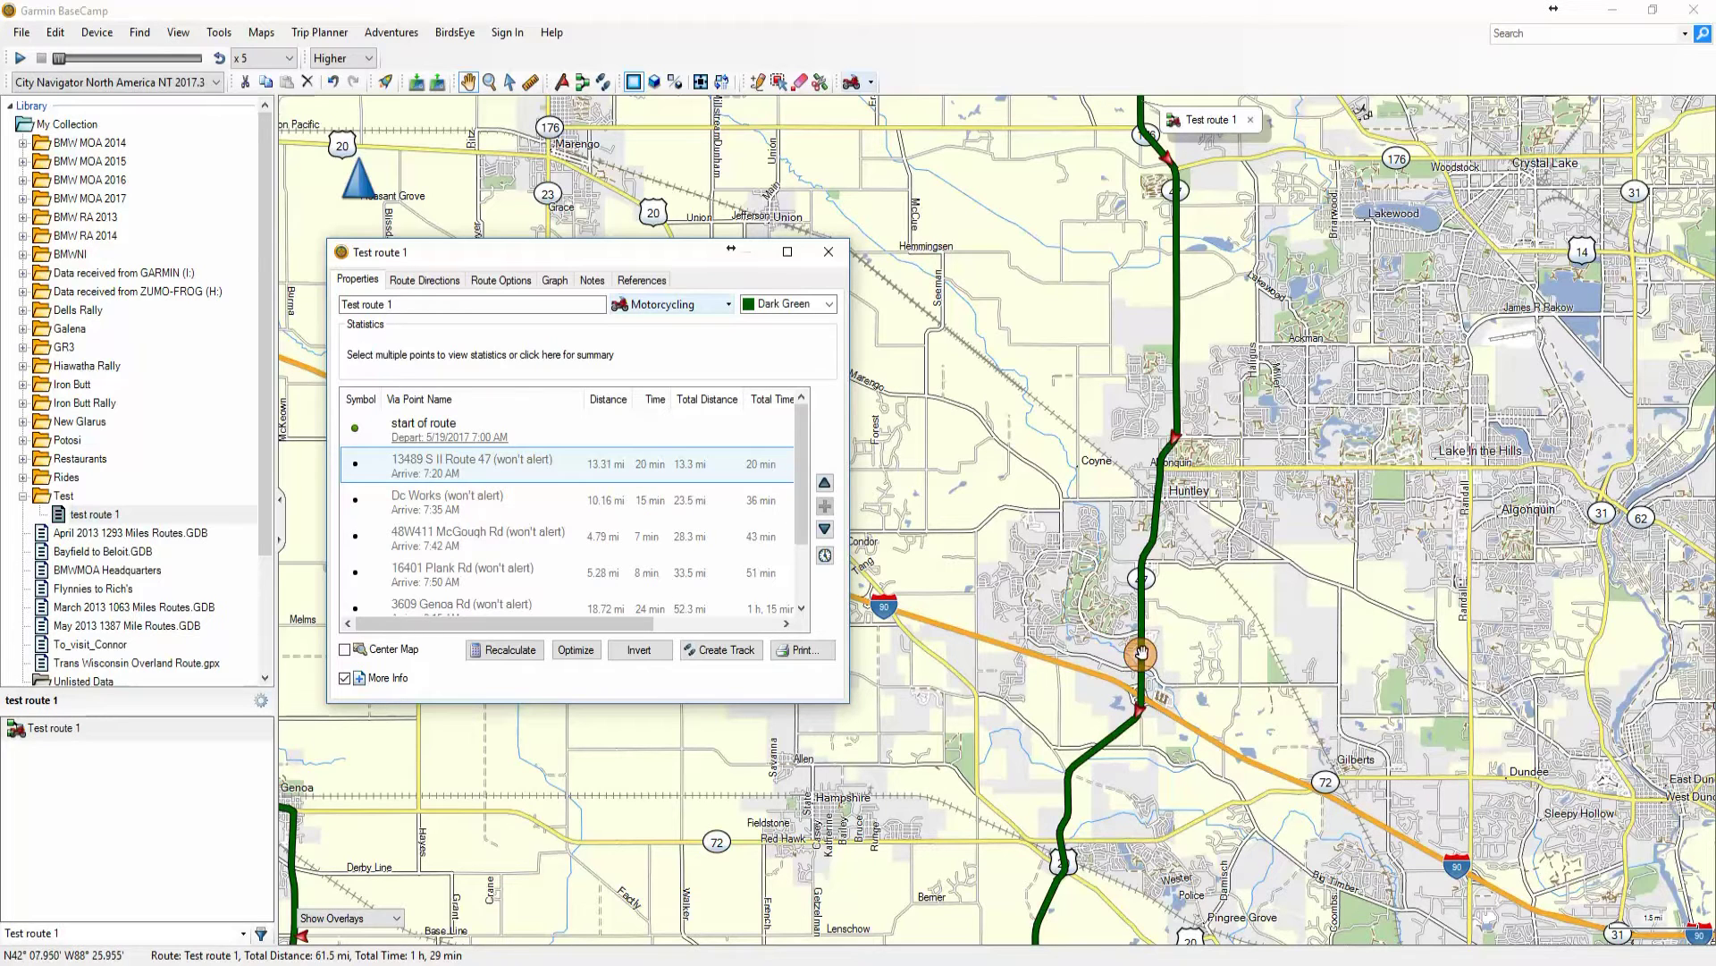
{"action": "left_click", "coordinate": [483, 506]}
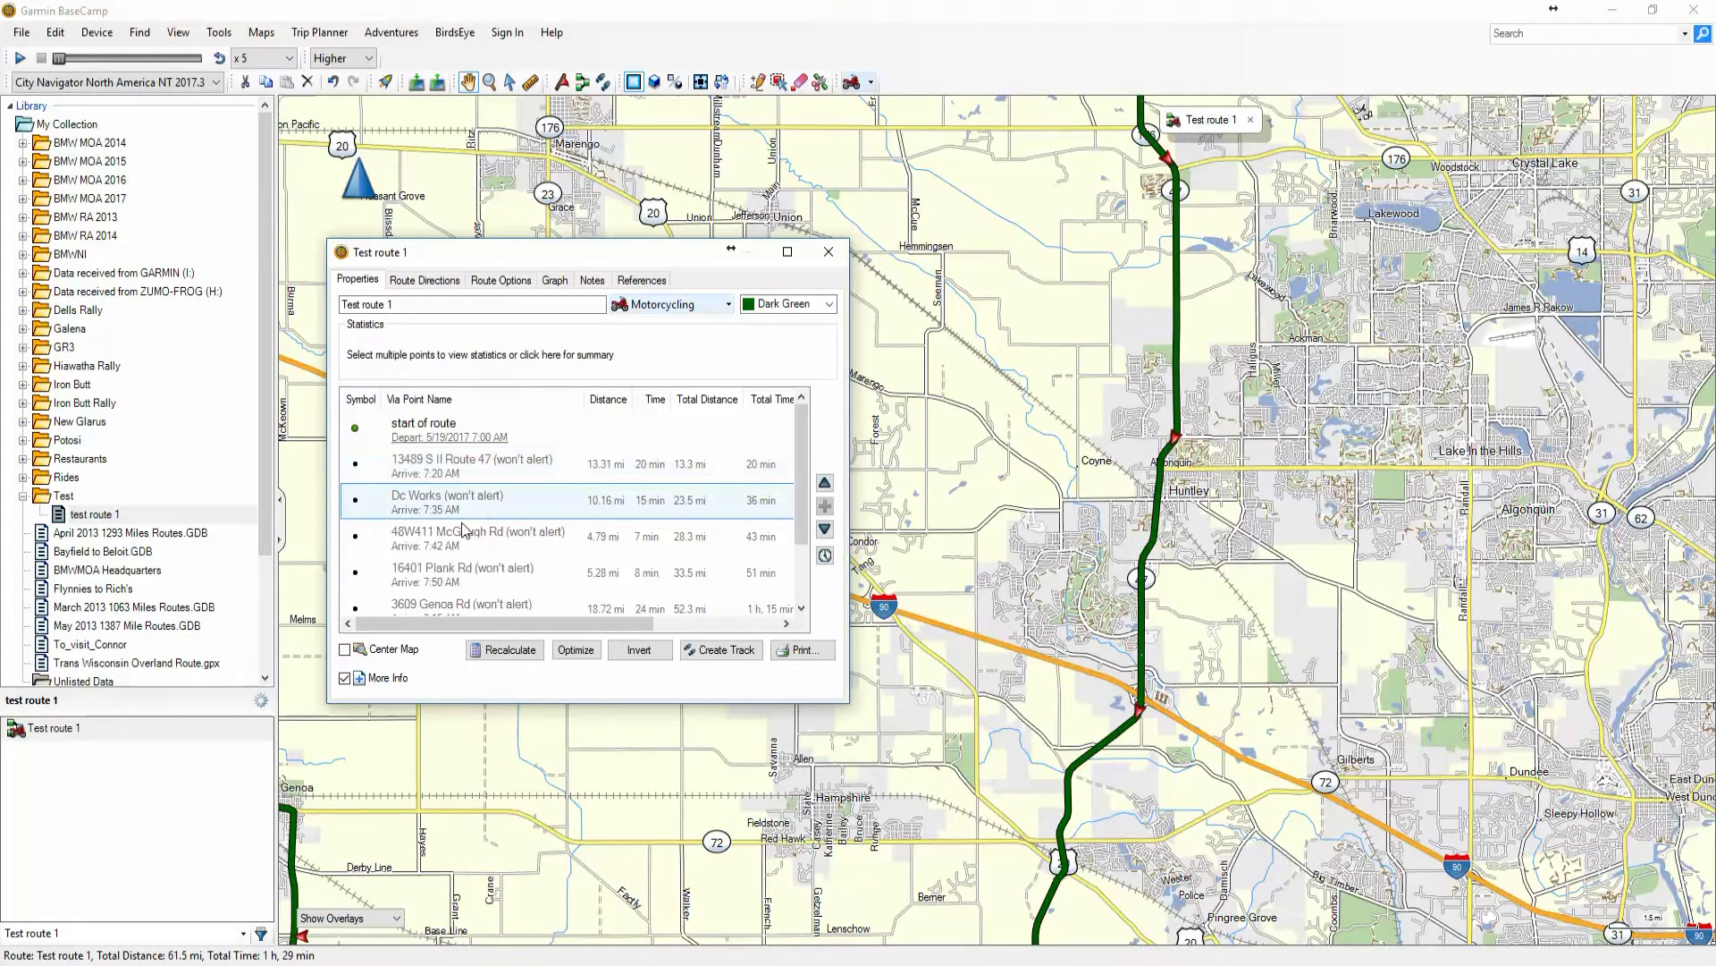
{"action": "scroll", "coordinate": [938, 739], "scroll_direction": "down", "scroll_amount": 1}
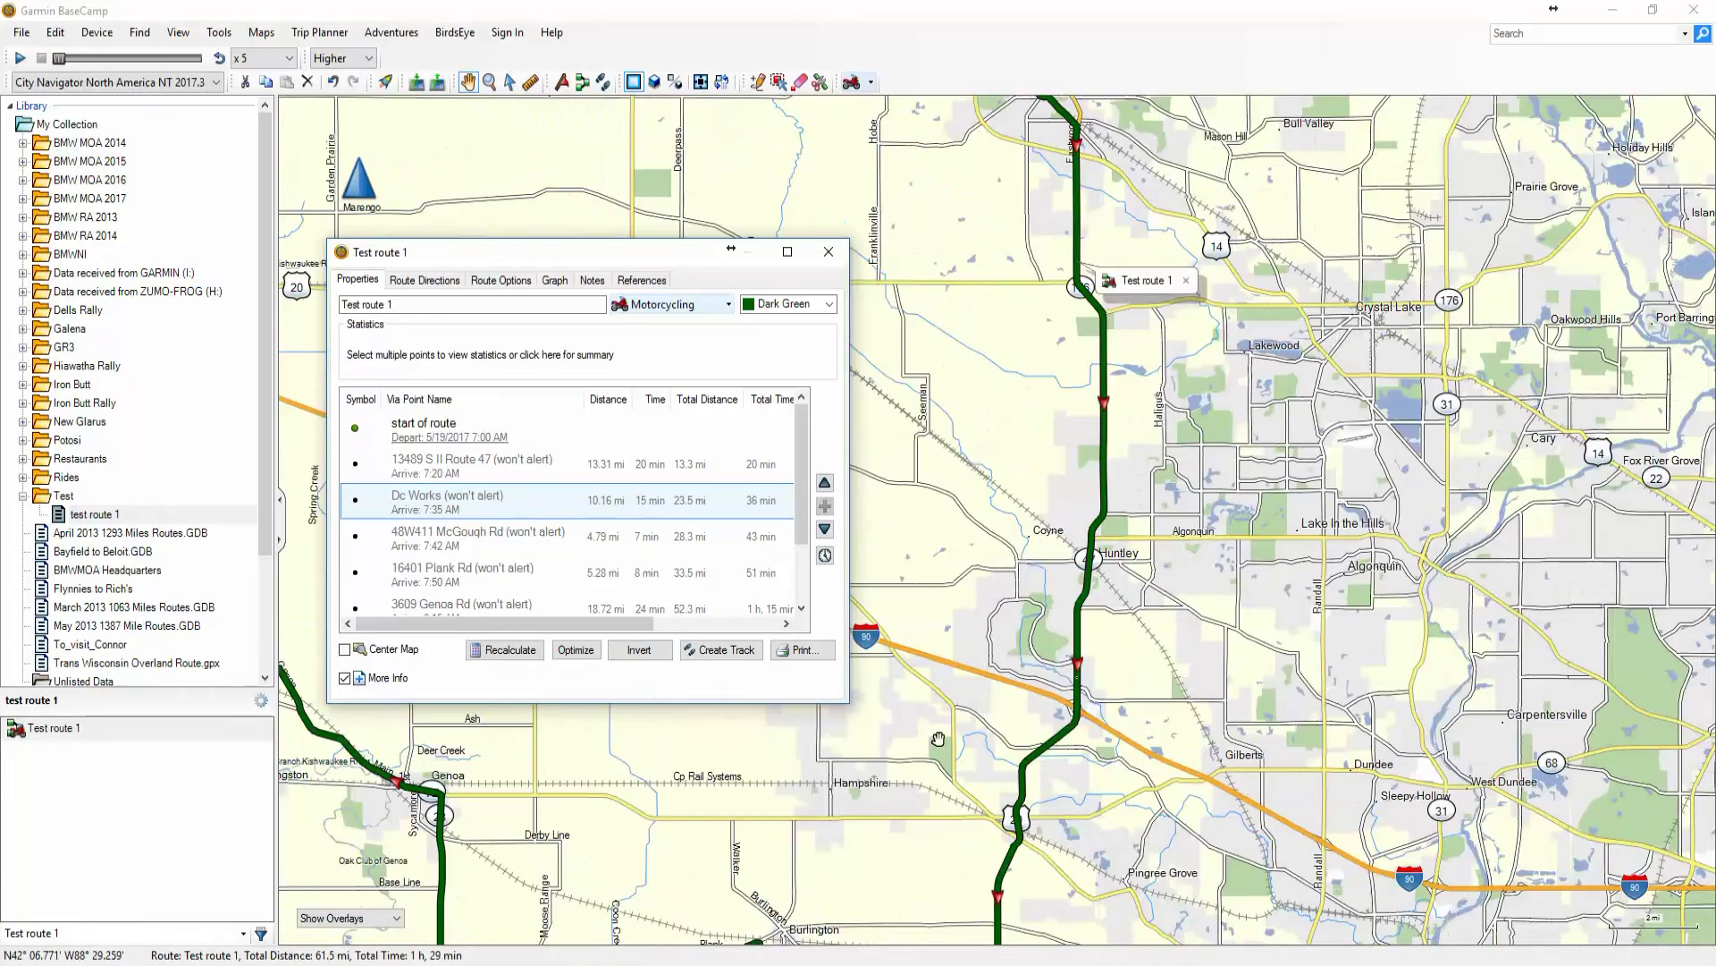
{"action": "scroll", "coordinate": [938, 738], "scroll_direction": "down", "scroll_amount": 1}
Move the route window to the top right and lengthen it to list all seven via points
{"action": "left_click_drag", "start_coordinate": [635, 251], "coordinate": [1423, 72]}
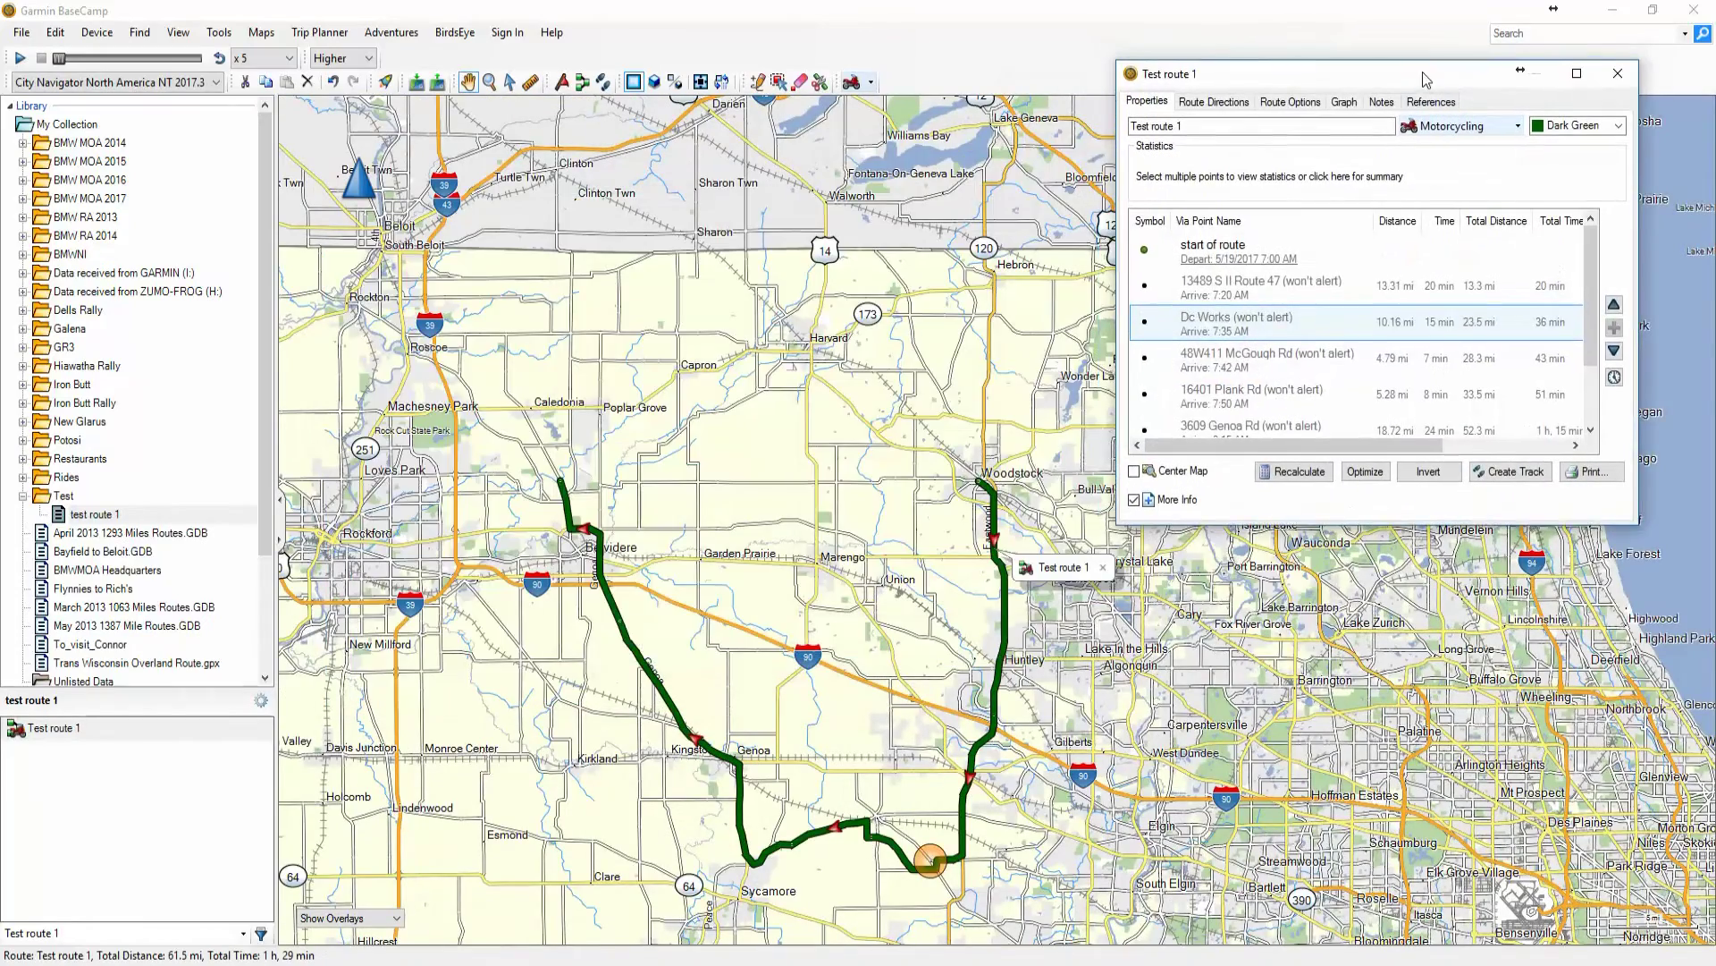
{"action": "left_click", "coordinate": [1195, 357]}
{"action": "left_click", "coordinate": [1203, 393]}
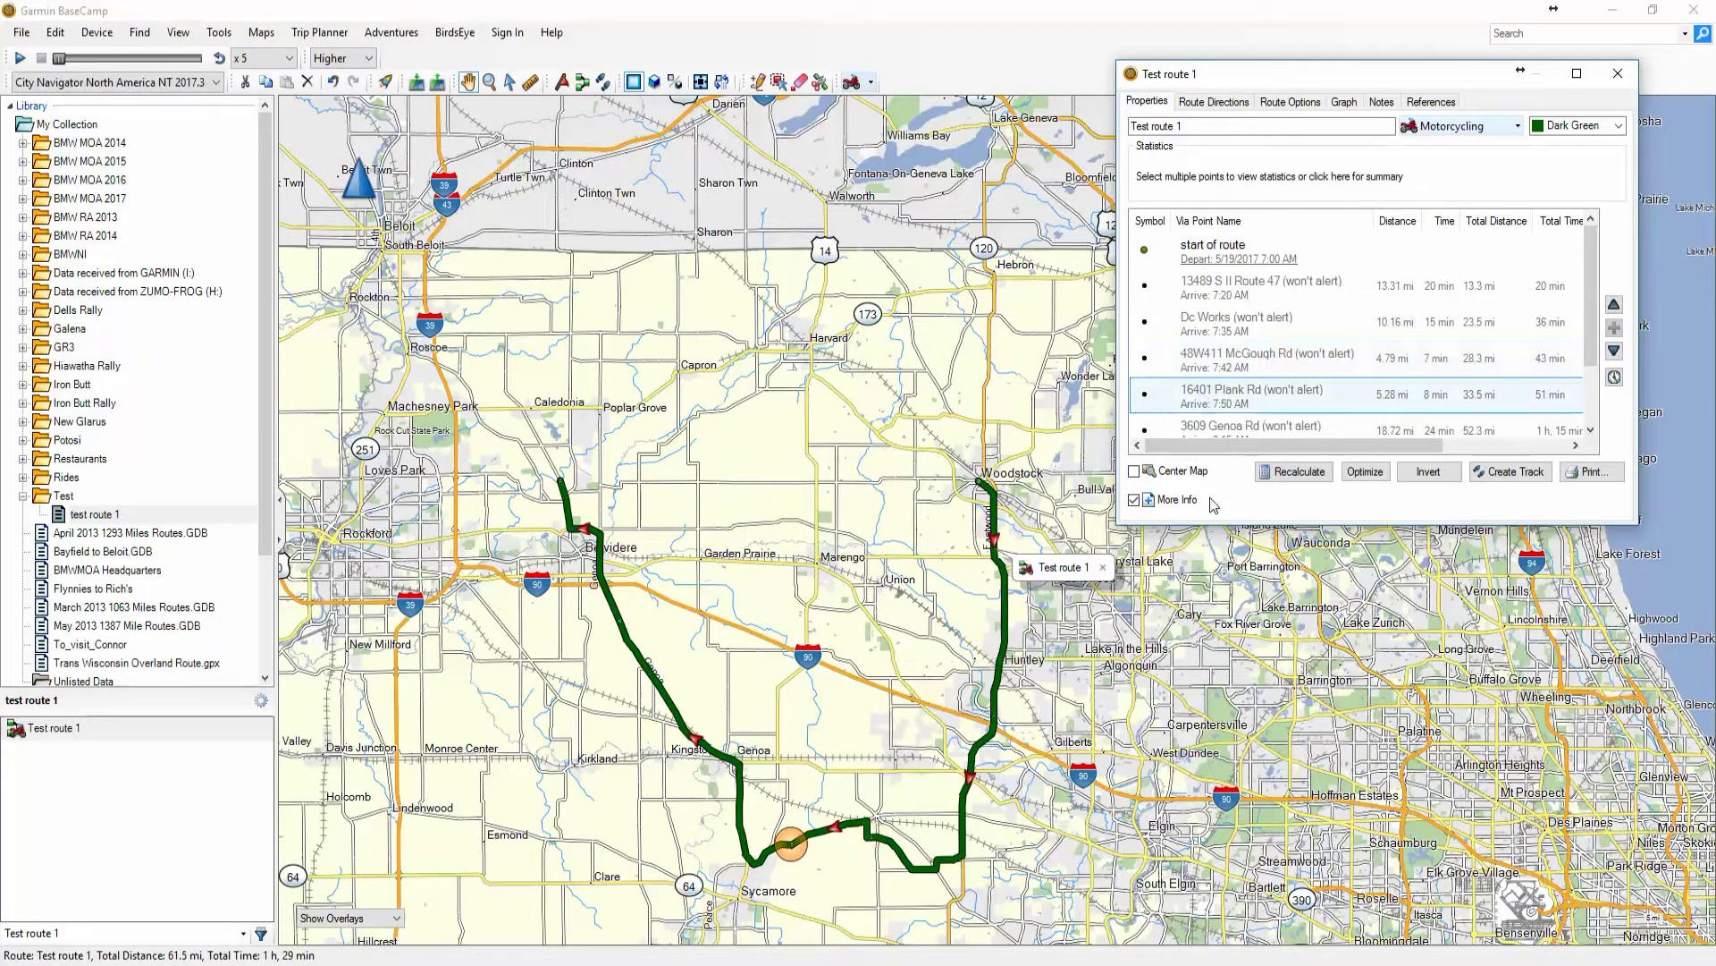
{"action": "left_click_drag", "start_coordinate": [1221, 526], "coordinate": [1222, 749]}
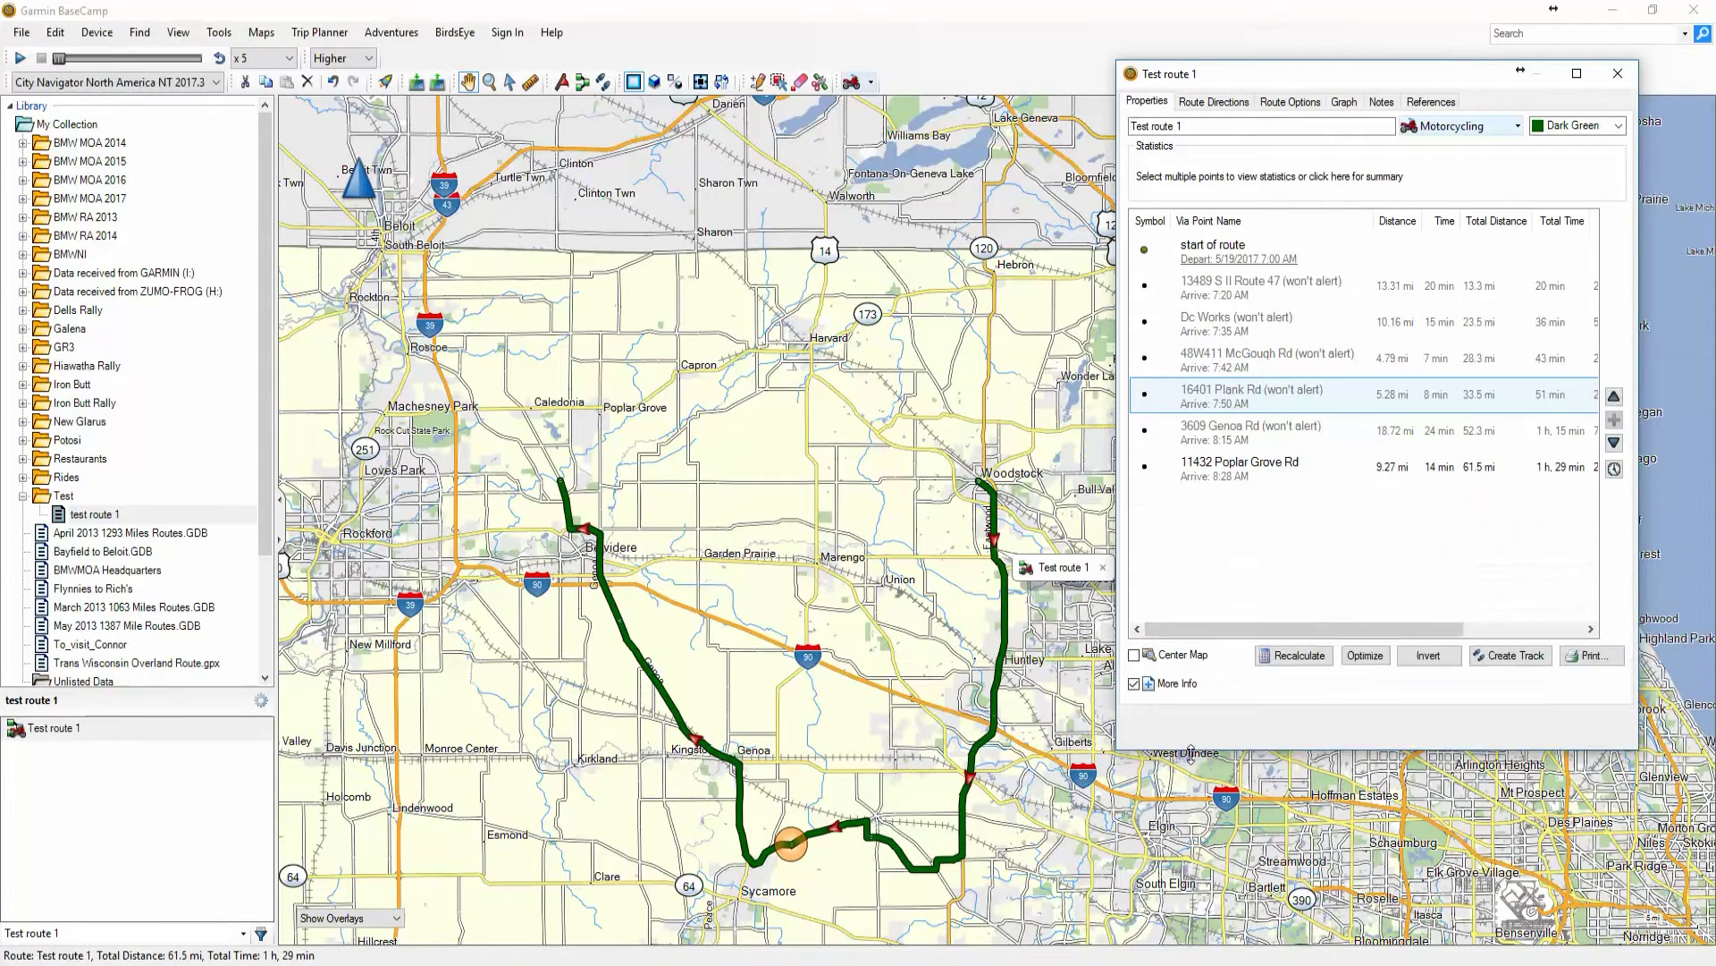
{"action": "left_click", "coordinate": [1226, 362]}
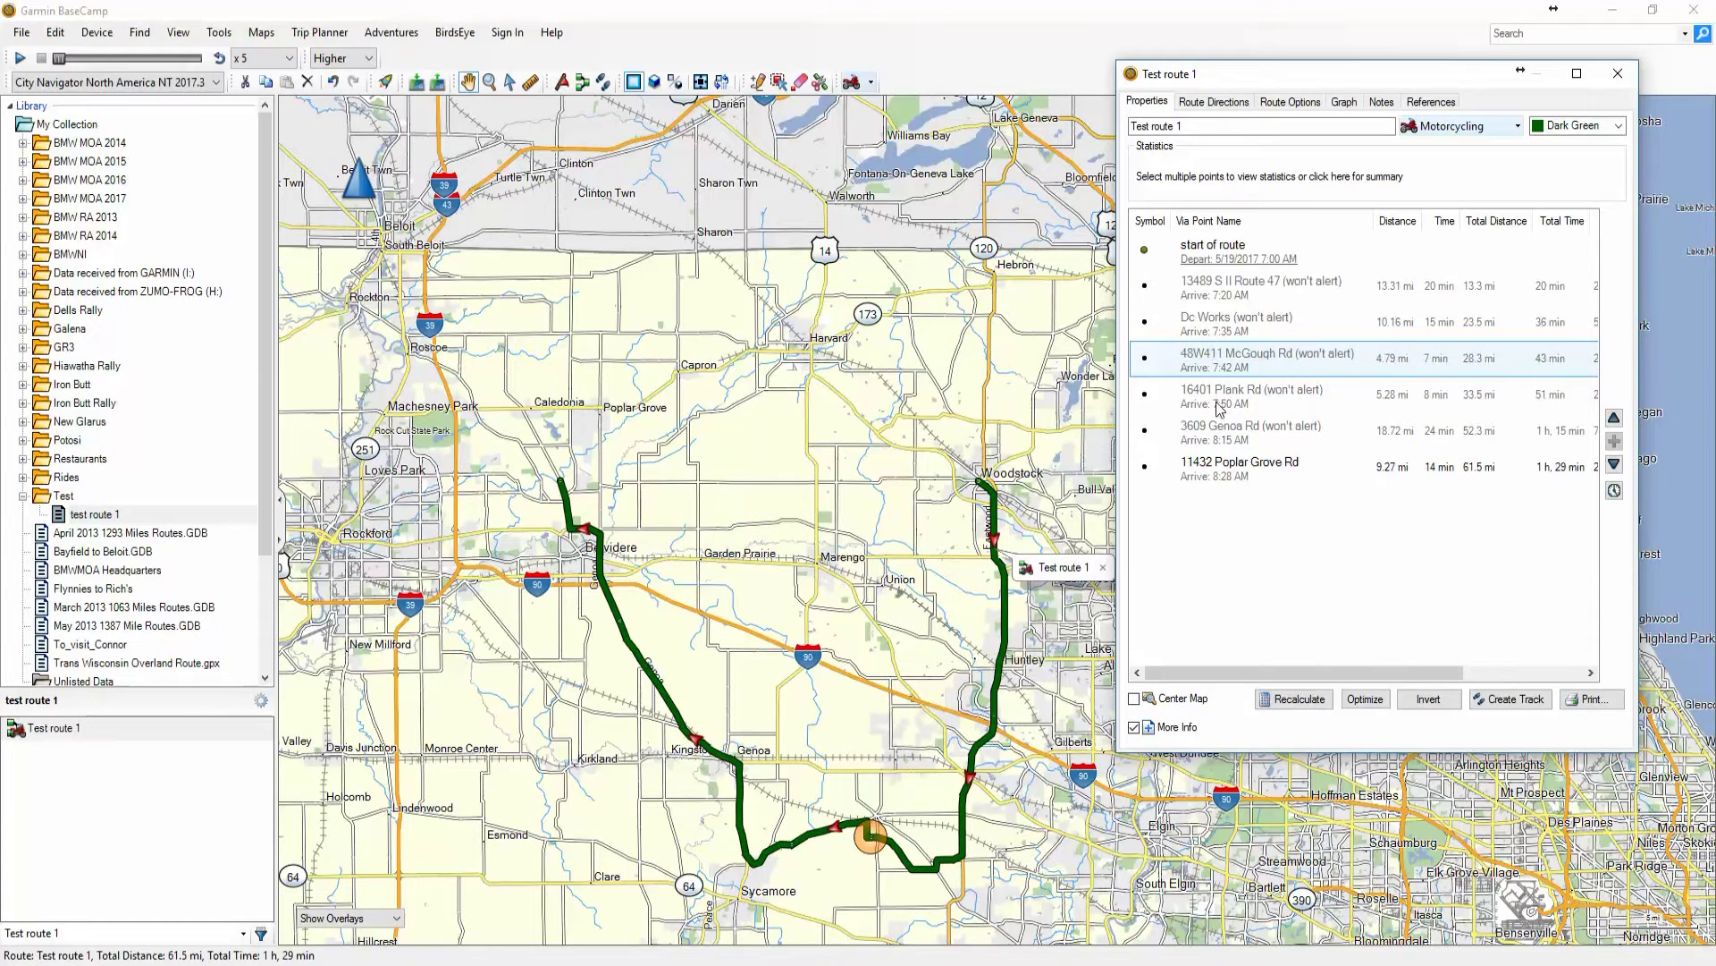
{"action": "left_click", "coordinate": [1252, 433]}
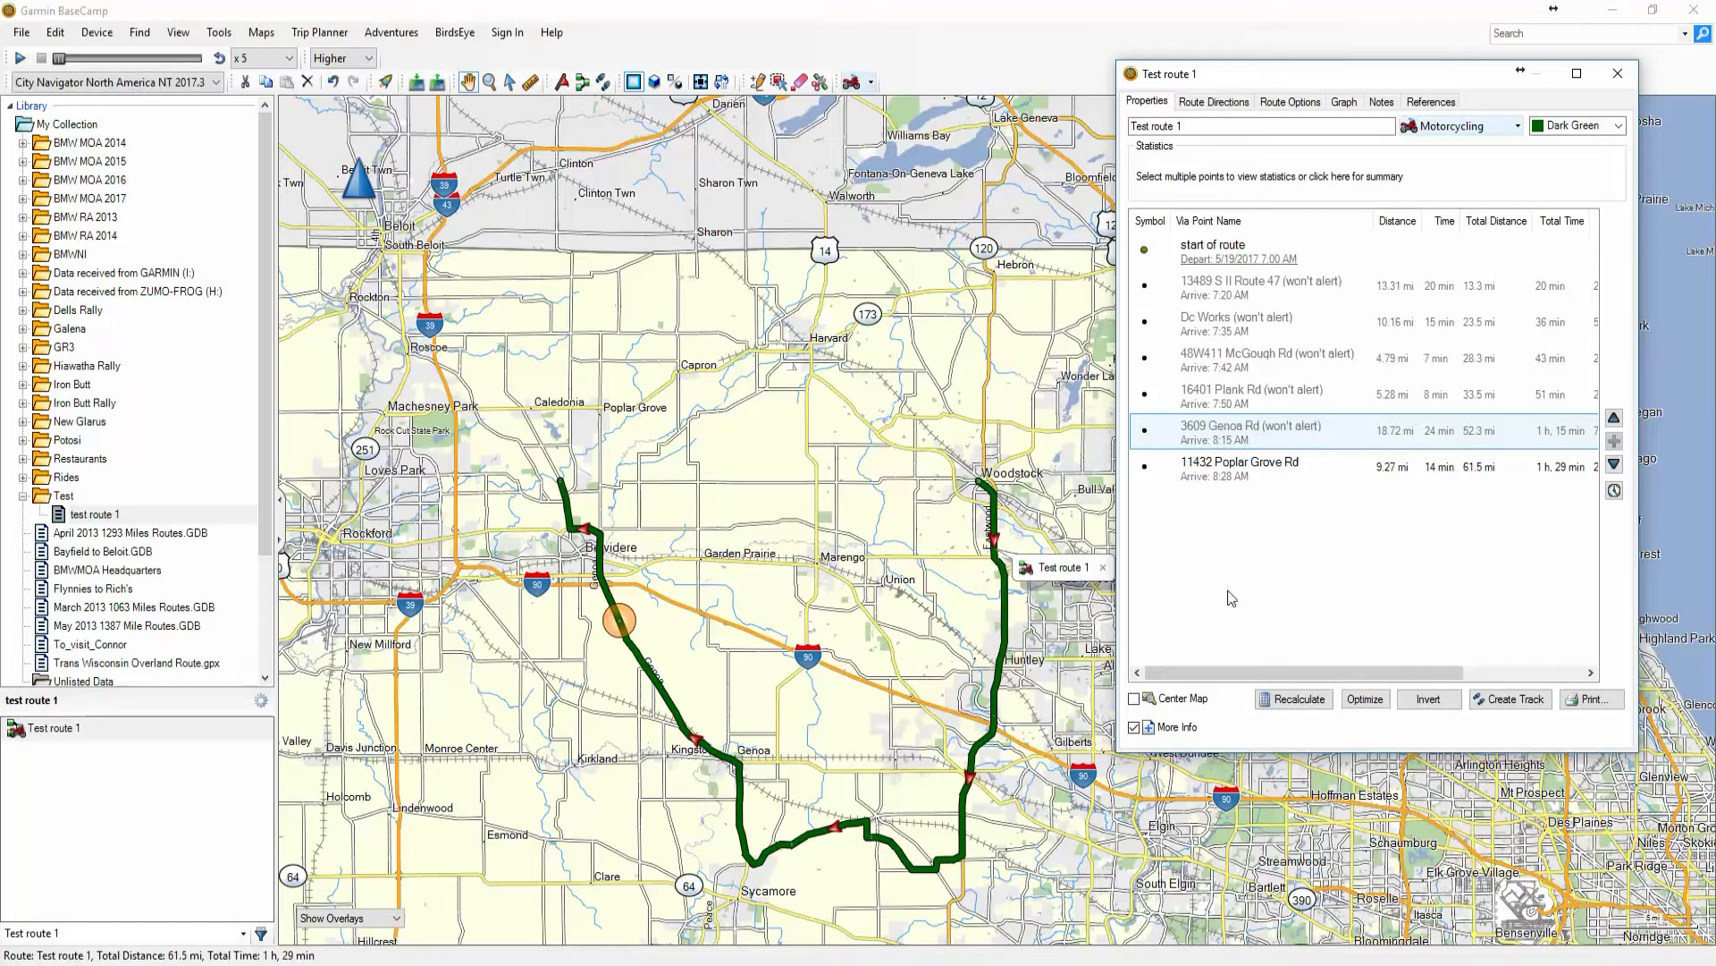
{"action": "right_click", "coordinate": [1253, 443]}
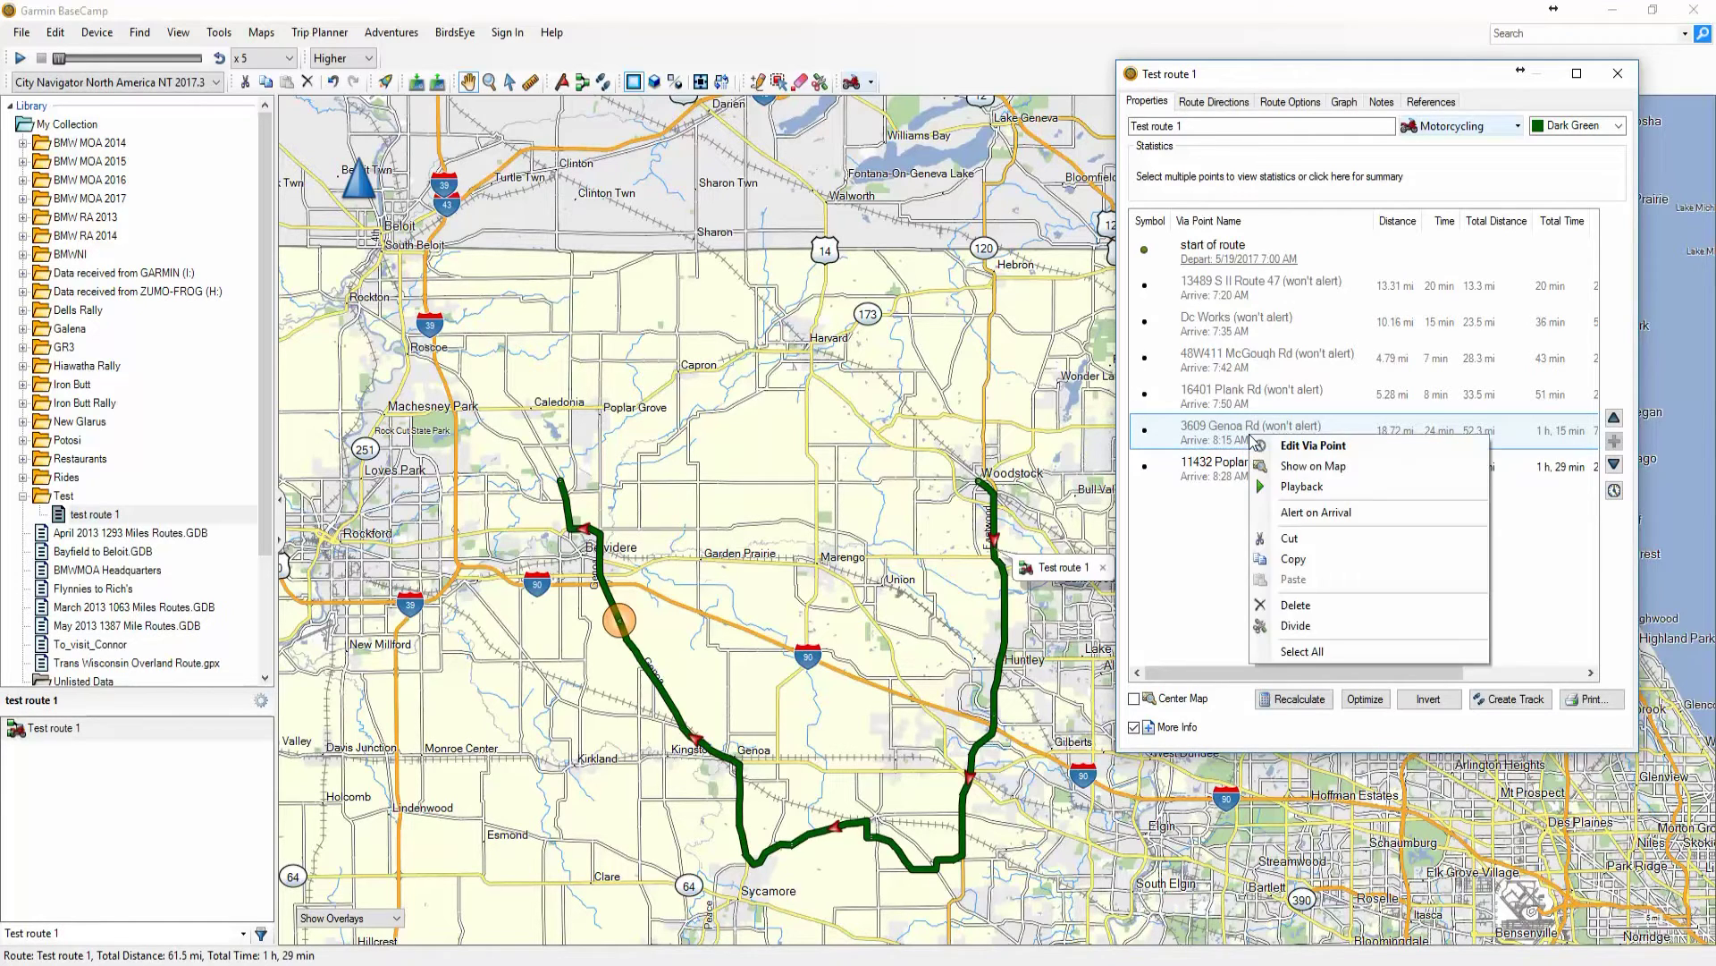
{"action": "left_click", "coordinate": [1295, 605]}
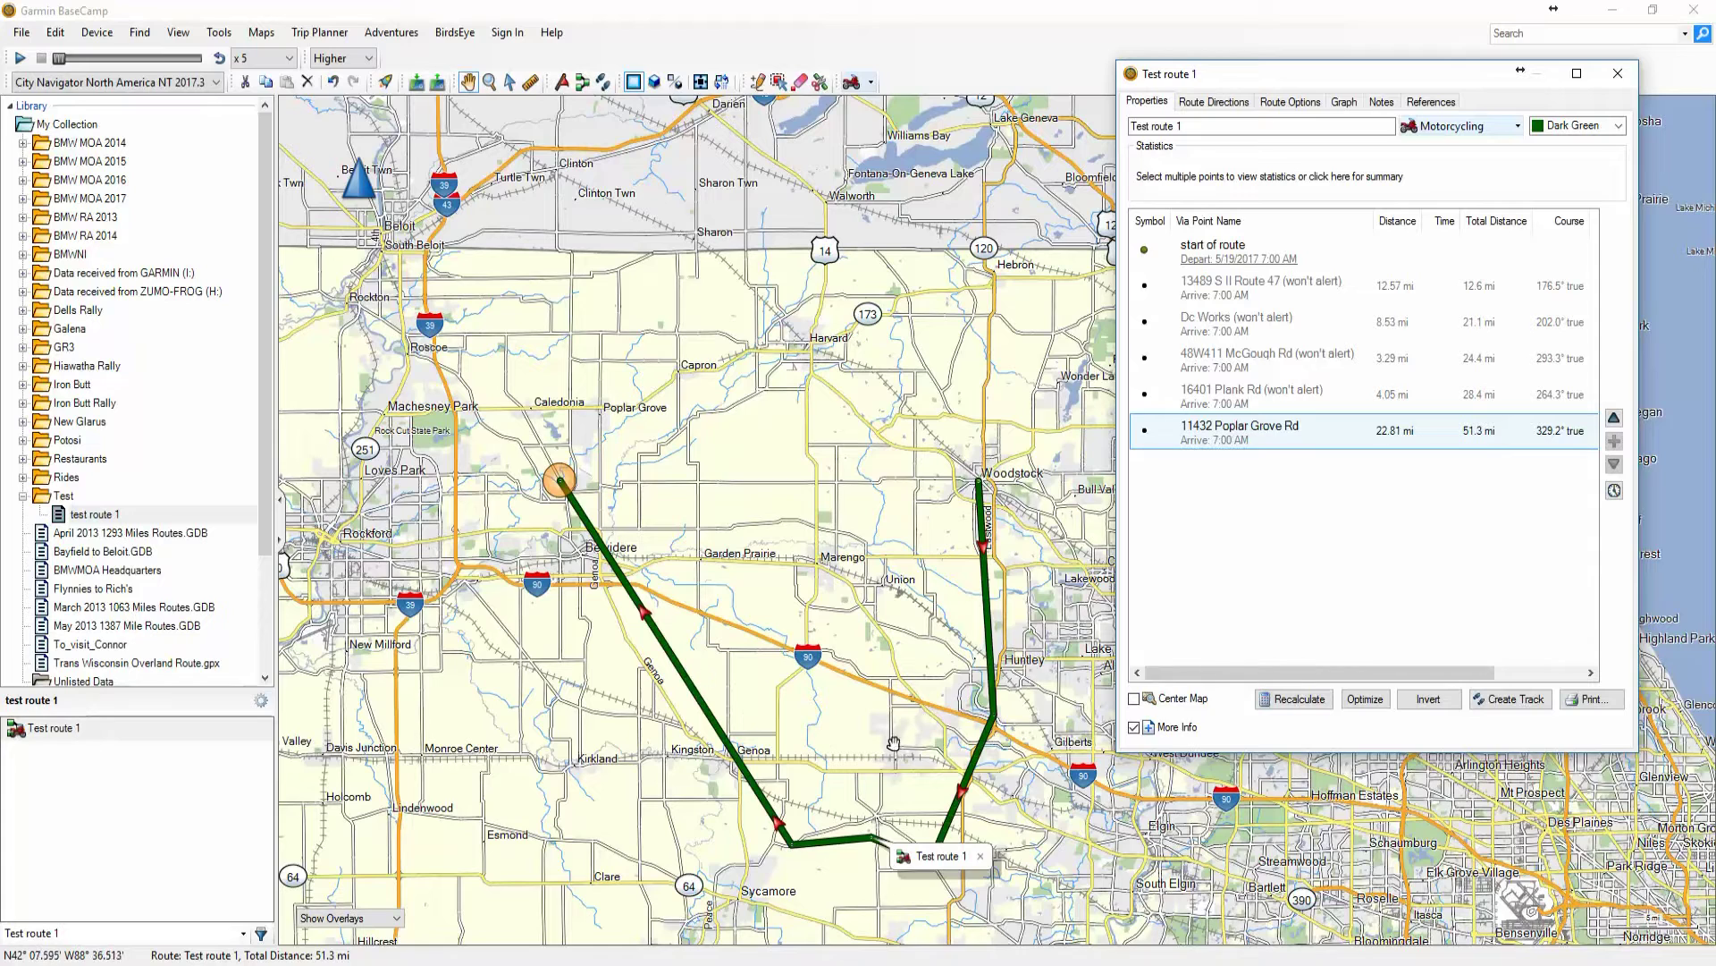
{"action": "left_click", "coordinate": [1307, 700]}
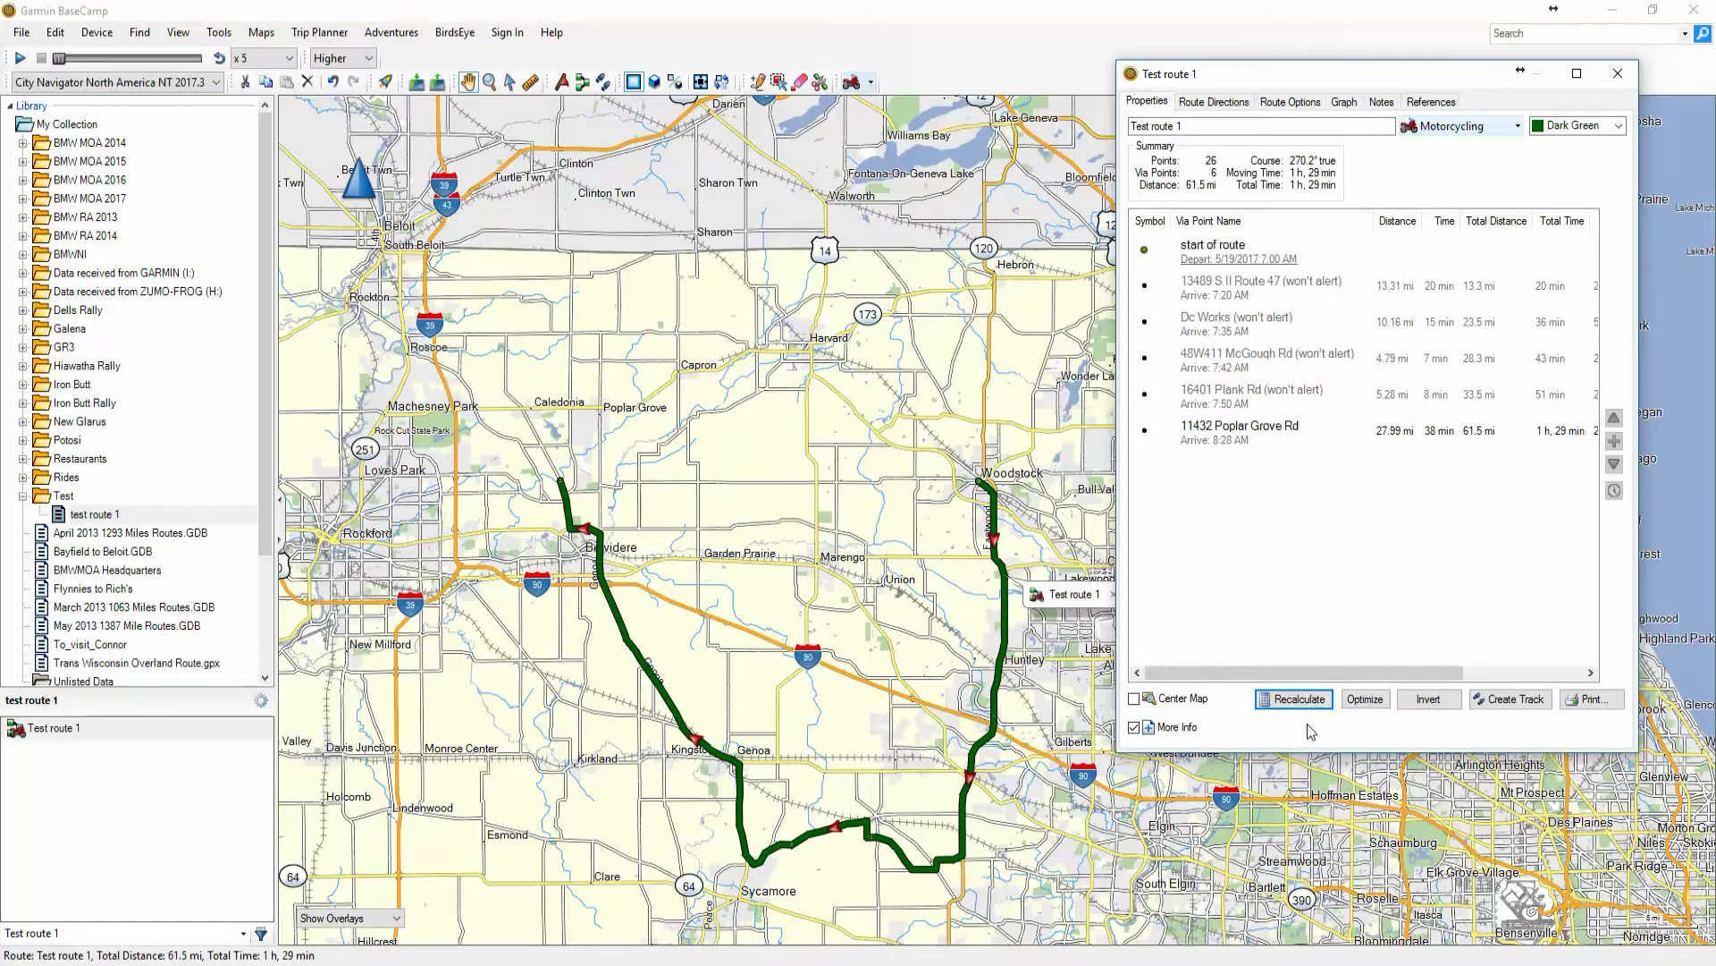
{"action": "left_click", "coordinate": [1621, 76]}
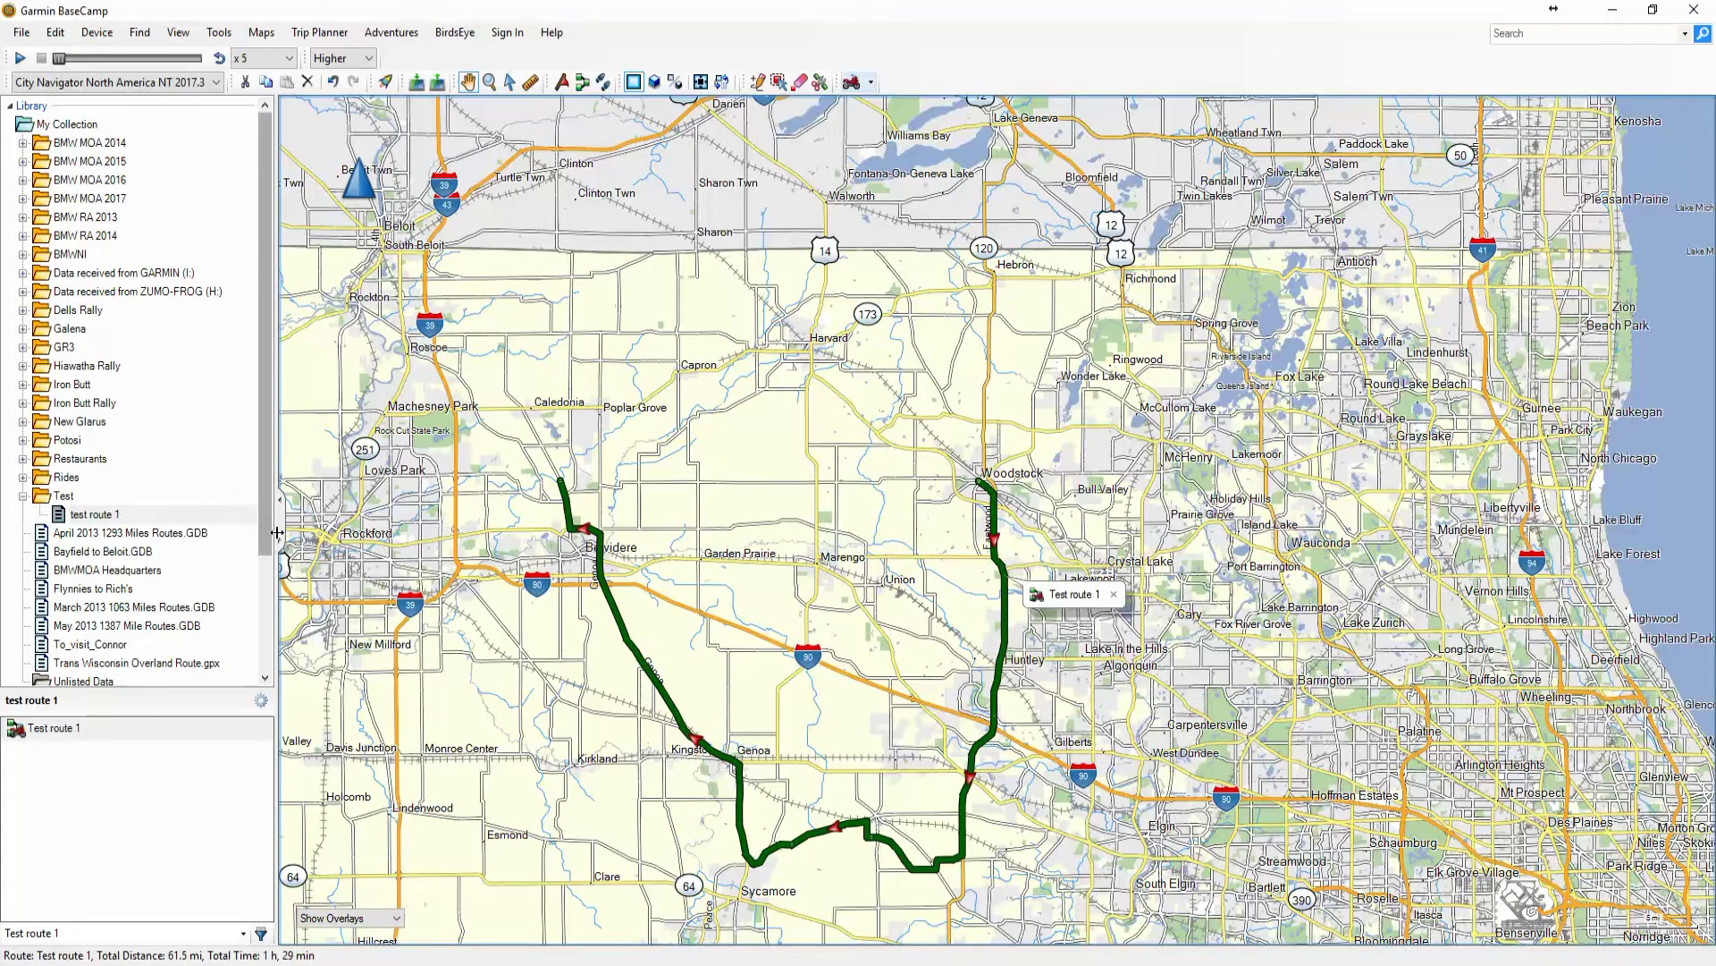
Scroll the Library to the Devices section showing the zūmo, and select test route 1 for renaming
{"action": "left_click_drag", "start_coordinate": [271, 534], "coordinate": [276, 664]}
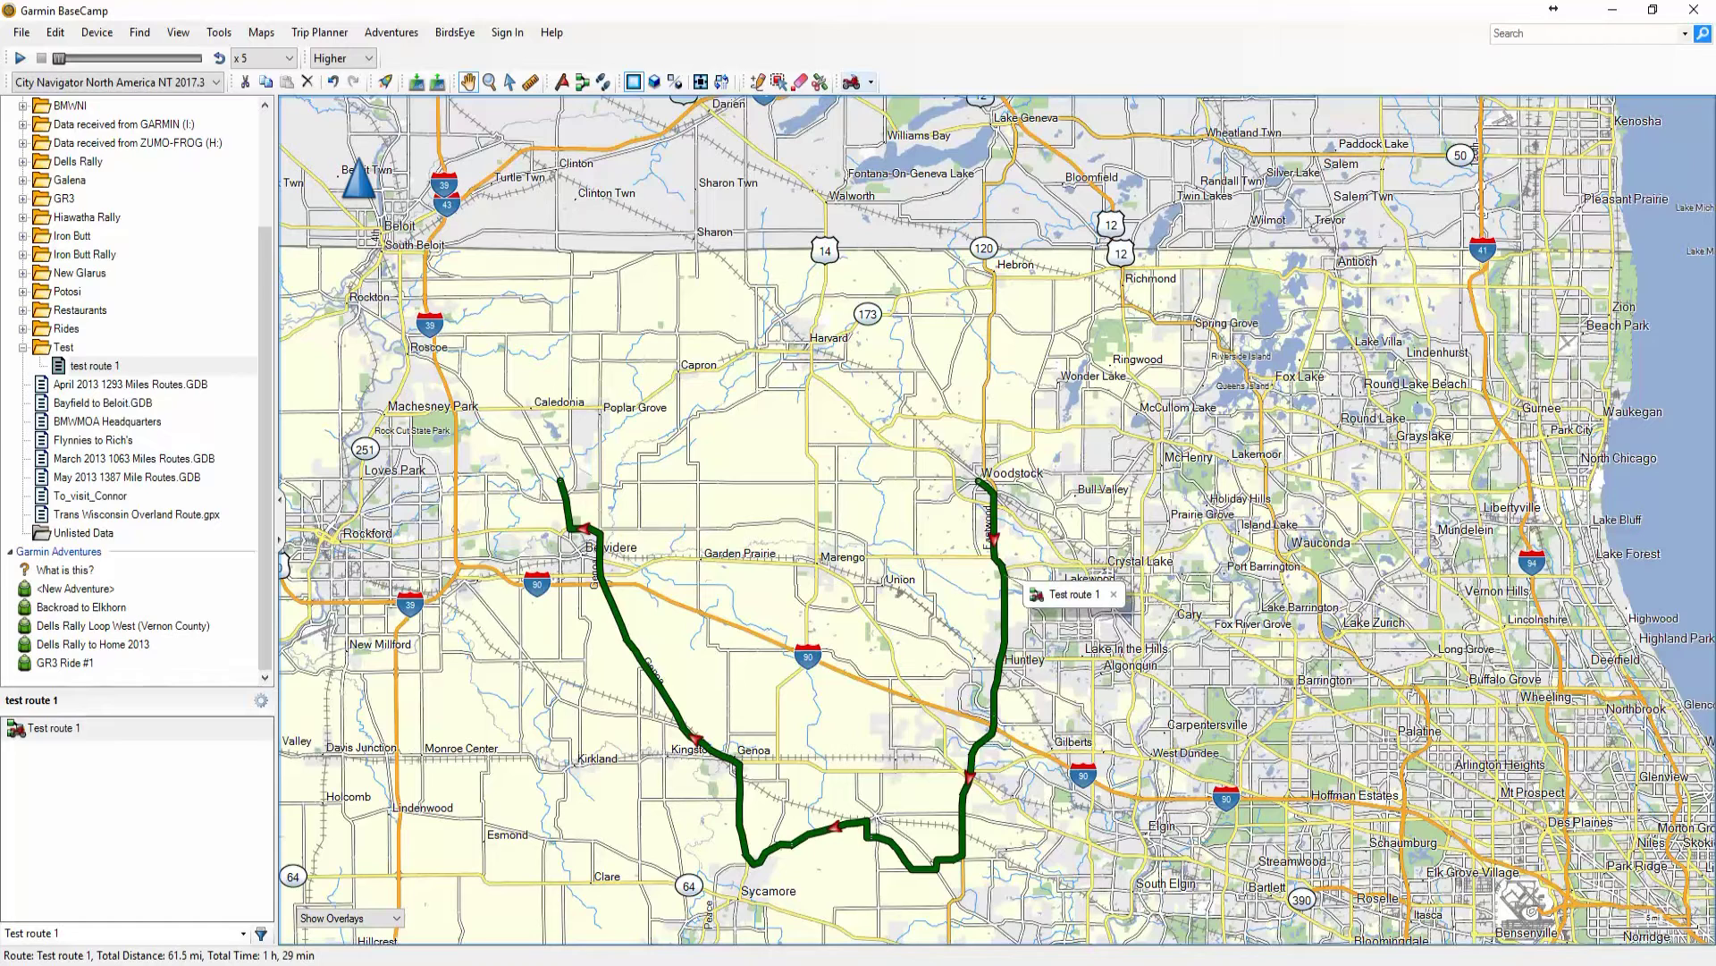
{"action": "scroll", "coordinate": [134, 385], "scroll_direction": "down", "scroll_amount": 2}
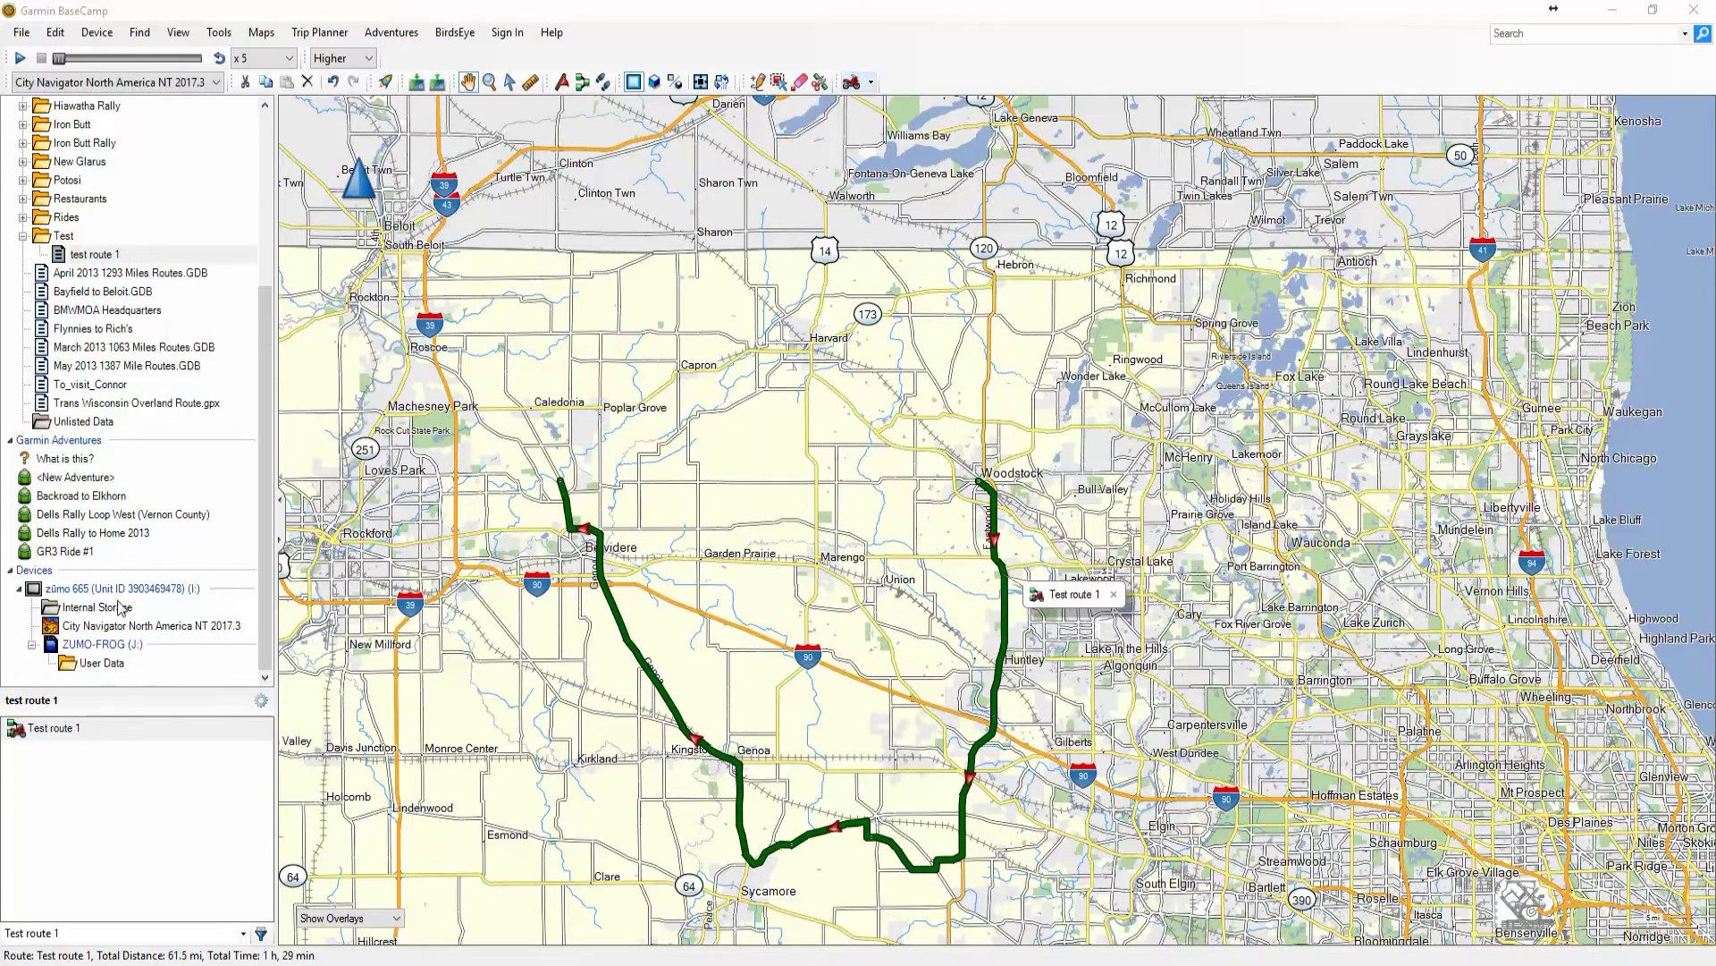
{"action": "left_click", "coordinate": [102, 257]}
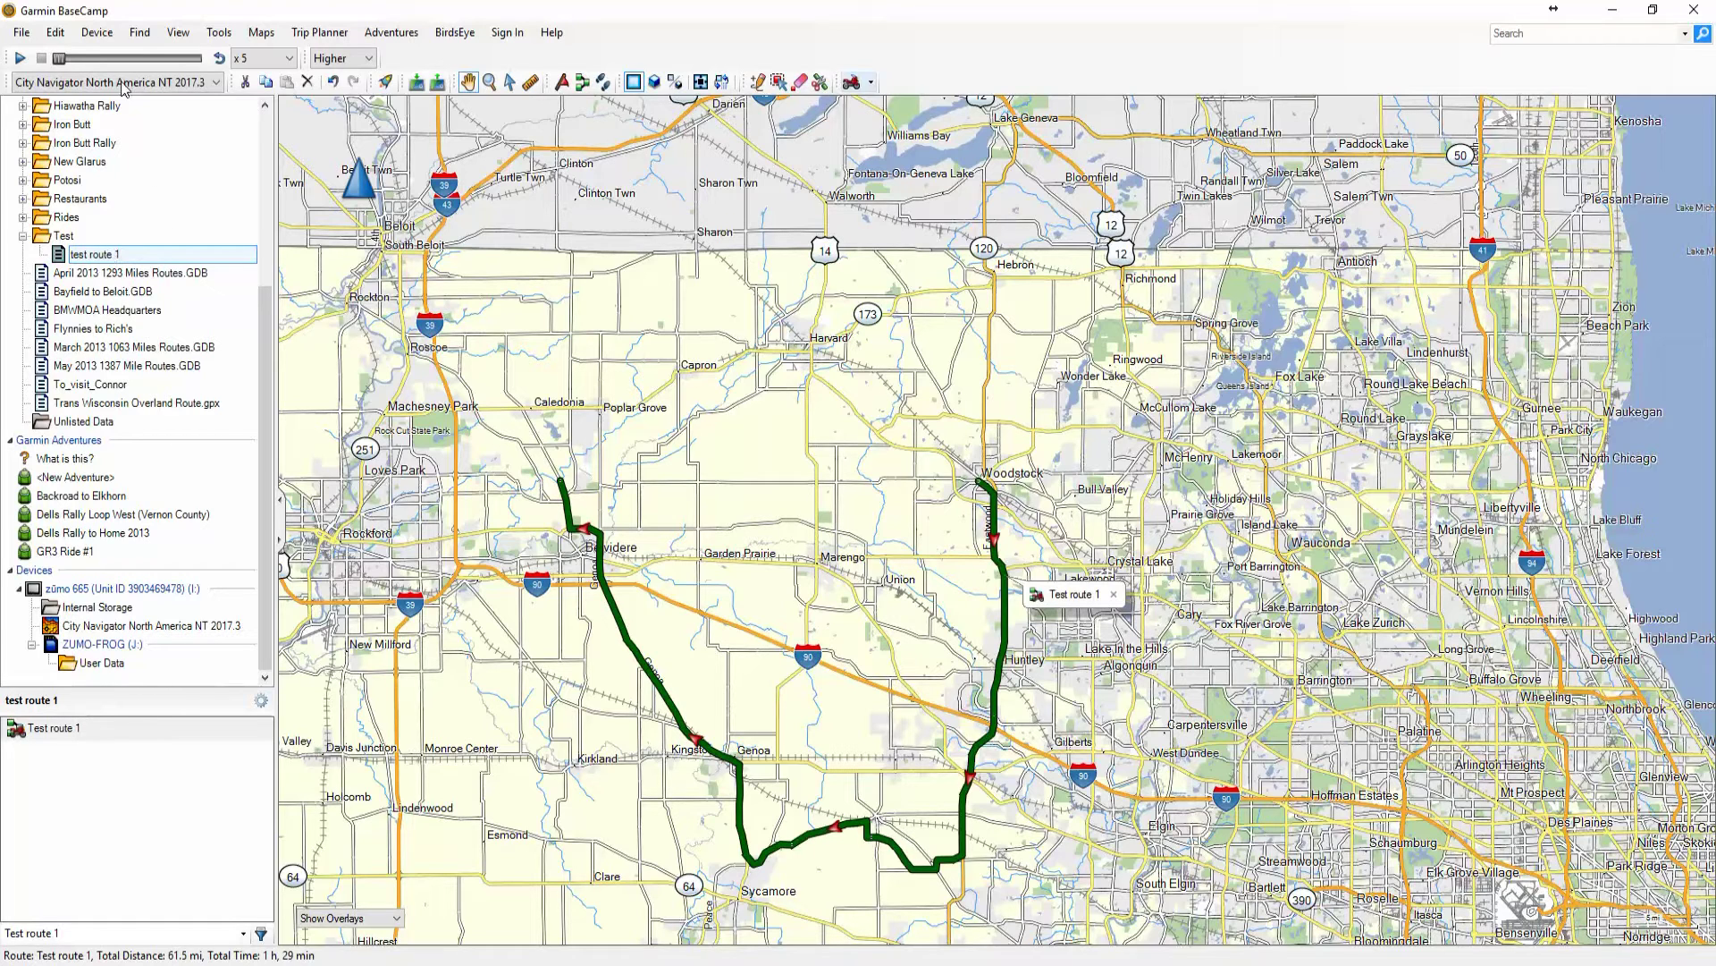
Look through the File > Export and Tools menus, then open test route 1's context menu
{"action": "left_click", "coordinate": [23, 34]}
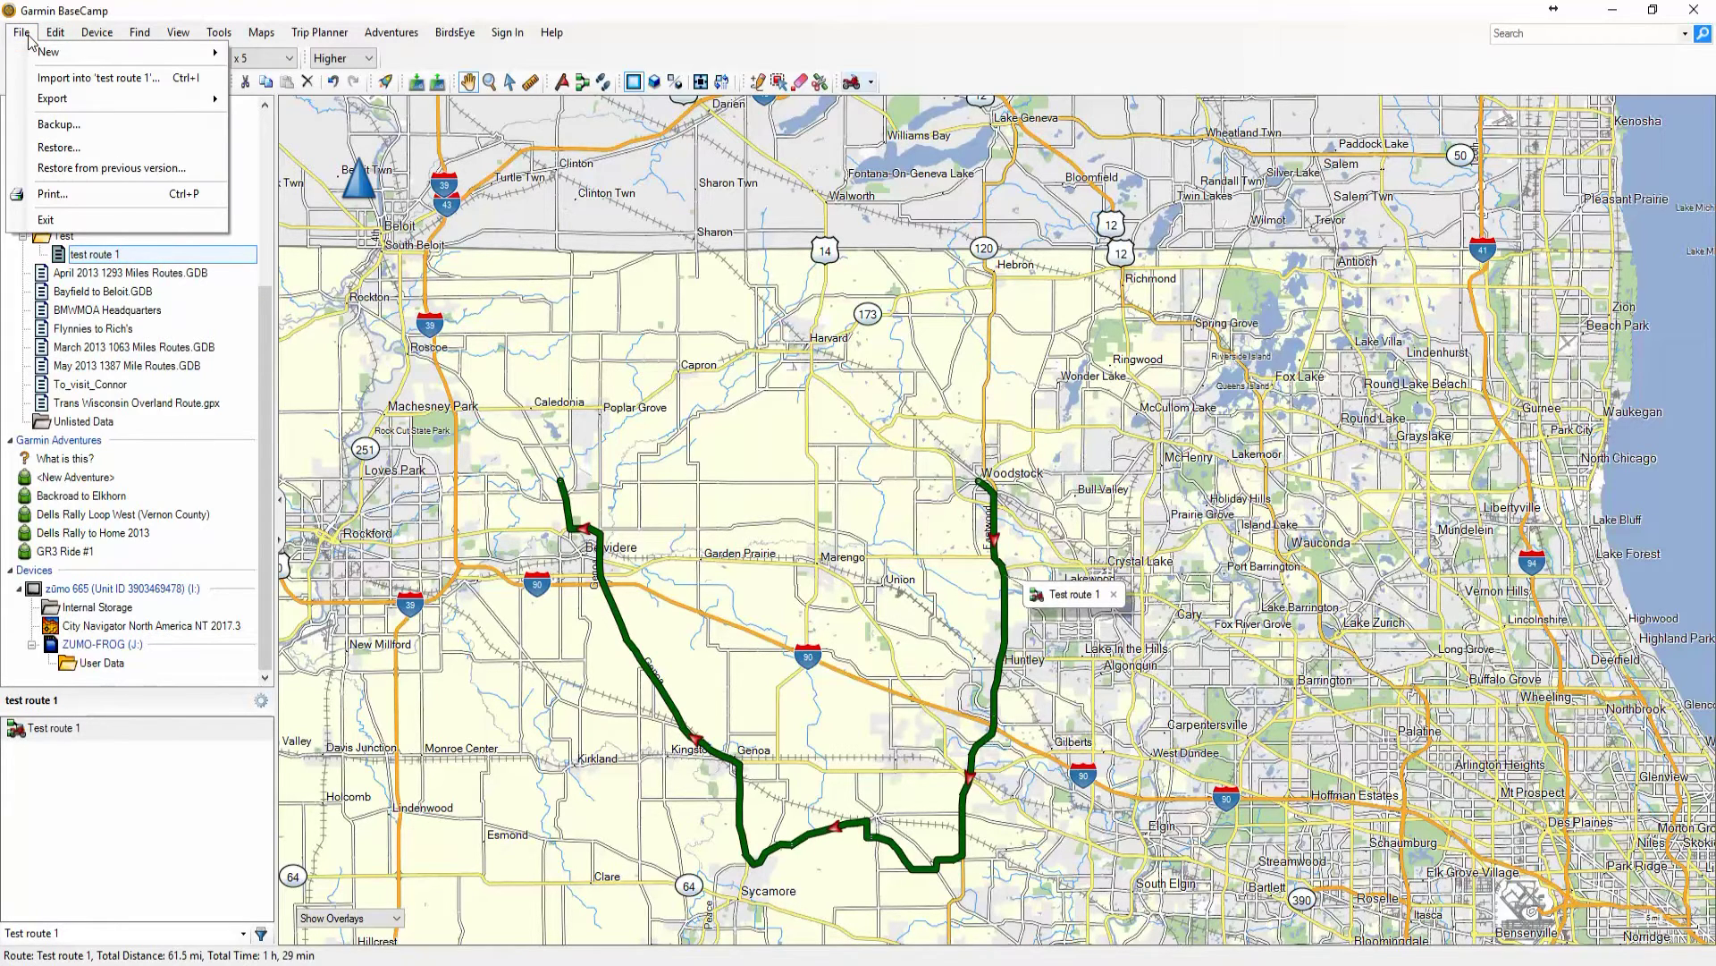
{"action": "mouse_move", "coordinate": [49, 104]}
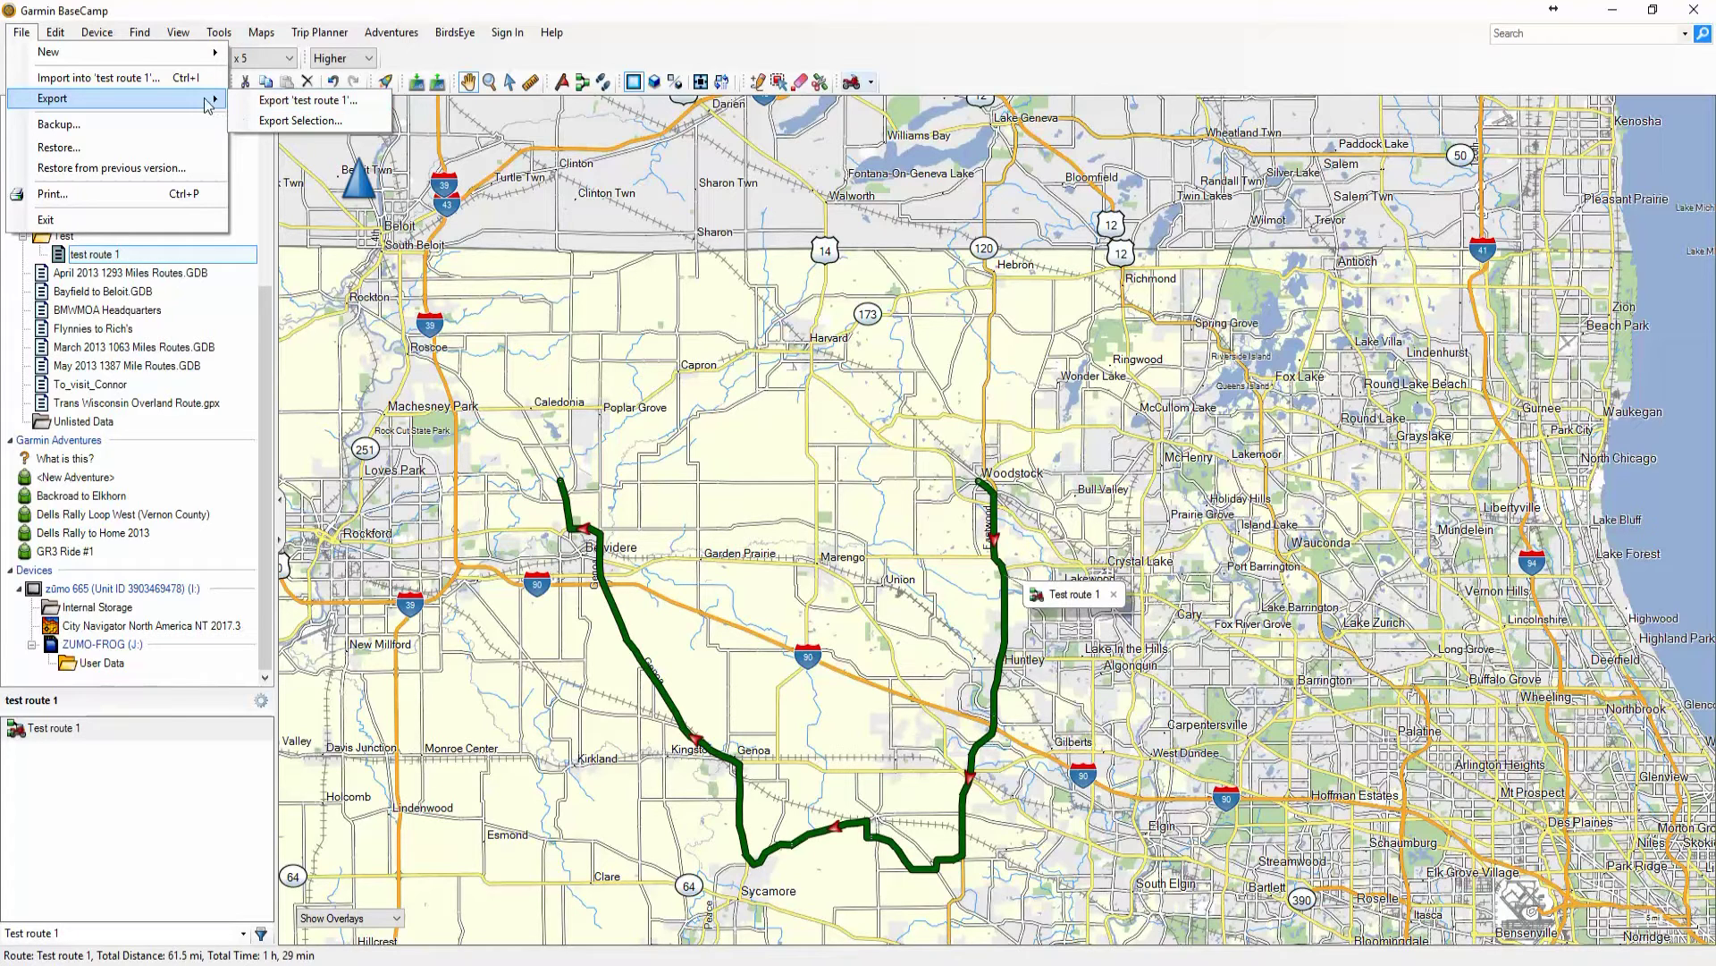
{"action": "left_click", "coordinate": [219, 32]}
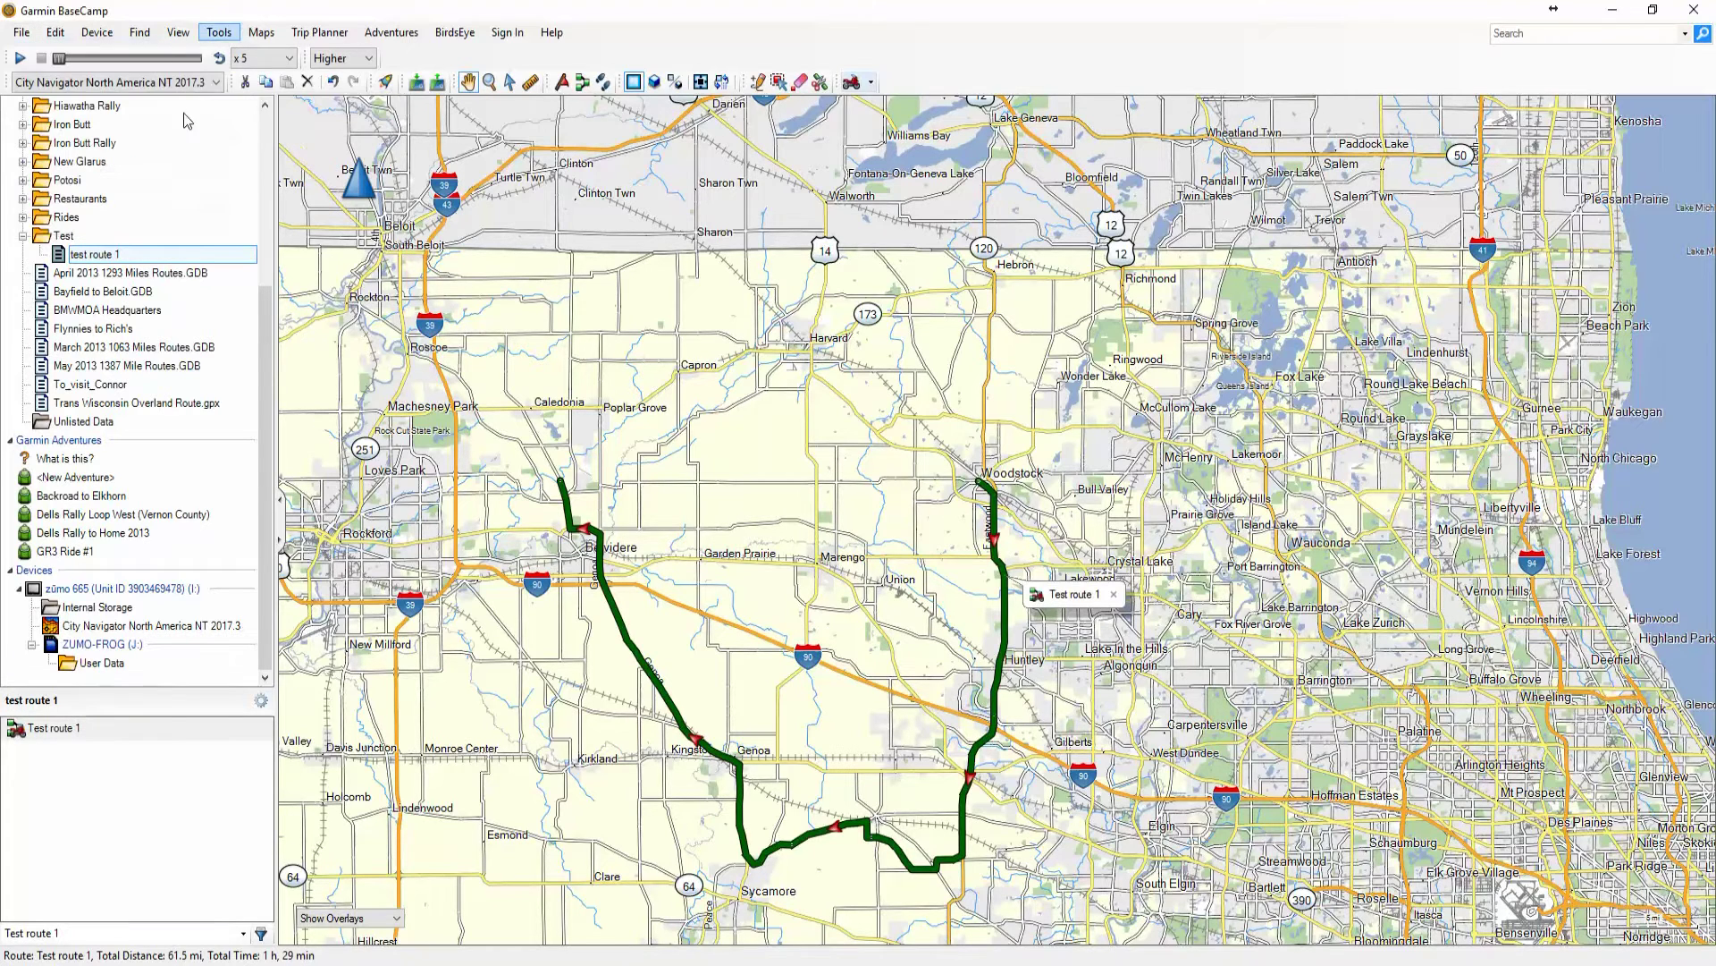
{"action": "left_click", "coordinate": [109, 260]}
{"action": "right_click", "coordinate": [114, 261]}
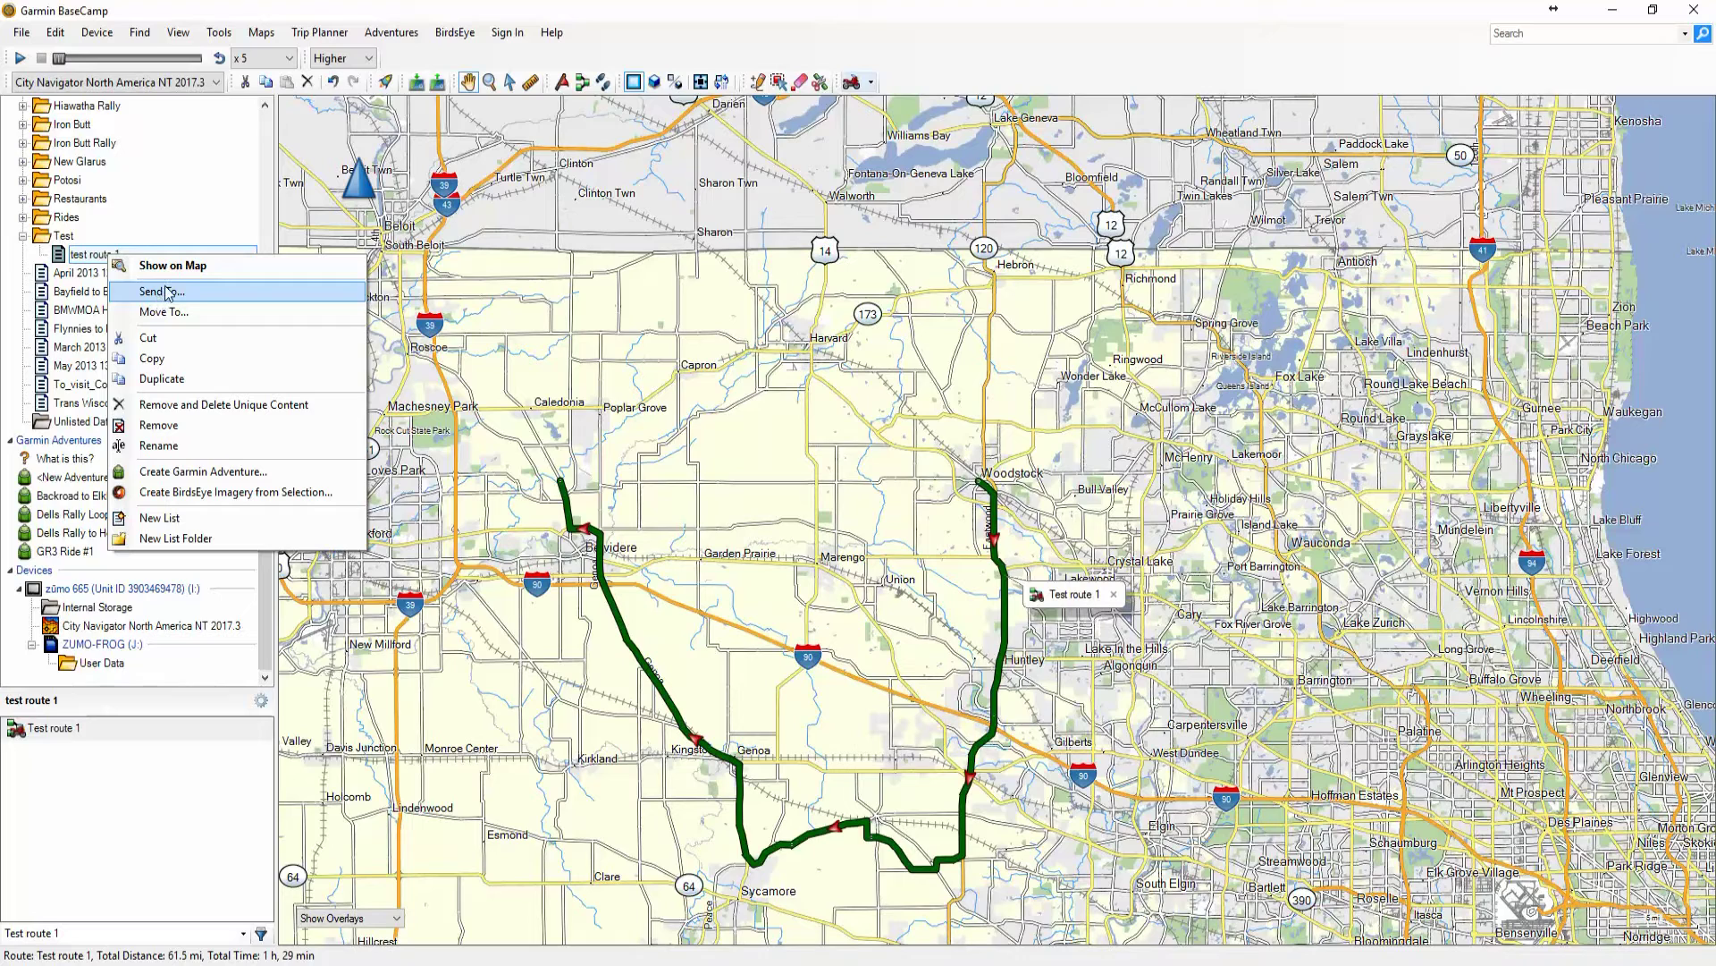
Send test route 1 to the ZUMO-FROG (J:) device via Send To
{"action": "left_click", "coordinate": [170, 295]}
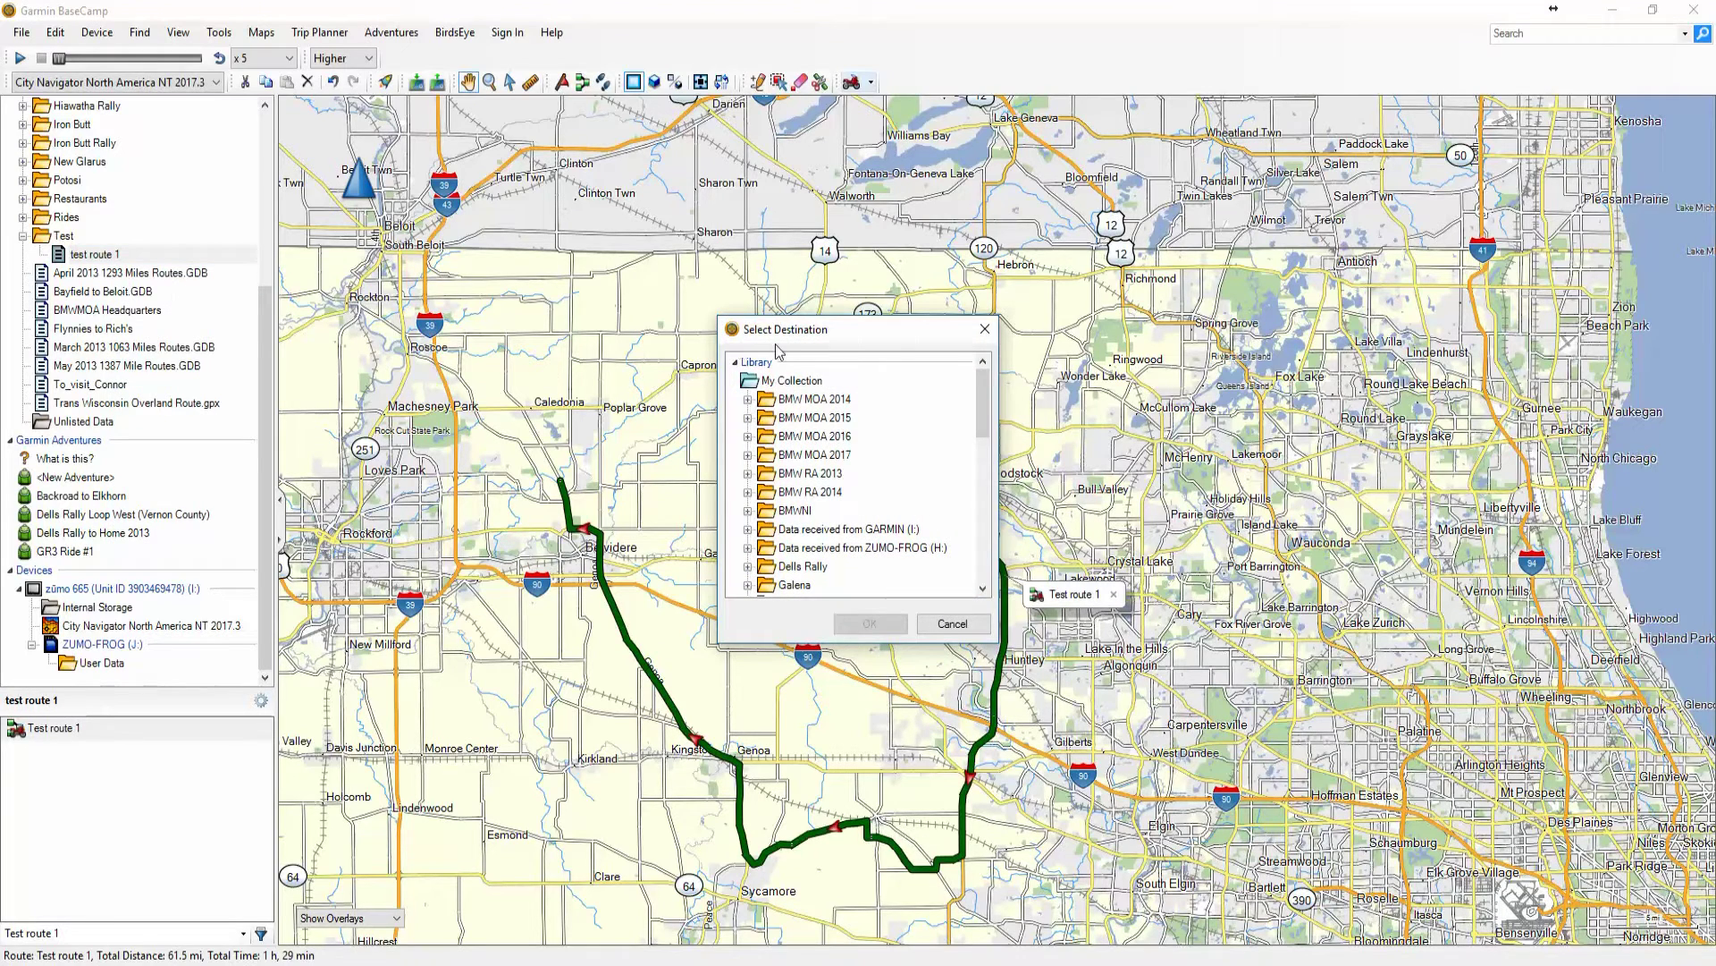
{"action": "left_click_drag", "start_coordinate": [775, 333], "coordinate": [732, 252]}
{"action": "left_click_drag", "start_coordinate": [940, 335], "coordinate": [947, 506]}
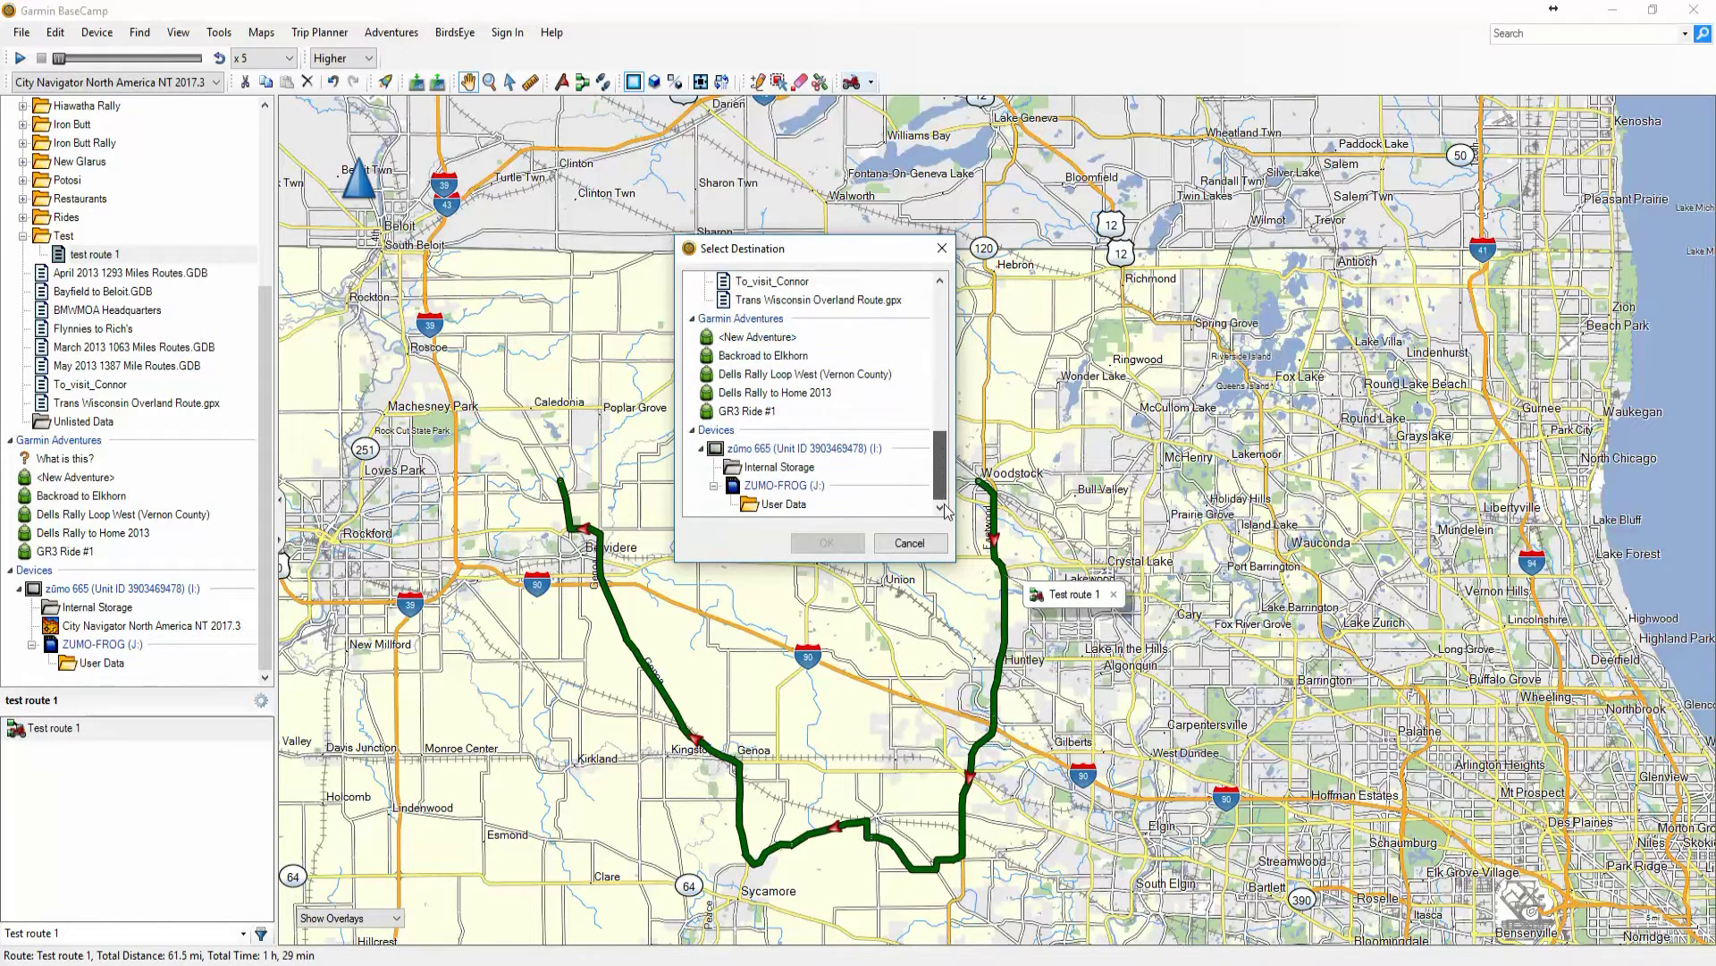
{"action": "left_click", "coordinate": [785, 490]}
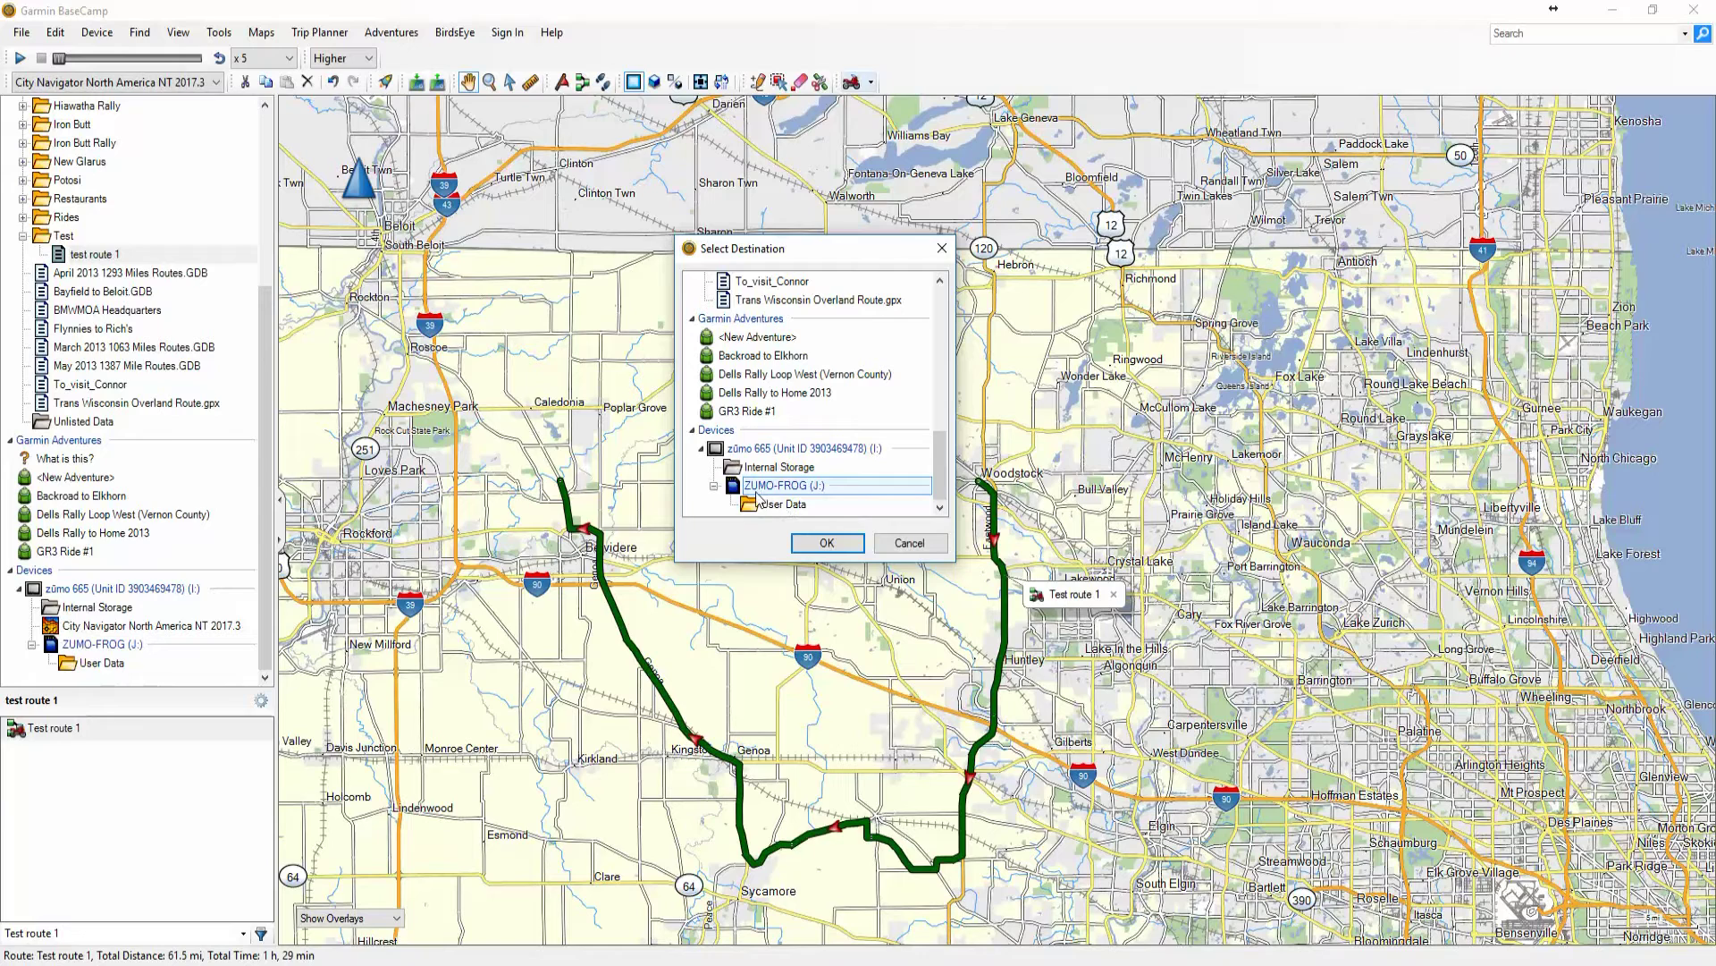
{"action": "left_click", "coordinate": [824, 545]}
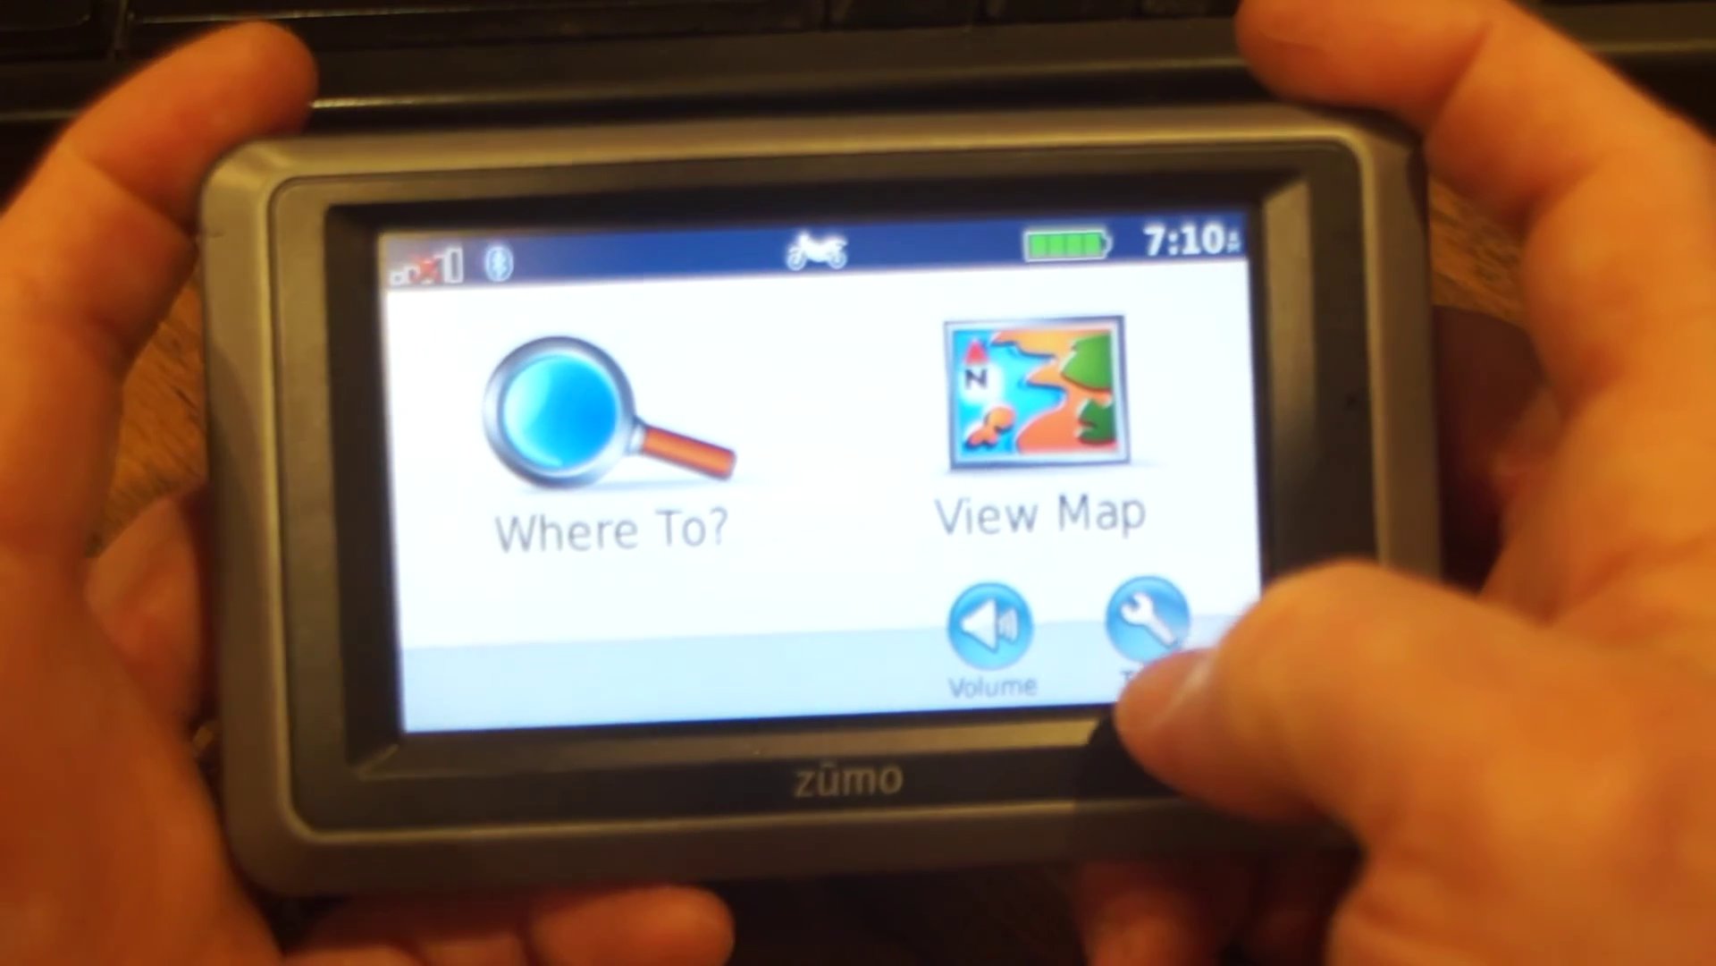
On the zūmo, go to Tools > My Data > Import Data
{"action": "left_click", "coordinate": [1147, 619]}
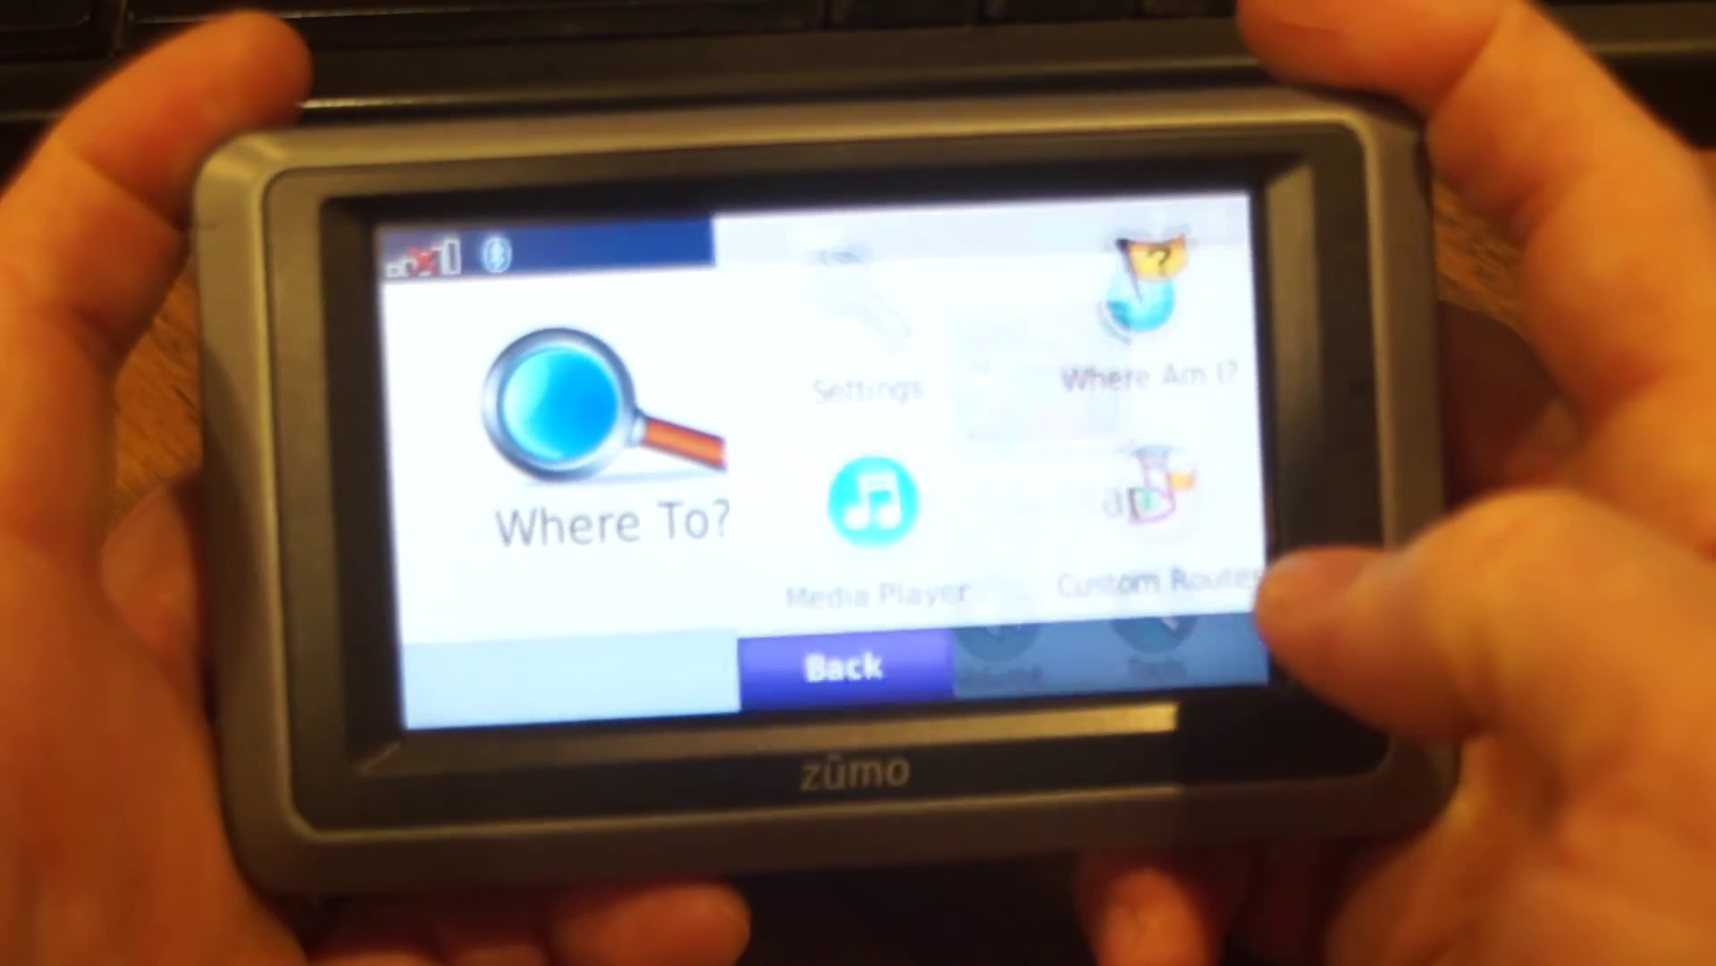
{"action": "left_click", "coordinate": [1113, 514]}
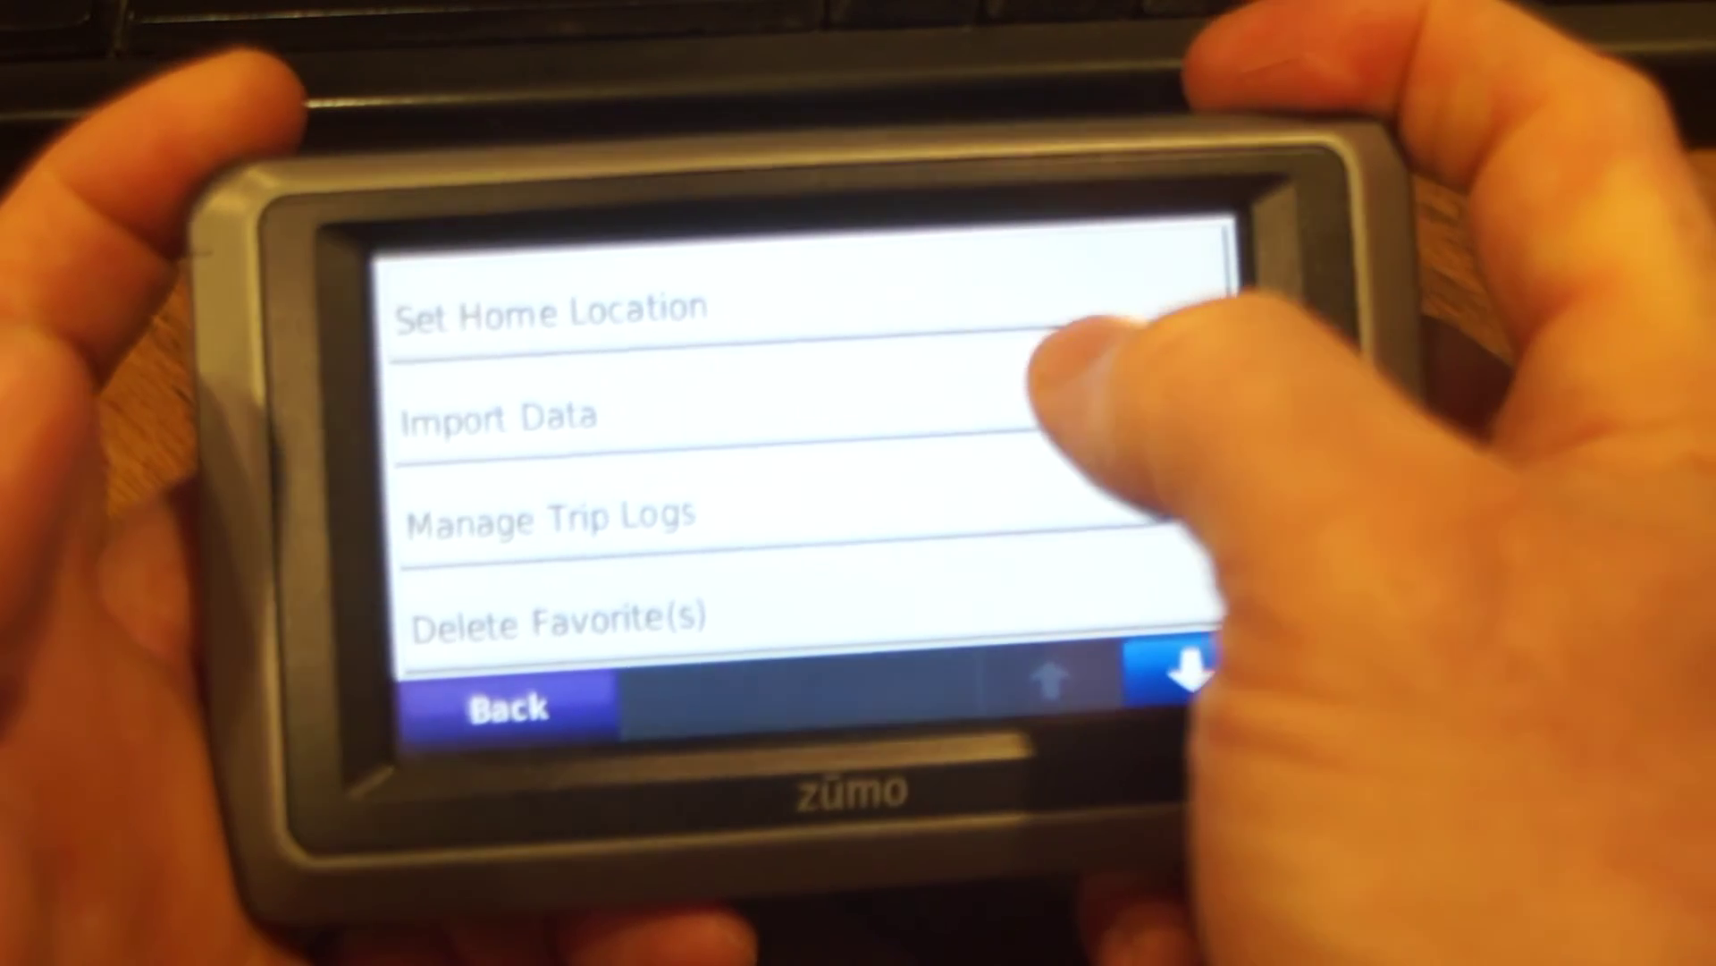
{"action": "left_click", "coordinate": [1064, 367]}
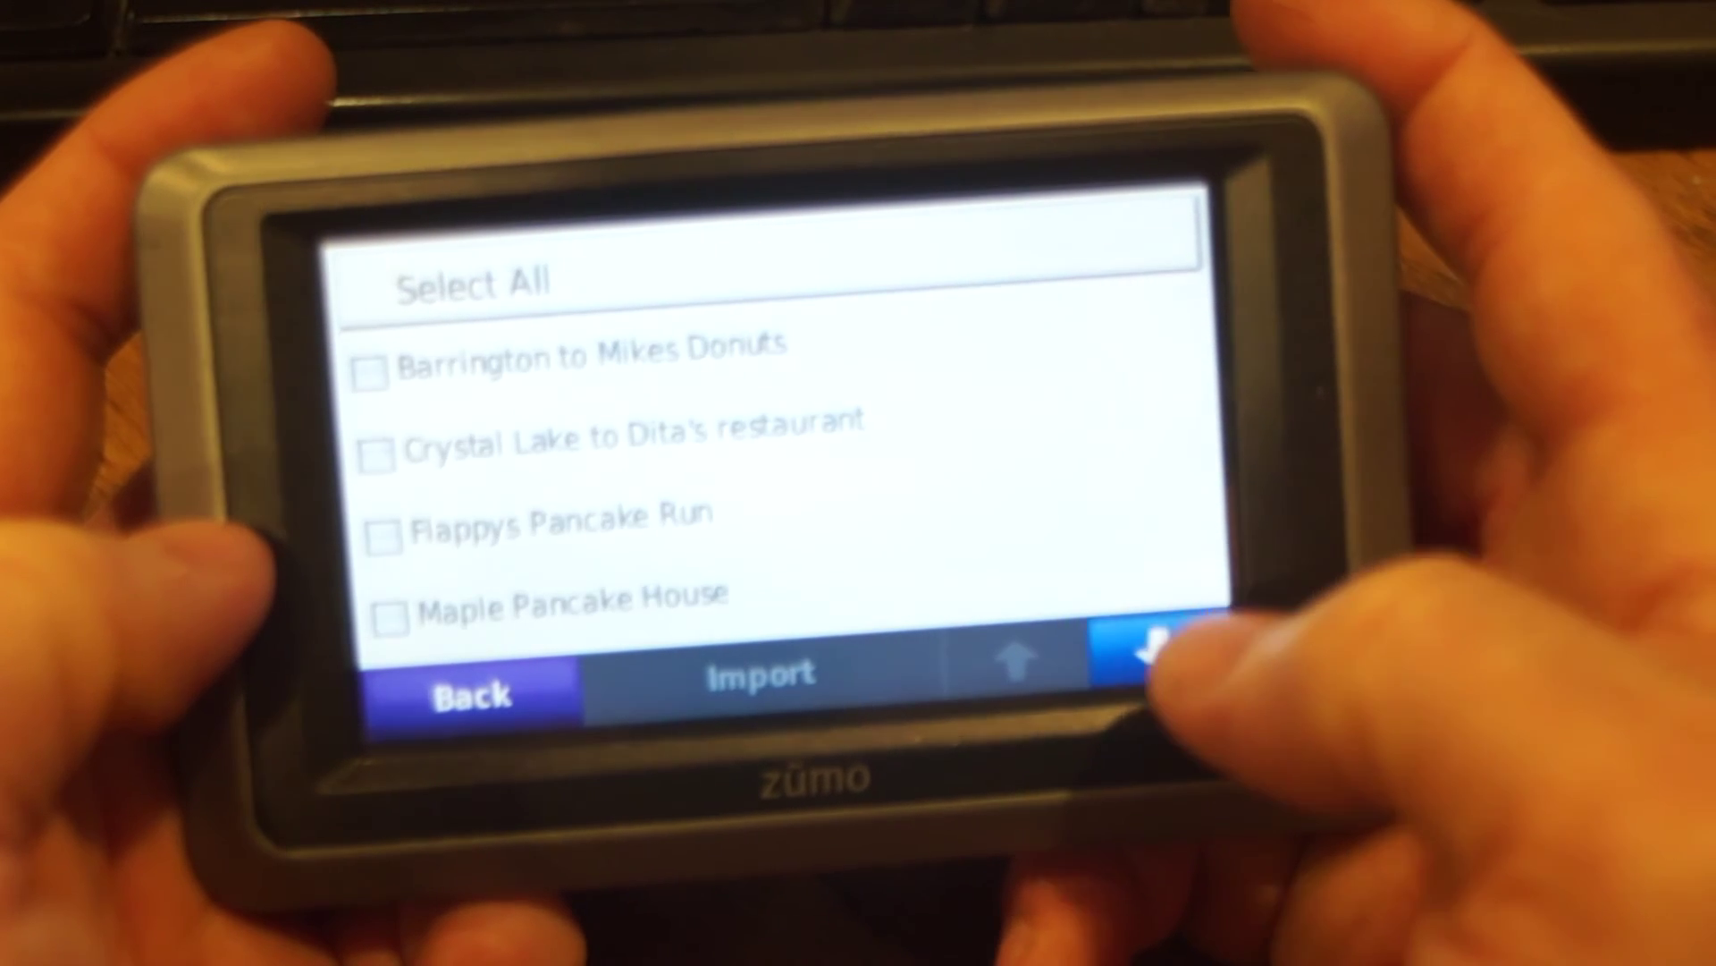
Page down the importable routes and check Test route 1
{"action": "left_click", "coordinate": [1158, 657]}
{"action": "left_click", "coordinate": [1157, 657]}
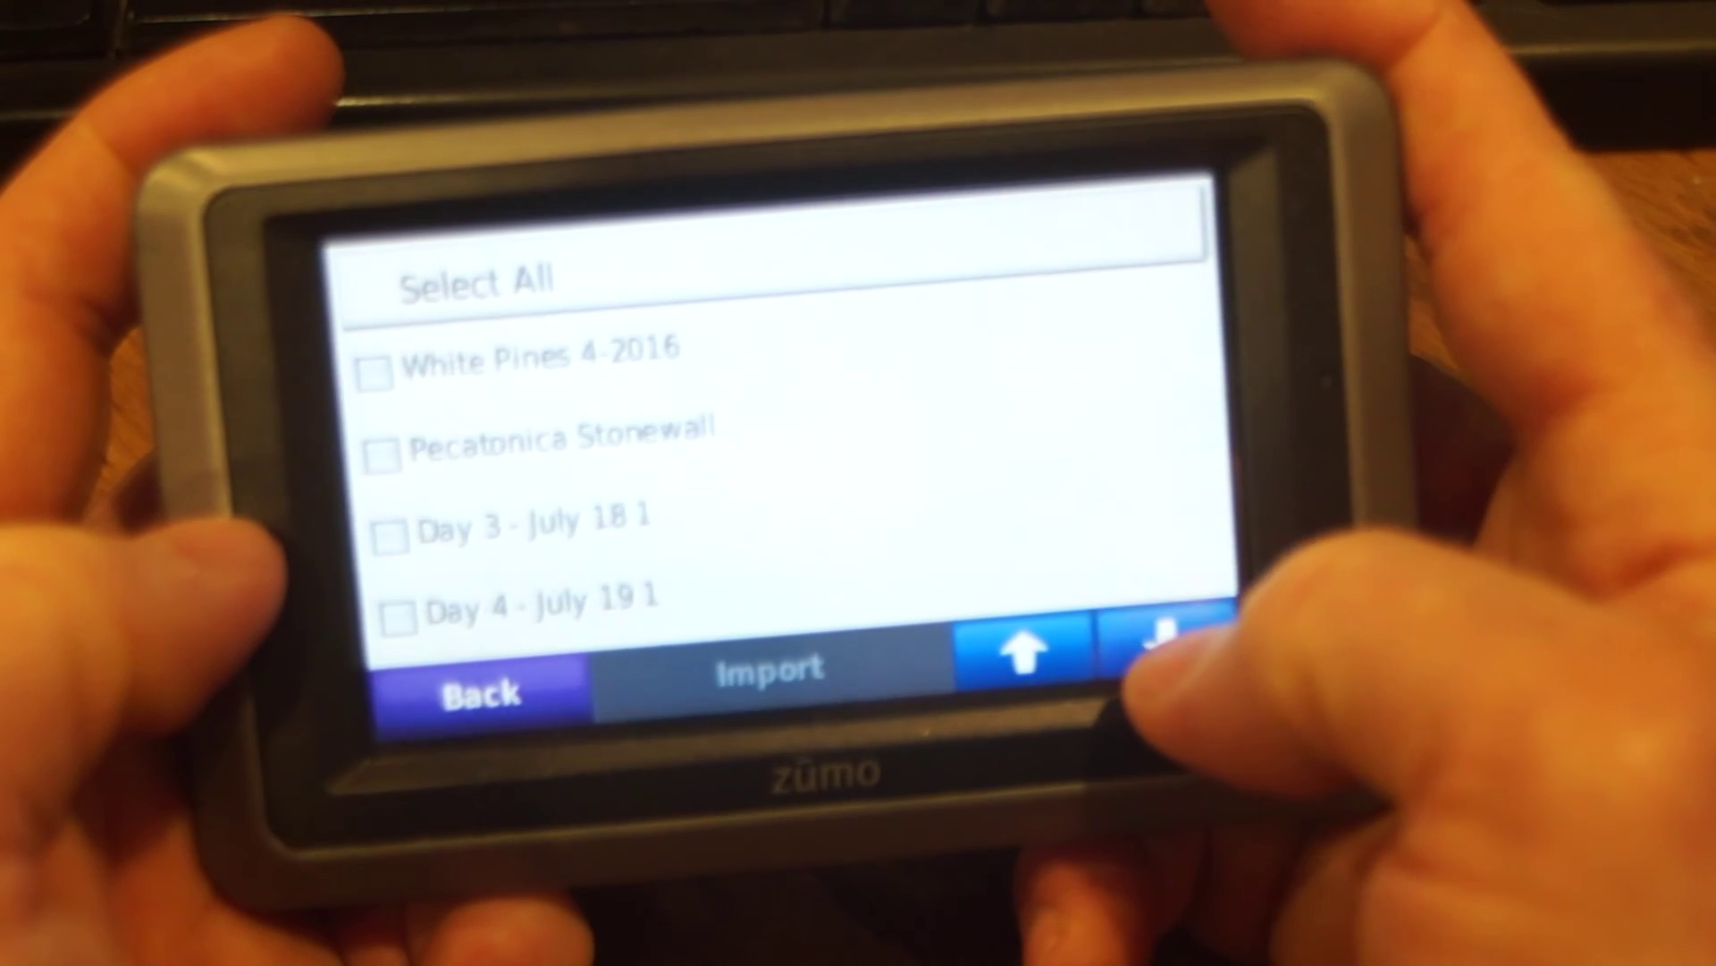
{"action": "left_click", "coordinate": [1157, 658]}
{"action": "left_click", "coordinate": [1160, 658]}
{"action": "left_click", "coordinate": [1160, 658]}
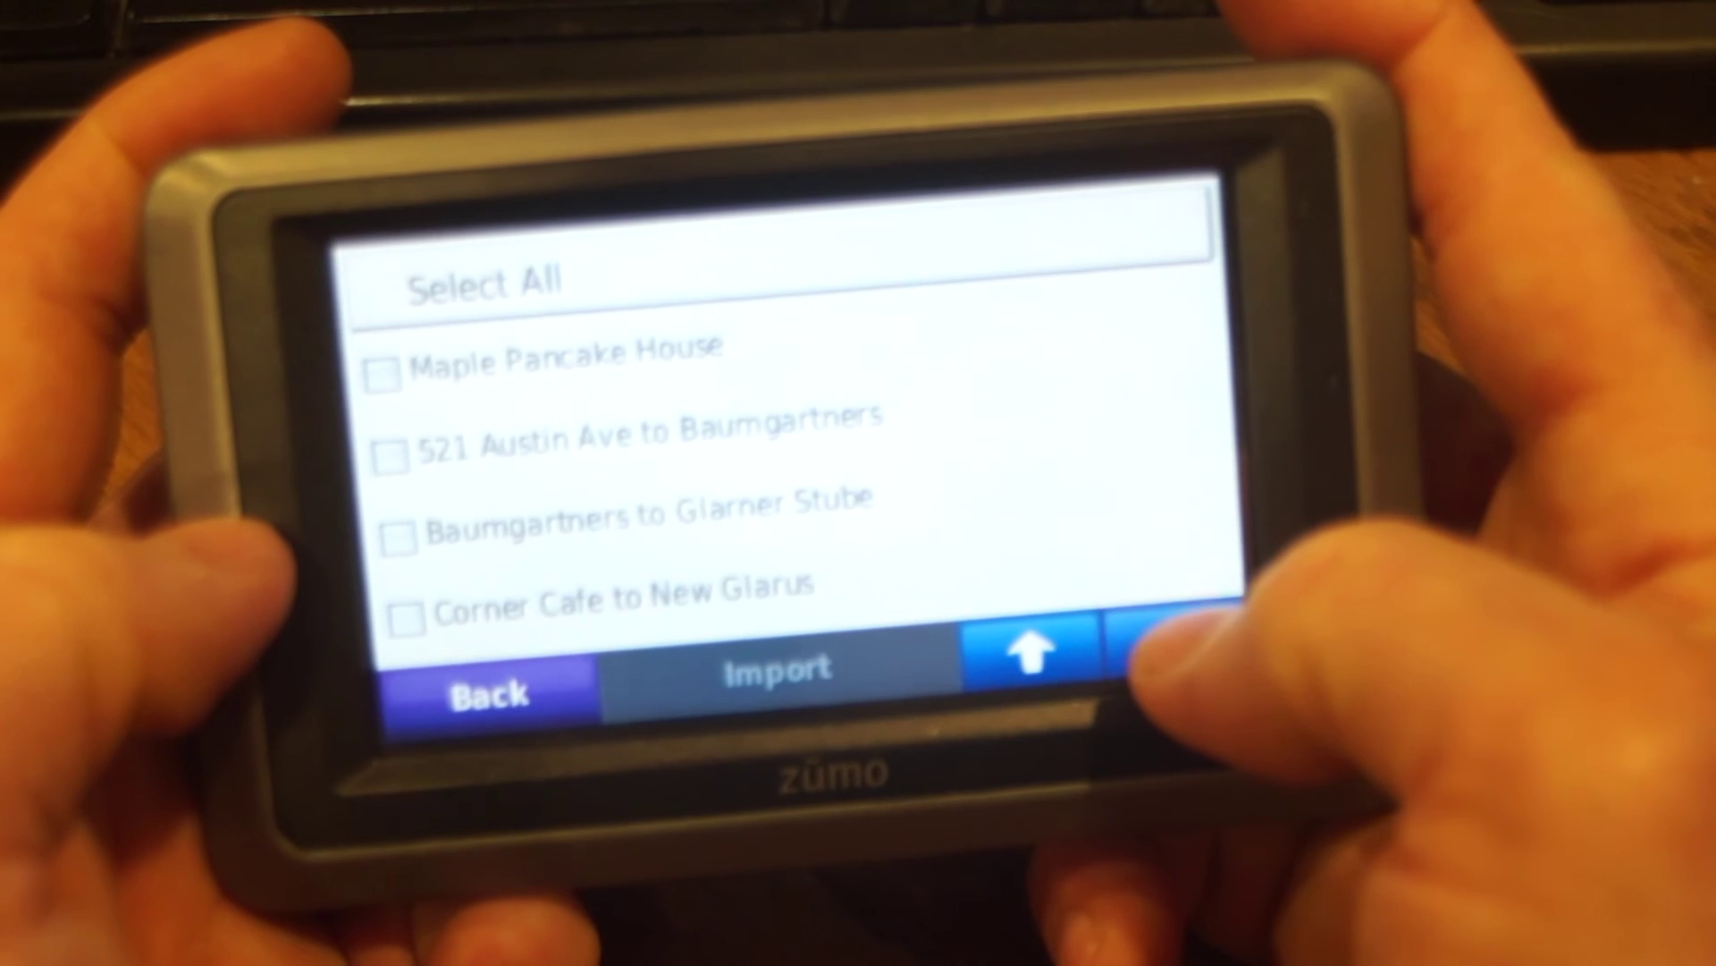
{"action": "left_click", "coordinate": [1160, 658]}
{"action": "left_click", "coordinate": [1158, 658]}
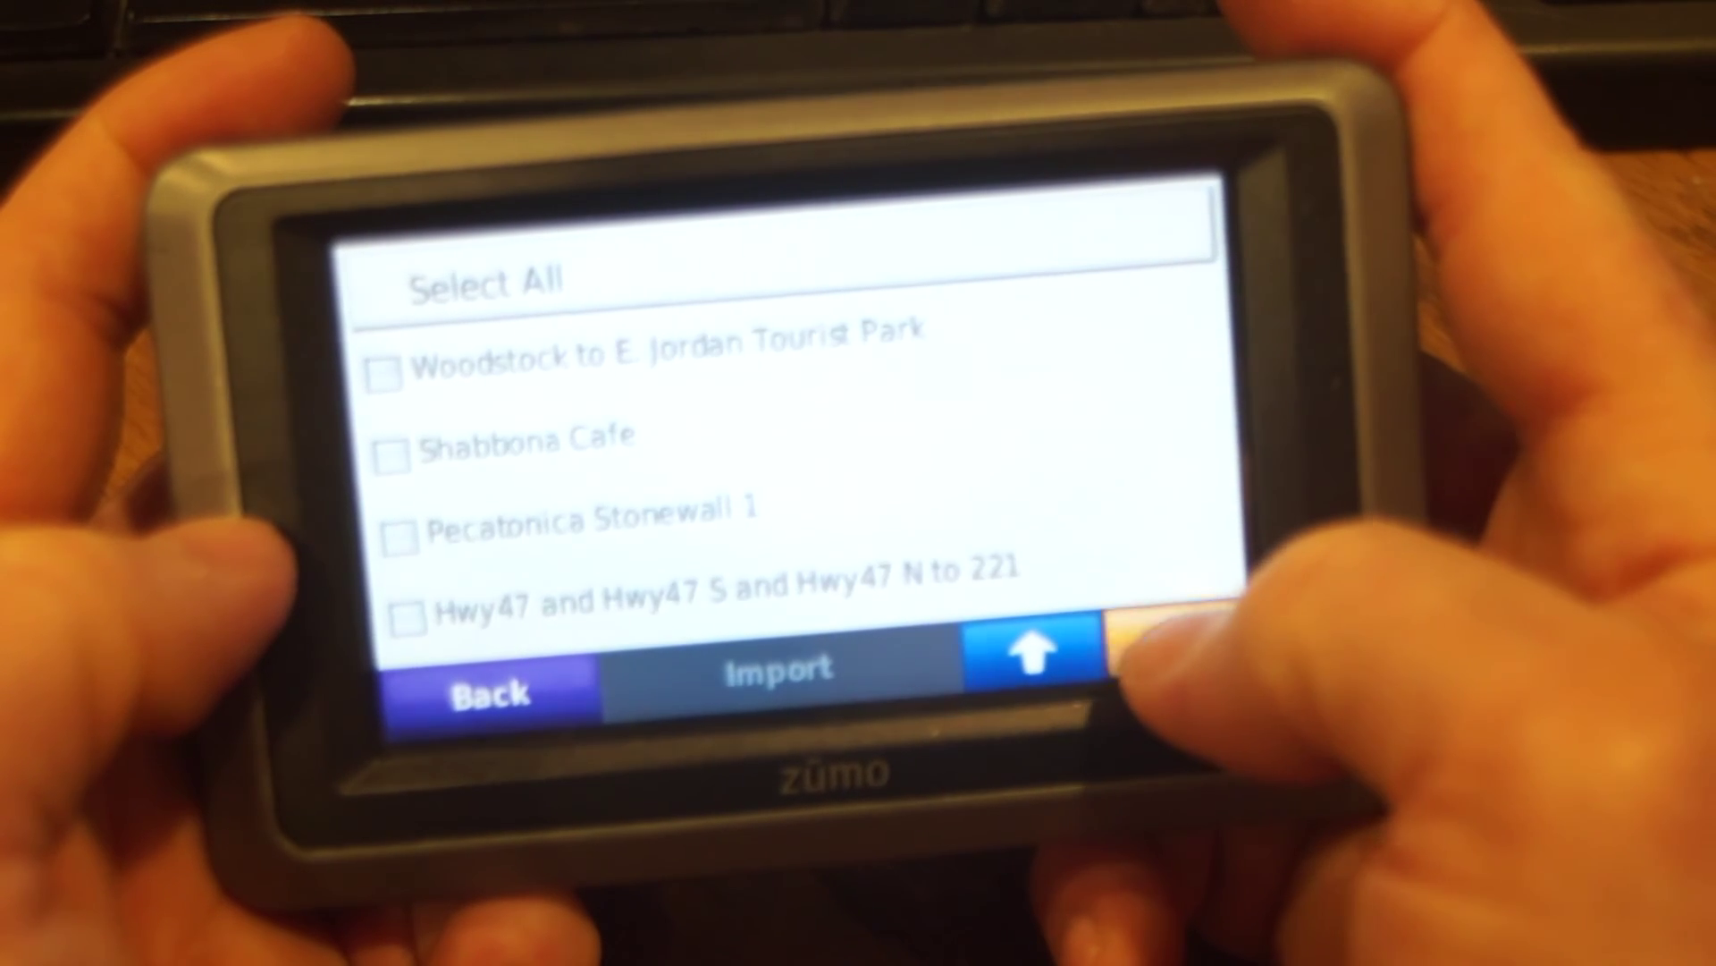
{"action": "left_click", "coordinate": [1158, 658]}
{"action": "left_click", "coordinate": [382, 367]}
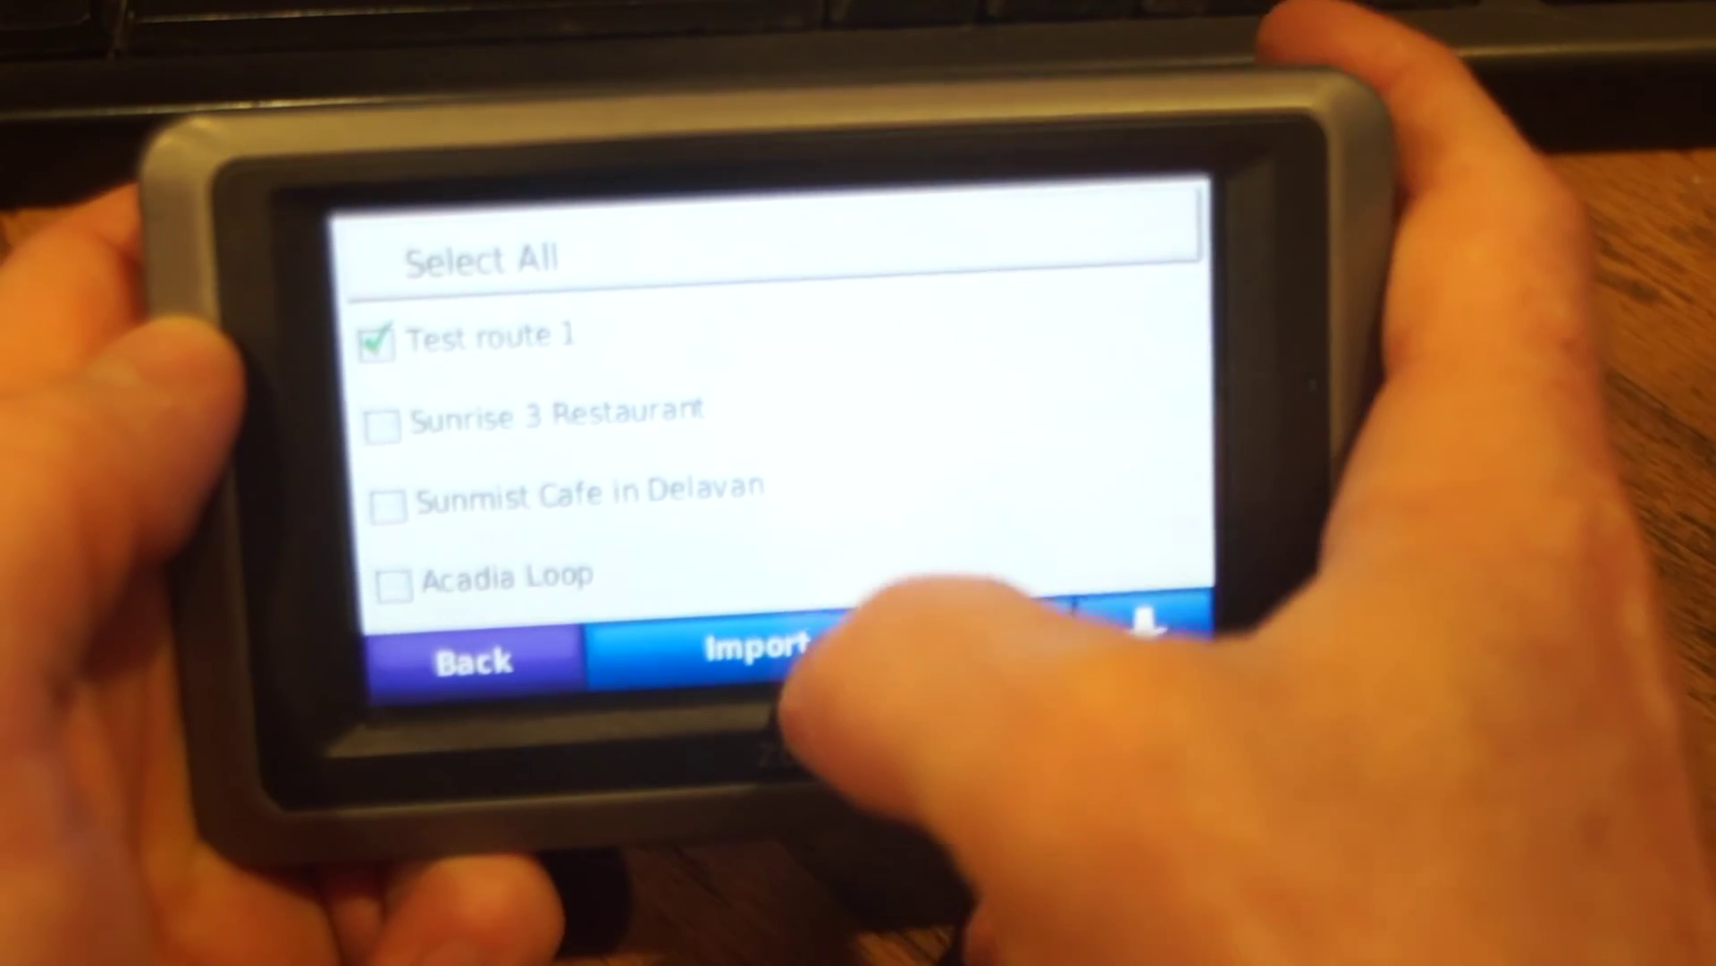
Import Test route 1 onto the zūmo, confirm the success message, and go back
{"action": "left_click", "coordinate": [744, 645]}
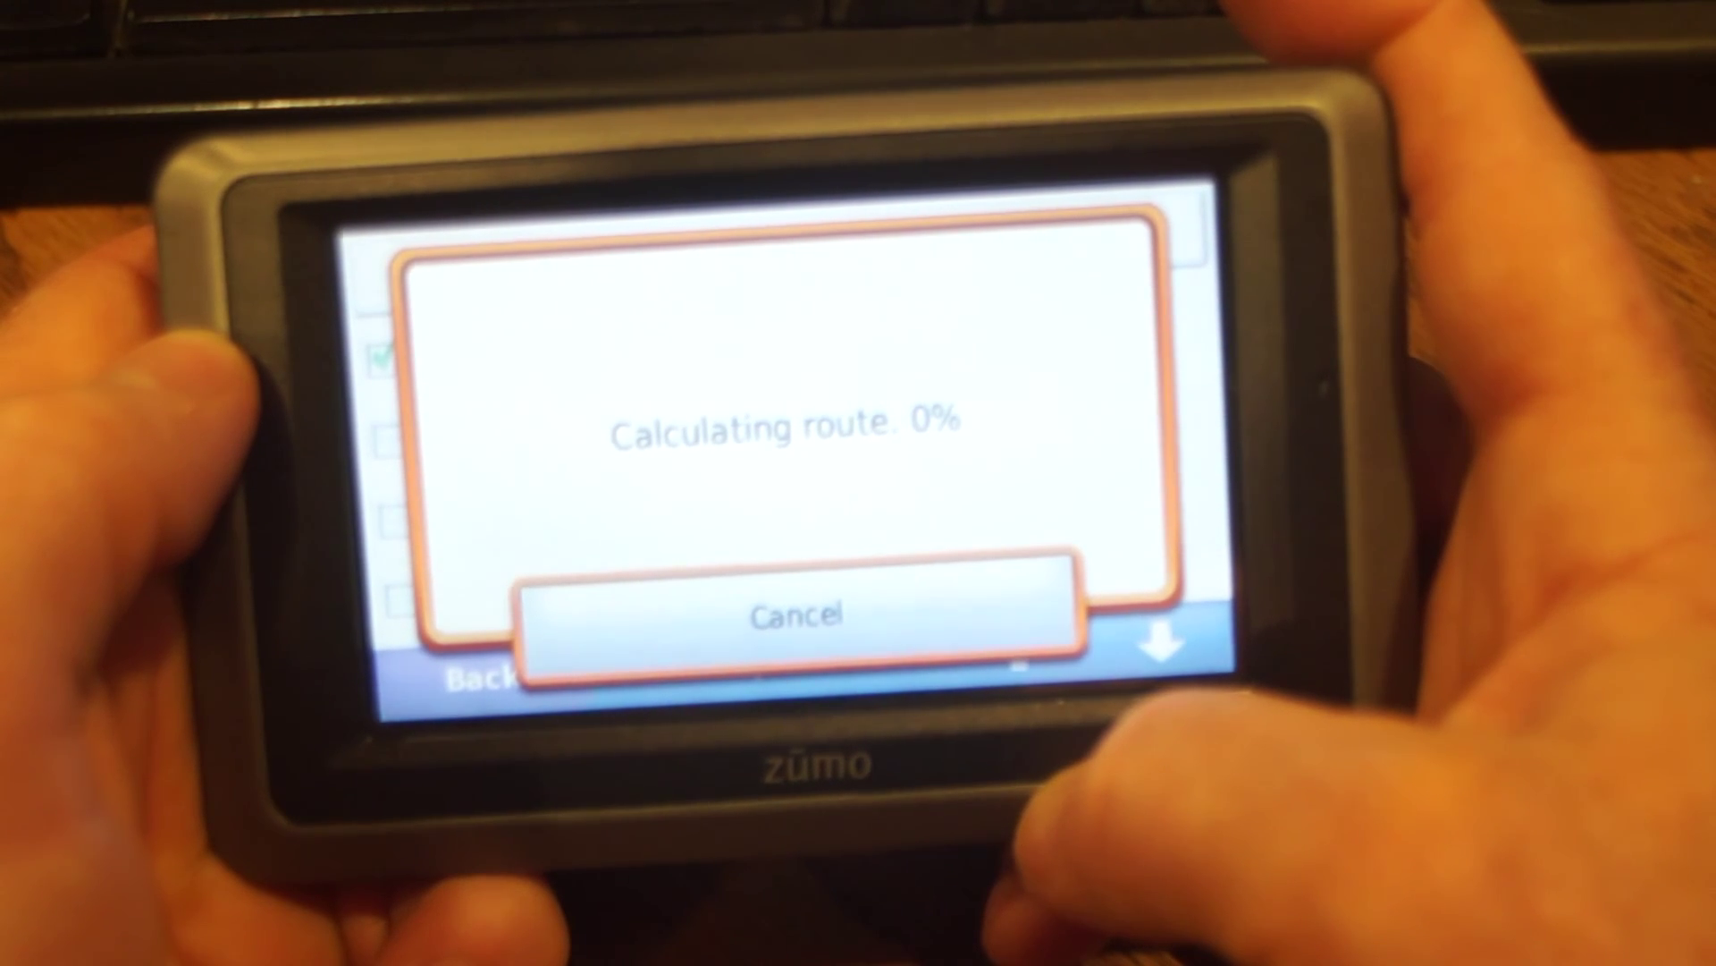
{"action": "left_click", "coordinate": [948, 612]}
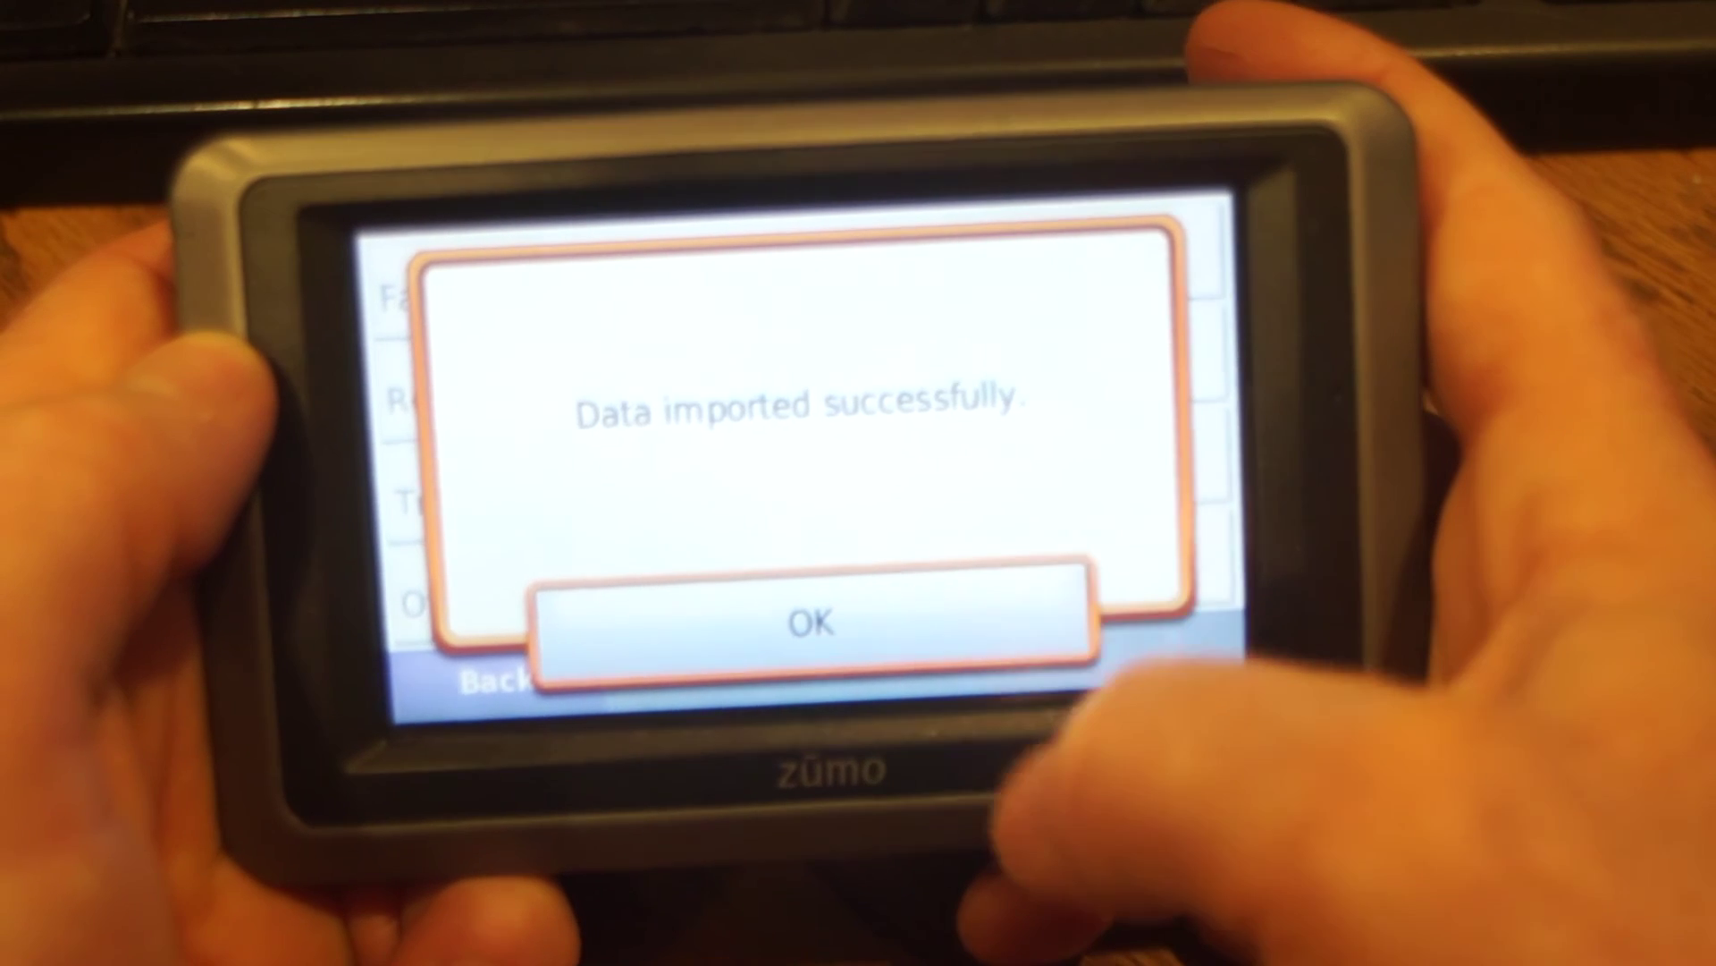
{"action": "left_click", "coordinate": [491, 678]}
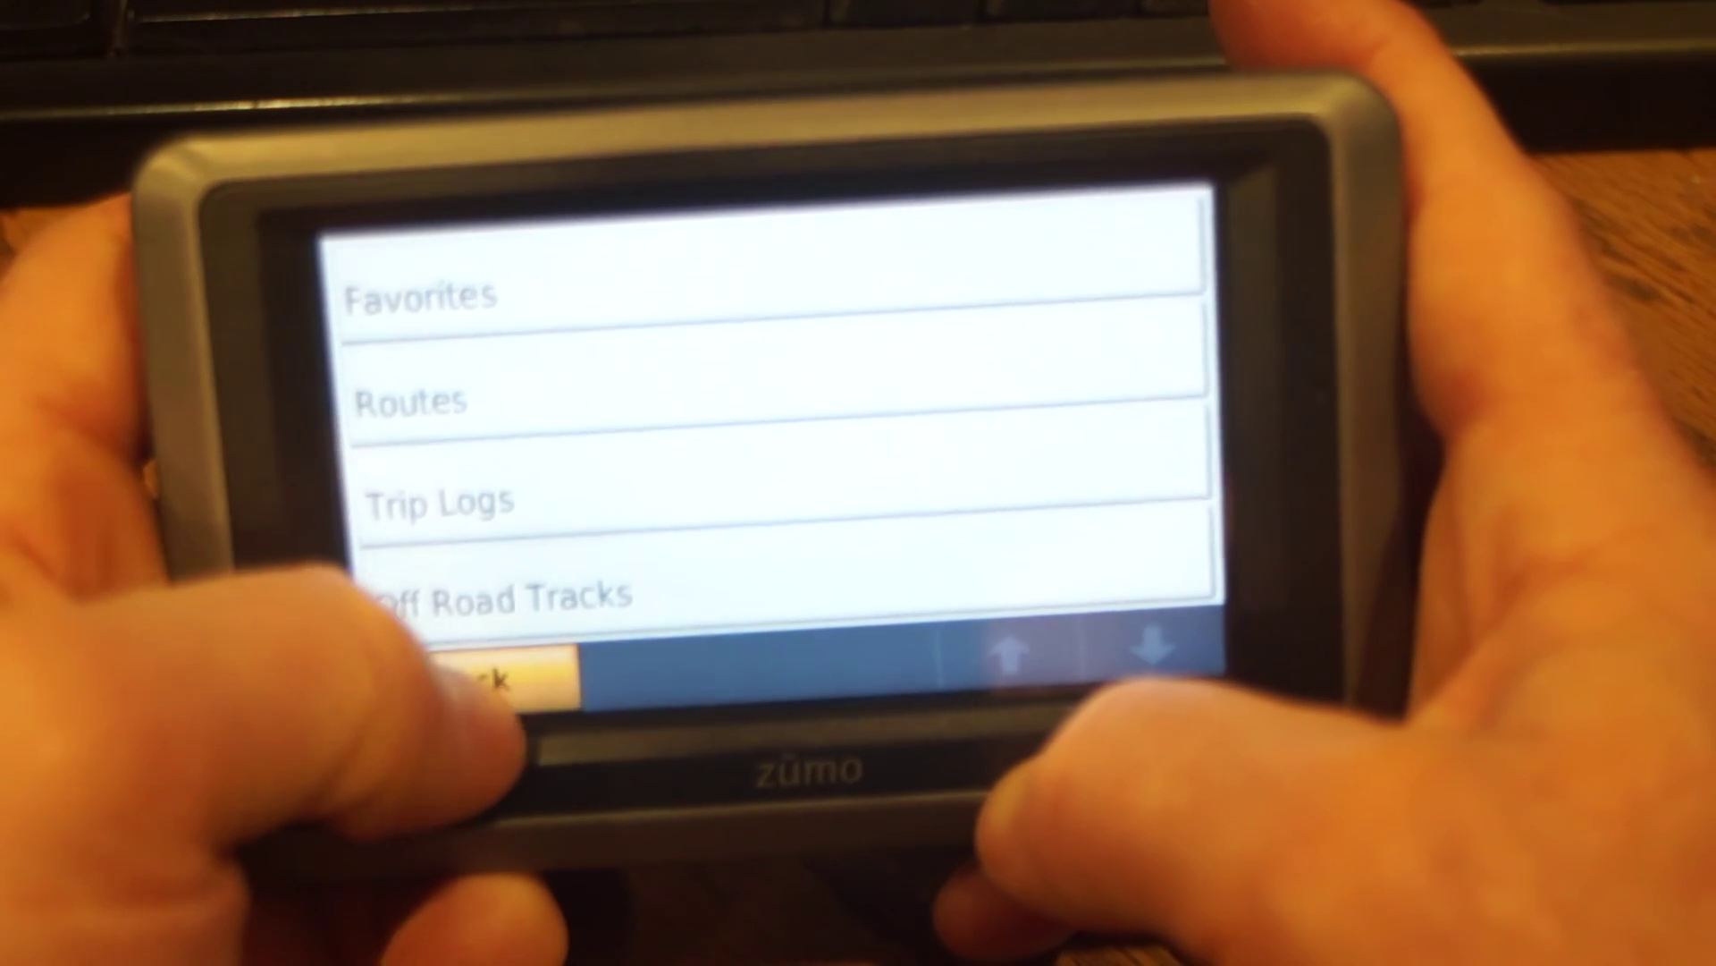
Open Test route 1 from Where To? > Custom Routes and preview its 63.2 mi, 1 hr 9 min map
{"action": "left_click", "coordinate": [491, 677]}
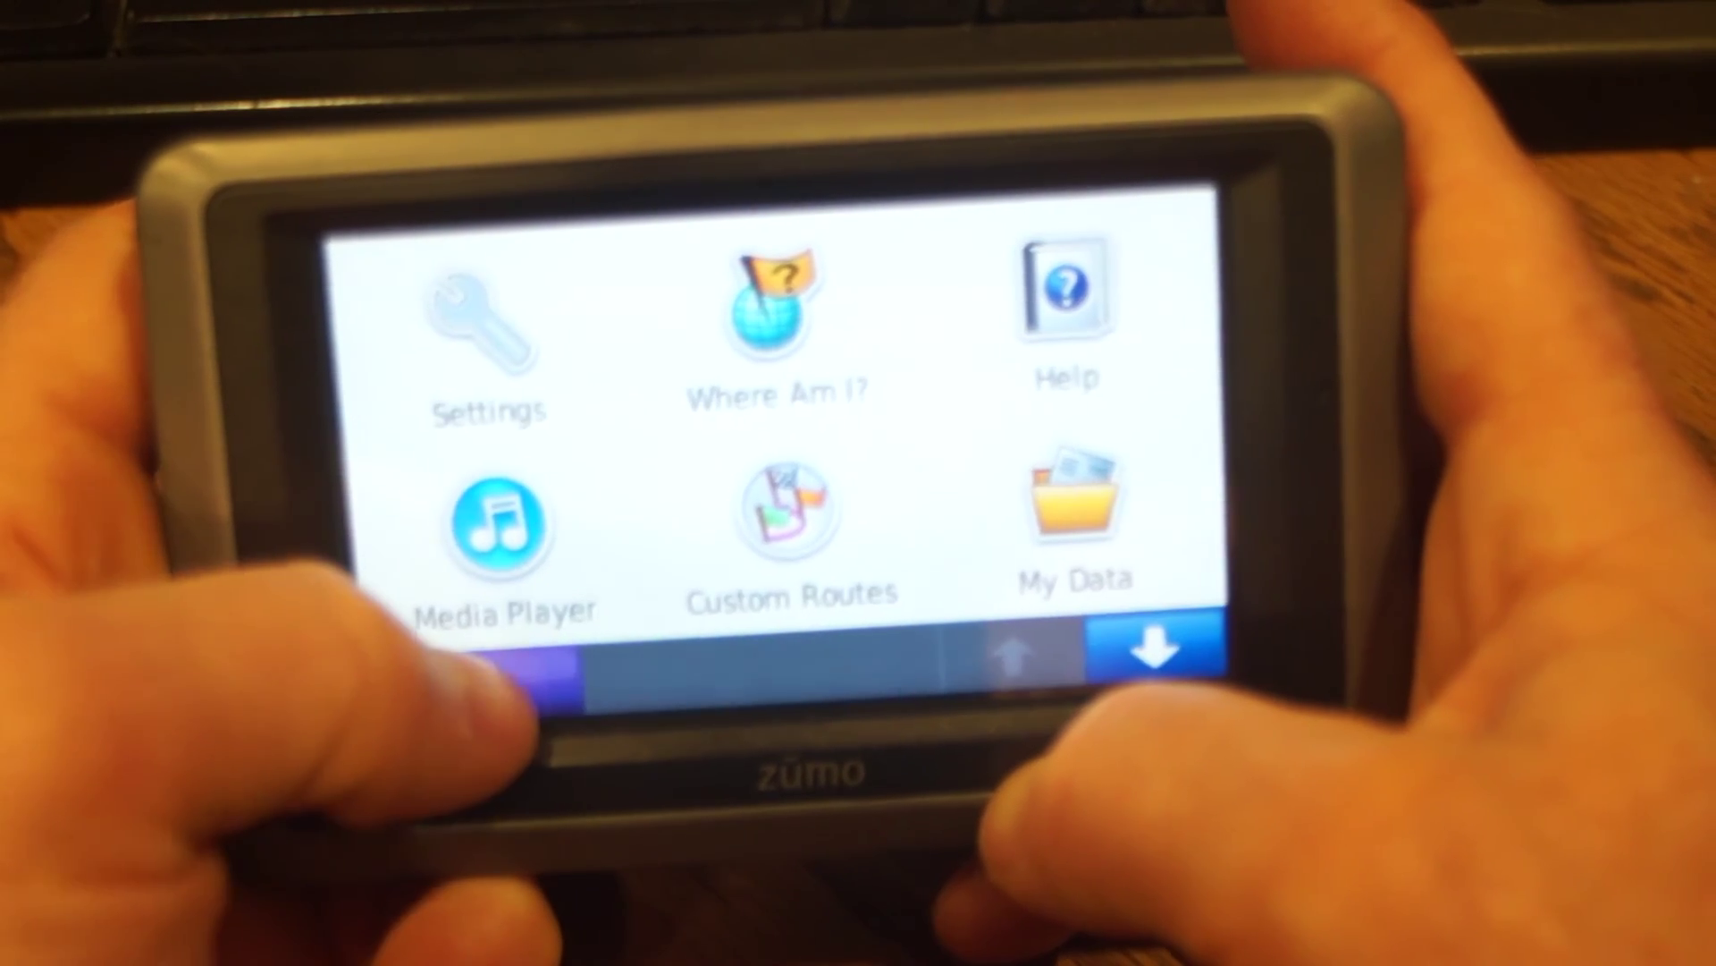
{"action": "left_click", "coordinate": [496, 666]}
{"action": "left_click", "coordinate": [498, 416]}
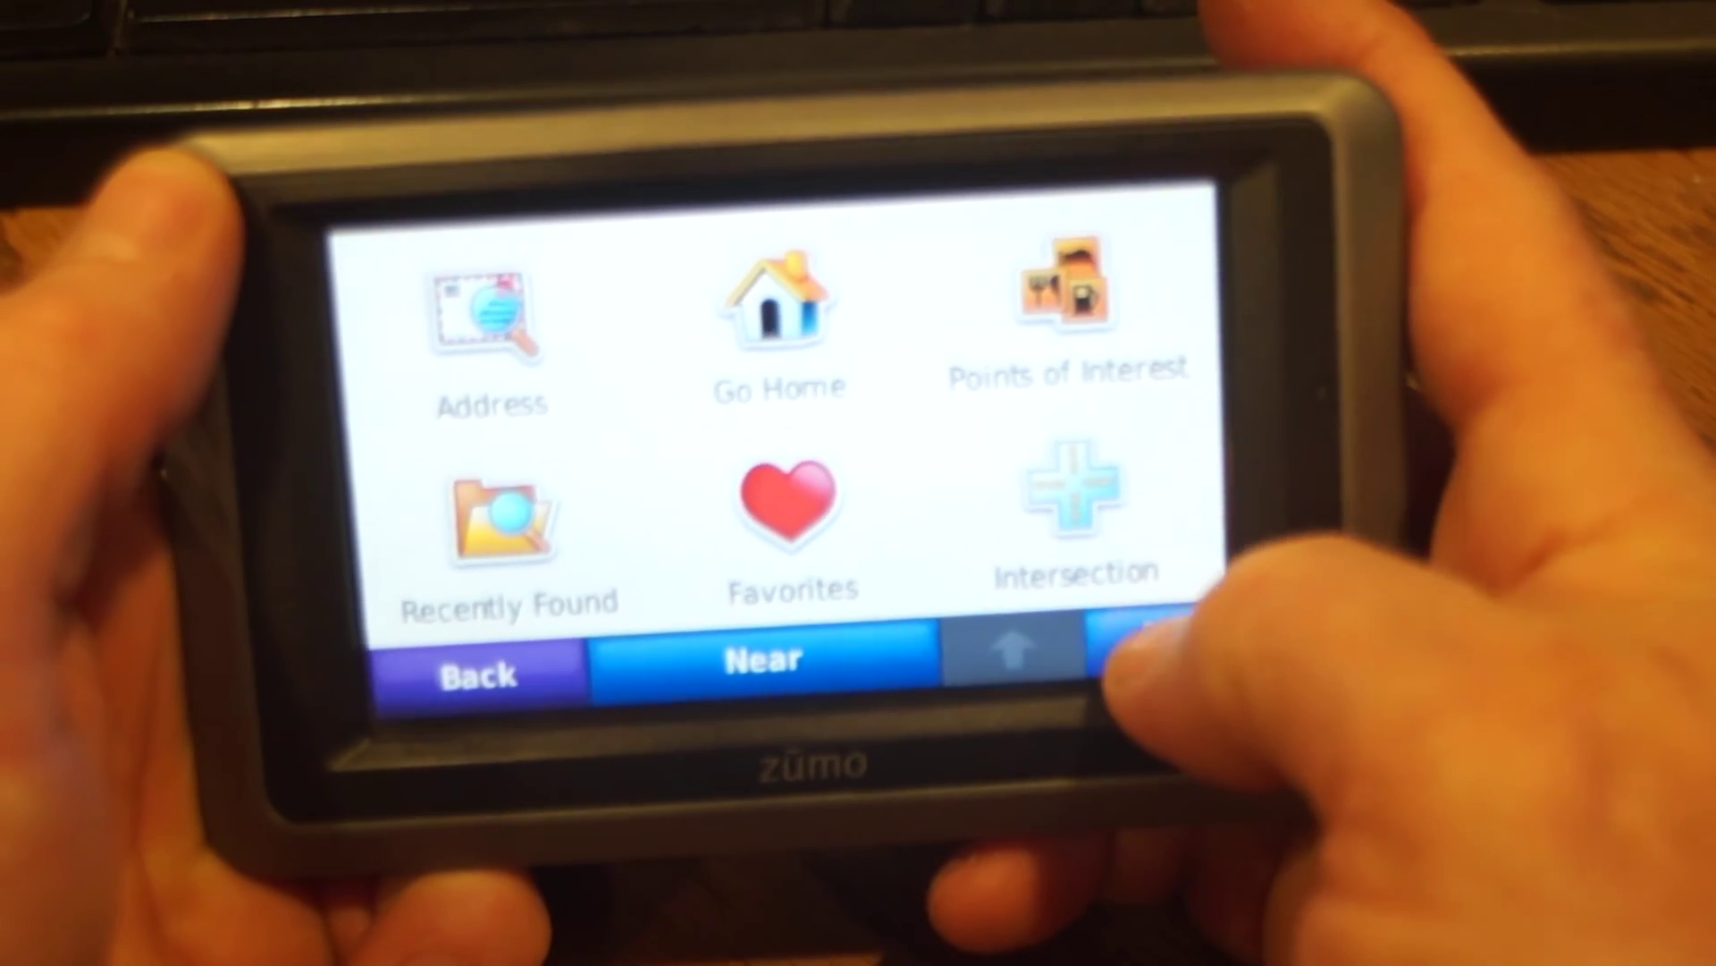
{"action": "left_click", "coordinate": [1148, 649]}
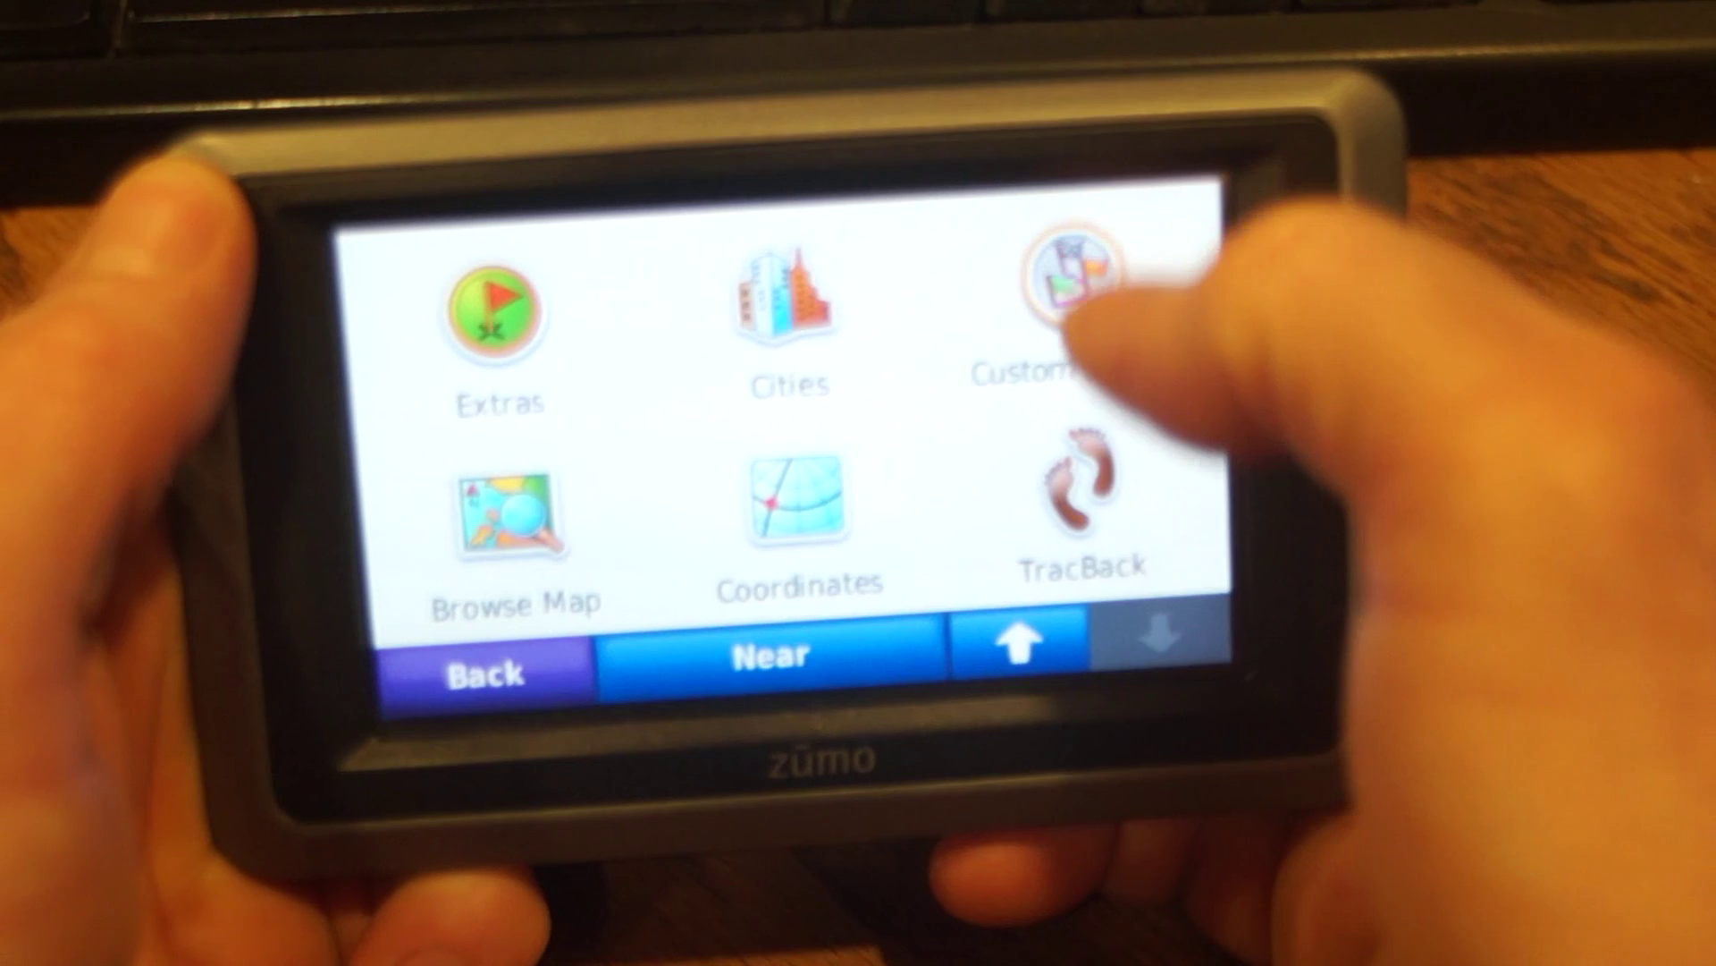
{"action": "left_click", "coordinate": [1068, 322]}
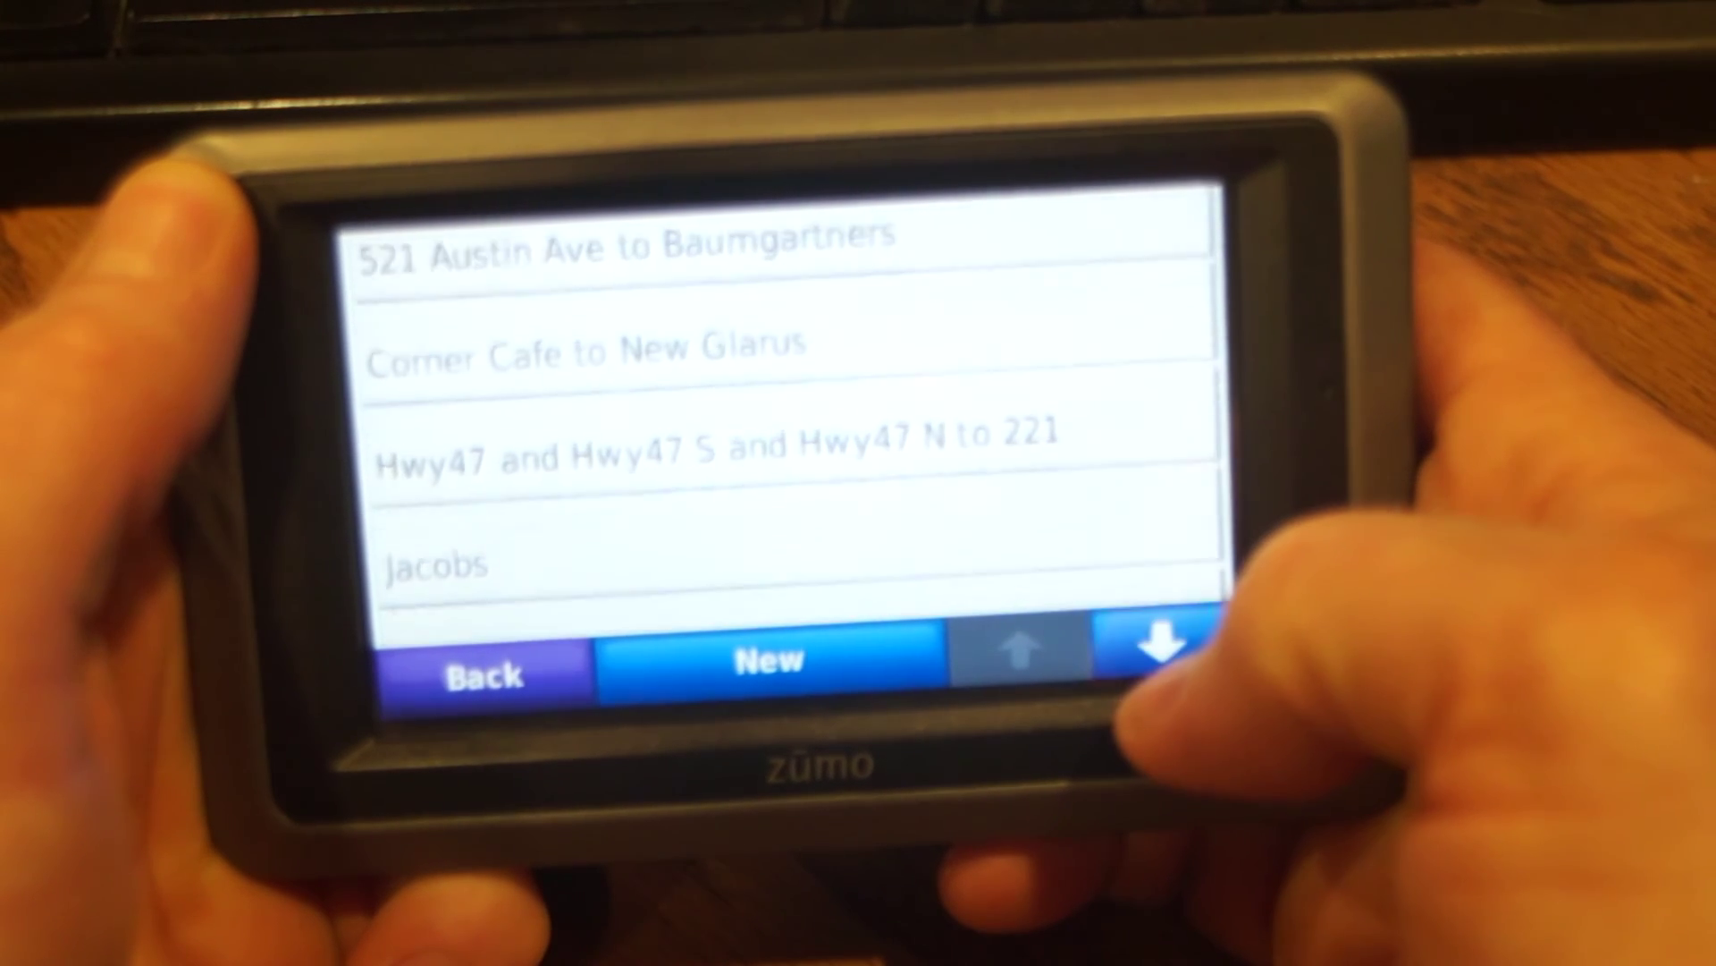
{"action": "left_click", "coordinate": [1158, 644]}
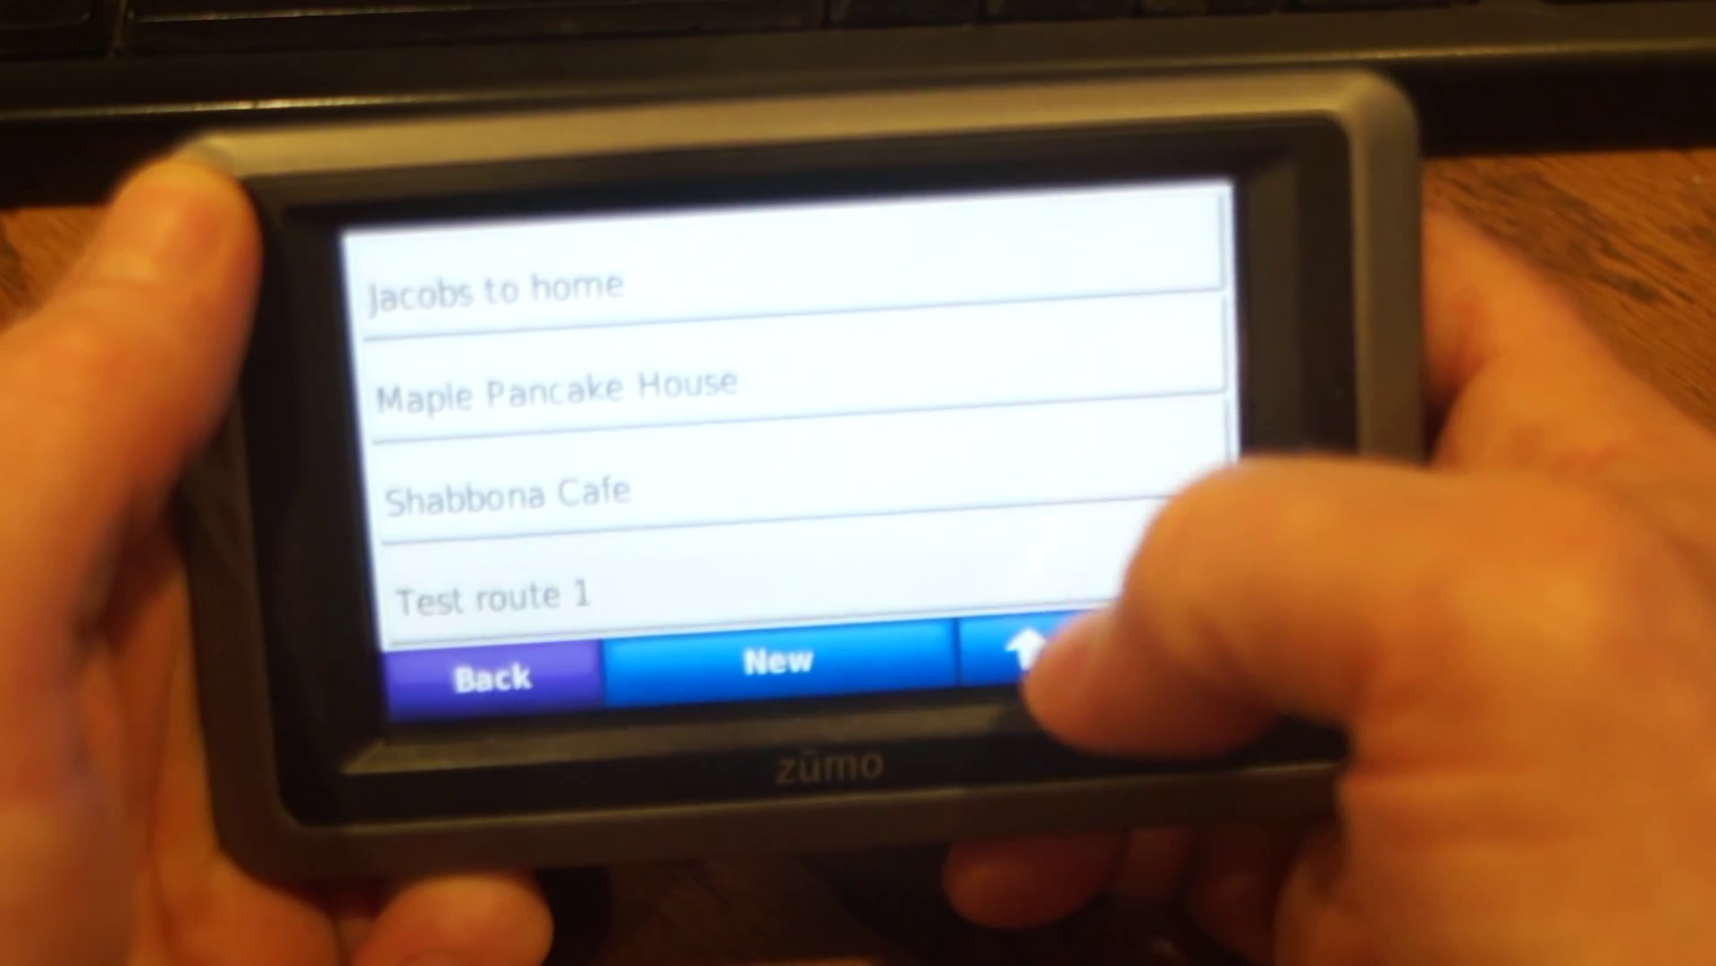
{"action": "left_click", "coordinate": [1046, 590]}
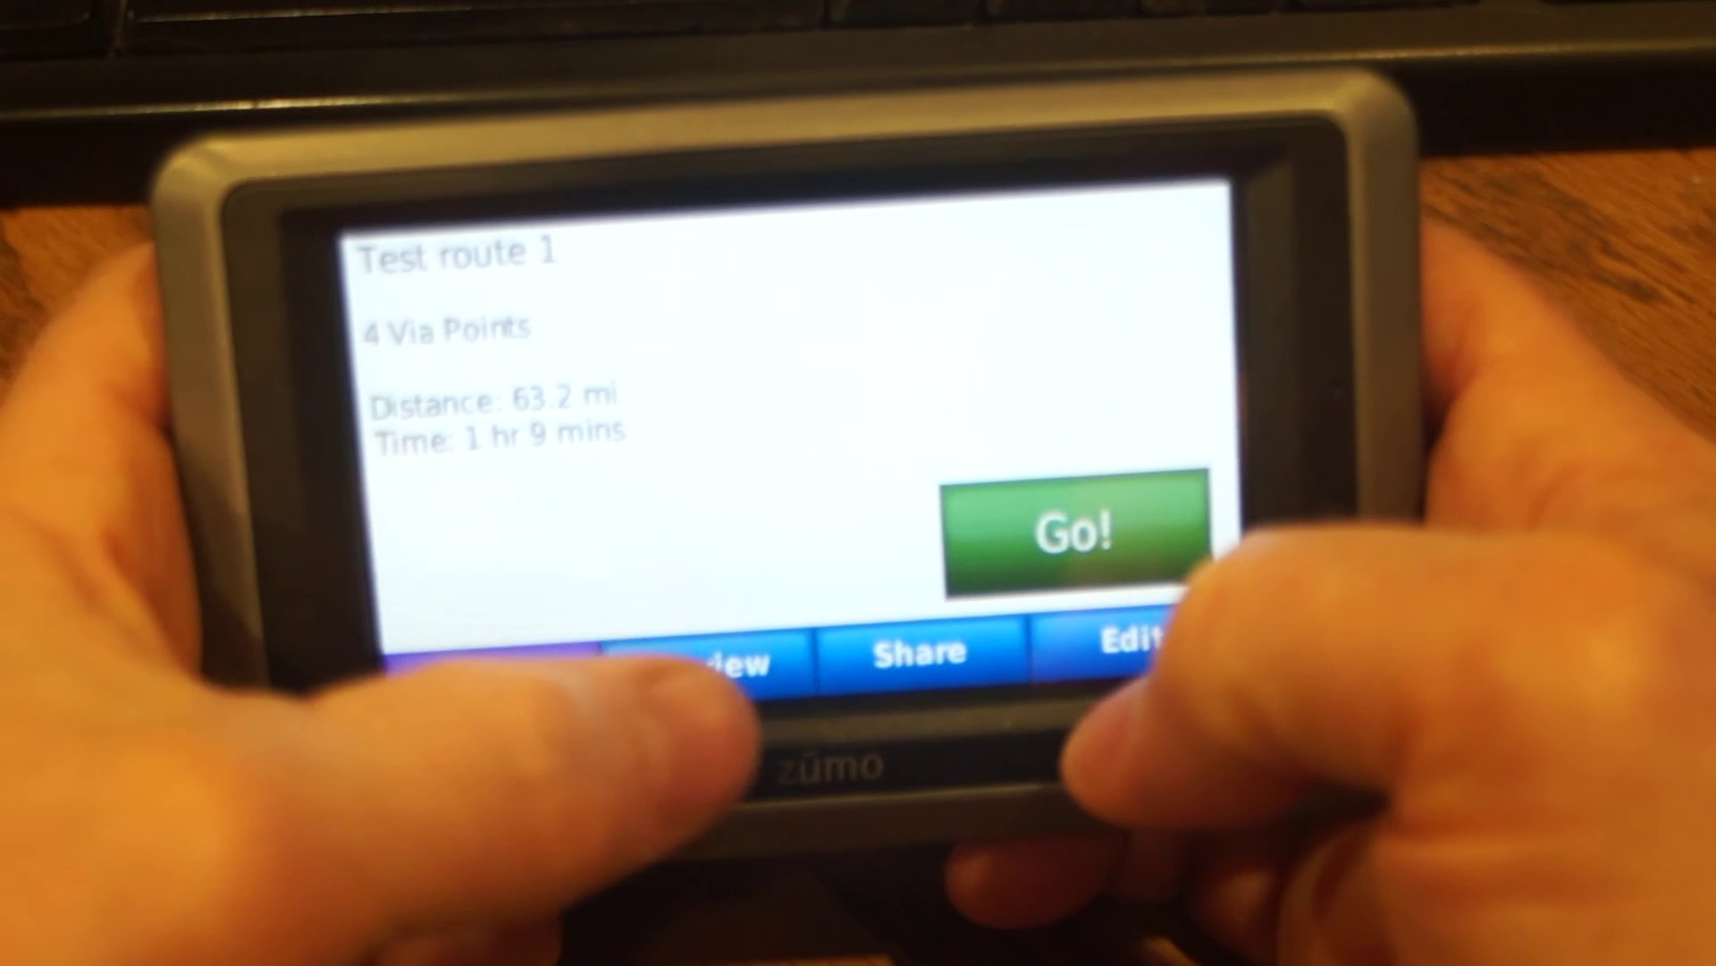
{"action": "left_click", "coordinate": [703, 666]}
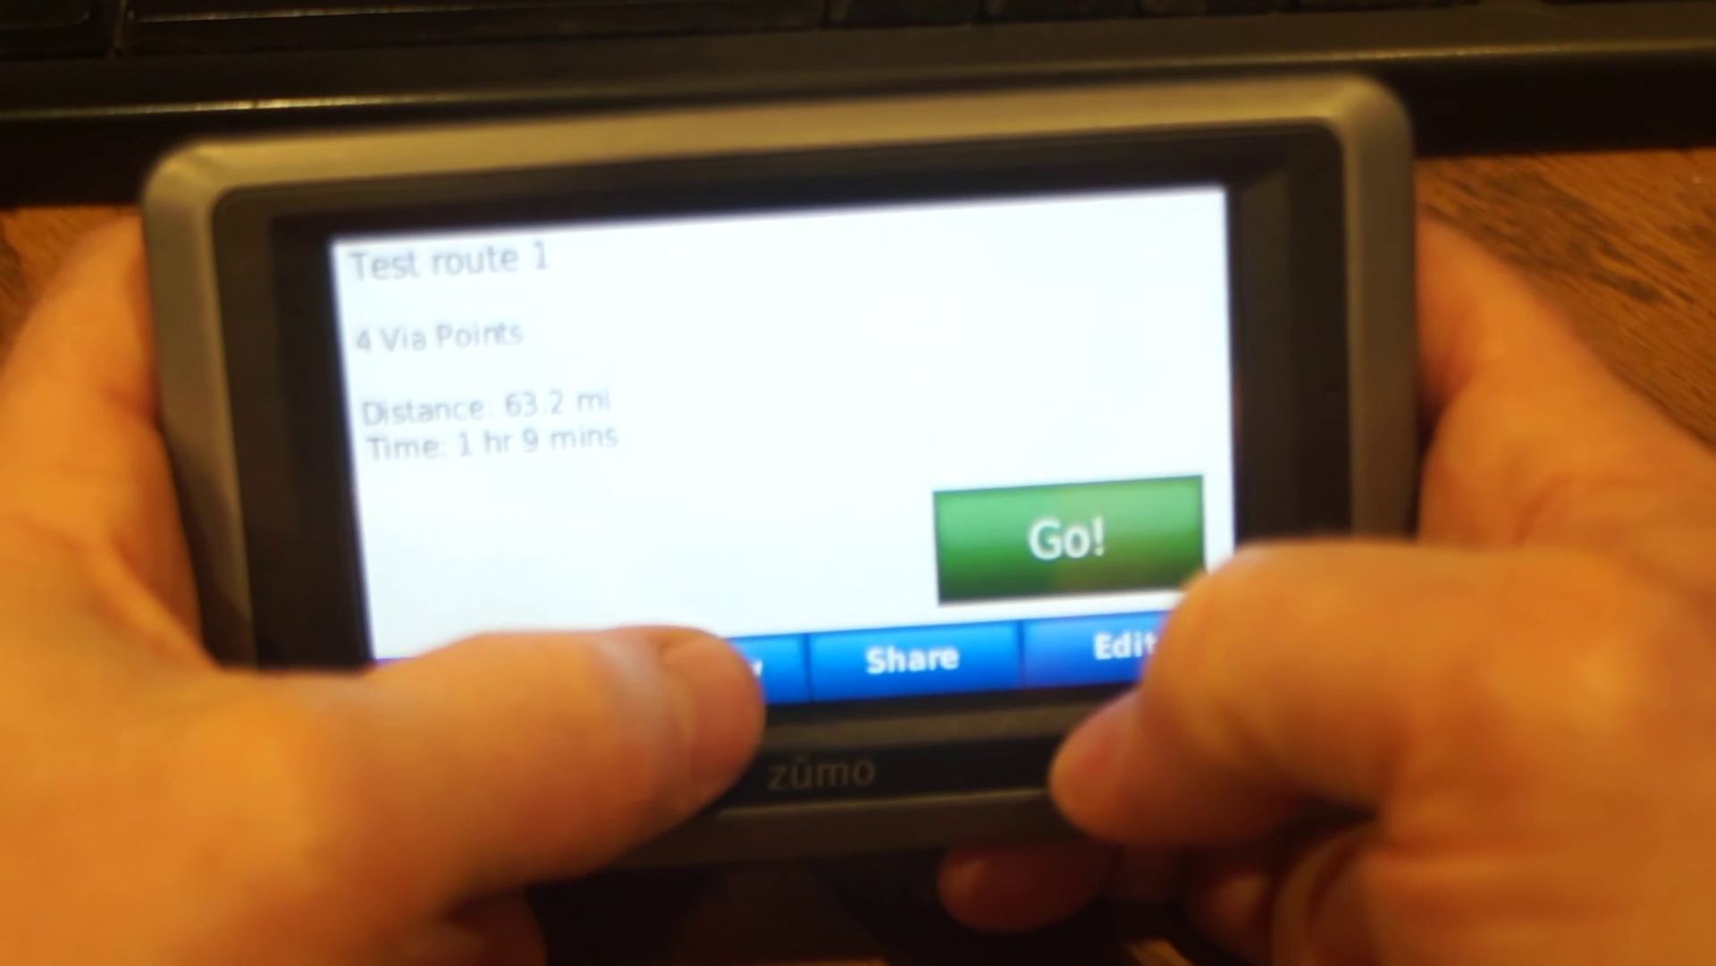